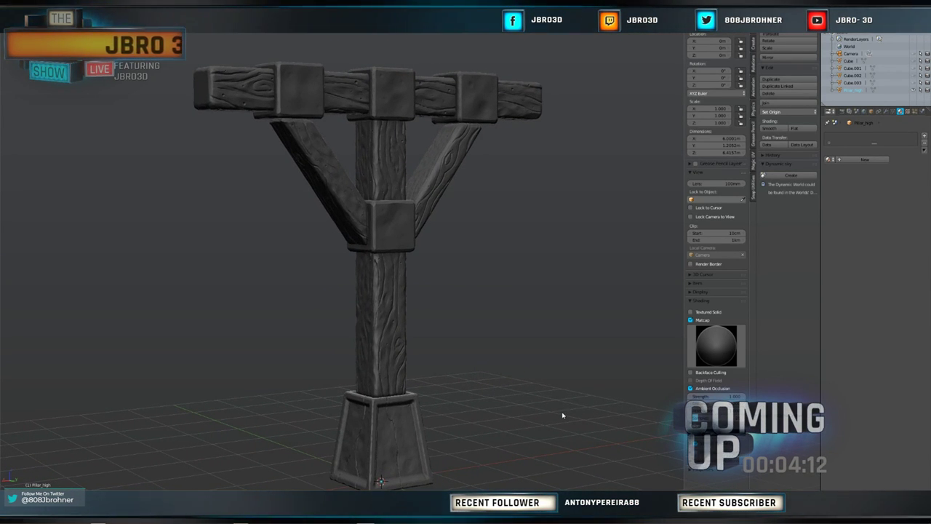
Orbit and zoom around the sculpted wooden pillar in Blender, ending on a low frontal view.
{"action": "middle_click_drag", "start_coordinate": [567, 380], "coordinate": [546, 391]}
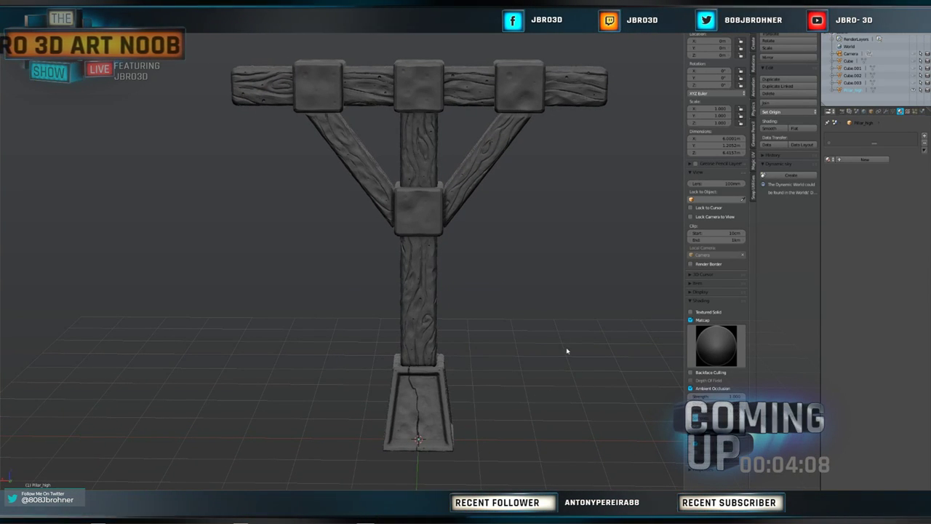
{"action": "mouse_move", "coordinate": [568, 352]}
{"action": "middle_mouse_down"}
{"action": "mouse_move", "coordinate": [584, 347]}
{"action": "mouse_move", "coordinate": [567, 370]}
{"action": "mouse_move", "coordinate": [553, 368]}
{"action": "mouse_move", "coordinate": [590, 364]}
{"action": "mouse_move", "coordinate": [574, 345]}
{"action": "middle_mouse_up"}
{"action": "scroll", "coordinate": [584, 348], "scroll_direction": "up", "scroll_amount": 3}
{"action": "scroll", "coordinate": [584, 348], "scroll_direction": "down", "scroll_amount": 4}
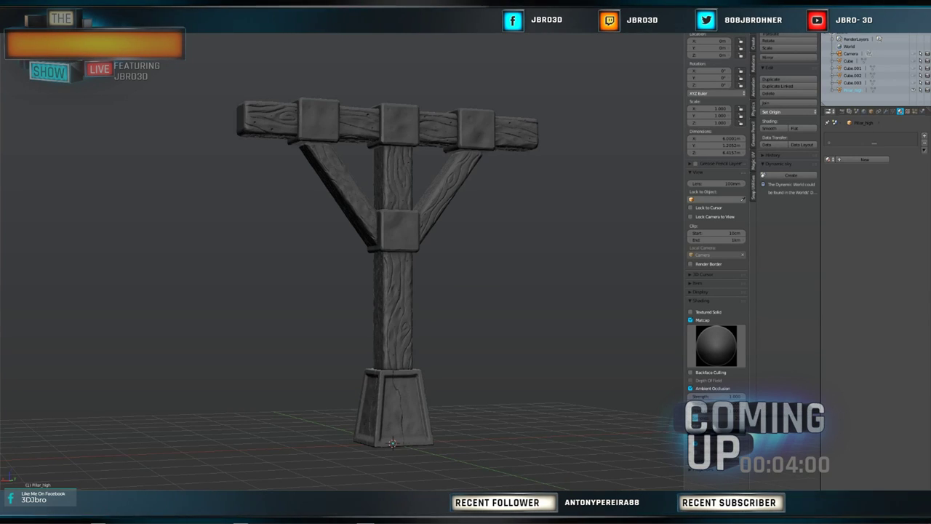
{"action": "middle_click_drag", "start_coordinate": [6, 240], "coordinate": [33, 259]}
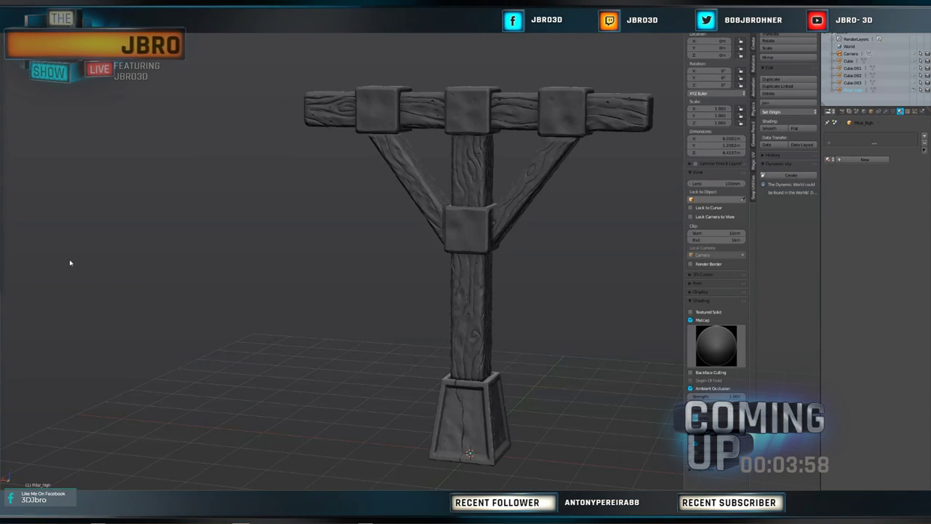
{"action": "middle_click_drag", "start_coordinate": [619, 442], "coordinate": [545, 422]}
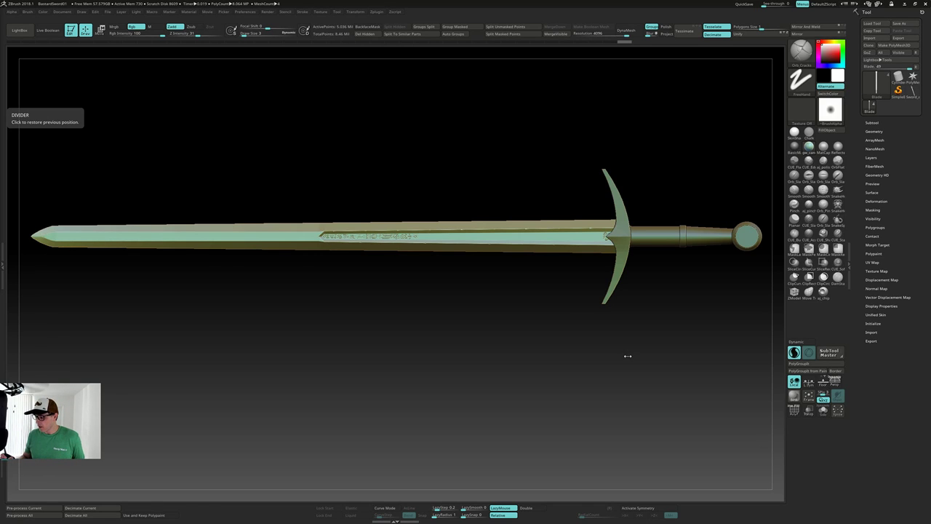
Return the sword to its side view and expand the Tool > Deformation subpalette.
{"action": "mouse_move", "coordinate": [633, 360]}
{"action": "left_mouse_down"}
{"action": "mouse_move", "coordinate": [633, 349]}
{"action": "mouse_move", "coordinate": [629, 357]}
{"action": "left_mouse_up"}
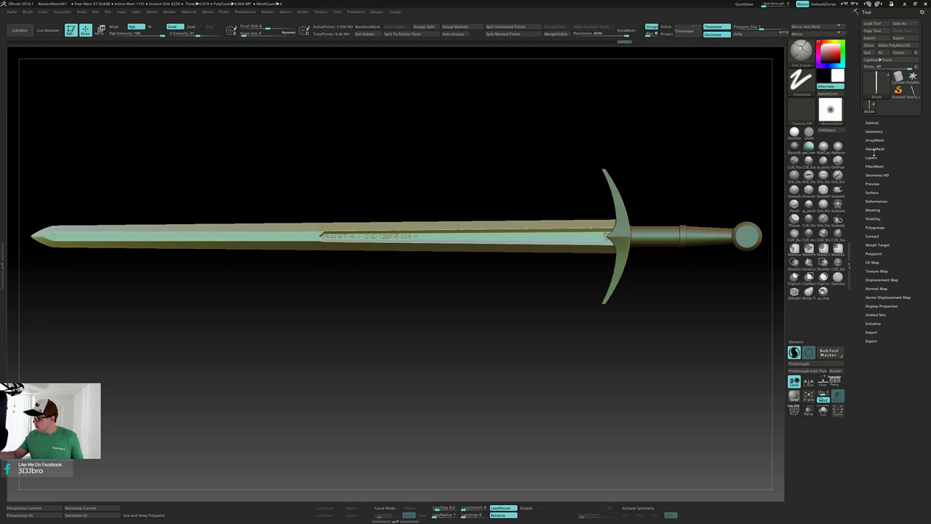
{"action": "left_click", "coordinate": [874, 201]}
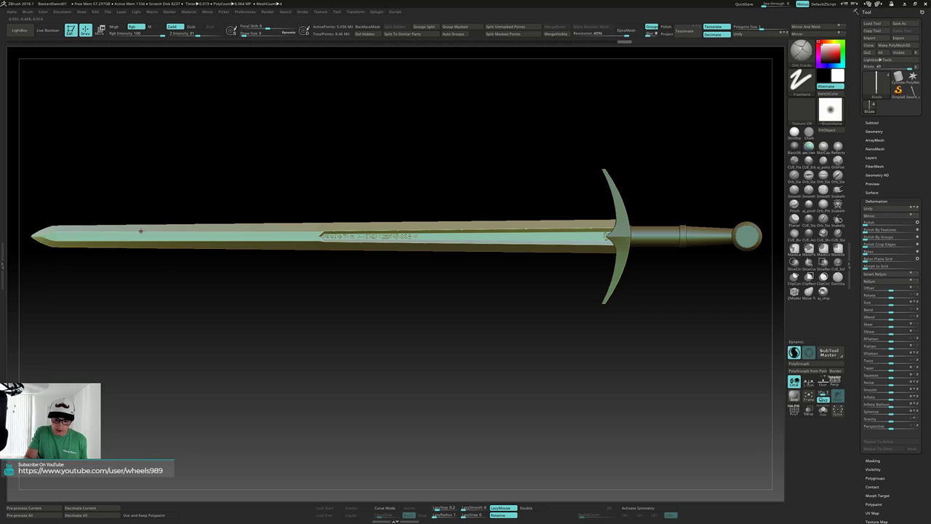
BPR-render the sword, then solo the blade and zoom and rotate to show it up to the tip.
{"action": "key", "text": "shift+r"}
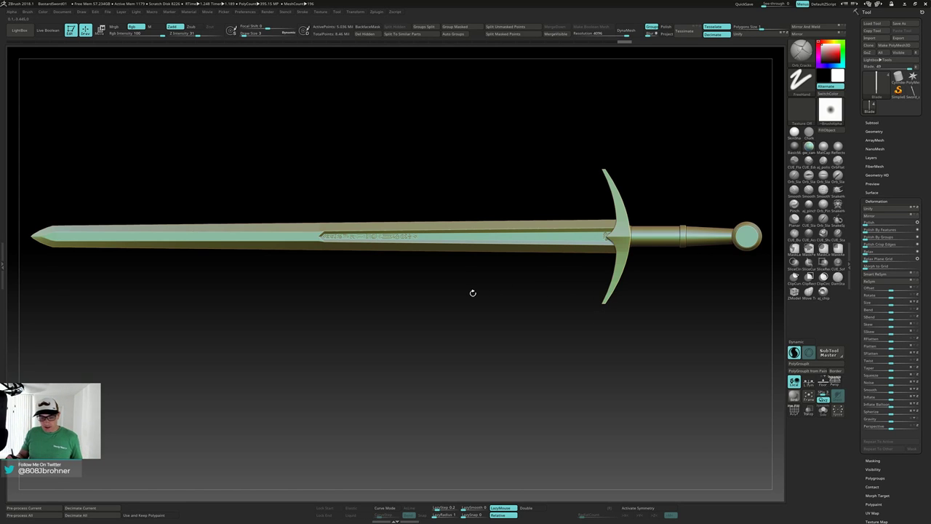
{"action": "mouse_move", "coordinate": [435, 306]}
{"action": "left_mouse_down"}
{"action": "mouse_move", "coordinate": [415, 320]}
{"action": "mouse_move", "coordinate": [436, 313]}
{"action": "left_mouse_up"}
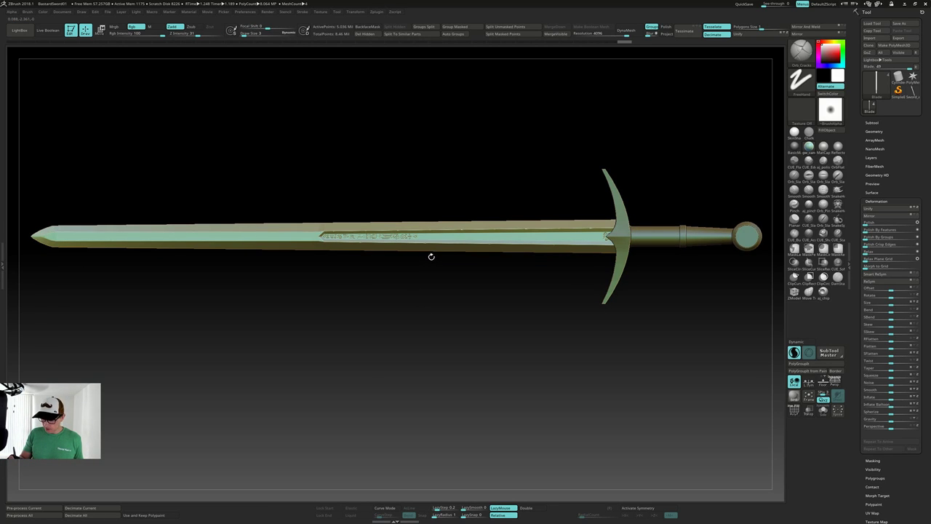
{"action": "key", "text": "ctrl+shift+s"}
{"action": "left_click_drag", "start_coordinate": [421, 273], "coordinate": [433, 358], "text": "alt"}
{"action": "left_click_drag", "start_coordinate": [405, 322], "coordinate": [499, 259]}
{"action": "left_click_drag", "start_coordinate": [606, 321], "coordinate": [439, 329]}
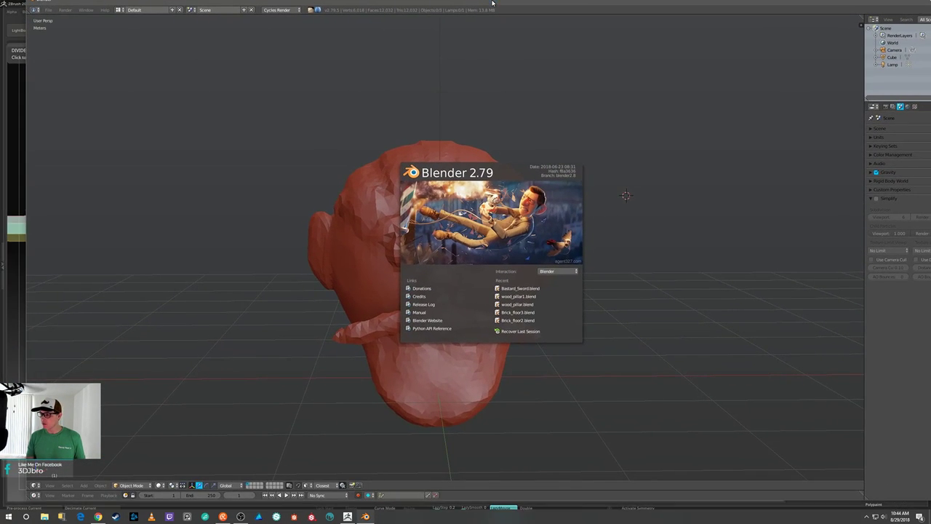
Open Bastard_Sword.blend and enter Edit Mode with the whole sword mesh selected.
{"action": "left_click", "coordinate": [496, 295]}
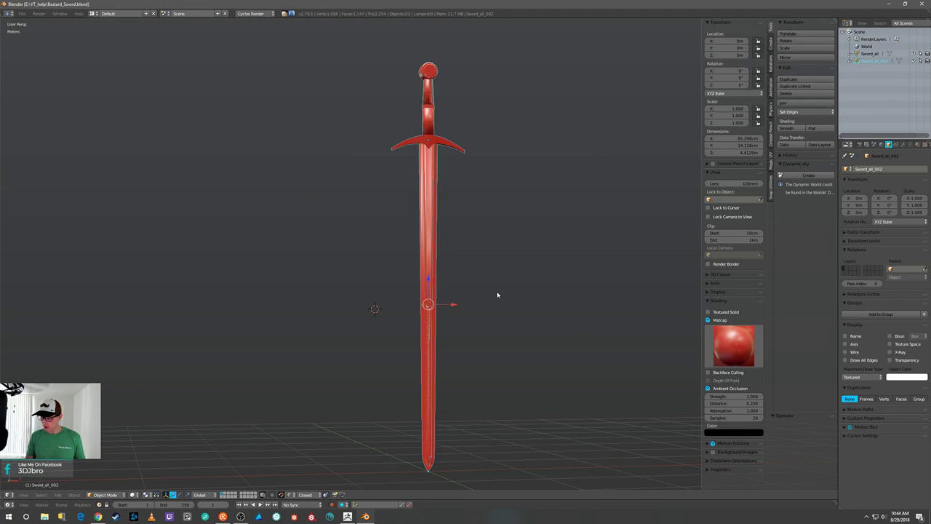
{"action": "middle_click_drag", "start_coordinate": [493, 289], "coordinate": [491, 313]}
{"action": "key", "text": "Tab"}
{"action": "left_click", "coordinate": [575, 304]}
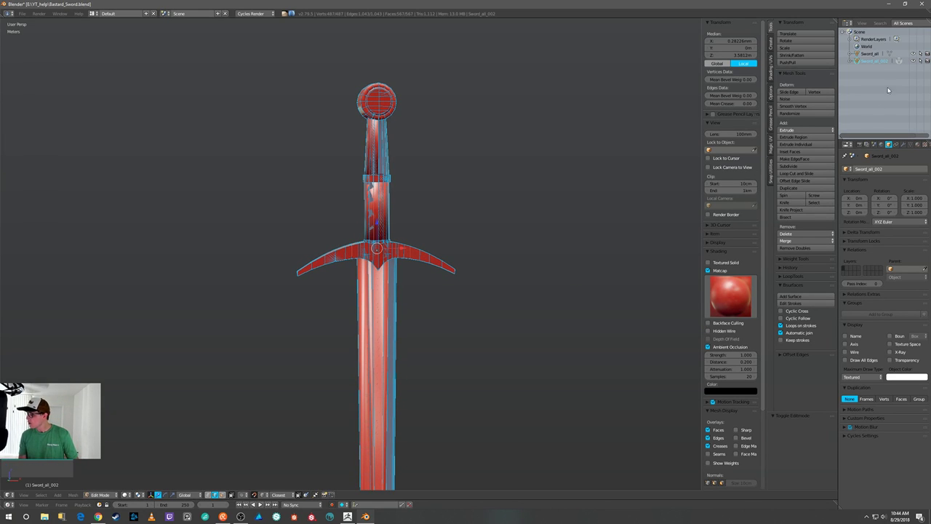
{"action": "key", "text": "a"}
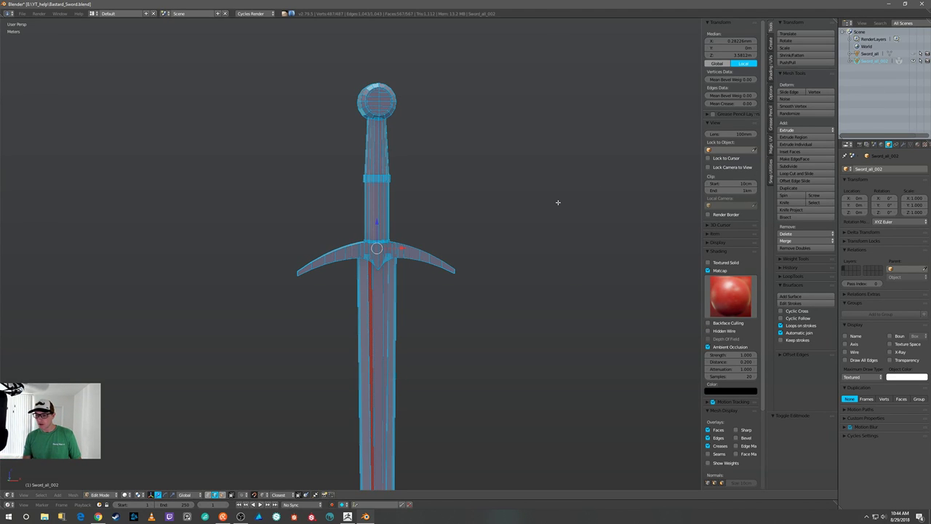
Try selecting the linked blade geometry with L, then deselect it again.
{"action": "middle_click_drag", "start_coordinate": [517, 218], "coordinate": [467, 239]}
{"action": "scroll", "coordinate": [536, 222], "scroll_direction": "up", "scroll_amount": 3}
{"action": "key", "text": "KP_4"}
{"action": "key", "text": "a"}
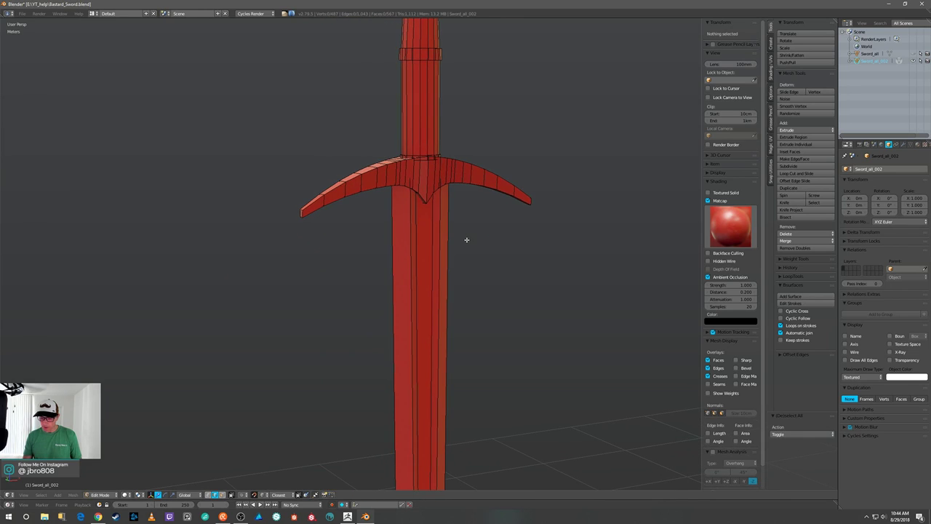
{"action": "key", "text": "l"}
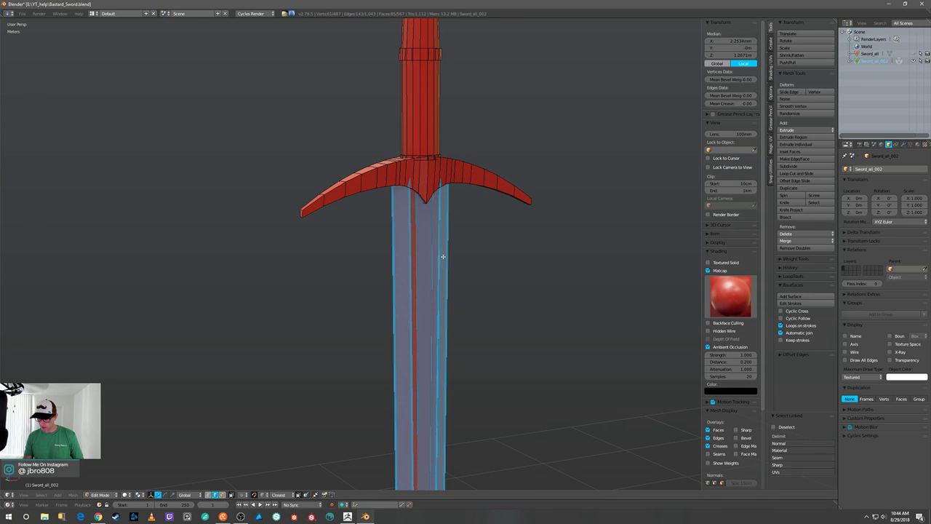
{"action": "middle_click_drag", "start_coordinate": [449, 254], "coordinate": [476, 245]}
{"action": "key", "text": "a"}
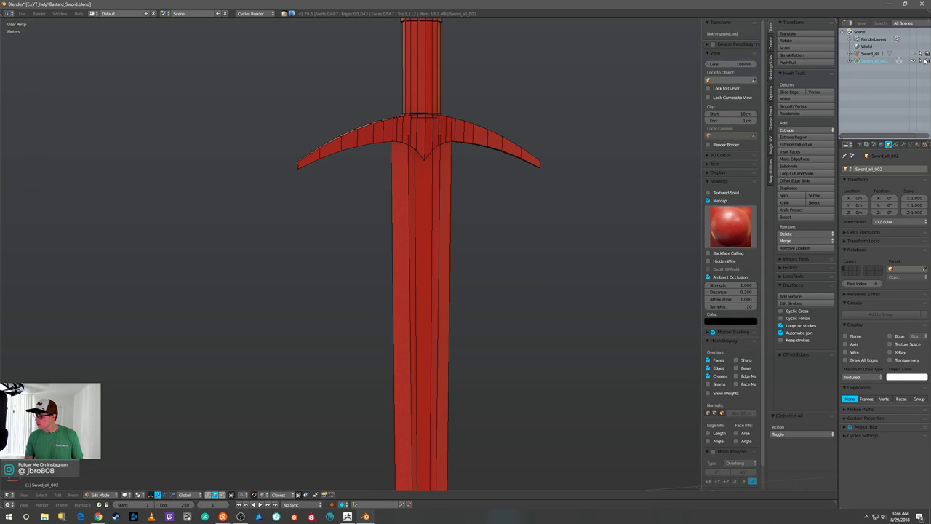
Make Sword_all active, select its blade with L and hide the guard, grip and pommel.
{"action": "left_click", "coordinate": [858, 56]}
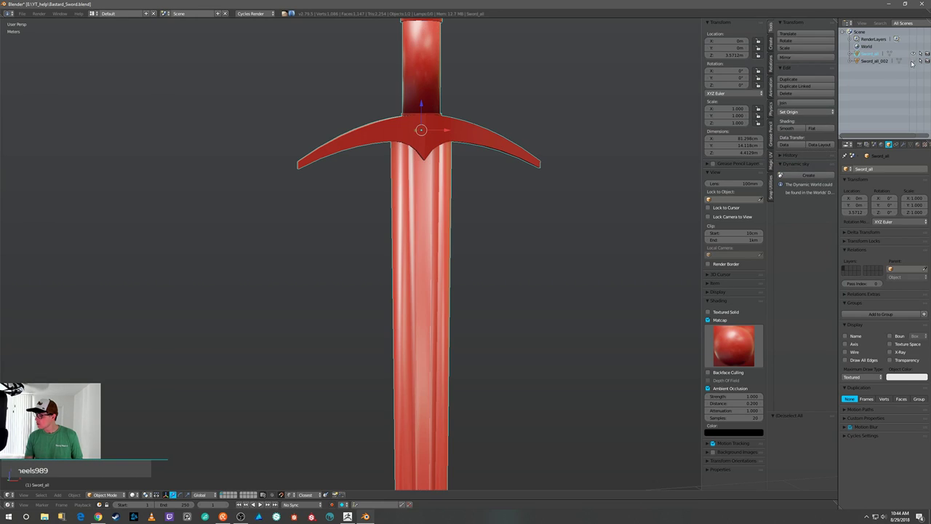
{"action": "key", "text": "Tab"}
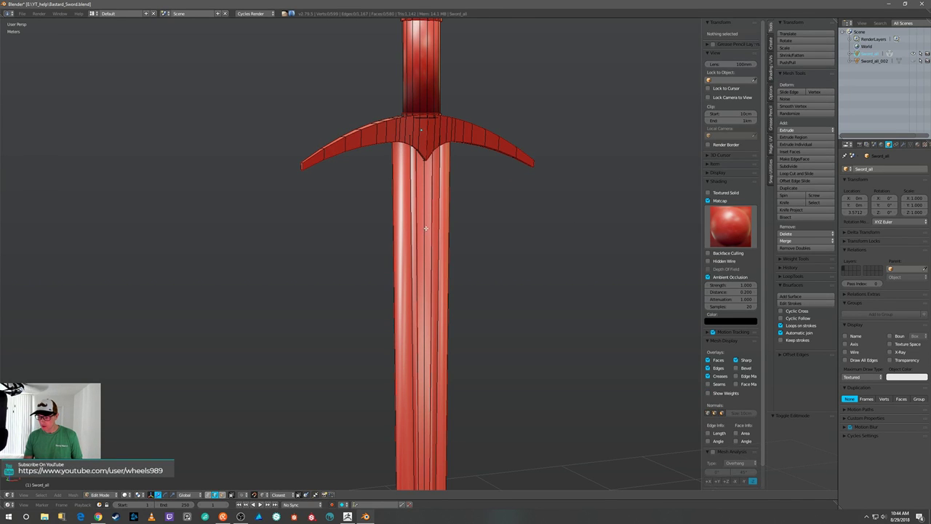
{"action": "key", "text": "l"}
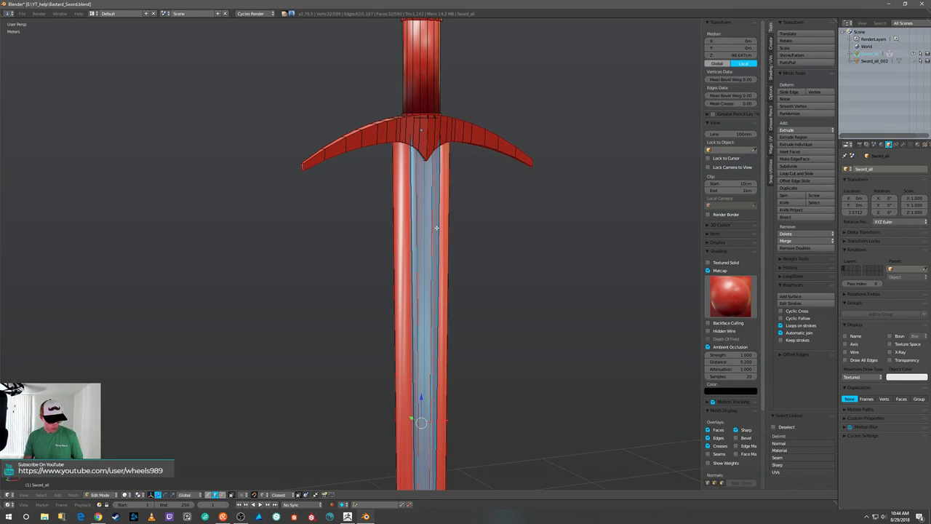
{"action": "key", "text": "shift+h"}
{"action": "mouse_move", "coordinate": [435, 227]}
{"action": "middle_mouse_down"}
{"action": "mouse_move", "coordinate": [499, 225]}
{"action": "mouse_move", "coordinate": [443, 248]}
{"action": "mouse_move", "coordinate": [508, 230]}
{"action": "mouse_move", "coordinate": [457, 206]}
{"action": "mouse_move", "coordinate": [415, 224]}
{"action": "mouse_move", "coordinate": [444, 167]}
{"action": "mouse_move", "coordinate": [447, 308]}
{"action": "mouse_move", "coordinate": [488, 259]}
{"action": "mouse_move", "coordinate": [451, 229]}
{"action": "mouse_move", "coordinate": [465, 240]}
{"action": "middle_mouse_up"}
{"action": "key", "text": "a"}
Preview the beige and then the red matcap on the blade.
{"action": "left_click", "coordinate": [730, 226]}
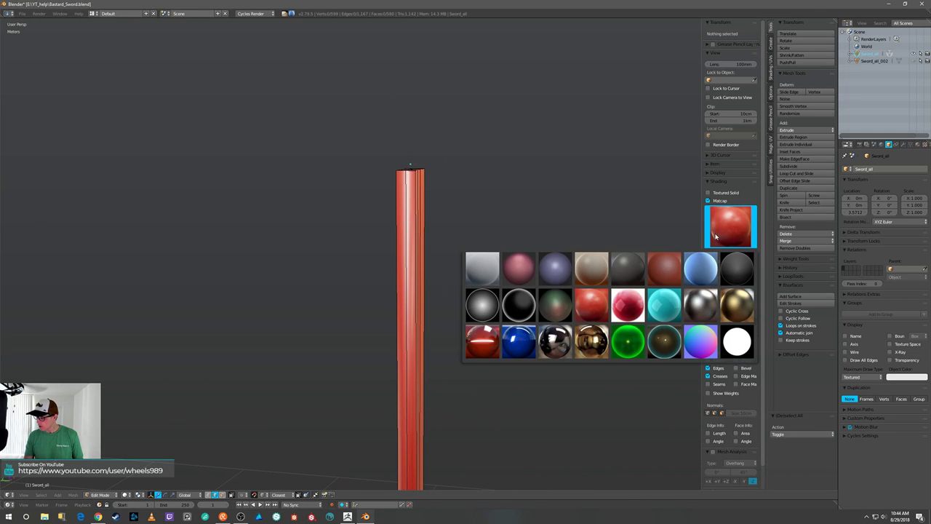
{"action": "left_click", "coordinate": [594, 268]}
{"action": "middle_click_drag", "start_coordinate": [595, 268], "coordinate": [664, 231]}
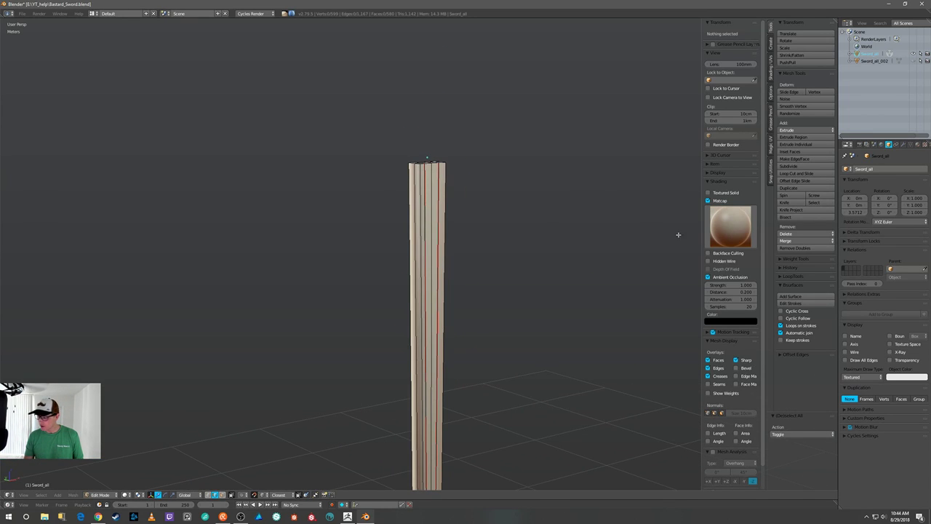
{"action": "left_click", "coordinate": [734, 234]}
{"action": "left_click", "coordinate": [664, 268]}
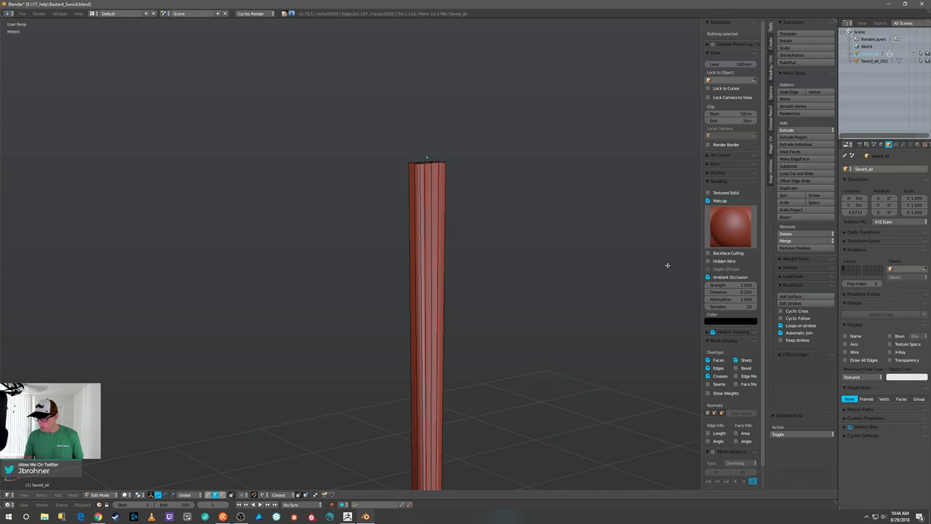
{"action": "scroll", "coordinate": [554, 253], "scroll_direction": "up", "scroll_amount": 2}
{"action": "middle_click_drag", "start_coordinate": [554, 253], "coordinate": [526, 252]}
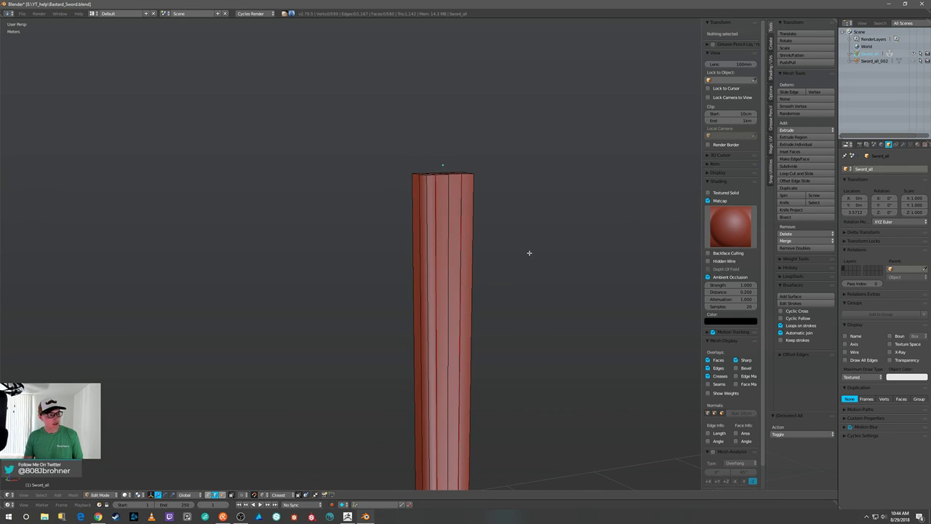
Try the dark grey and lavender matcaps, then go back to the beige matcap.
{"action": "left_click", "coordinate": [728, 231]}
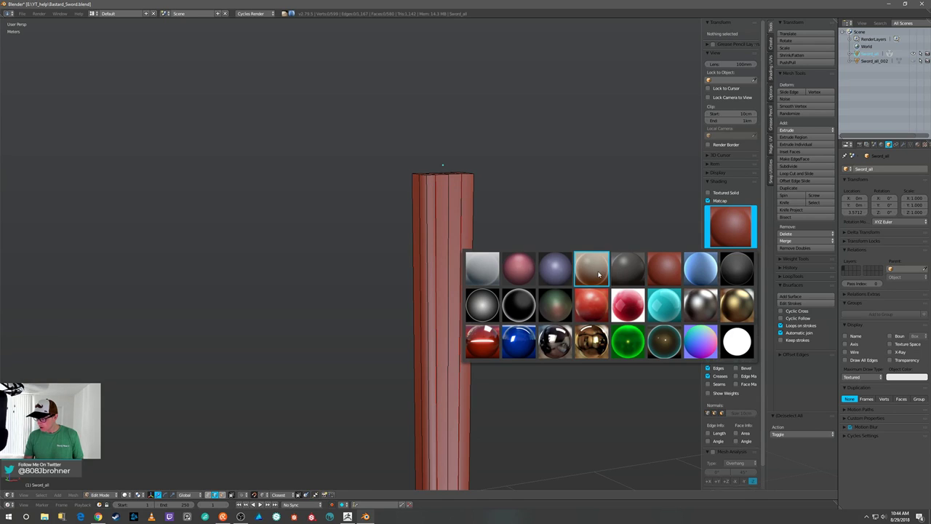
{"action": "left_click", "coordinate": [625, 268]}
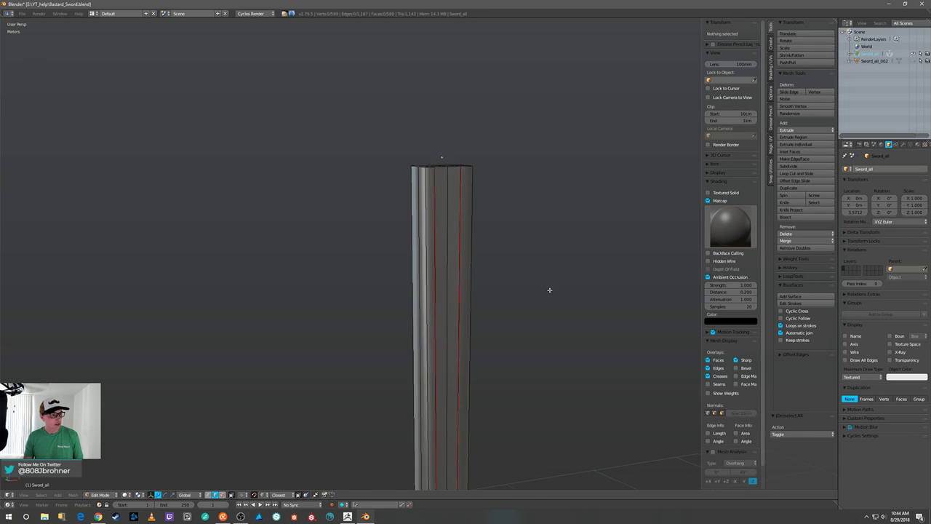
{"action": "middle_click_drag", "start_coordinate": [550, 298], "coordinate": [514, 233], "text": "shift"}
{"action": "left_click", "coordinate": [730, 227]}
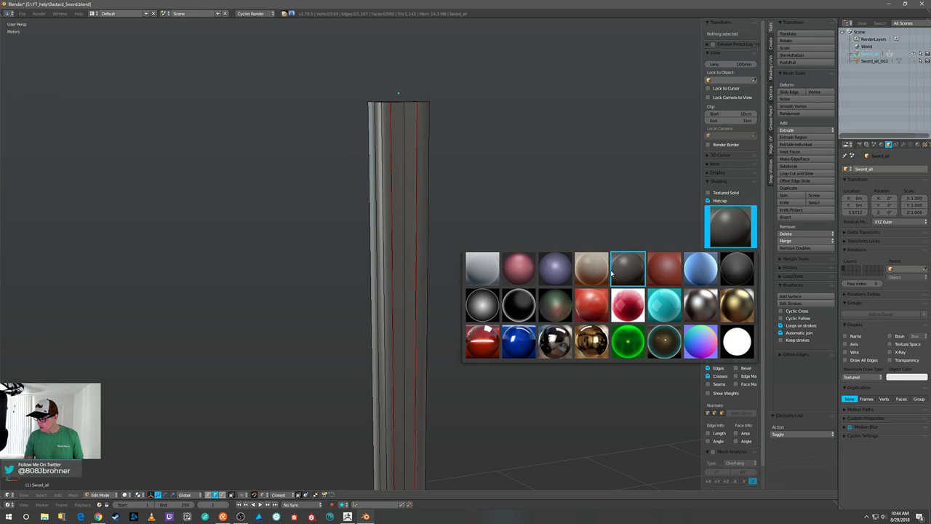
{"action": "left_click", "coordinate": [572, 271]}
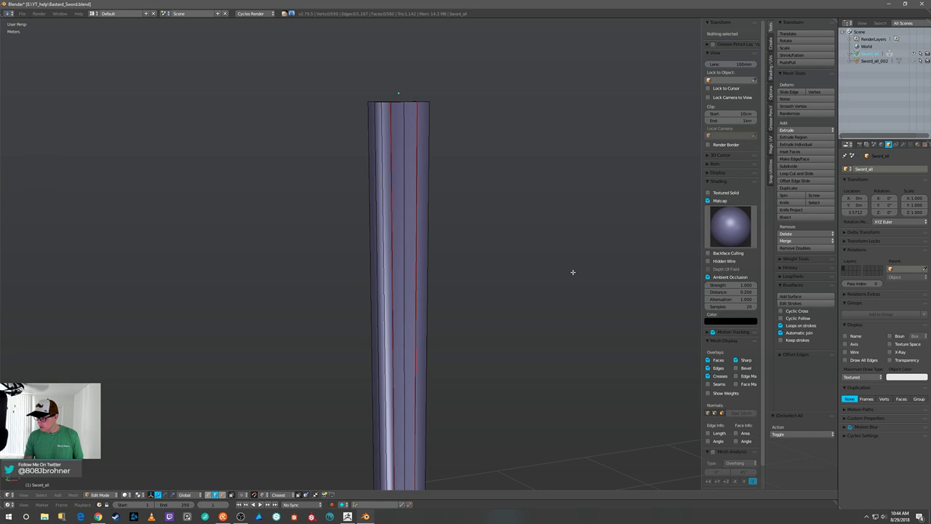
{"action": "left_click", "coordinate": [730, 227]}
{"action": "left_click", "coordinate": [598, 267]}
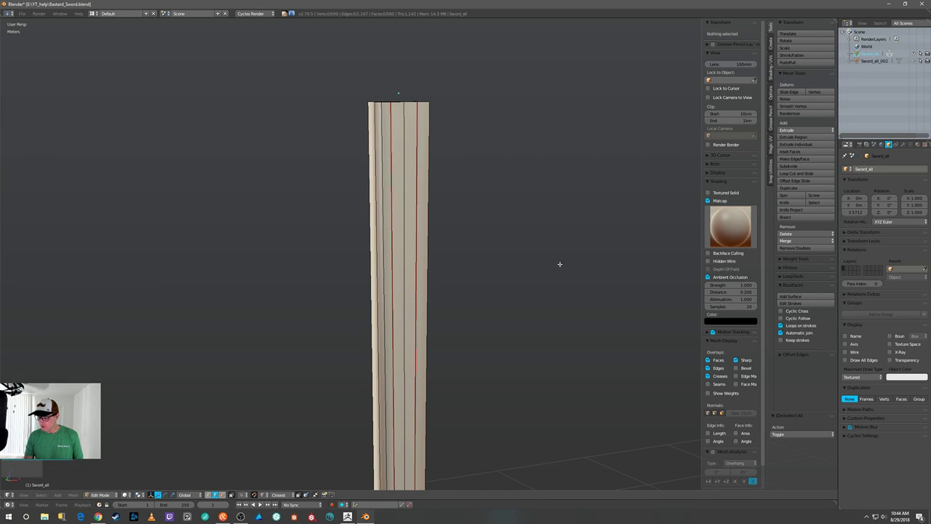
{"action": "middle_click_drag", "start_coordinate": [568, 264], "coordinate": [522, 261]}
{"action": "scroll", "coordinate": [513, 233], "scroll_direction": "up", "scroll_amount": 2}
{"action": "middle_click_drag", "start_coordinate": [479, 160], "coordinate": [483, 217]}
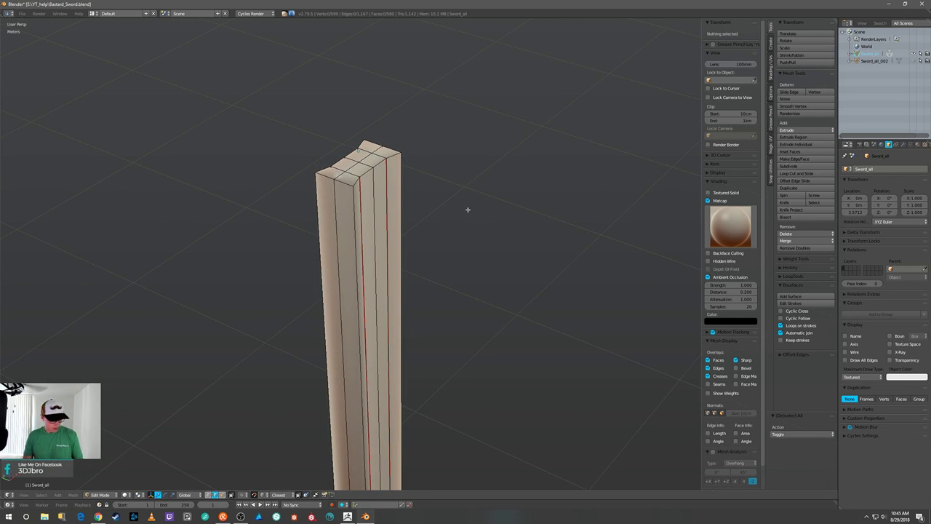
In face select mode, select several lengthwise face strips on both sides of the blade.
{"action": "key", "text": "3"}
{"action": "scroll", "coordinate": [365, 220], "scroll_direction": "down", "scroll_amount": 2}
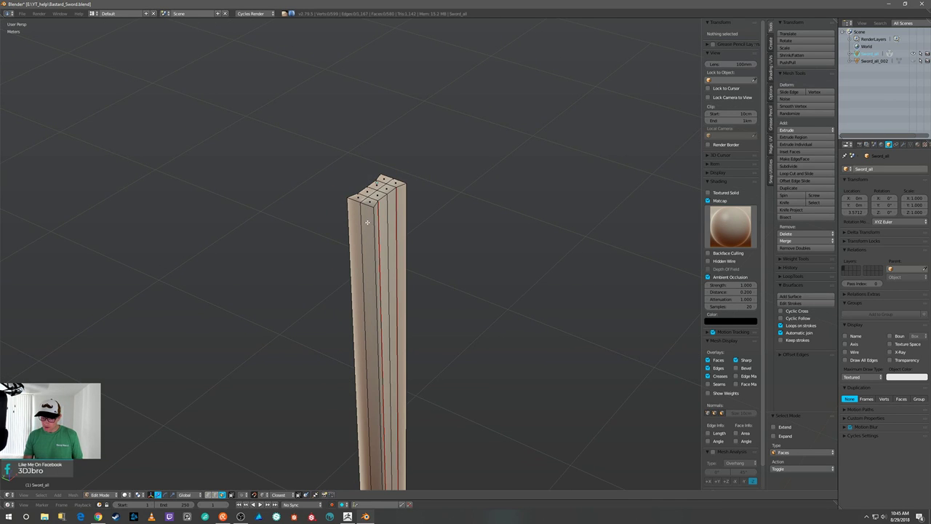
{"action": "right_click", "coordinate": [378, 210]}
{"action": "right_click", "coordinate": [383, 209], "text": "alt+shift"}
{"action": "right_click", "coordinate": [391, 209], "text": "alt+shift"}
{"action": "right_click", "coordinate": [397, 207], "text": "alt+shift"}
{"action": "middle_click_drag", "start_coordinate": [397, 207], "coordinate": [368, 218]}
{"action": "right_click", "coordinate": [369, 218], "text": "alt"}
{"action": "right_click", "coordinate": [381, 219], "text": "alt+shift"}
{"action": "right_click", "coordinate": [386, 218], "text": "alt+shift"}
{"action": "right_click", "coordinate": [395, 218], "text": "alt+shift"}
Orbit around the selected faces, frame them with F, then deselect all and zoom out.
{"action": "middle_click_drag", "start_coordinate": [457, 221], "coordinate": [409, 281]}
{"action": "middle_click_drag", "start_coordinate": [413, 214], "coordinate": [359, 125]}
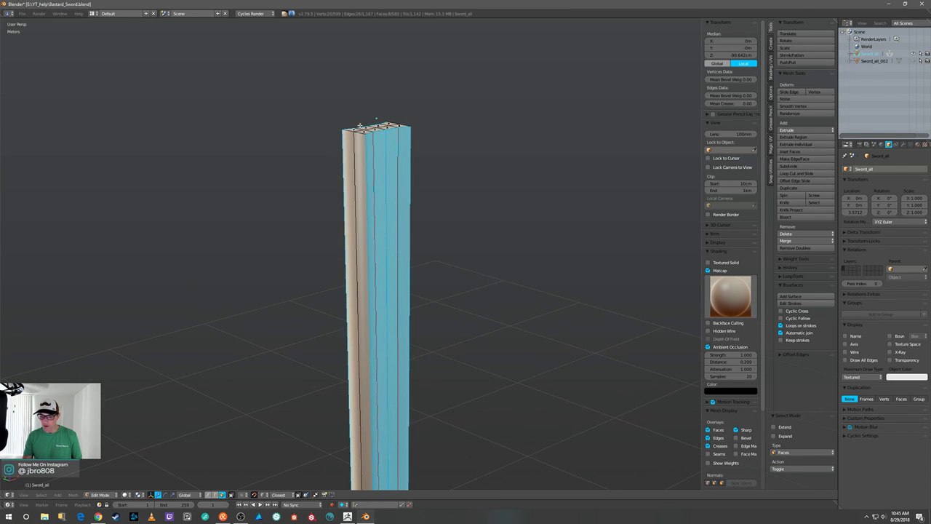
{"action": "middle_click_drag", "start_coordinate": [369, 178], "coordinate": [379, 182]}
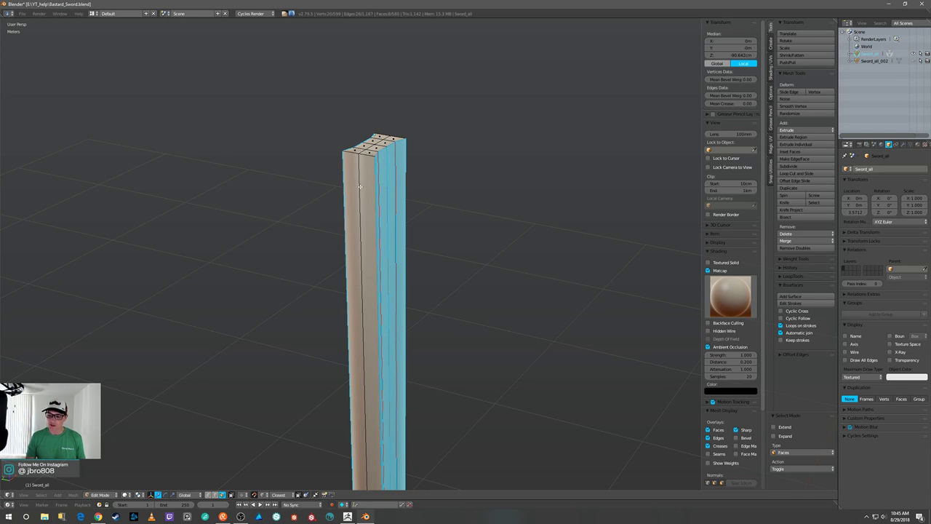
{"action": "middle_click_drag", "start_coordinate": [438, 171], "coordinate": [404, 176]}
{"action": "middle_click_drag", "start_coordinate": [401, 211], "coordinate": [409, 146]}
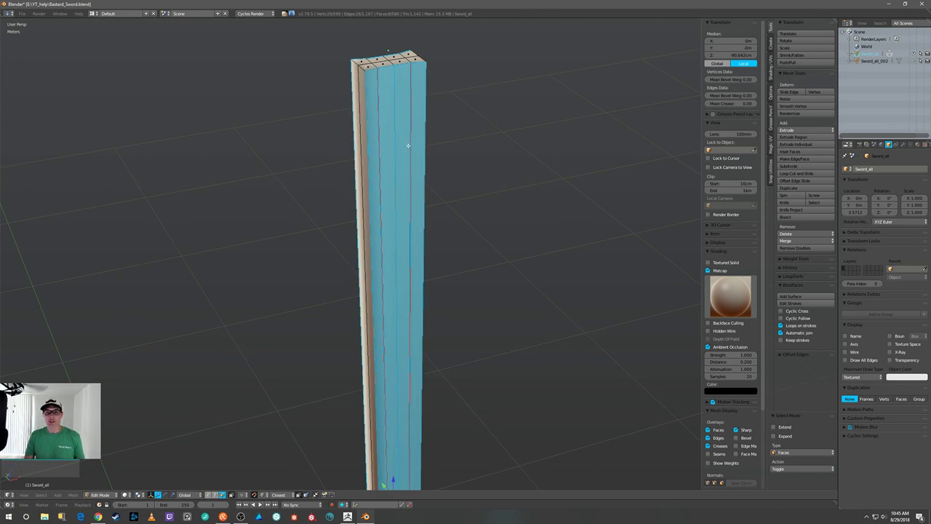
{"action": "mouse_move", "coordinate": [400, 155]}
{"action": "middle_mouse_down"}
{"action": "mouse_move", "coordinate": [430, 147]}
{"action": "mouse_move", "coordinate": [401, 139]}
{"action": "middle_mouse_up"}
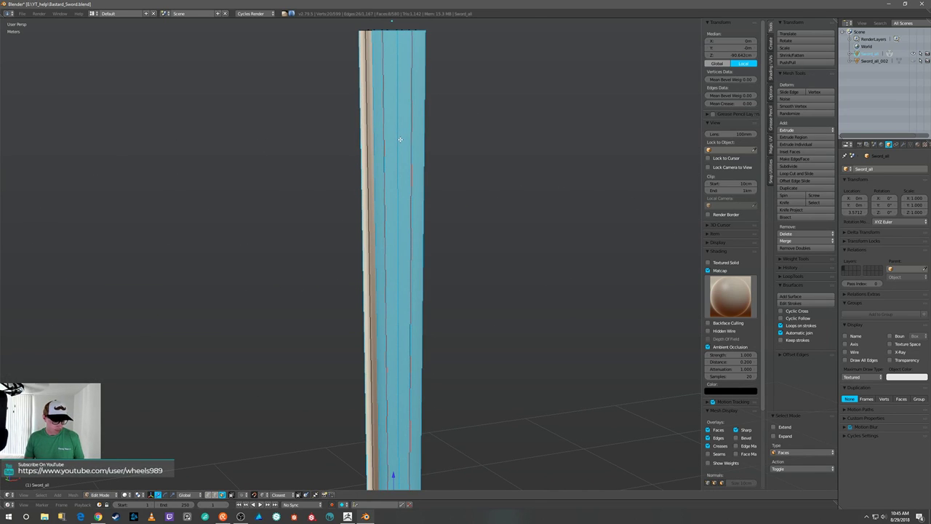
{"action": "key", "text": "f"}
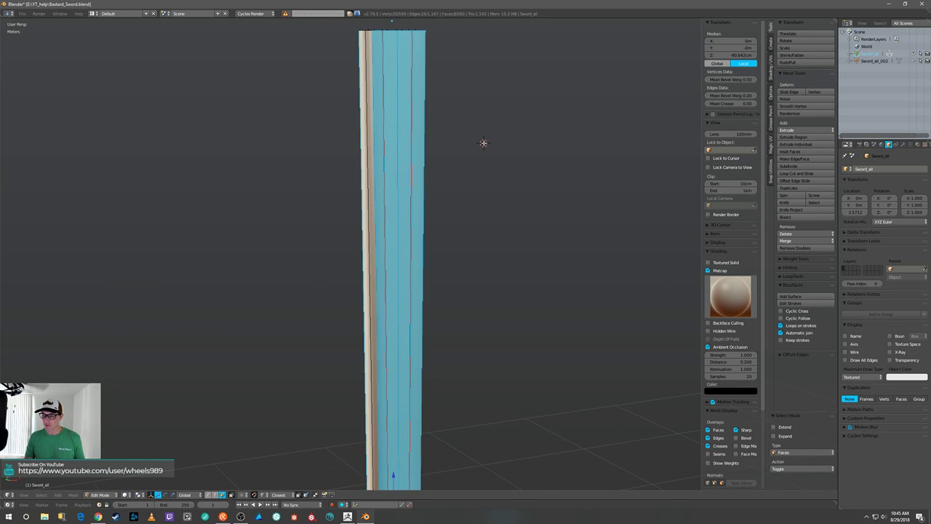
{"action": "key", "text": "a"}
{"action": "scroll", "coordinate": [482, 141], "scroll_direction": "down", "scroll_amount": 4}
{"action": "mouse_move", "coordinate": [484, 188]}
{"action": "middle_mouse_down"}
{"action": "mouse_move", "coordinate": [507, 194]}
{"action": "mouse_move", "coordinate": [477, 194]}
{"action": "middle_mouse_up"}
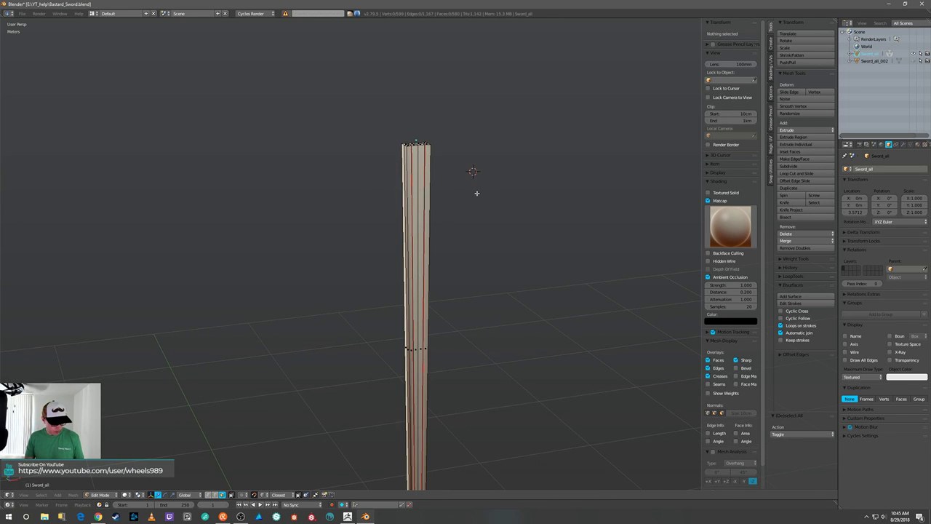
Unhide everything, select the seam-bounded blade faces and hide the rest, then check each blade strip.
{"action": "key", "text": "alt+h"}
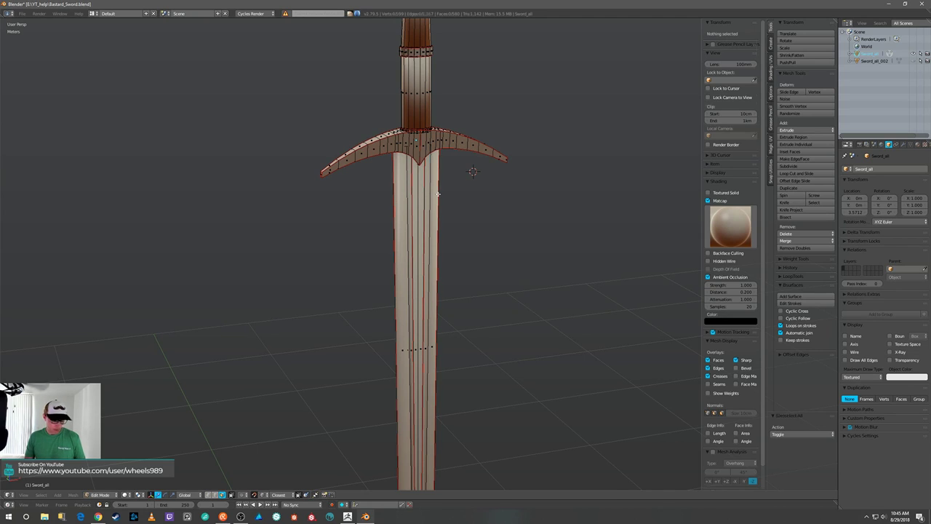
{"action": "key", "text": "l"}
{"action": "middle_click_drag", "start_coordinate": [437, 194], "coordinate": [558, 187]}
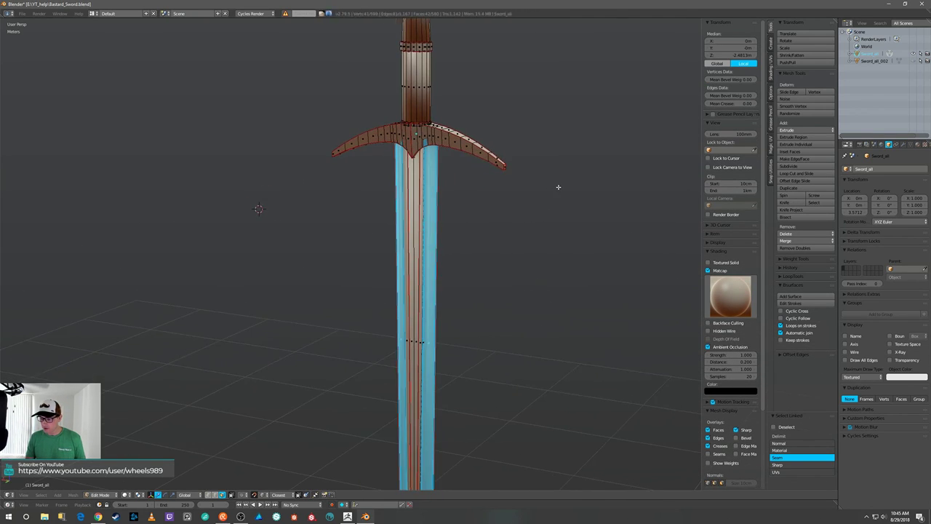
{"action": "key", "text": "shift+h"}
{"action": "scroll", "coordinate": [472, 162], "scroll_direction": "up", "scroll_amount": 3}
{"action": "key", "text": "a"}
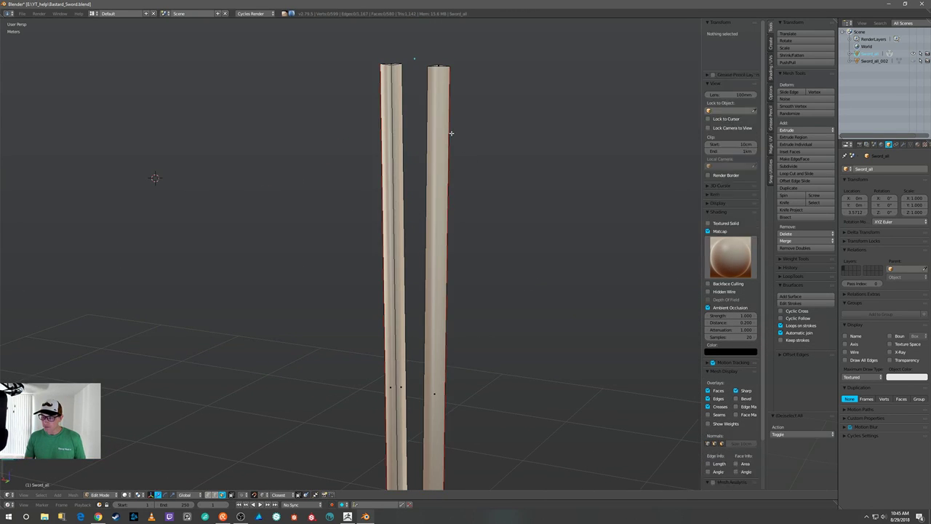
{"action": "middle_click_drag", "start_coordinate": [451, 133], "coordinate": [394, 153]}
{"action": "key", "text": "l"}
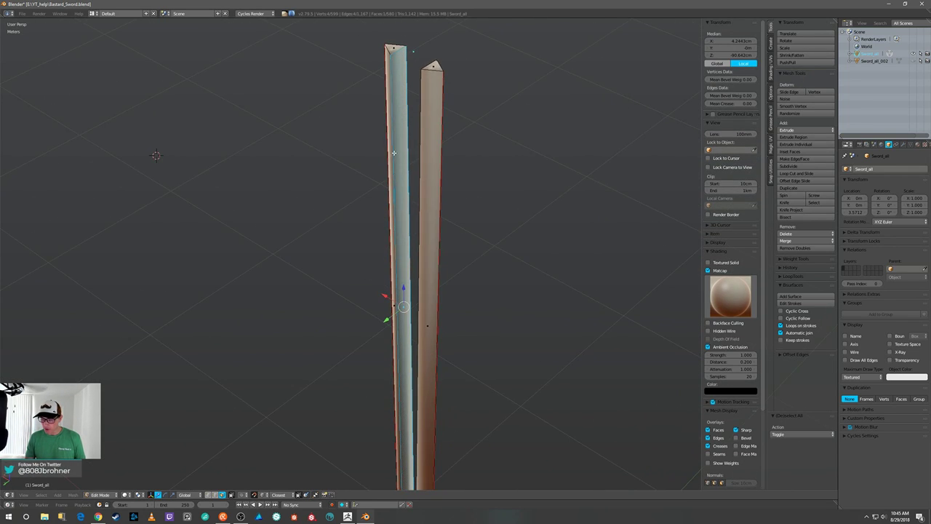
{"action": "key", "text": "a"}
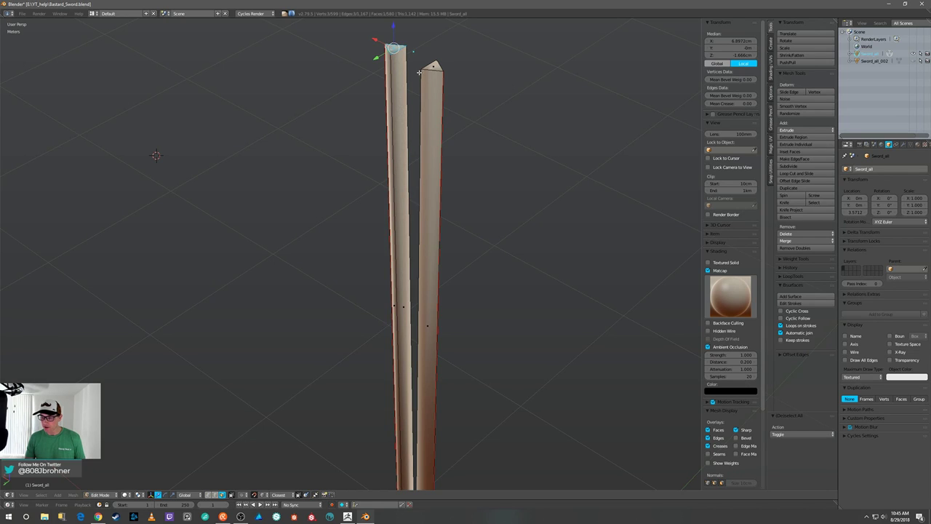
{"action": "middle_click_drag", "start_coordinate": [432, 69], "coordinate": [477, 270]}
{"action": "middle_click_drag", "start_coordinate": [460, 216], "coordinate": [496, 123]}
Switch to a front orthographic view and open the Add Modifier list.
{"action": "key", "text": "KP_5"}
{"action": "key", "text": "KP_1"}
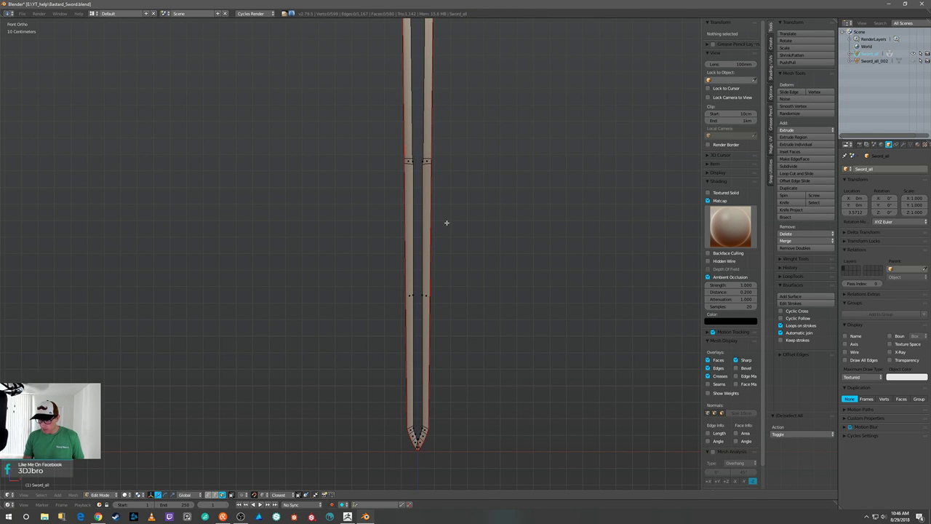
{"action": "scroll", "coordinate": [467, 113], "scroll_direction": "down", "scroll_amount": 2}
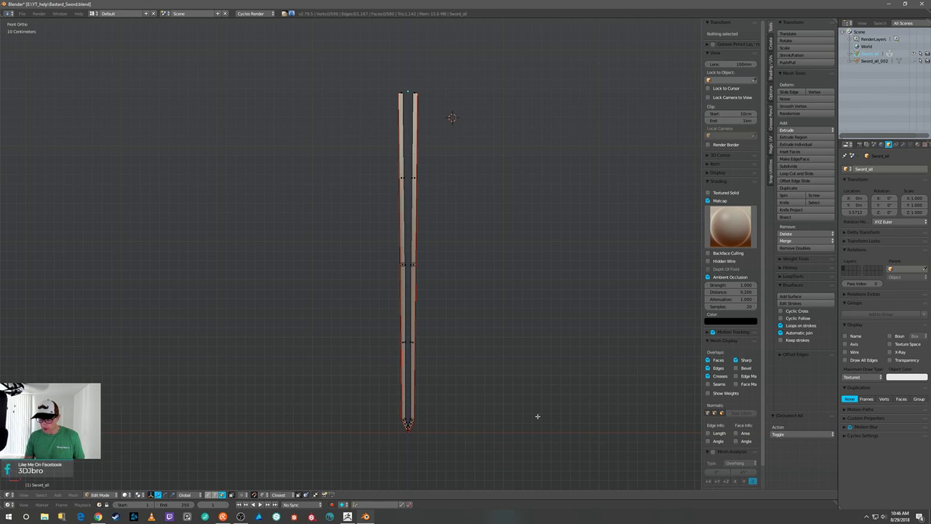
{"action": "left_click", "coordinate": [903, 144]}
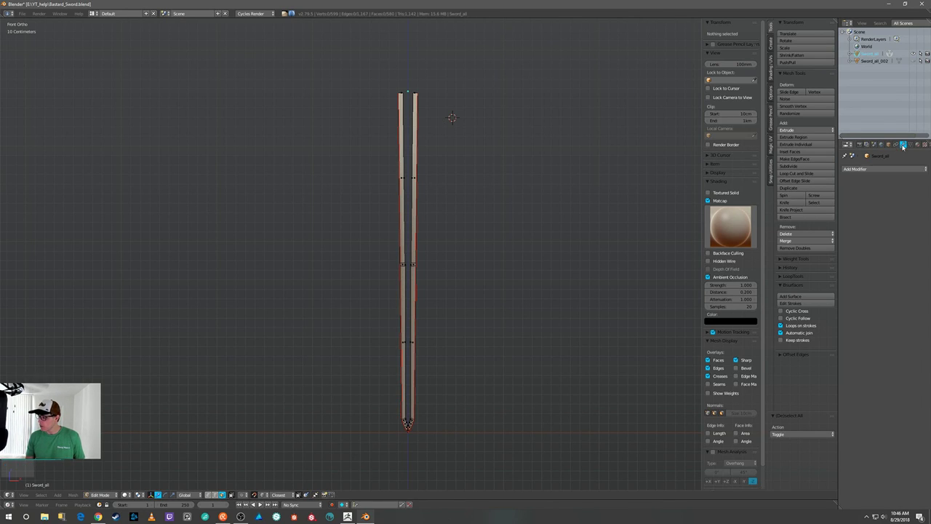
{"action": "left_click", "coordinate": [863, 169]}
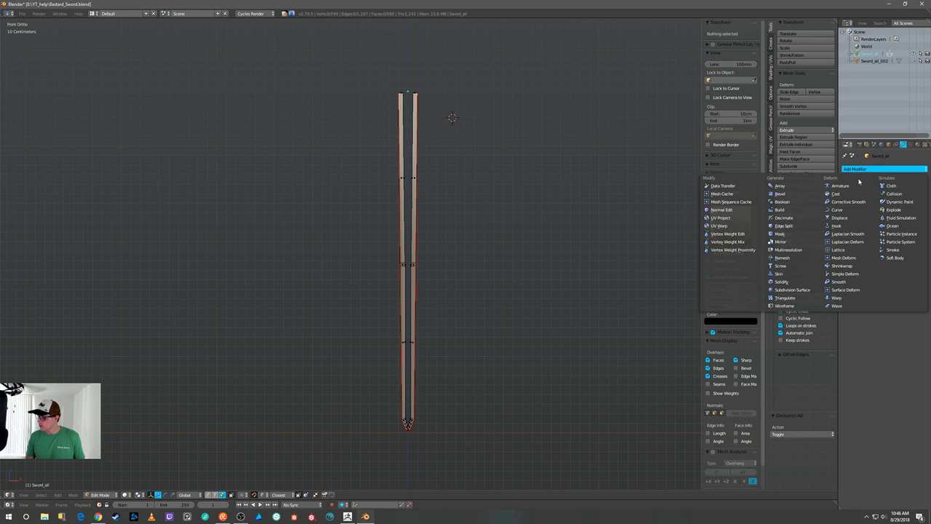
Add a Mirror modifier, switch to Object Mode, then remove the Mirror modifier.
{"action": "left_click", "coordinate": [793, 243]}
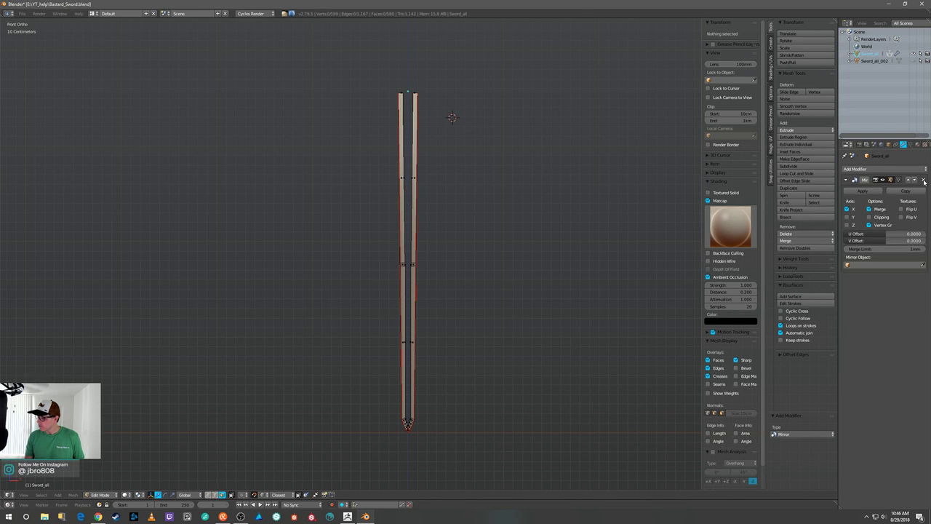
{"action": "key", "text": "Tab"}
{"action": "left_click", "coordinate": [476, 272]}
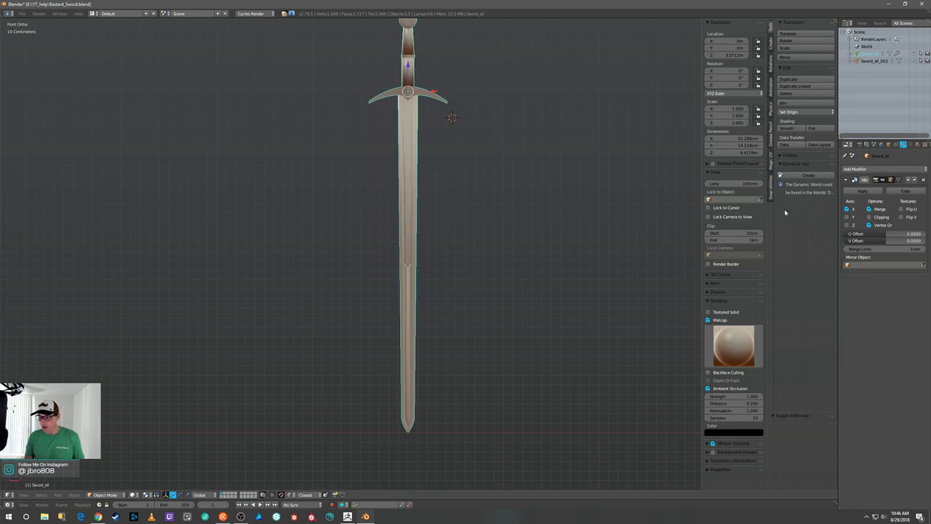
{"action": "left_click", "coordinate": [925, 179]}
Review the whole sword from the crossguard to the pommel, then minimize Blender.
{"action": "scroll", "coordinate": [548, 191], "scroll_direction": "up", "scroll_amount": 4}
{"action": "scroll", "coordinate": [515, 208], "scroll_direction": "down", "scroll_amount": 2}
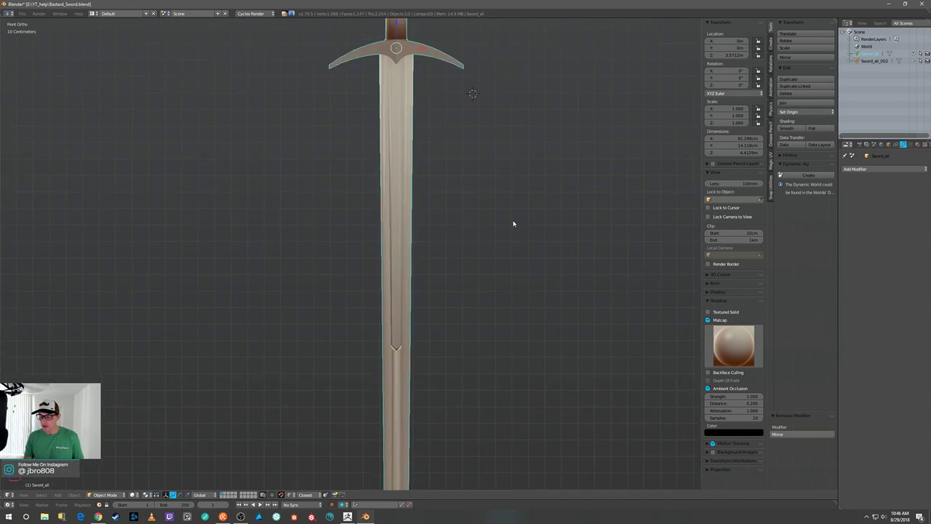
{"action": "middle_click_drag", "start_coordinate": [435, 202], "coordinate": [466, 210]}
{"action": "scroll", "coordinate": [465, 210], "scroll_direction": "up", "scroll_amount": 2}
{"action": "middle_click_drag", "start_coordinate": [449, 254], "coordinate": [458, 177], "text": "shift"}
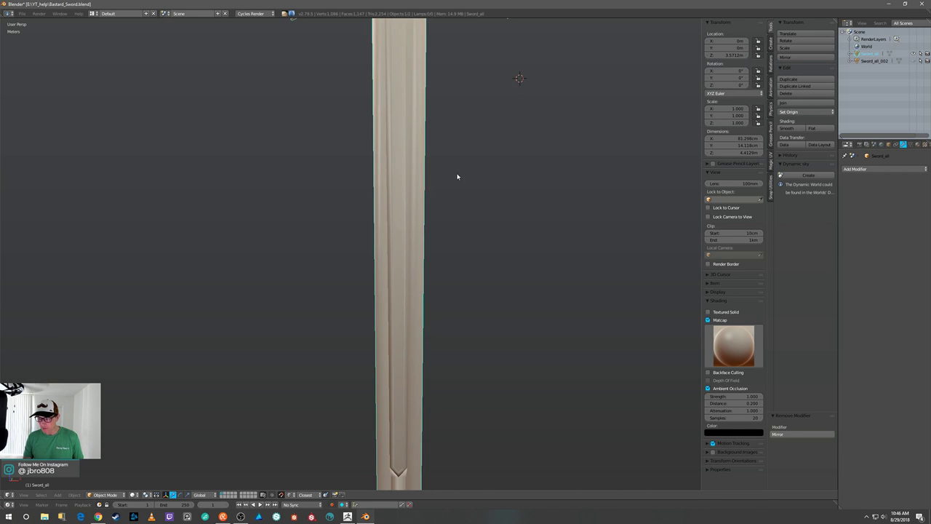
{"action": "middle_click_drag", "start_coordinate": [459, 261], "coordinate": [483, 204]}
{"action": "scroll", "coordinate": [467, 189], "scroll_direction": "down", "scroll_amount": 5}
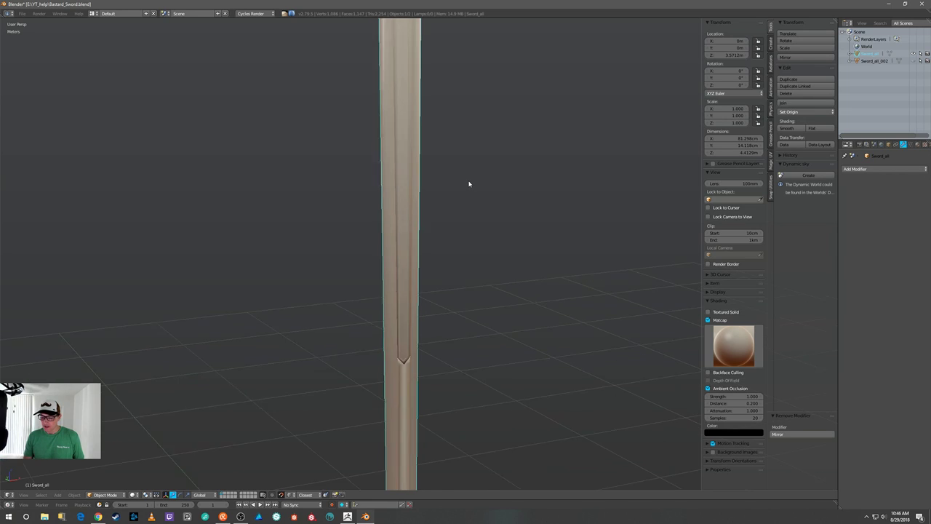
{"action": "middle_click_drag", "start_coordinate": [427, 61], "coordinate": [419, 149], "text": "shift"}
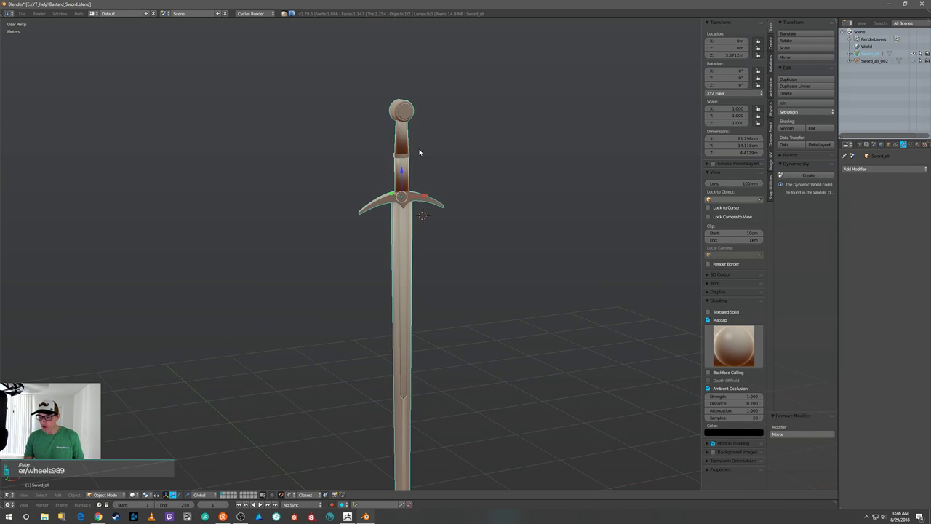
{"action": "scroll", "coordinate": [409, 113], "scroll_direction": "up", "scroll_amount": 2}
{"action": "middle_click_drag", "start_coordinate": [418, 65], "coordinate": [427, 111], "text": "shift"}
{"action": "scroll", "coordinate": [443, 208], "scroll_direction": "up", "scroll_amount": 2}
{"action": "middle_click_drag", "start_coordinate": [441, 293], "coordinate": [431, 164], "text": "shift"}
{"action": "left_click", "coordinate": [889, 5]}
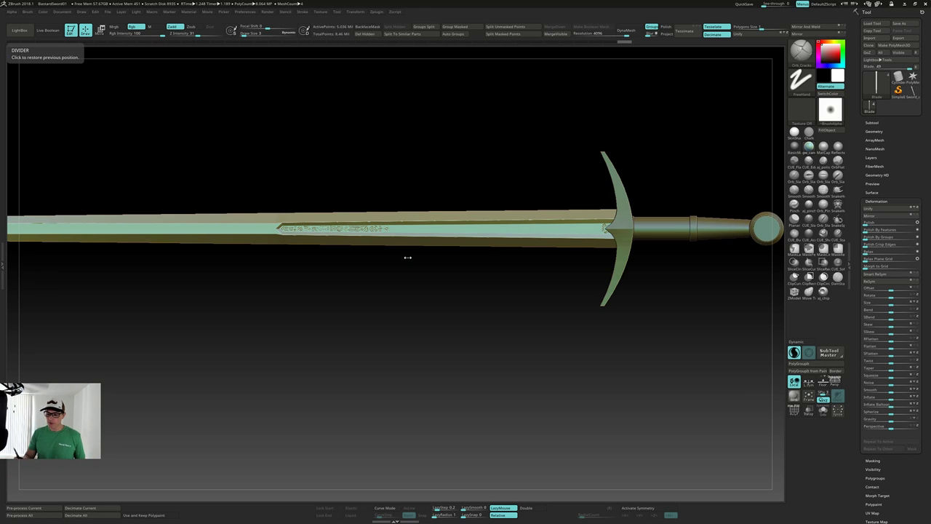
{"action": "left_click_drag", "start_coordinate": [418, 327], "coordinate": [508, 341]}
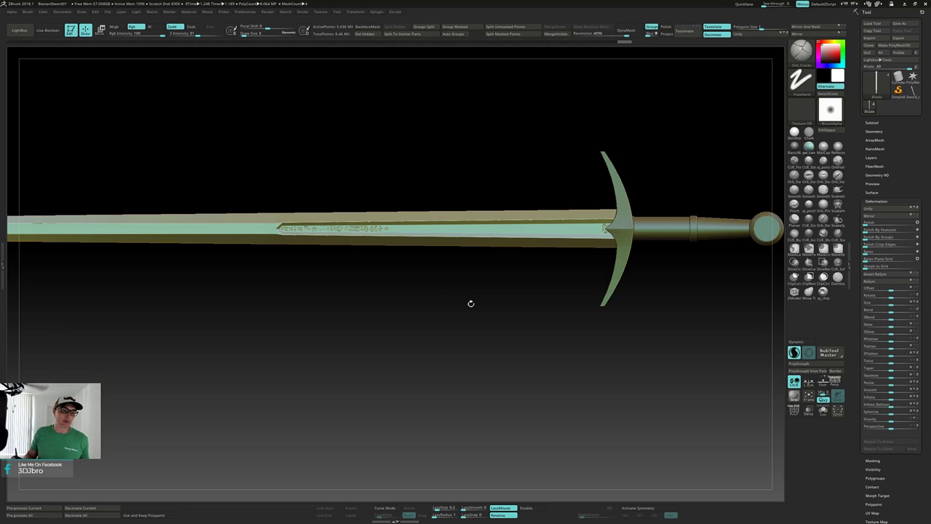
{"action": "left_click_drag", "start_coordinate": [486, 304], "coordinate": [491, 326]}
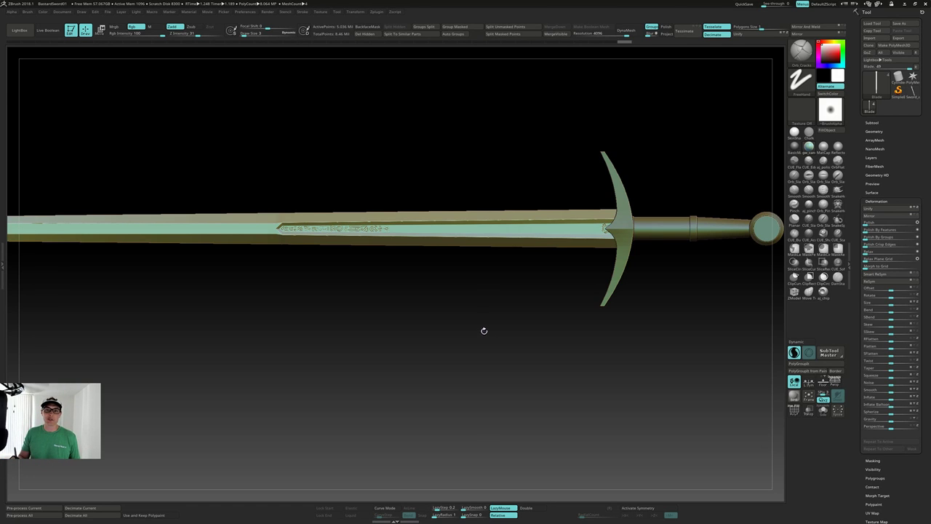
{"action": "left_click_drag", "start_coordinate": [490, 322], "coordinate": [483, 304]}
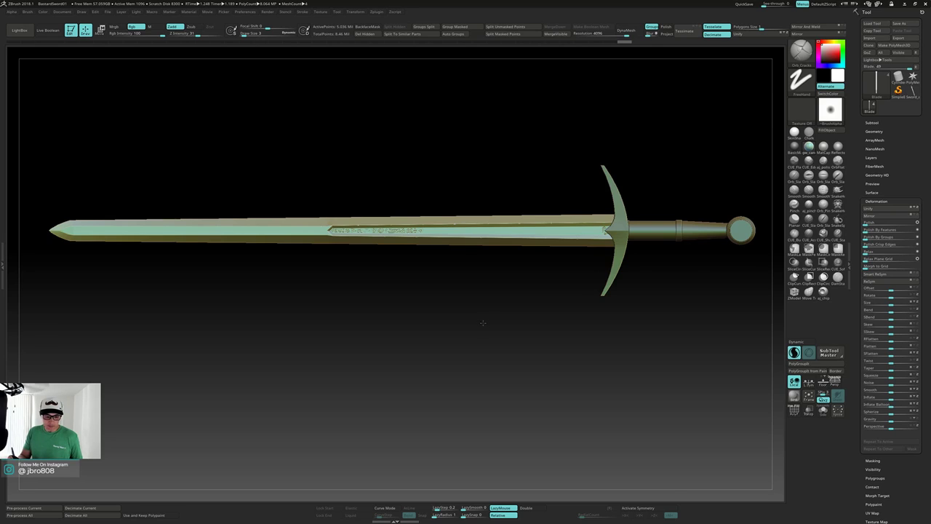
{"action": "left_click_drag", "start_coordinate": [481, 320], "coordinate": [487, 348], "text": "alt"}
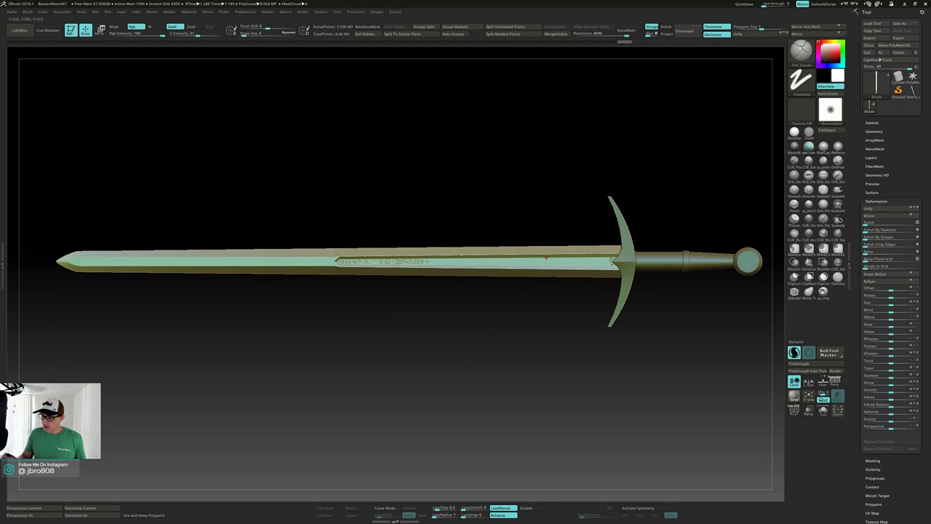
{"action": "left_click_drag", "start_coordinate": [518, 304], "coordinate": [522, 352]}
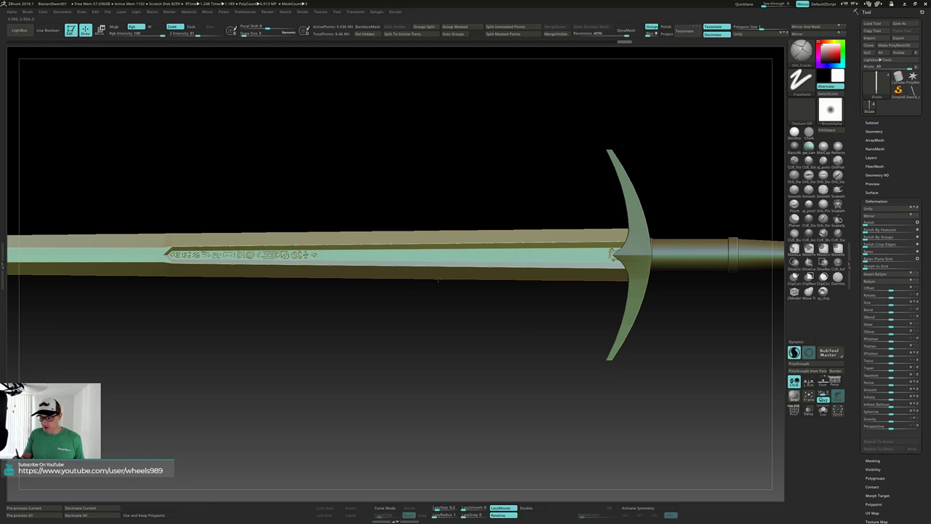
{"action": "left_click_drag", "start_coordinate": [438, 347], "coordinate": [458, 349], "text": "alt"}
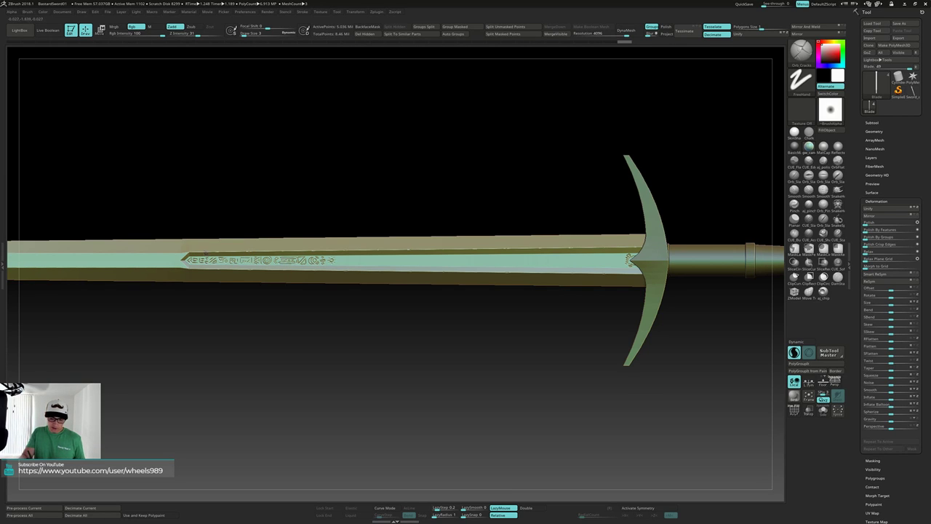
{"action": "left_click_drag", "start_coordinate": [453, 374], "coordinate": [646, 318], "text": "alt"}
{"action": "key", "text": "shift+f"}
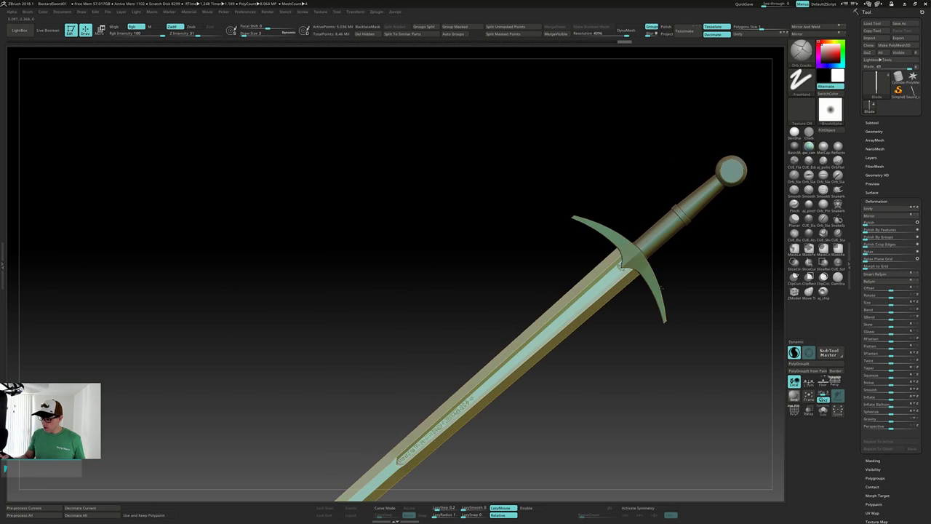
{"action": "left_click", "coordinate": [655, 275], "text": "ctrl+alt+shift"}
{"action": "left_click", "coordinate": [642, 328], "text": "ctrl+shift"}
{"action": "left_click_drag", "start_coordinate": [643, 328], "coordinate": [612, 269], "text": "alt"}
{"action": "left_click_drag", "start_coordinate": [714, 335], "coordinate": [641, 316], "text": "alt"}
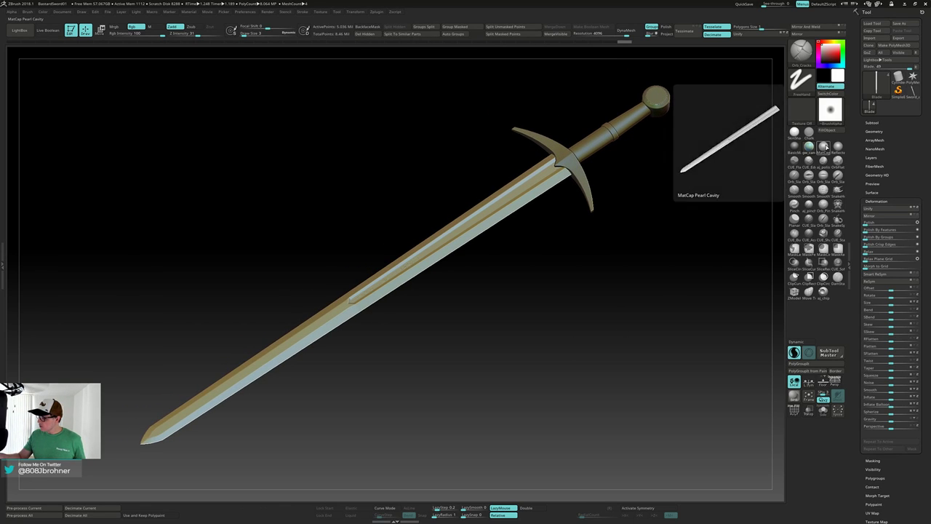
{"action": "left_click", "coordinate": [825, 146]}
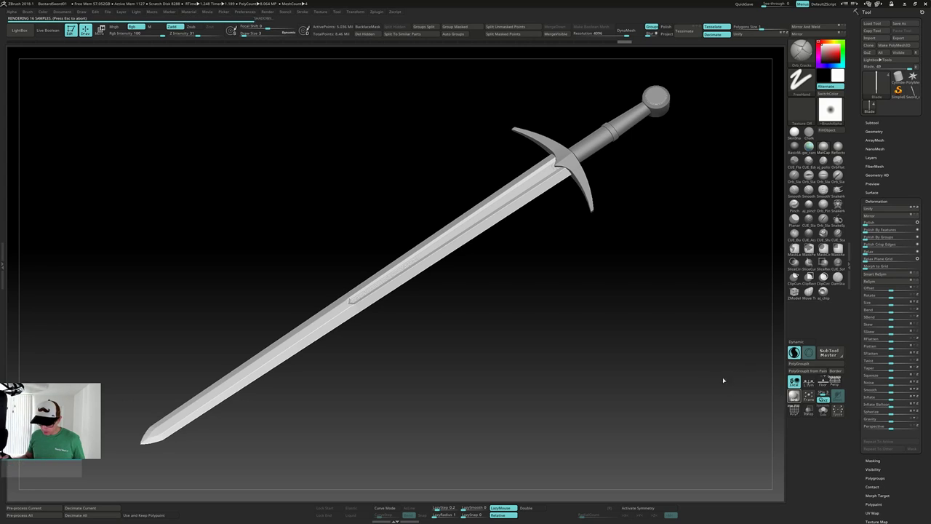
{"action": "left_click_drag", "start_coordinate": [702, 343], "coordinate": [697, 371], "text": "alt"}
{"action": "left_click", "coordinate": [795, 397]}
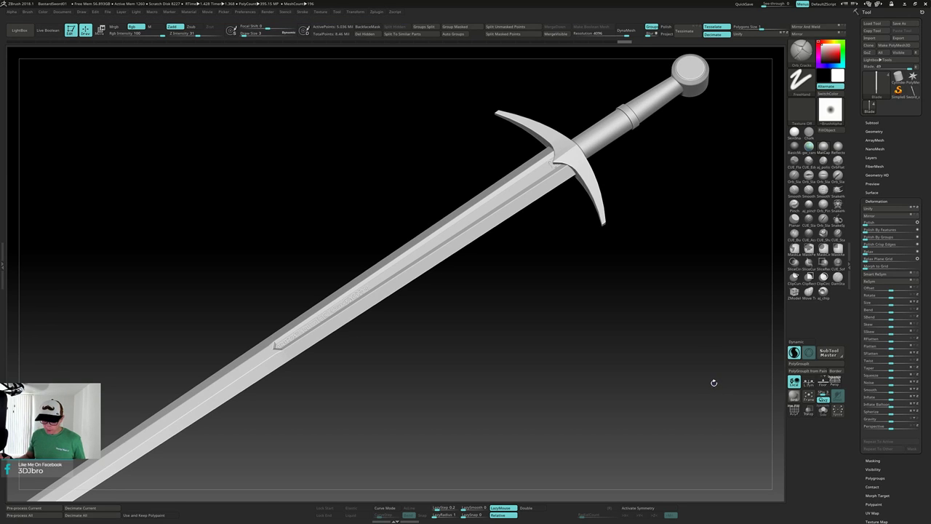
{"action": "left_click_drag", "start_coordinate": [657, 290], "coordinate": [622, 320], "text": "alt"}
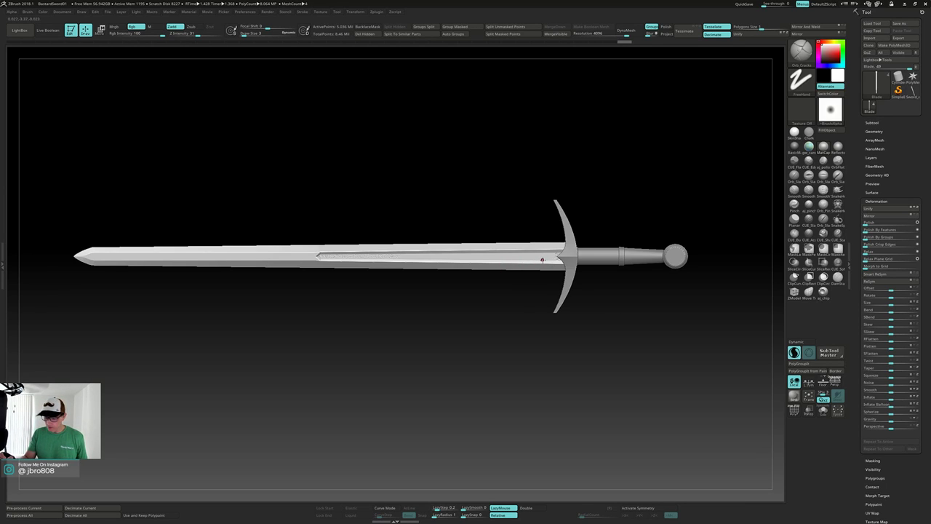
{"action": "key", "text": "ctrl+shift+s"}
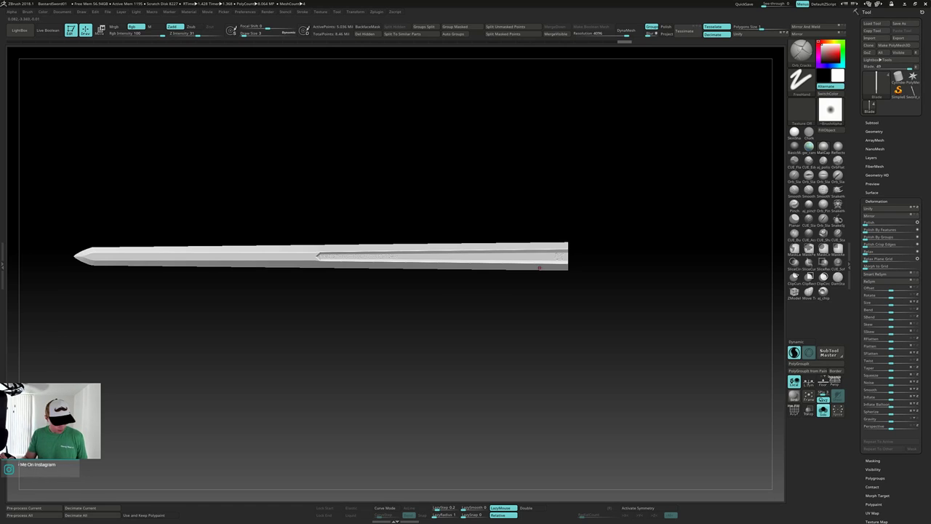
Check polygroups with PolyF, isolate the pink blade section, and stand the blade upright.
{"action": "key", "text": "shift+f"}
{"action": "left_click_drag", "start_coordinate": [518, 289], "coordinate": [588, 263], "text": "alt"}
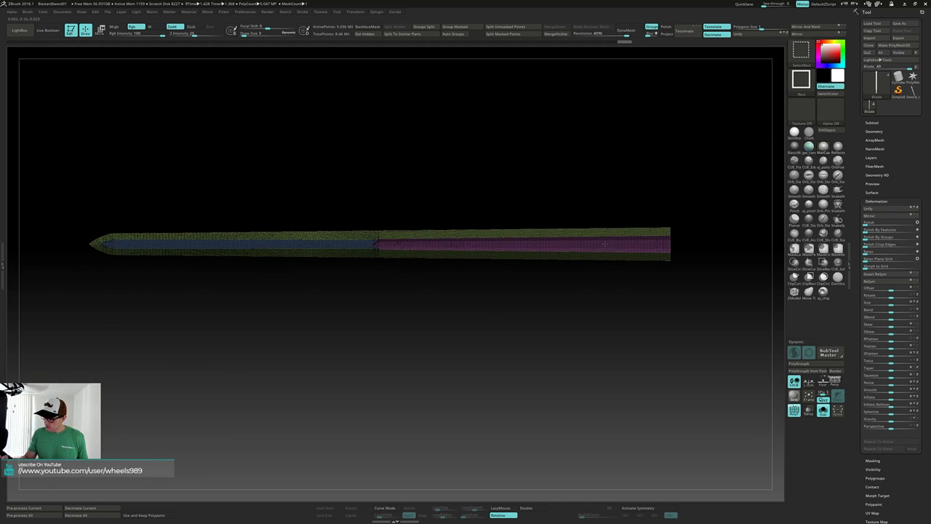
{"action": "left_click", "coordinate": [608, 247], "text": "ctrl+shift"}
{"action": "left_click_drag", "start_coordinate": [601, 305], "coordinate": [683, 262]}
{"action": "key", "text": "shift+f"}
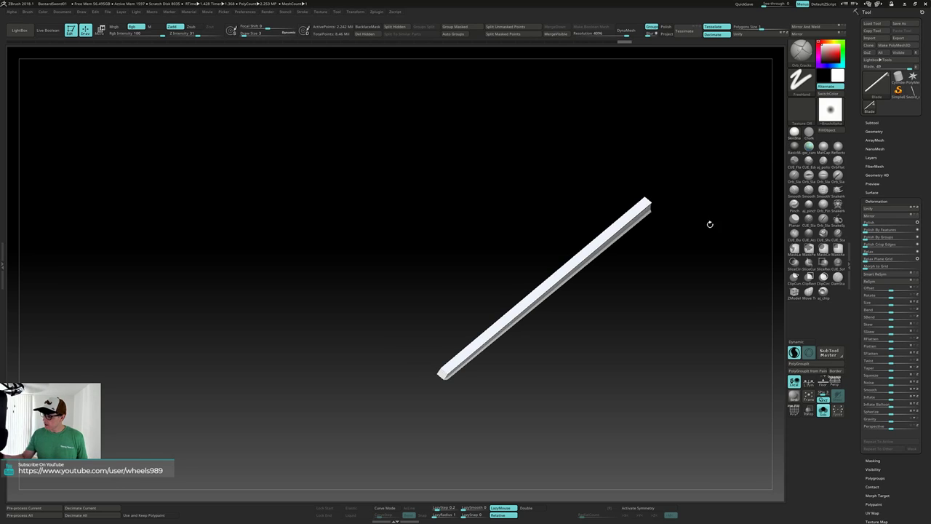
{"action": "left_click_drag", "start_coordinate": [714, 220], "coordinate": [689, 196], "text": "shift"}
{"action": "mouse_move", "coordinate": [526, 305]}
{"action": "left_mouse_down"}
{"action": "mouse_move", "coordinate": [673, 293]}
{"action": "mouse_move", "coordinate": [604, 265]}
{"action": "mouse_move", "coordinate": [539, 258]}
{"action": "left_mouse_up"}
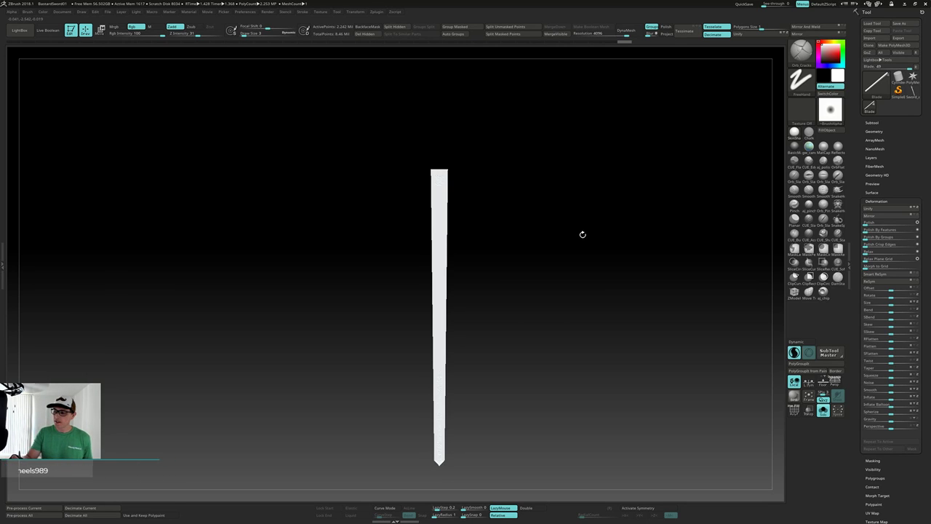
Select the ClayBuildup brush, enable Rgb painting, and expand the SubTool palette.
{"action": "key", "text": "b"}
{"action": "key", "text": "c"}
{"action": "key", "text": "b"}
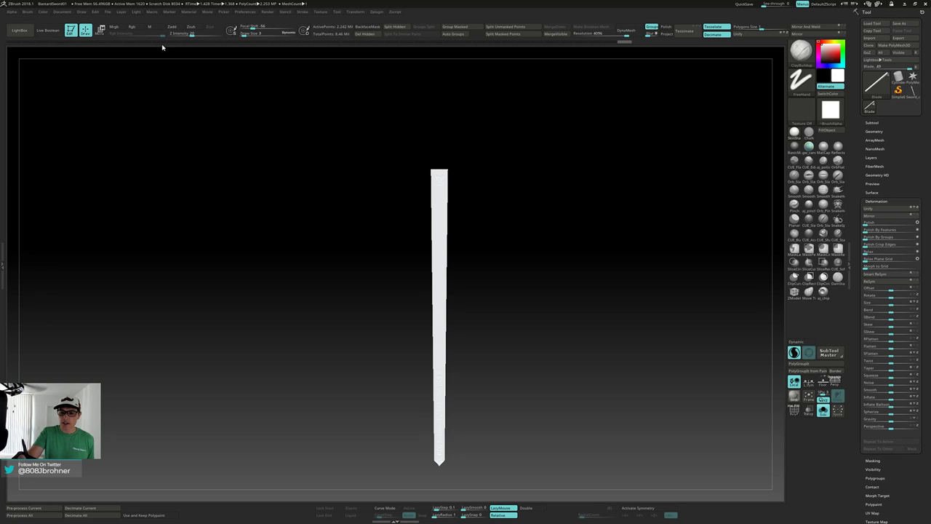
{"action": "left_click", "coordinate": [132, 26]}
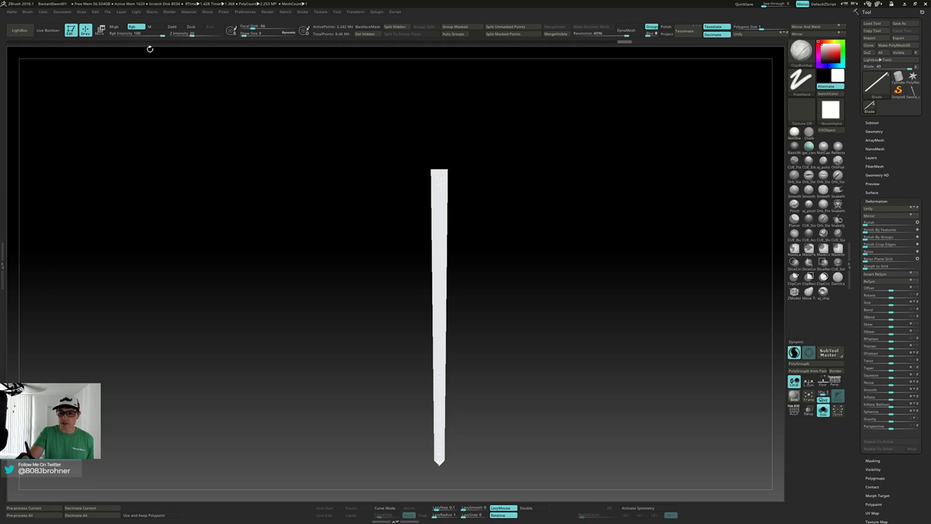
{"action": "left_click", "coordinate": [872, 123]}
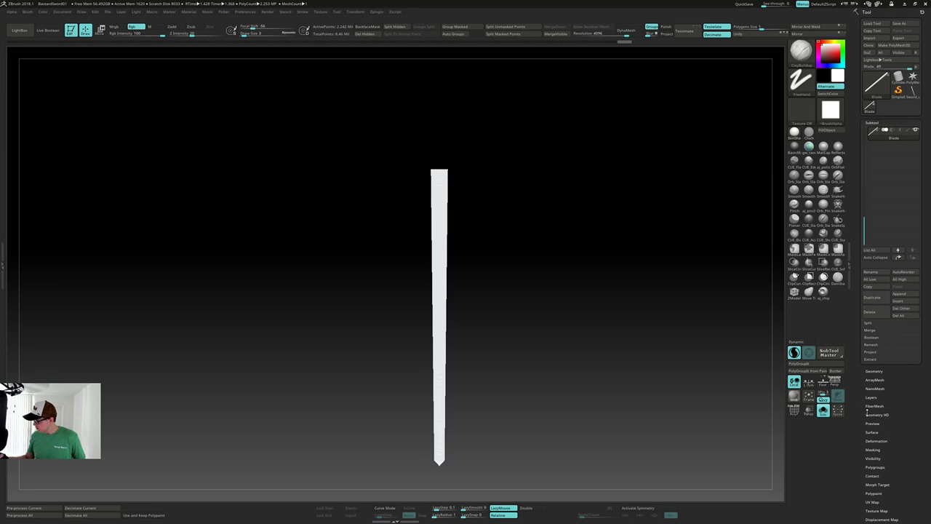
Pick the Blade subtool from the SubTool list and zoom in on the upright blade.
{"action": "left_click_drag", "start_coordinate": [864, 232], "coordinate": [864, 127]}
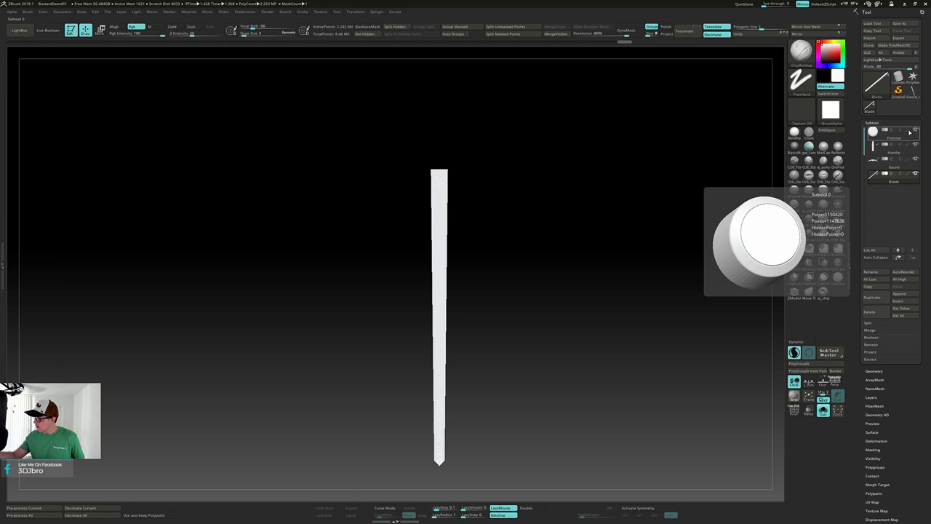
{"action": "left_click", "coordinate": [908, 174]}
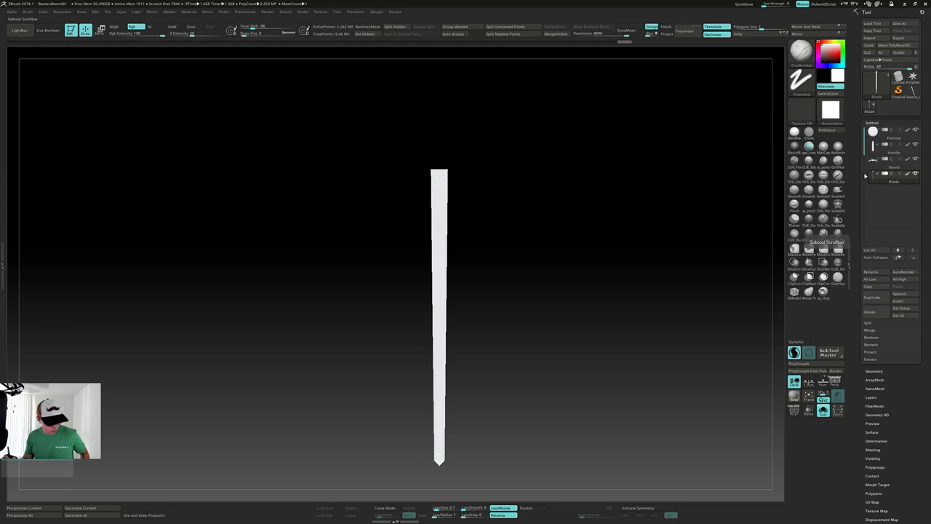
{"action": "scroll", "coordinate": [526, 277], "scroll_direction": "up", "scroll_amount": 2}
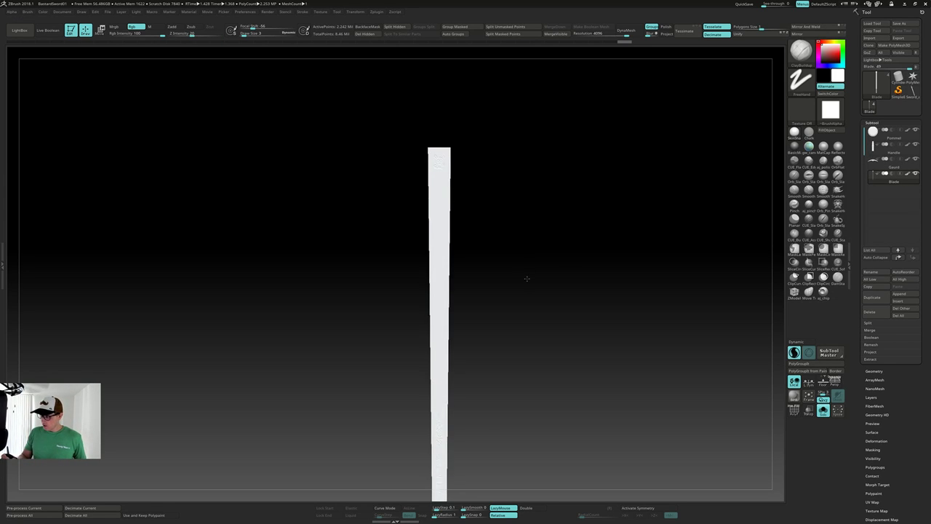
{"action": "left_click_drag", "start_coordinate": [528, 273], "coordinate": [535, 244], "text": "alt"}
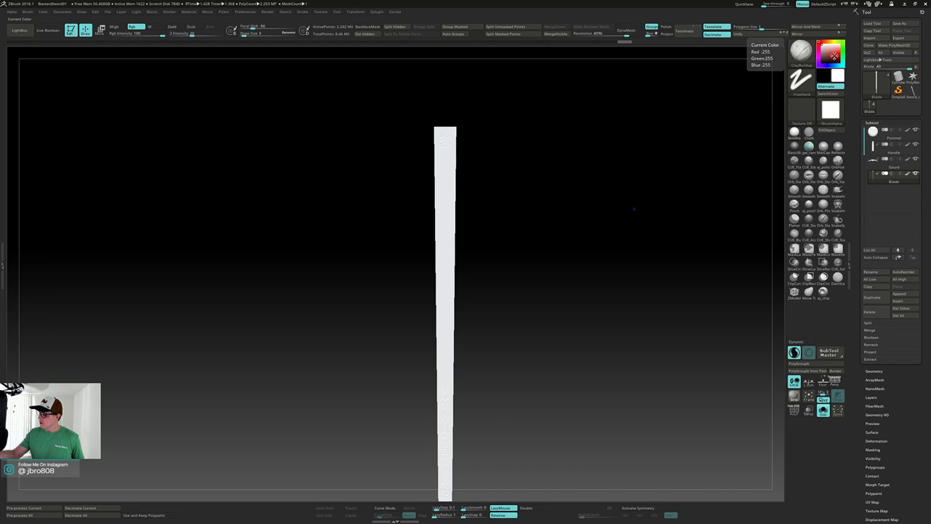
Fill the blade green down its centre.
{"action": "left_click", "coordinate": [842, 52]}
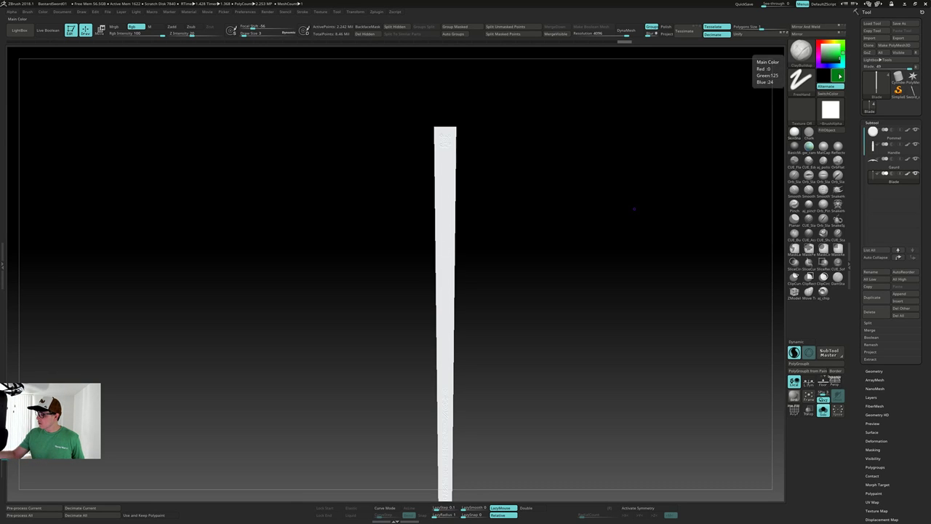
{"action": "left_click", "coordinate": [832, 129]}
{"action": "left_click_drag", "start_coordinate": [759, 156], "coordinate": [583, 202]}
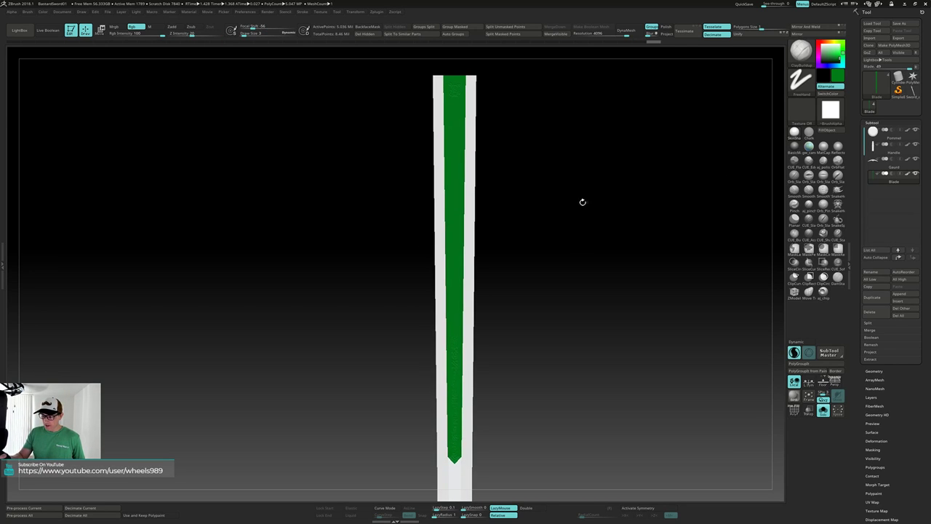
Hide the green centre strip and fill the blade edges magenta.
{"action": "left_click", "coordinate": [469, 281], "text": "ctrl+shift"}
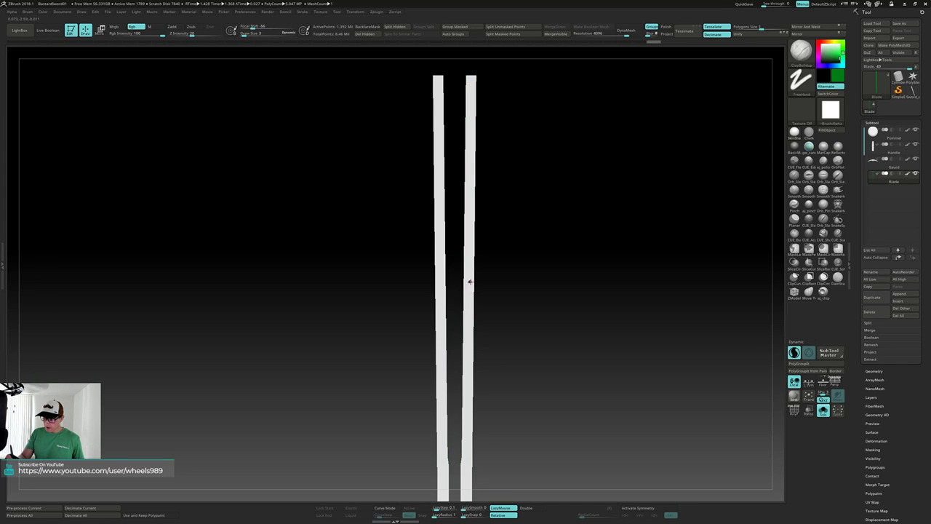
{"action": "left_click_drag", "start_coordinate": [505, 308], "coordinate": [532, 187]}
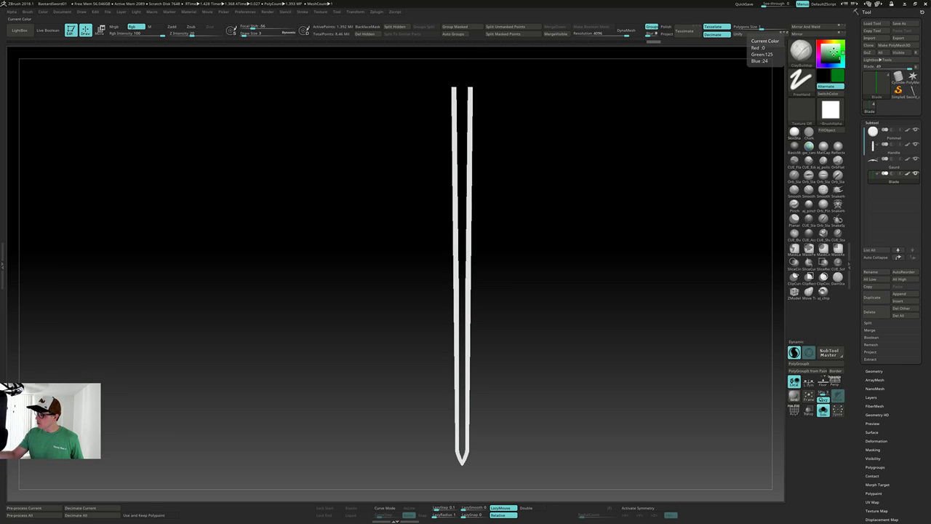
{"action": "left_click", "coordinate": [823, 50]}
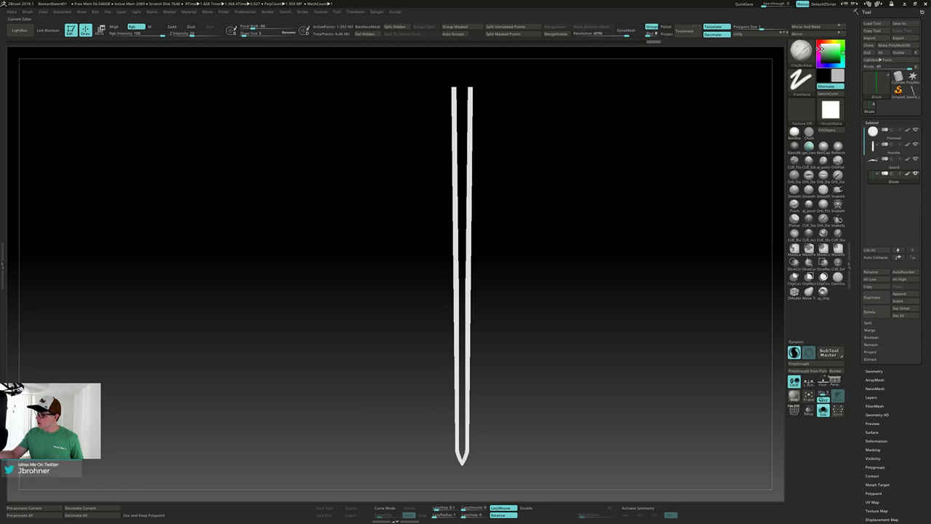
{"action": "left_click_drag", "start_coordinate": [819, 49], "coordinate": [825, 56]}
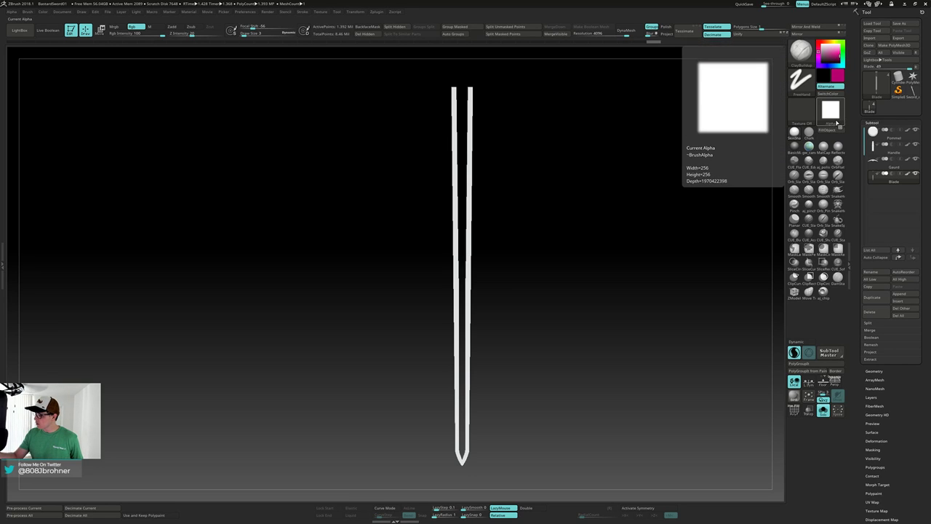
{"action": "left_click", "coordinate": [829, 128]}
Fill the blade's lower centre section blue, then show the Gaurd subtool solo.
{"action": "key", "text": "ctrl+shift"}
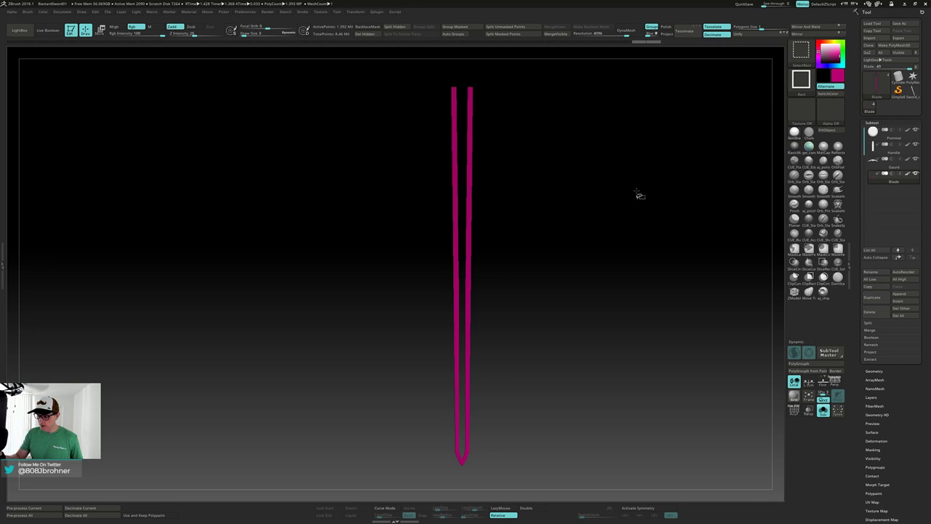
{"action": "left_click", "coordinate": [638, 194], "text": "ctrl+shift"}
{"action": "key", "text": "ctrl+shift"}
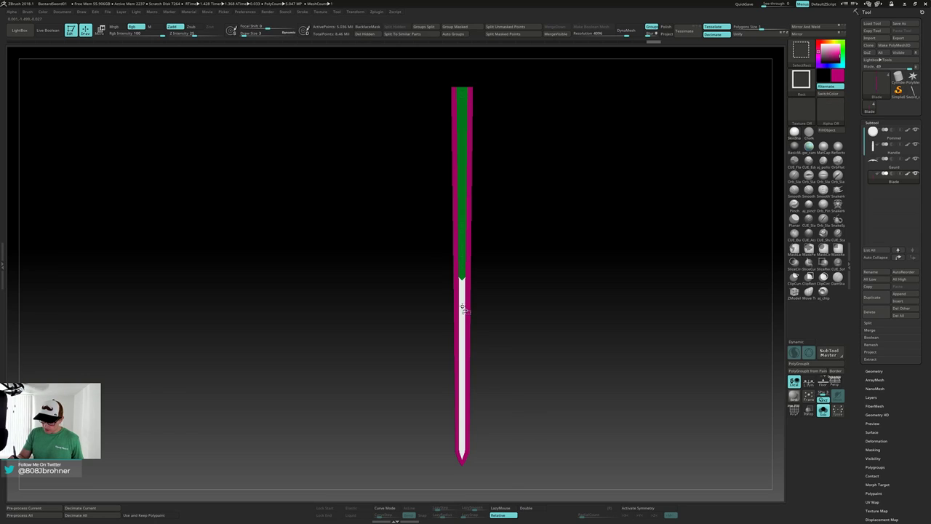
{"action": "left_click", "coordinate": [464, 304], "text": "ctrl+shift"}
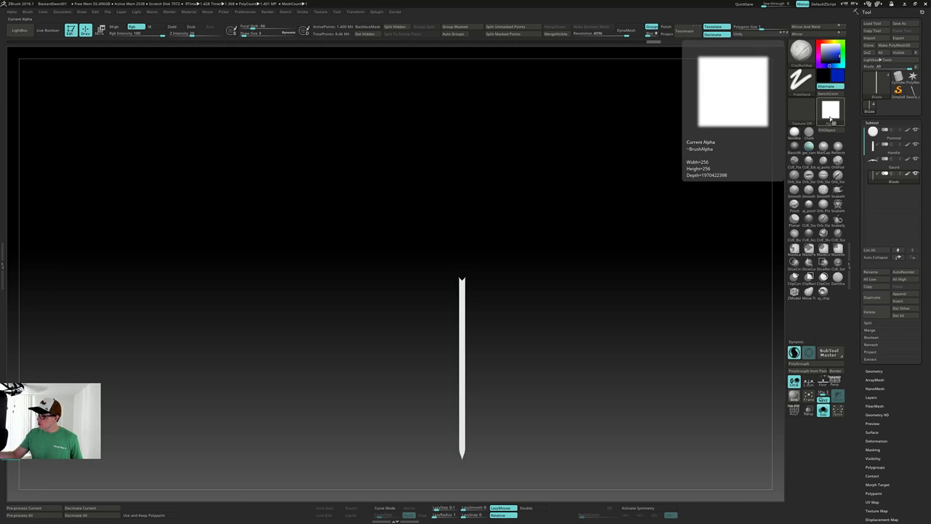
{"action": "left_click", "coordinate": [830, 129]}
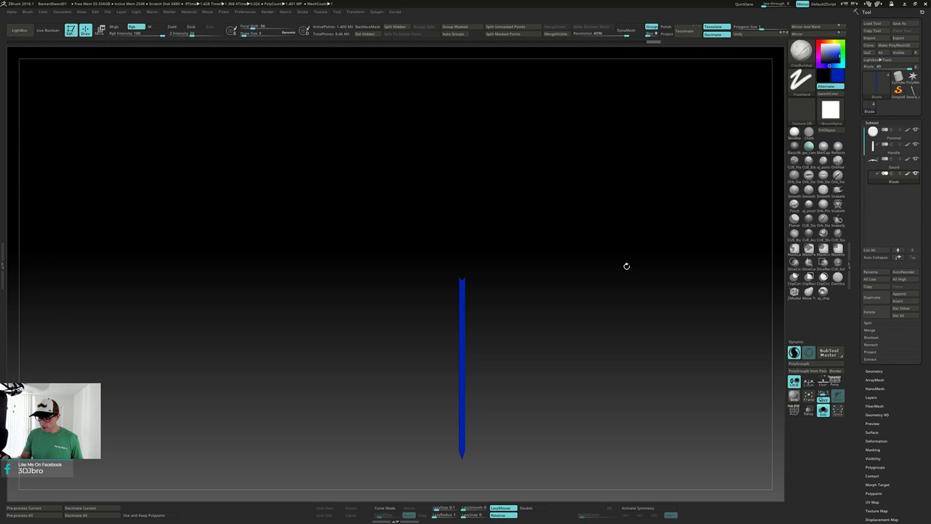
{"action": "left_click", "coordinate": [631, 267], "text": "ctrl+shift"}
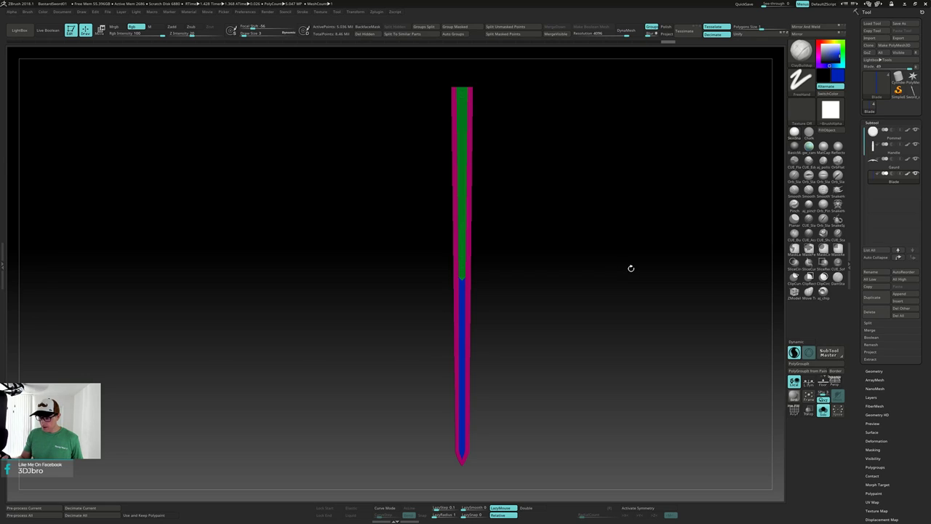
{"action": "left_click_drag", "start_coordinate": [588, 212], "coordinate": [579, 279], "text": "alt"}
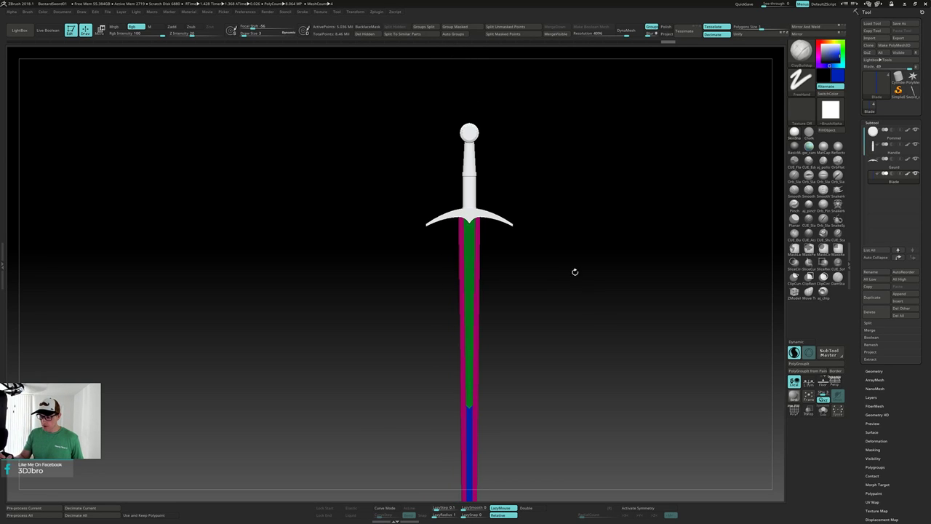
{"action": "left_click", "coordinate": [480, 212], "text": "alt"}
{"action": "key", "text": "shift+alt+s"}
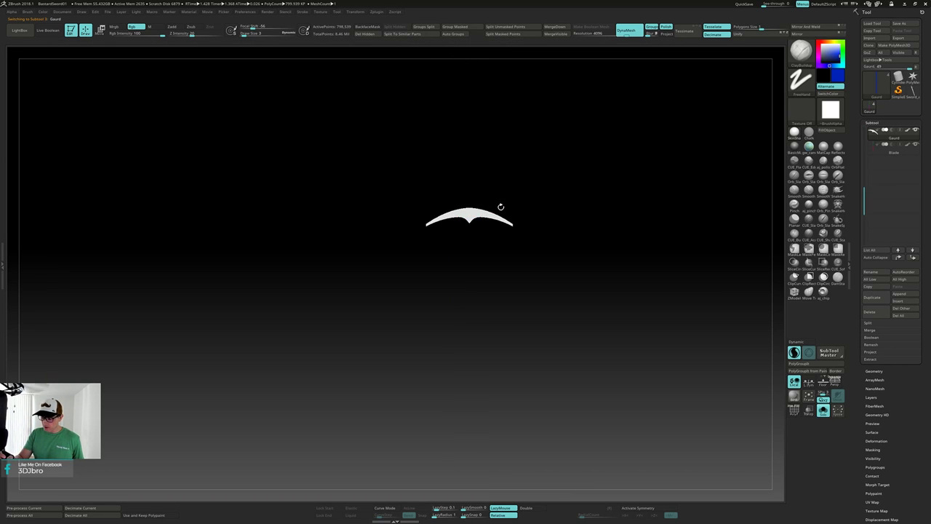
Fill the Gaurd crossguard dark olive yellow, unhide the sword, and select the Handle subtool.
{"action": "left_click_drag", "start_coordinate": [505, 192], "coordinate": [511, 307], "text": "alt"}
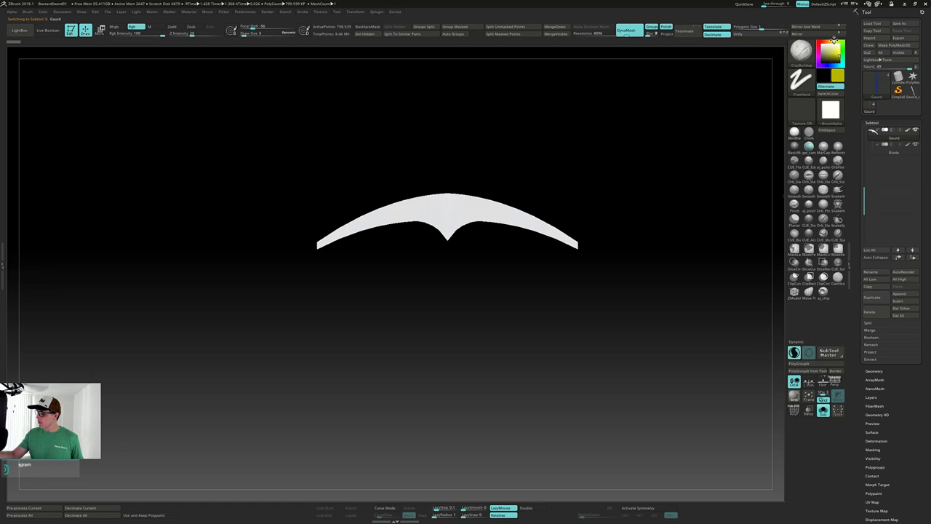
{"action": "left_click", "coordinate": [839, 55]}
{"action": "left_click", "coordinate": [839, 59]}
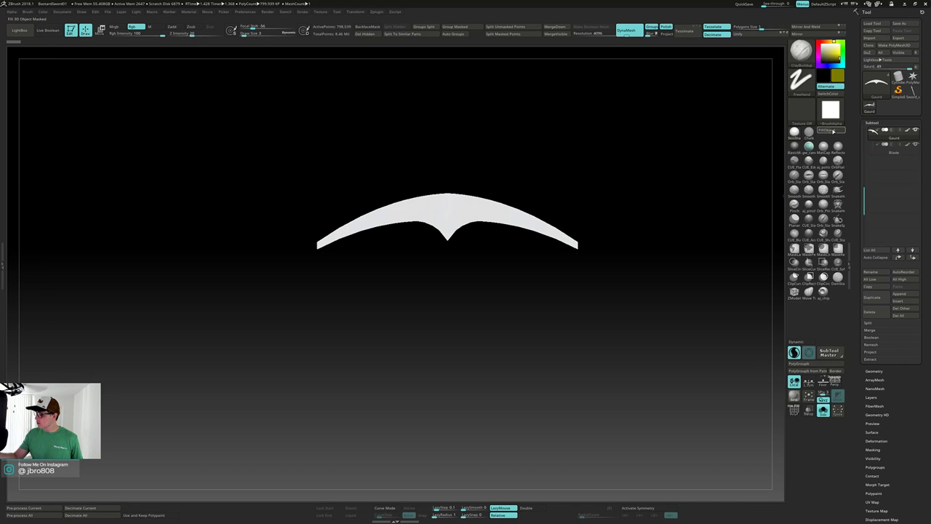
{"action": "left_click", "coordinate": [829, 130]}
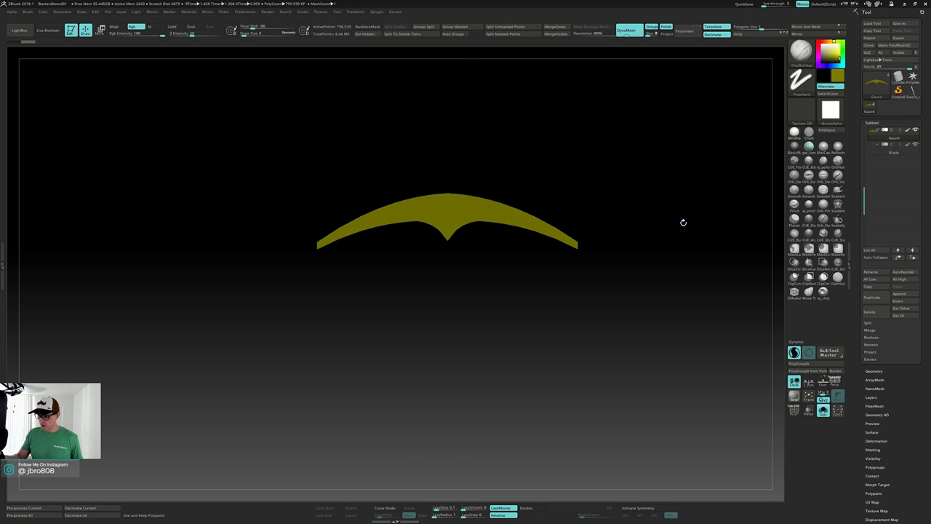
{"action": "left_click", "coordinate": [683, 222], "text": "ctrl+shift"}
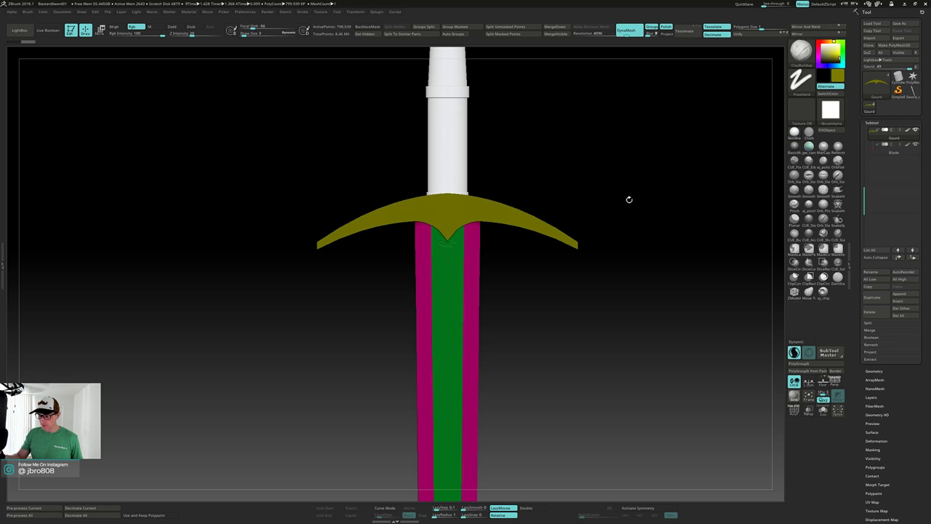
{"action": "left_click", "coordinate": [459, 153], "text": "alt"}
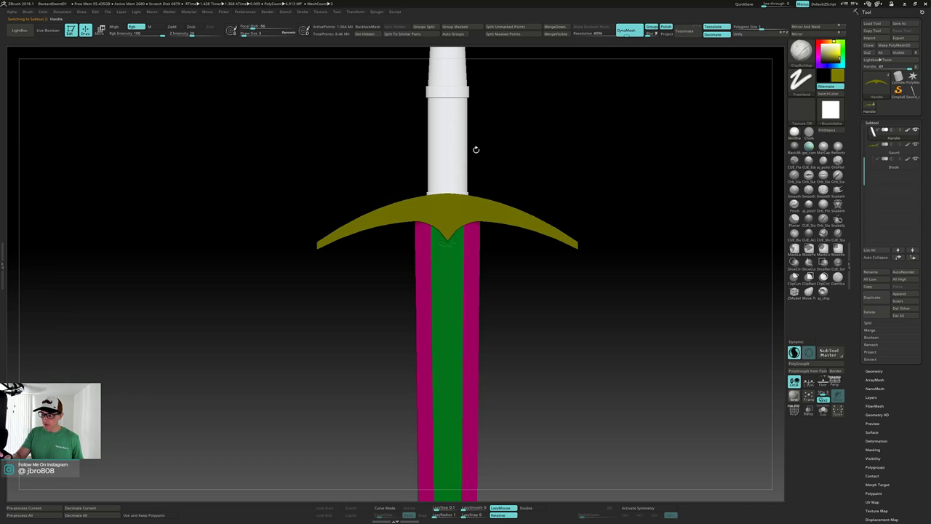
Isolate the handle's two grip sections and fill them cyan.
{"action": "left_click", "coordinate": [470, 149], "text": "ctrl+shift"}
{"action": "key", "text": "f"}
{"action": "key", "text": "shift+f"}
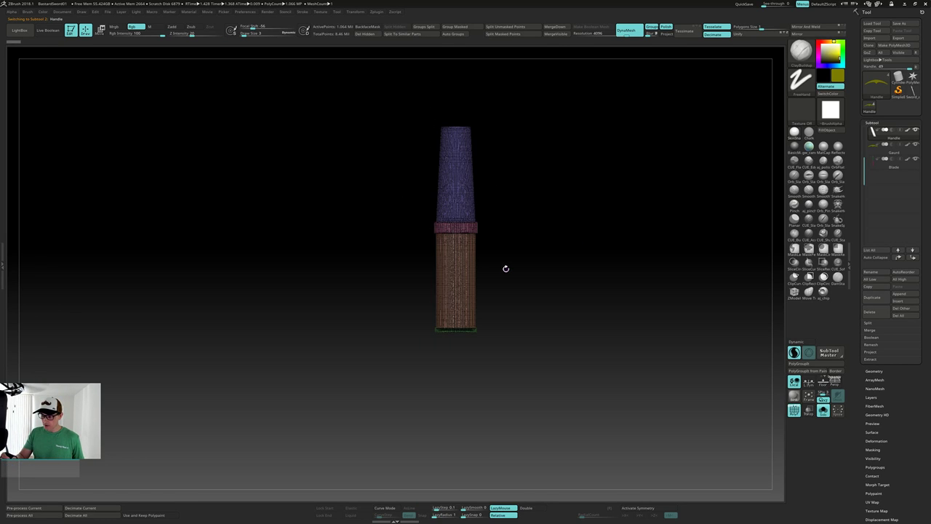
{"action": "key", "text": "shift+f"}
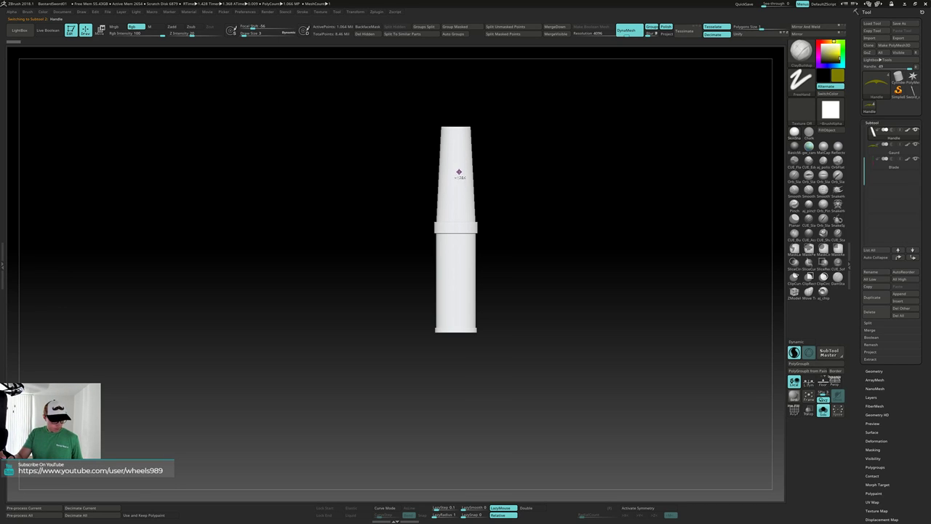
{"action": "left_click", "coordinate": [459, 171], "text": "ctrl+shift"}
{"action": "mouse_move", "coordinate": [466, 266]}
{"action": "left_mouse_down"}
{"action": "mouse_move", "coordinate": [465, 198]}
{"action": "mouse_move", "coordinate": [464, 258]}
{"action": "left_mouse_up"}
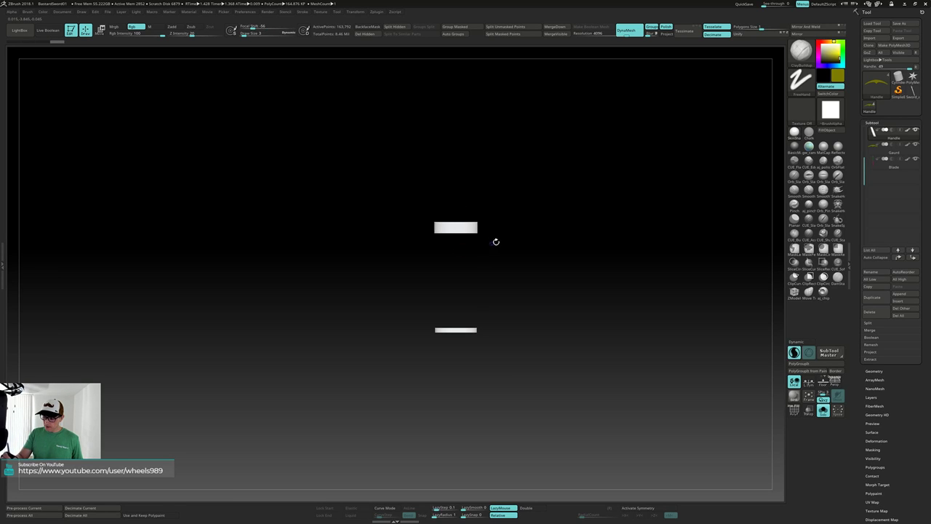
{"action": "left_click", "coordinate": [580, 233], "text": "ctrl+shift"}
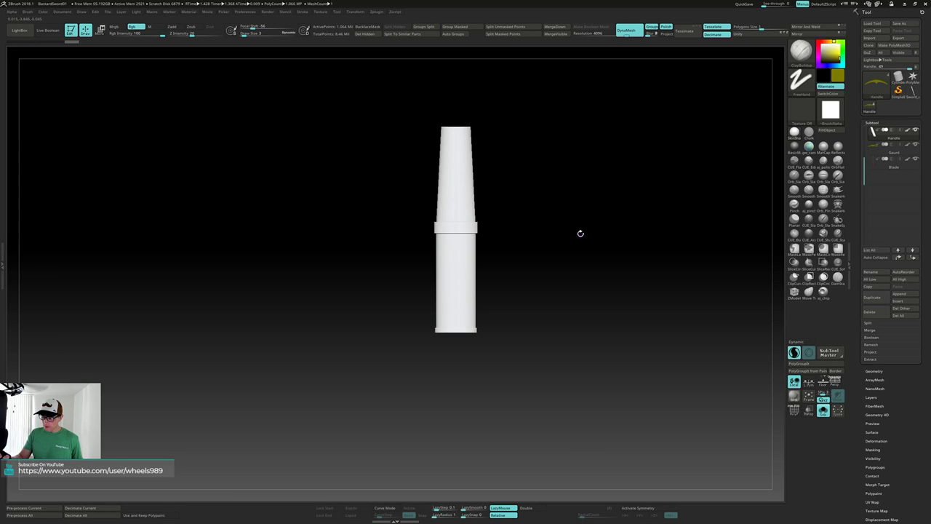
{"action": "left_click", "coordinate": [466, 228], "text": "ctrl+shift"}
{"action": "left_click", "coordinate": [470, 230], "text": "ctrl+shift"}
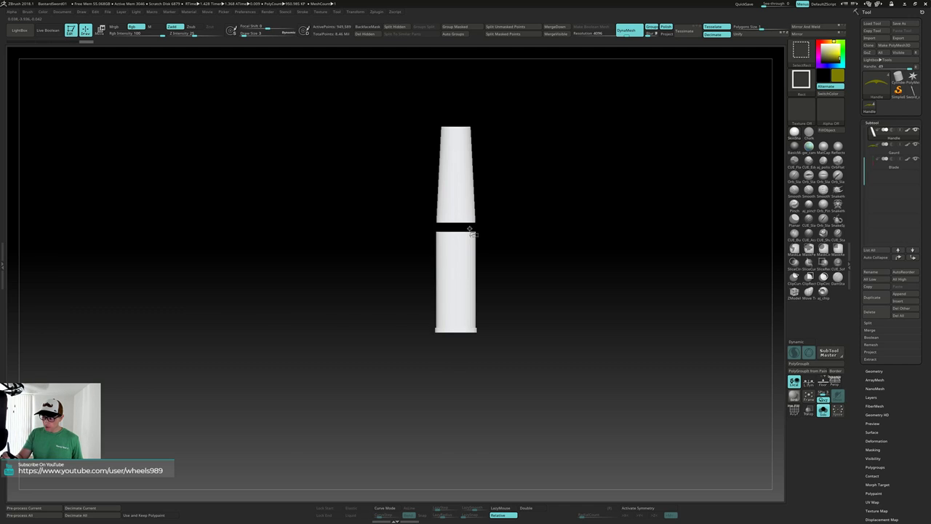
{"action": "left_click", "coordinate": [471, 332], "text": "ctrl+shift"}
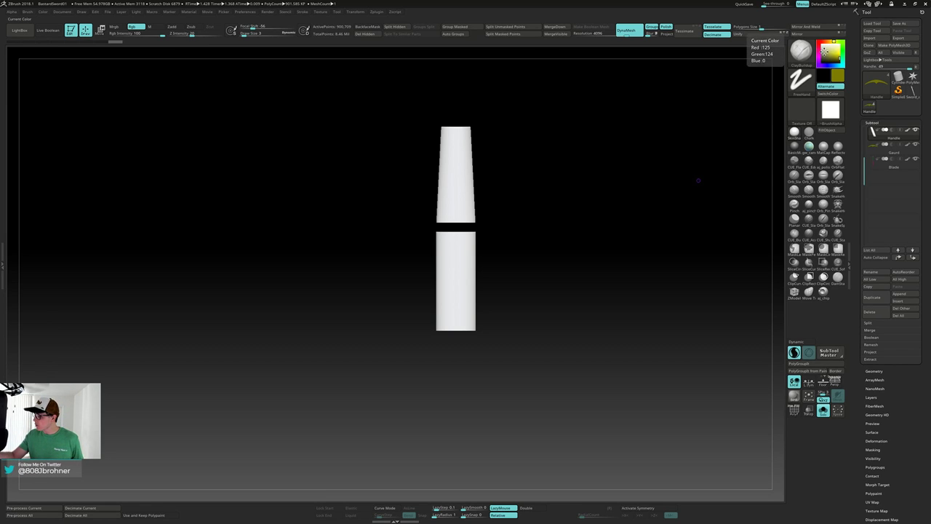
{"action": "left_click", "coordinate": [839, 50]}
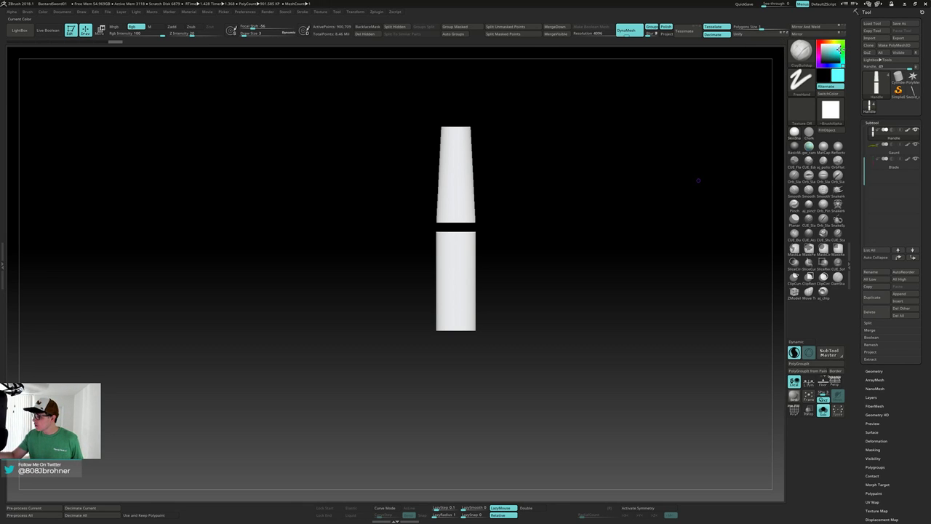
{"action": "left_click", "coordinate": [828, 129]}
Merge the visible grip pieces into a single polygroup with Ctrl+W.
{"action": "left_click", "coordinate": [618, 237], "text": "ctrl+shift"}
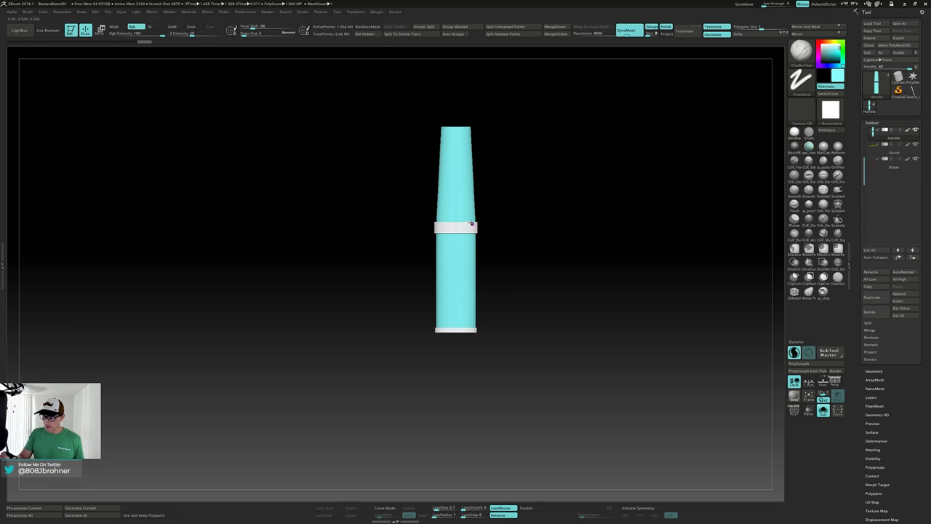
{"action": "left_click", "coordinate": [467, 206], "text": "ctrl+shift"}
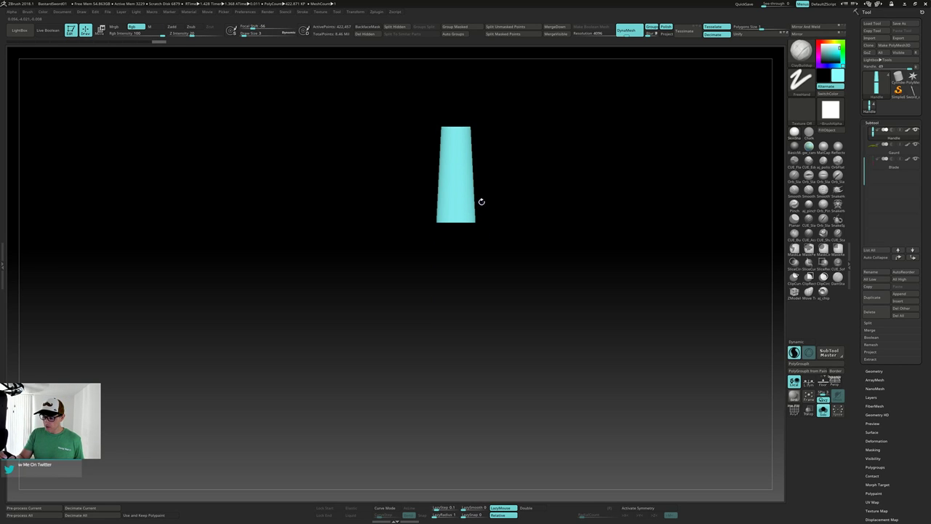
{"action": "left_click", "coordinate": [478, 205], "text": "ctrl+shift"}
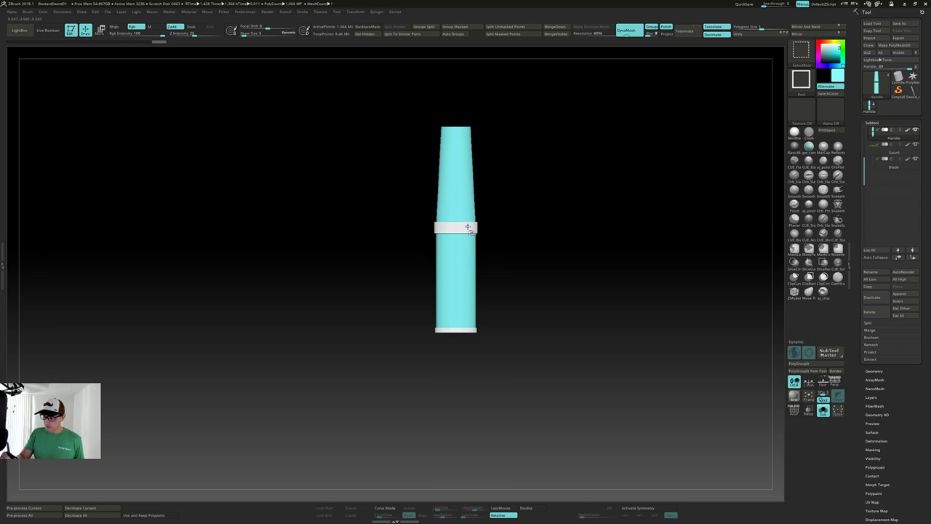
{"action": "left_click", "coordinate": [469, 228], "text": "ctrl+shift"}
{"action": "left_click", "coordinate": [467, 311], "text": "ctrl+shift"}
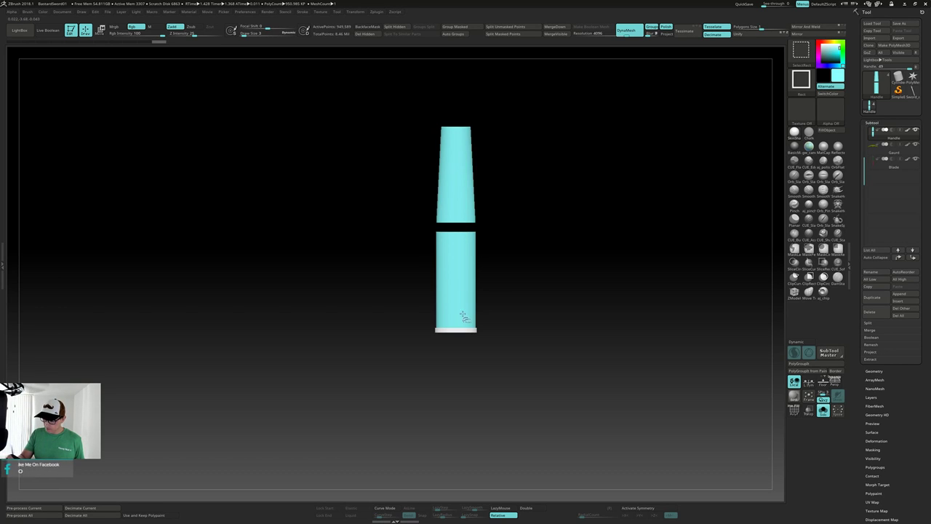
{"action": "key", "text": "shift+f"}
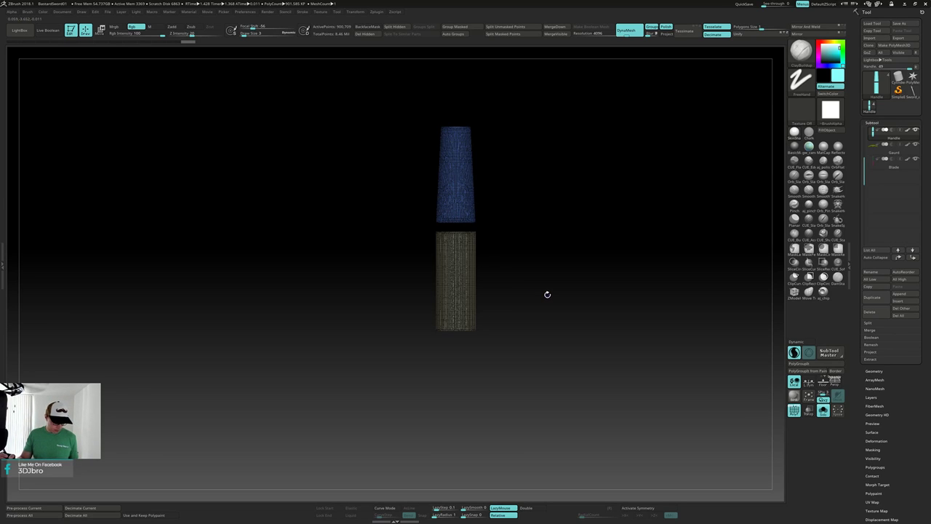
{"action": "key", "text": "ctrl+w"}
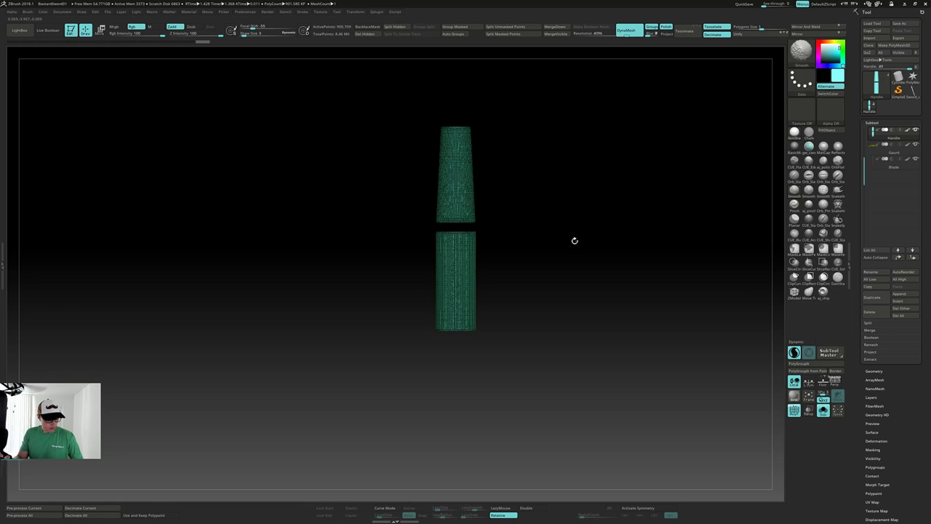
{"action": "key", "text": "shift+f"}
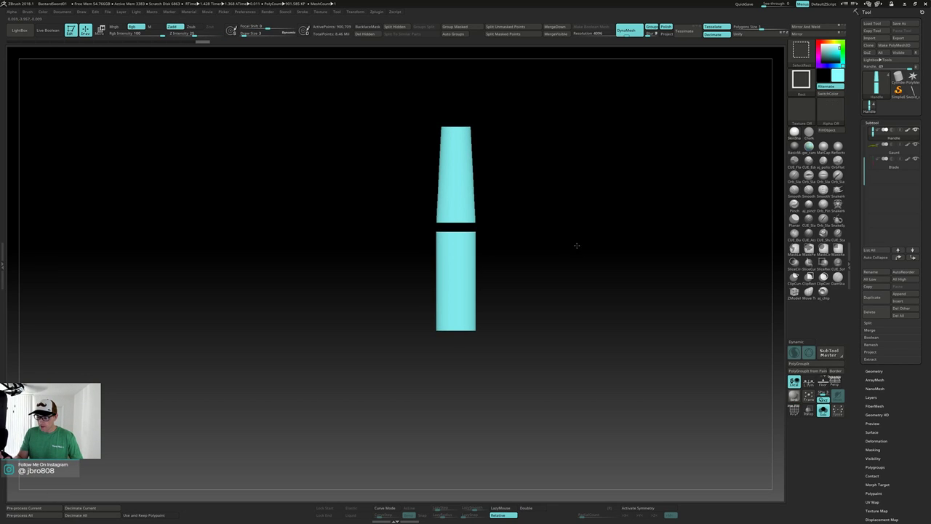
Isolate the grip's middle ring and bottom band, fill them peach, and unhide the sword.
{"action": "left_click", "coordinate": [573, 243], "text": "ctrl+shift"}
{"action": "left_click", "coordinate": [463, 204], "text": "ctrl+shift"}
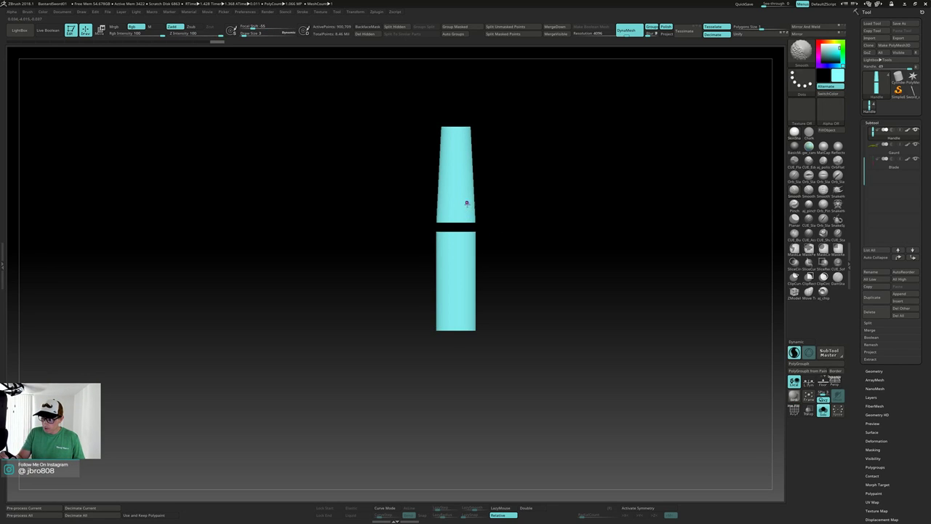
{"action": "left_click", "coordinate": [474, 200], "text": "ctrl+shift"}
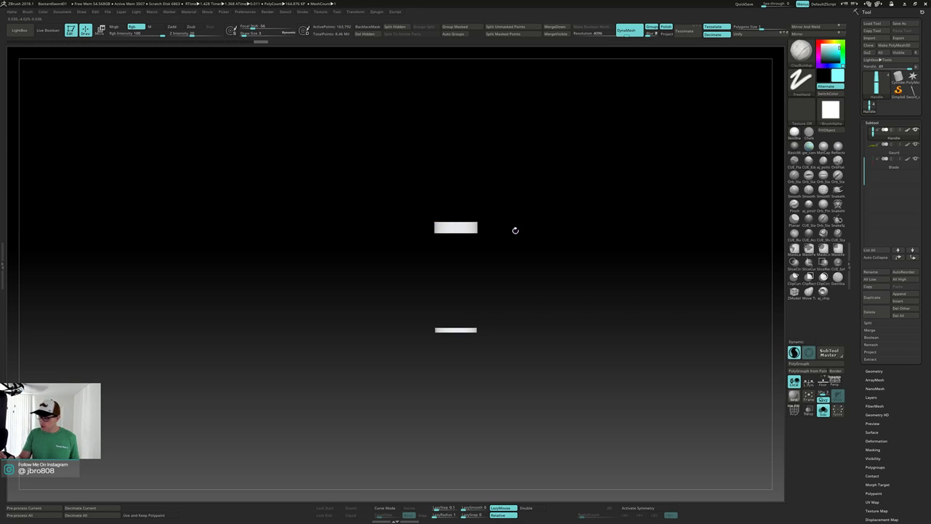
{"action": "left_click", "coordinate": [827, 40]}
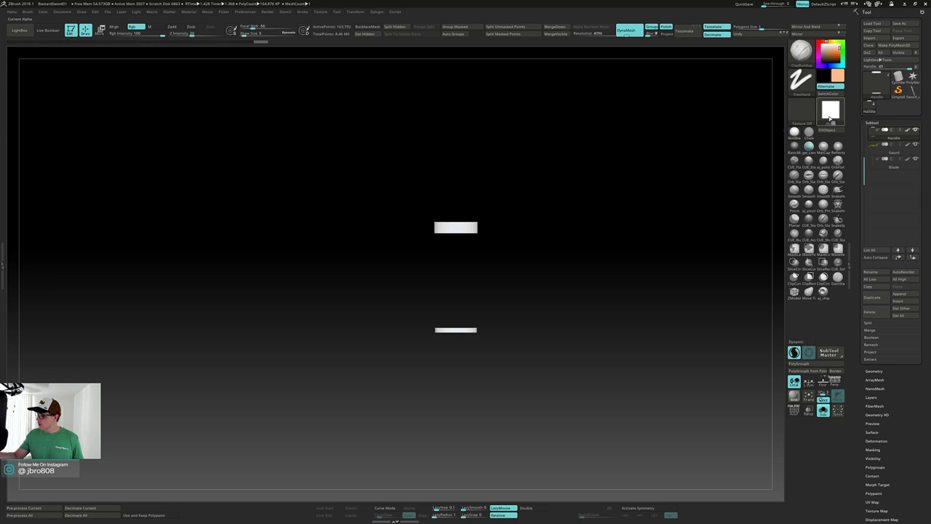
{"action": "left_click", "coordinate": [830, 132]}
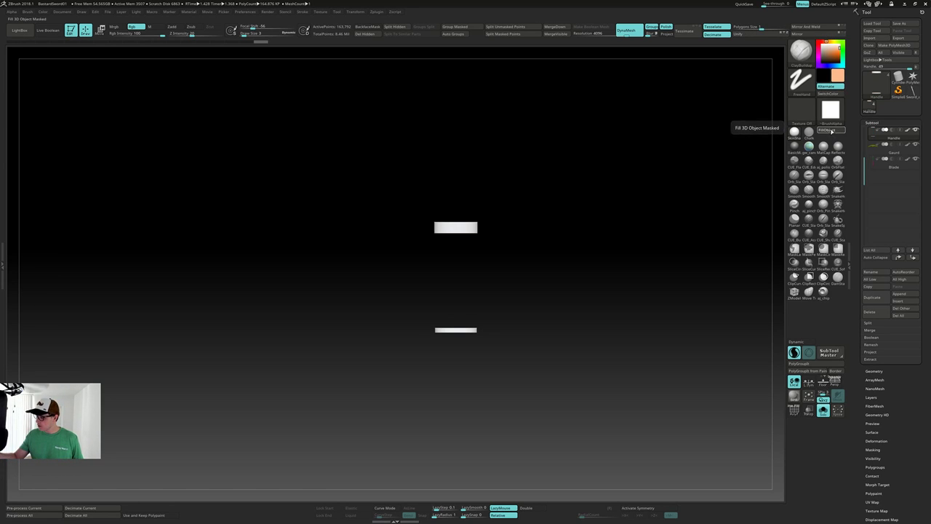
{"action": "left_click", "coordinate": [649, 247], "text": "ctrl+shift"}
{"action": "right_click_drag", "start_coordinate": [648, 247], "coordinate": [477, 190]}
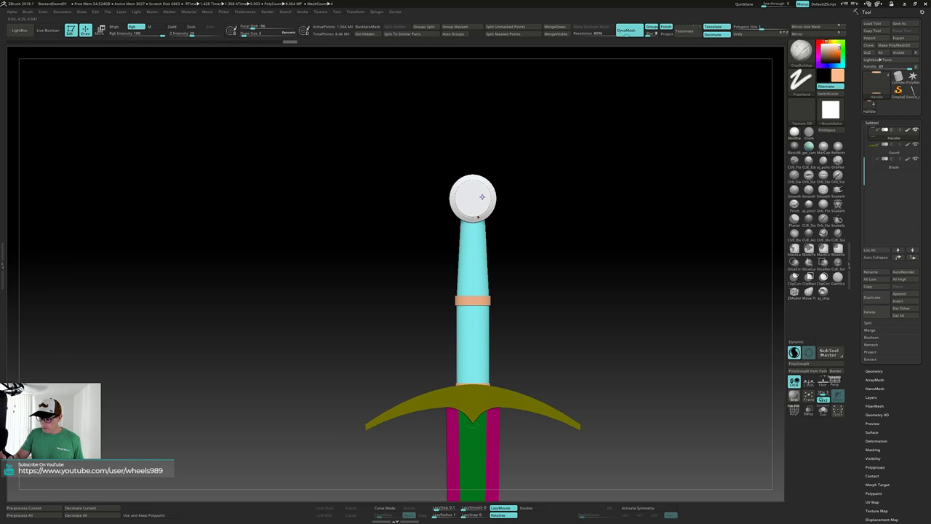
Make the Pommel the active subtool, inspect it solo, then restore all subtools.
{"action": "key", "text": "ctrl+shift+f"}
{"action": "key", "text": "ctrl+shift+f"}
{"action": "left_click", "coordinate": [482, 195], "text": "alt"}
{"action": "key", "text": "ctrl+shift+f"}
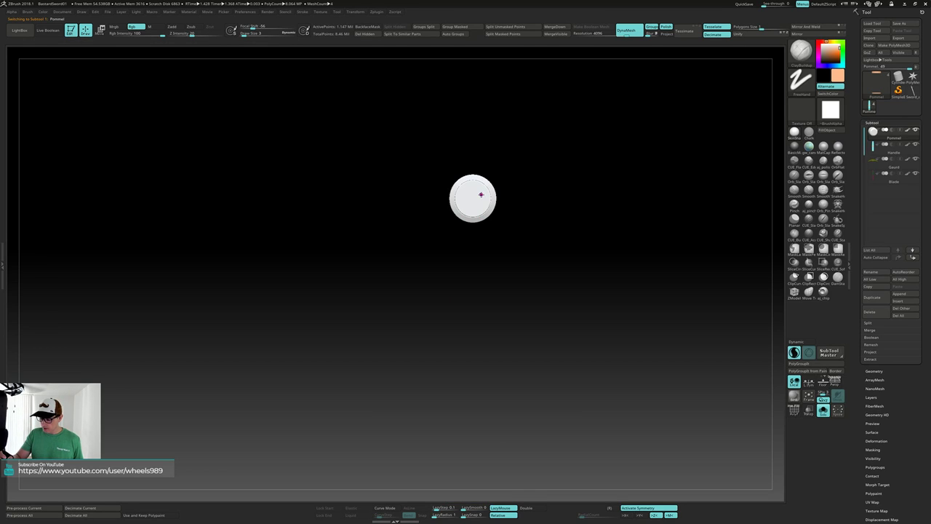
{"action": "left_click", "coordinate": [480, 195], "text": "ctrl"}
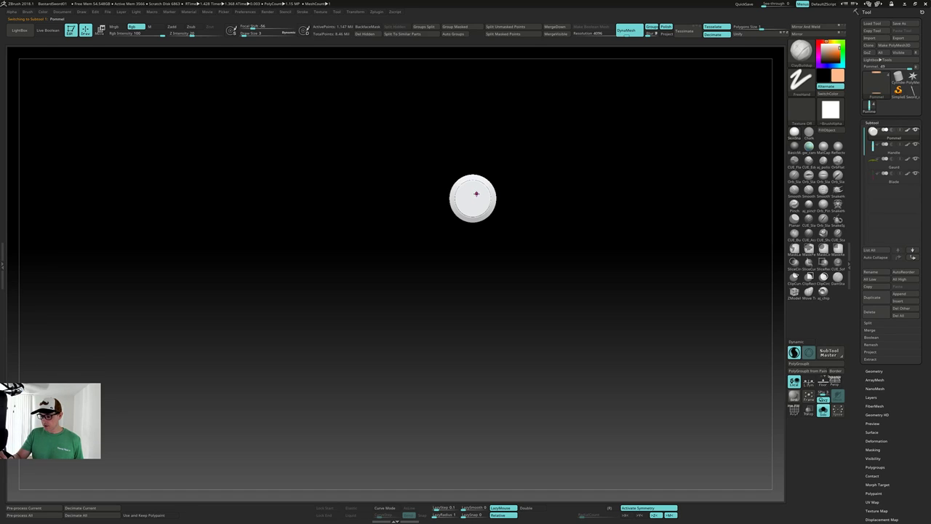
{"action": "left_click_drag", "start_coordinate": [536, 200], "coordinate": [580, 259]}
{"action": "key", "text": "shift+alt+s"}
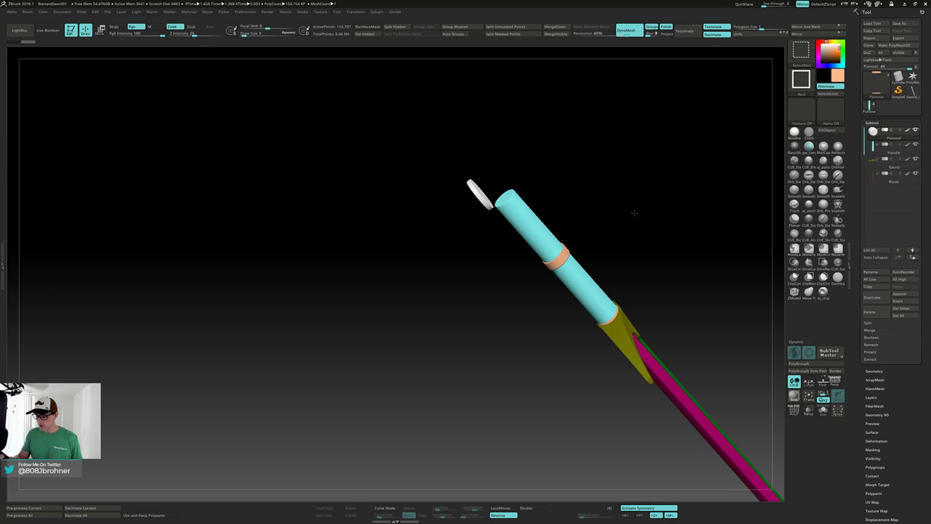
{"action": "mouse_move", "coordinate": [633, 216]}
{"action": "left_mouse_down"}
{"action": "mouse_move", "coordinate": [607, 235]}
{"action": "mouse_move", "coordinate": [647, 197]}
{"action": "mouse_move", "coordinate": [638, 225]}
{"action": "mouse_move", "coordinate": [617, 226]}
{"action": "mouse_move", "coordinate": [631, 218]}
{"action": "left_mouse_up"}
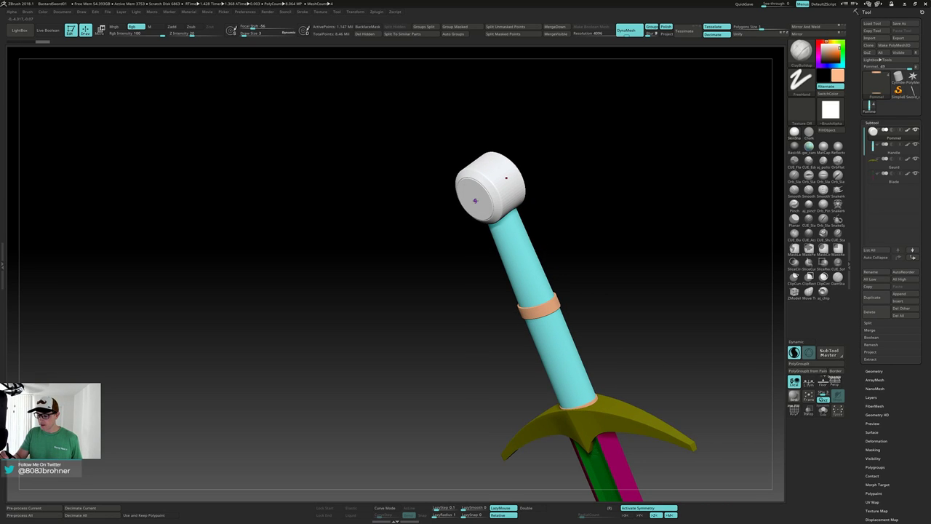
Hide the pommel's outer rim so only its solid core stays visible.
{"action": "key", "text": "ctrl+z"}
{"action": "left_click_drag", "start_coordinate": [530, 193], "coordinate": [522, 198]}
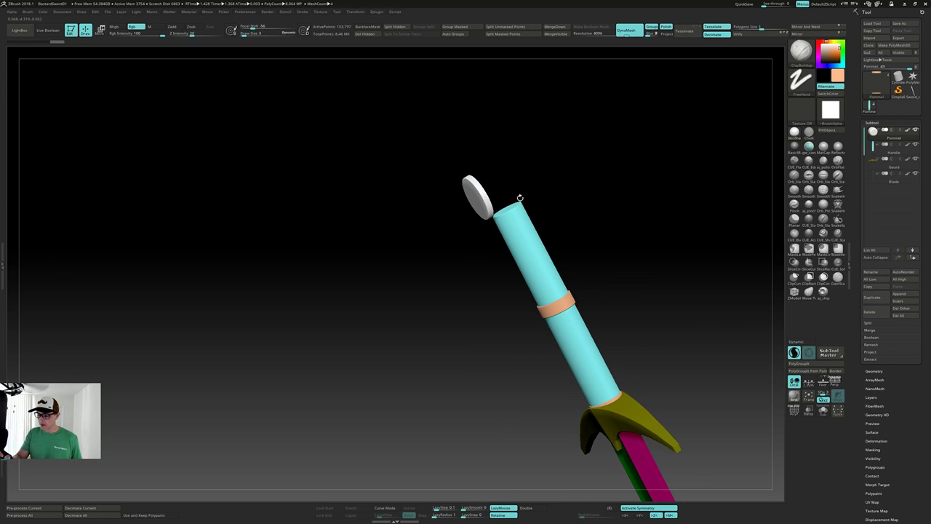
{"action": "key", "text": "ctrl+shift+z"}
{"action": "left_click_drag", "start_coordinate": [553, 145], "coordinate": [584, 179]}
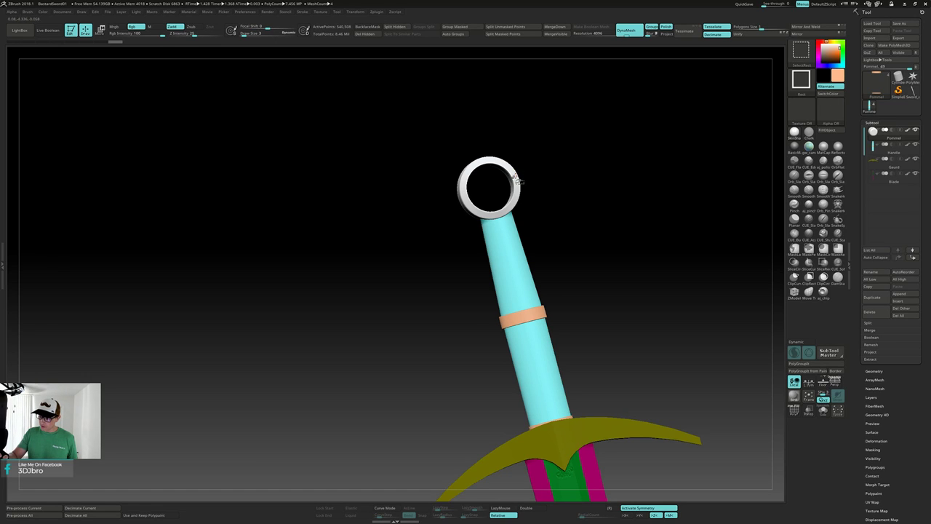
{"action": "key", "text": "ctrl+z"}
{"action": "left_click_drag", "start_coordinate": [515, 175], "coordinate": [545, 162]}
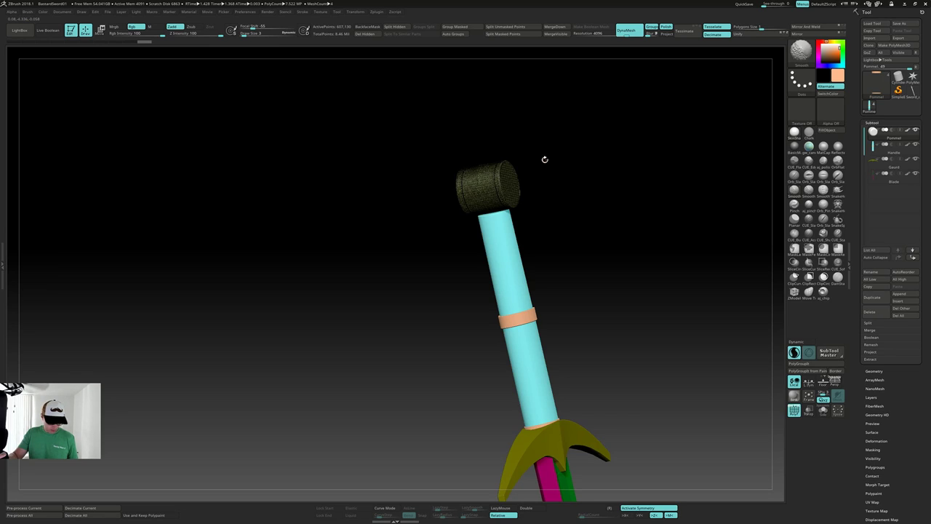
{"action": "mouse_move", "coordinate": [551, 158]}
{"action": "left_mouse_down"}
{"action": "mouse_move", "coordinate": [535, 166]}
{"action": "mouse_move", "coordinate": [545, 165]}
{"action": "left_mouse_up"}
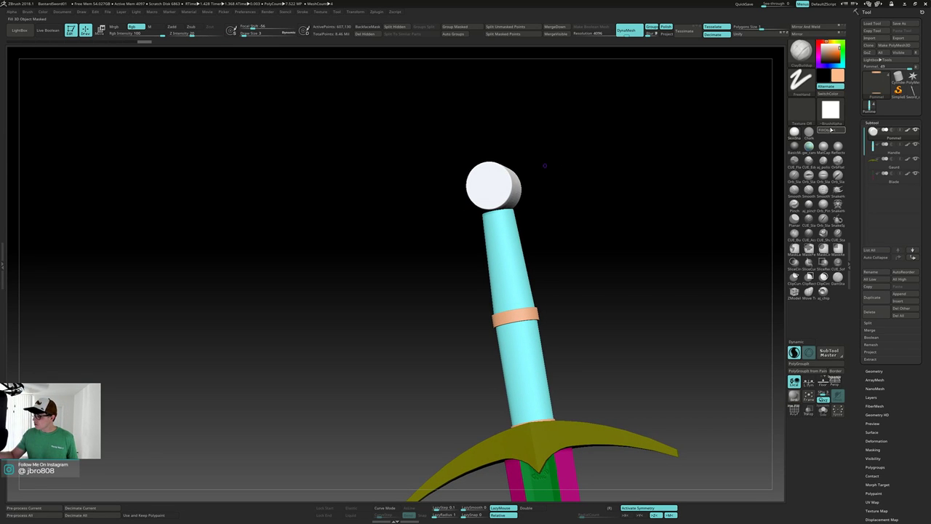
Paint the pommel core peach and its rim light green.
{"action": "left_click", "coordinate": [828, 129]}
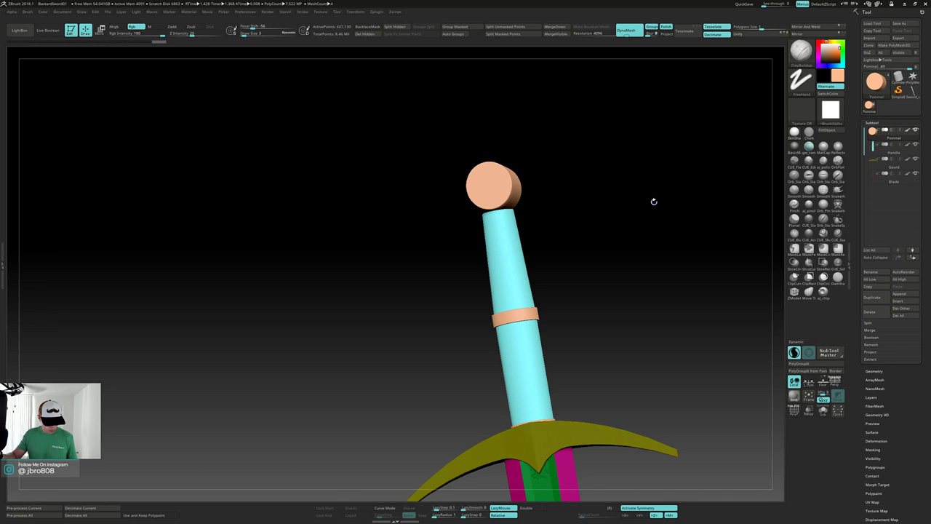
{"action": "key", "text": "ctrl+z"}
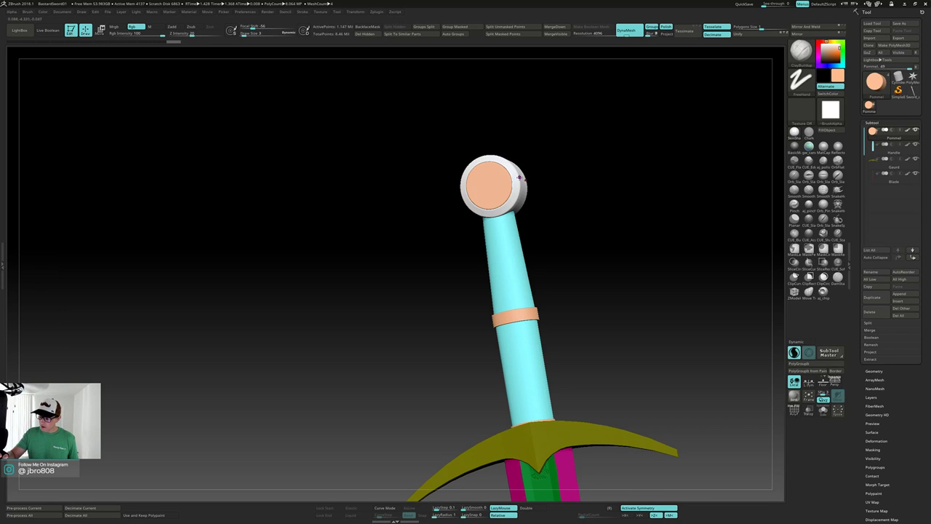
{"action": "key", "text": "ctrl+shift"}
{"action": "left_click", "coordinate": [520, 176], "text": "ctrl+shift"}
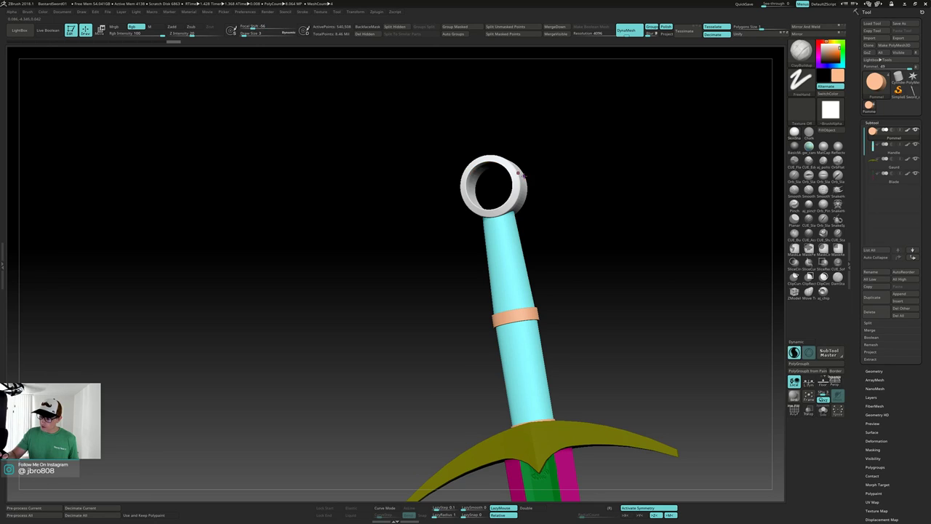
{"action": "mouse_move", "coordinate": [823, 55]}
{"action": "left_mouse_down"}
{"action": "mouse_move", "coordinate": [834, 53]}
{"action": "mouse_move", "coordinate": [822, 50]}
{"action": "left_mouse_up"}
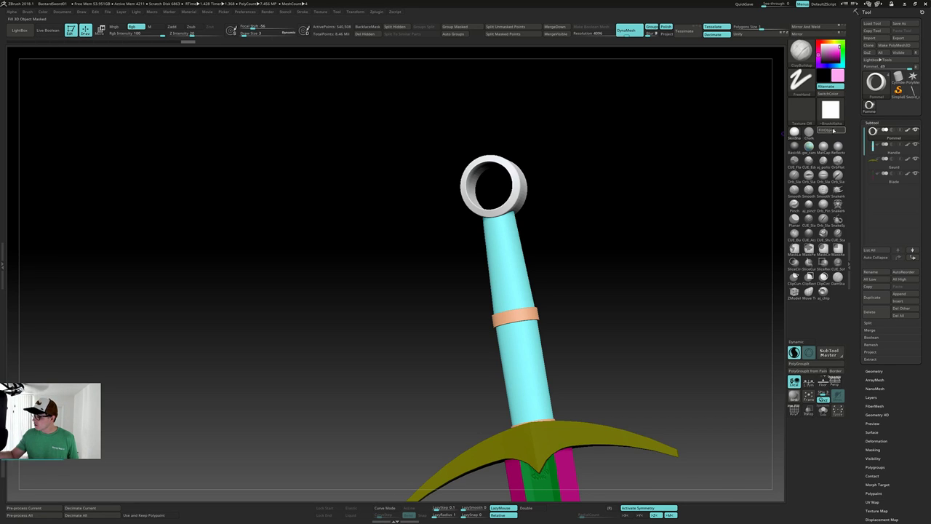
{"action": "left_click", "coordinate": [836, 128]}
{"action": "left_click_drag", "start_coordinate": [838, 64], "coordinate": [841, 48]}
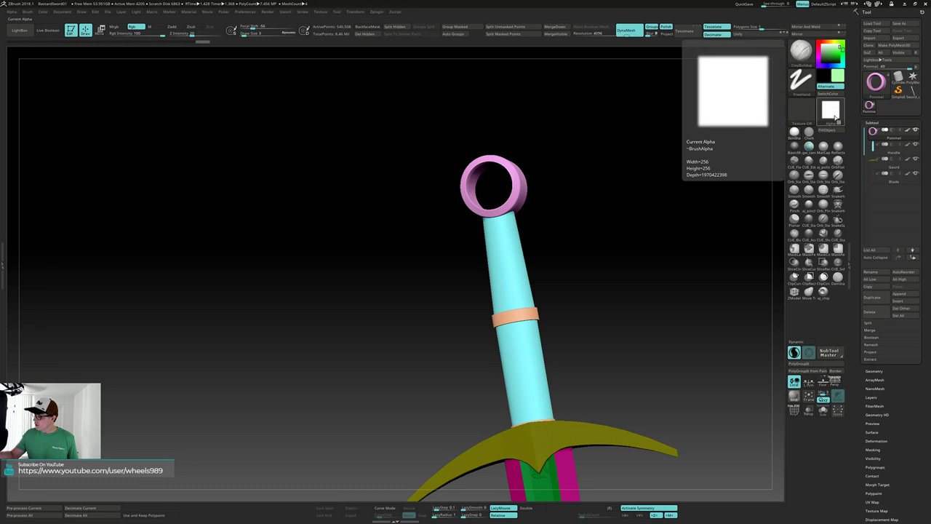
{"action": "left_click", "coordinate": [832, 124]}
Fill the pommel centre dark red, unhide the green rim, and zoom out to the whole sword.
{"action": "mouse_move", "coordinate": [644, 236]}
{"action": "left_mouse_down"}
{"action": "mouse_move", "coordinate": [657, 238]}
{"action": "mouse_move", "coordinate": [645, 243]}
{"action": "left_mouse_up"}
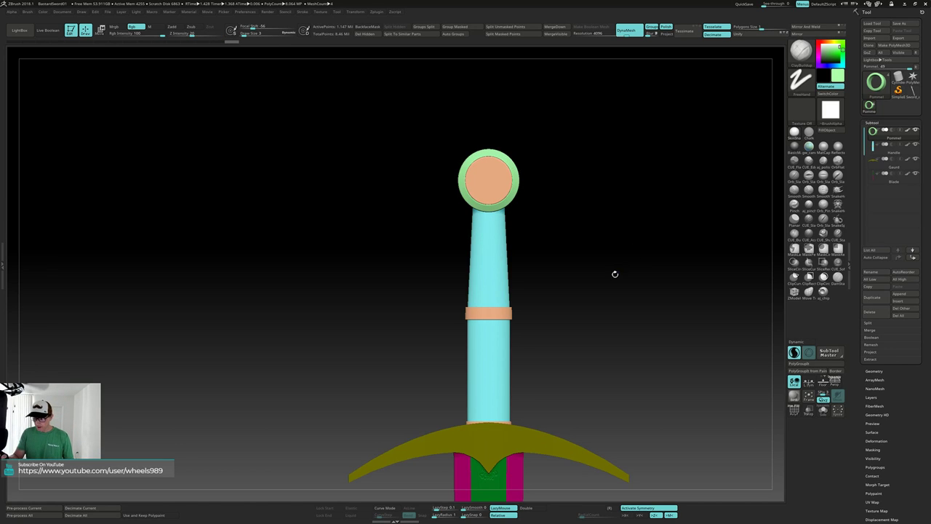
{"action": "left_click", "coordinate": [497, 175], "text": "ctrl+shift"}
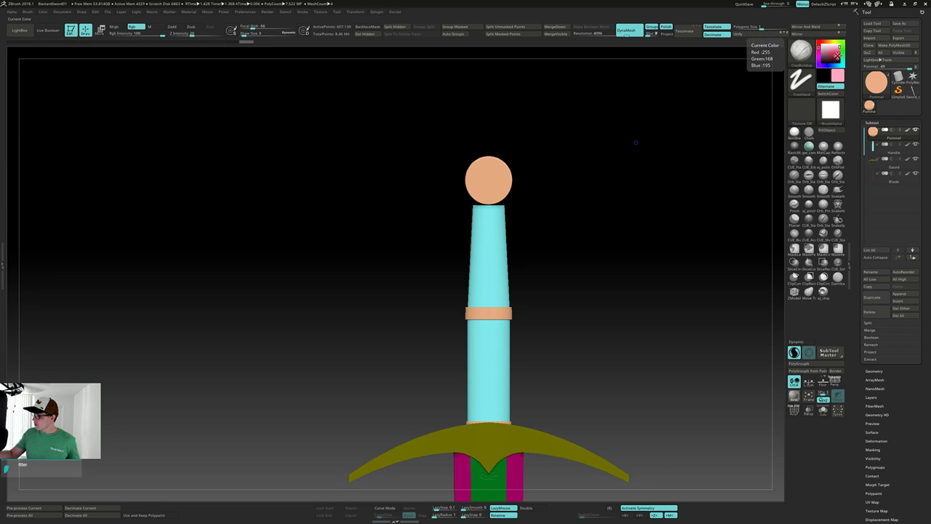
{"action": "left_click", "coordinate": [838, 57]}
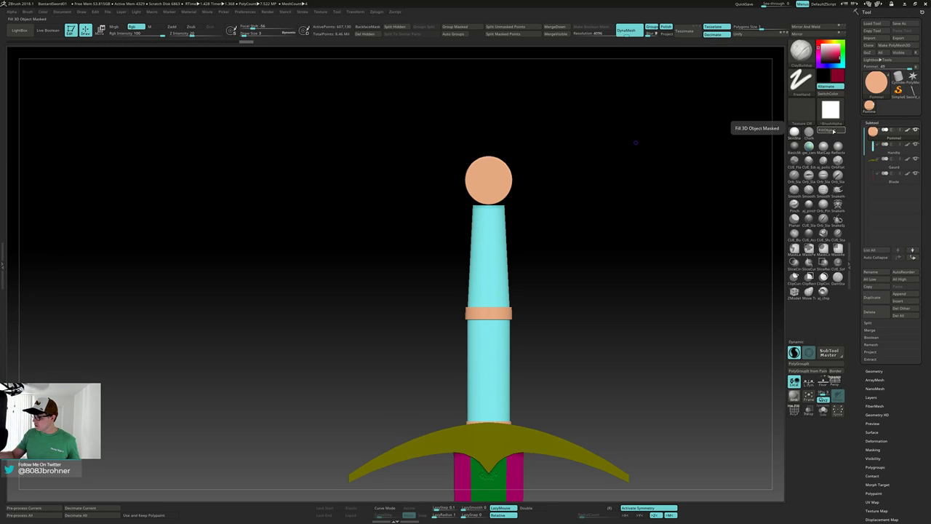
{"action": "left_click", "coordinate": [830, 130]}
{"action": "left_click", "coordinate": [656, 219], "text": "ctrl+shift"}
{"action": "mouse_move", "coordinate": [656, 220]}
{"action": "left_mouse_down"}
{"action": "mouse_move", "coordinate": [643, 227]}
{"action": "mouse_move", "coordinate": [650, 293]}
{"action": "mouse_move", "coordinate": [630, 197]}
{"action": "left_mouse_up"}
{"action": "left_click_drag", "start_coordinate": [638, 349], "coordinate": [590, 296], "text": "alt"}
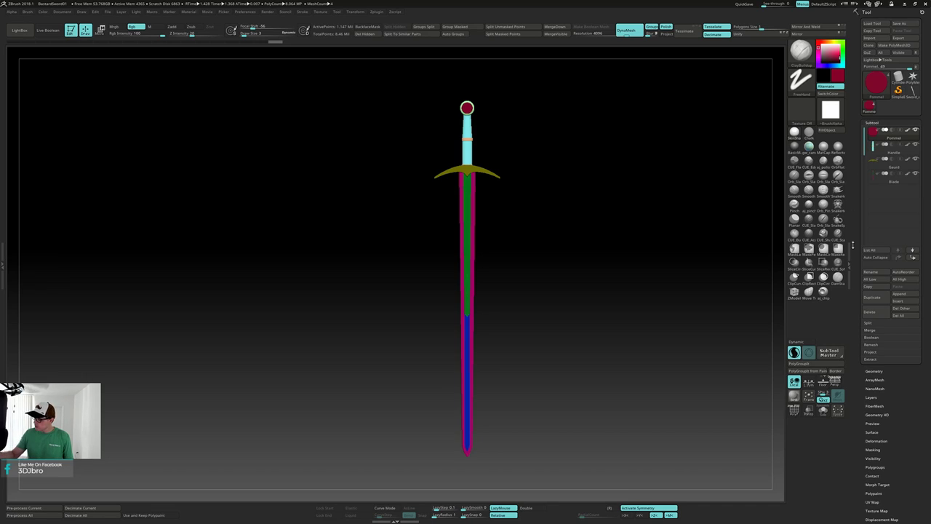
Open the Tool palette's Polypaint options.
{"action": "left_click_drag", "start_coordinate": [855, 251], "coordinate": [853, 182]}
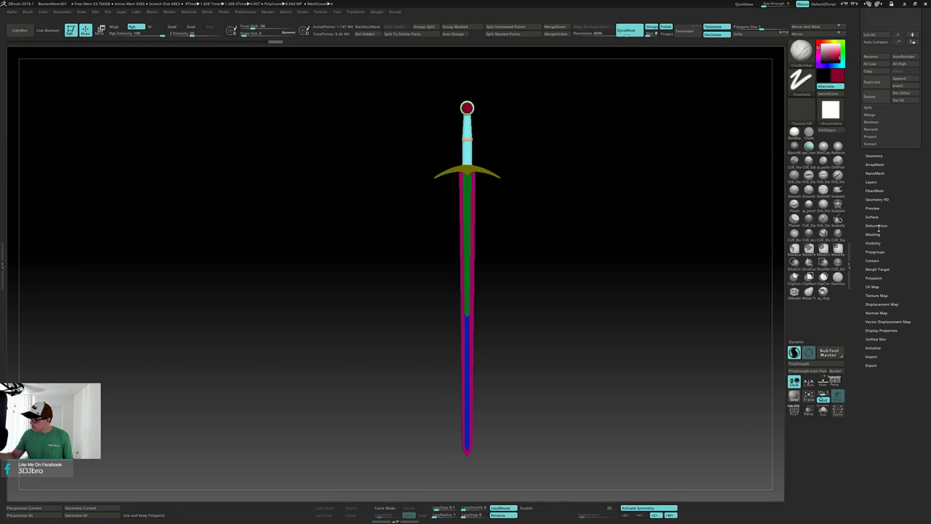
{"action": "left_click", "coordinate": [874, 277]}
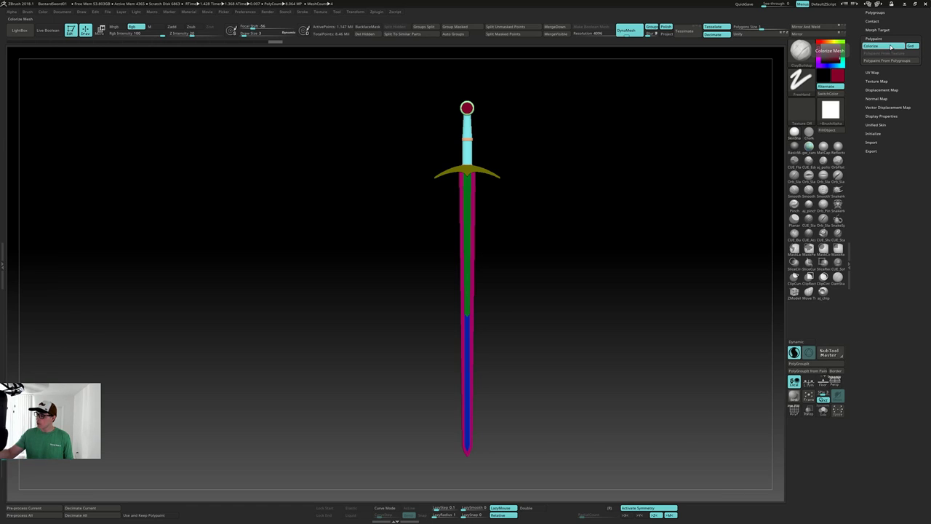
{"action": "scroll", "coordinate": [858, 146], "scroll_direction": "up", "scroll_amount": 5}
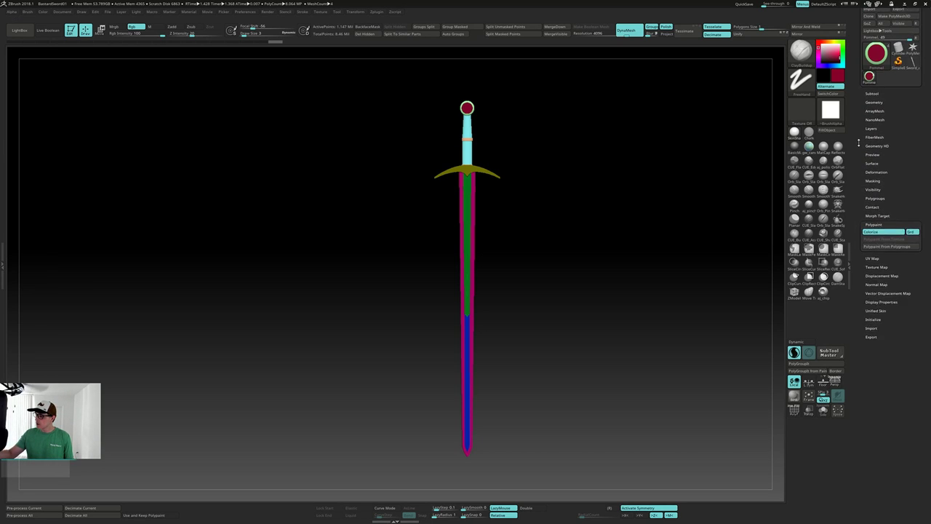
Lay the sword horizontally in a side view and turn off its polypaint display.
{"action": "left_click_drag", "start_coordinate": [631, 271], "coordinate": [638, 206]}
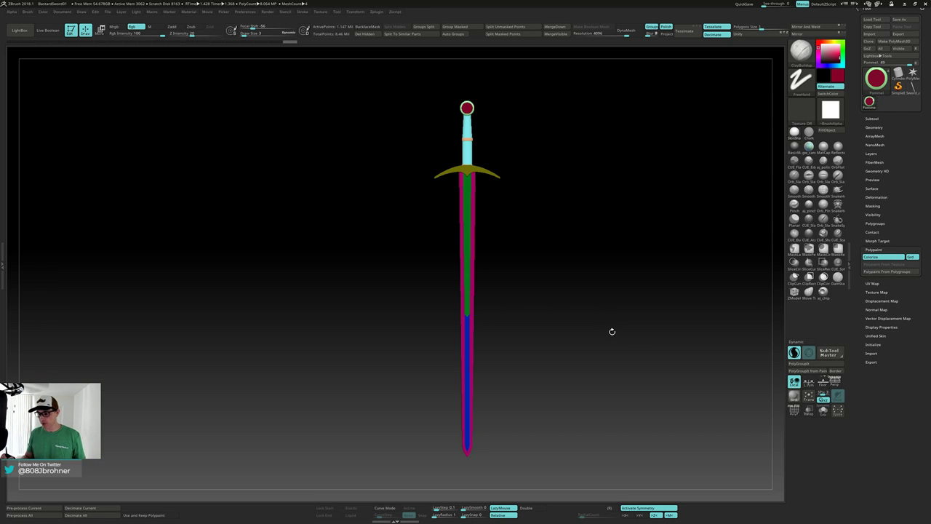
{"action": "mouse_move", "coordinate": [605, 328]}
{"action": "left_mouse_down"}
{"action": "mouse_move", "coordinate": [634, 314]}
{"action": "mouse_move", "coordinate": [623, 354]}
{"action": "mouse_move", "coordinate": [654, 313]}
{"action": "mouse_move", "coordinate": [585, 245]}
{"action": "mouse_move", "coordinate": [609, 345]}
{"action": "left_mouse_up"}
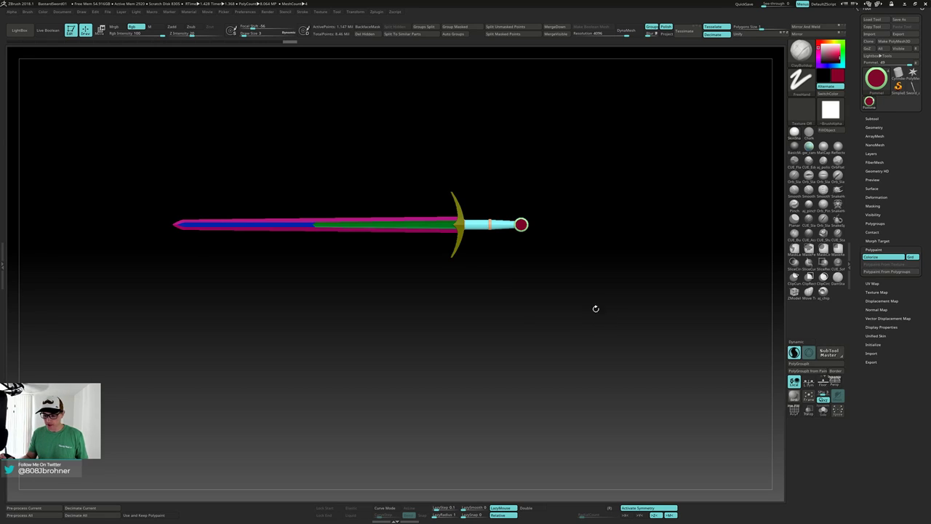
{"action": "left_click_drag", "start_coordinate": [520, 305], "coordinate": [562, 339], "text": "alt"}
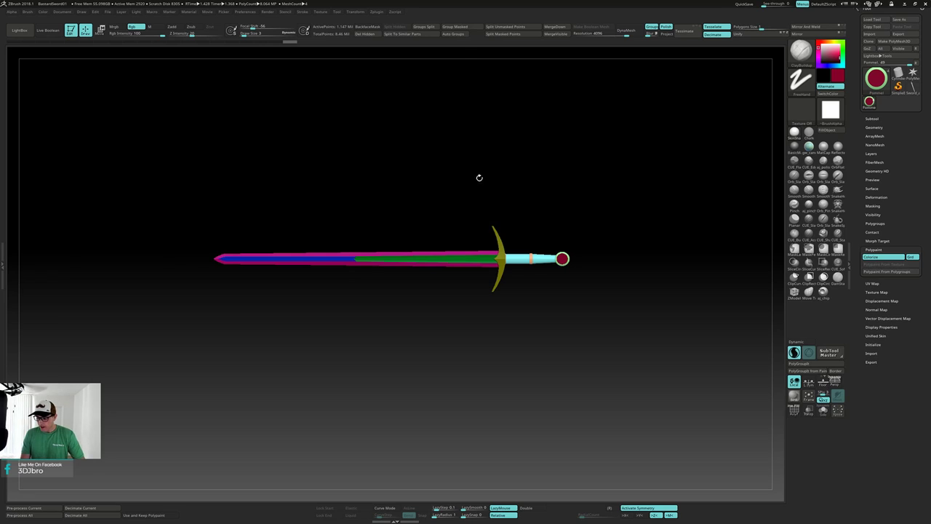
{"action": "mouse_move", "coordinate": [467, 156]}
{"action": "left_mouse_down"}
{"action": "mouse_move", "coordinate": [463, 177]}
{"action": "mouse_move", "coordinate": [433, 159]}
{"action": "mouse_move", "coordinate": [463, 163]}
{"action": "left_mouse_up"}
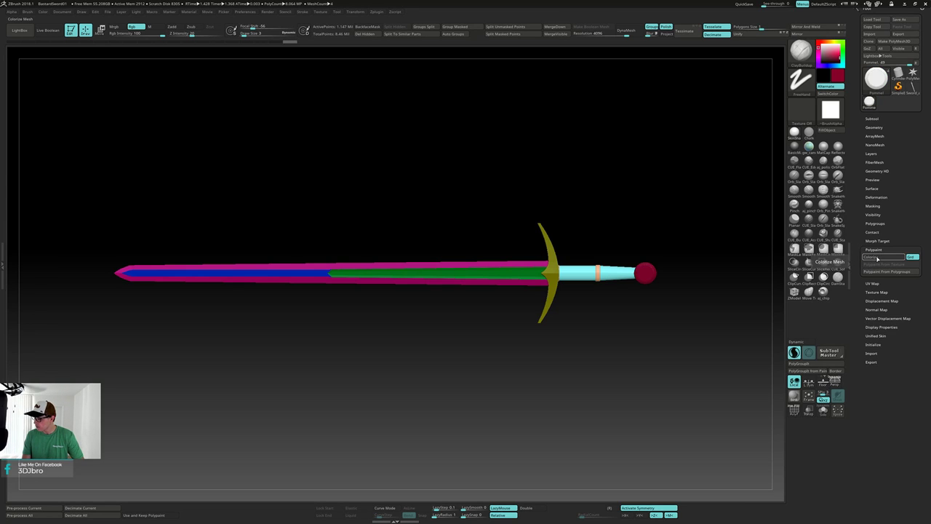
{"action": "left_click", "coordinate": [871, 118]}
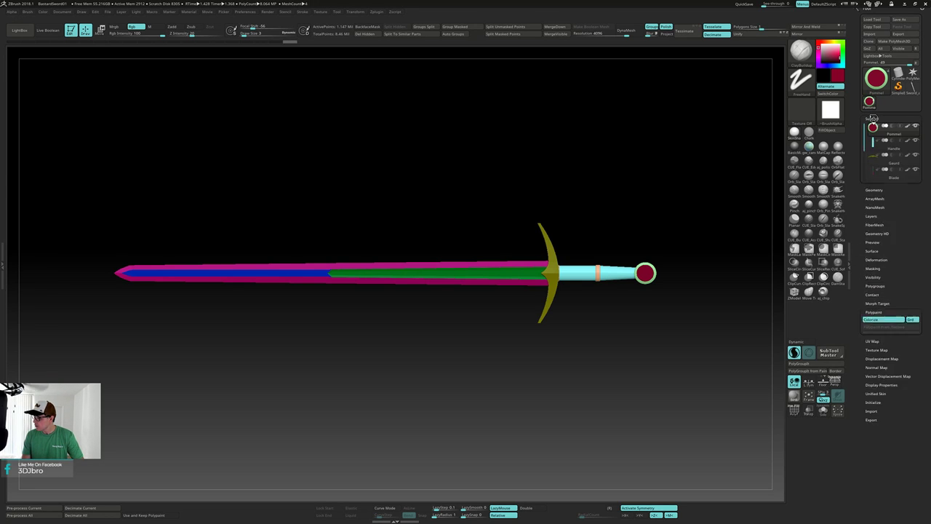
Set the main colour to white, view the sword upright, and open the Zplugin menu.
{"action": "mouse_move", "coordinate": [908, 128]}
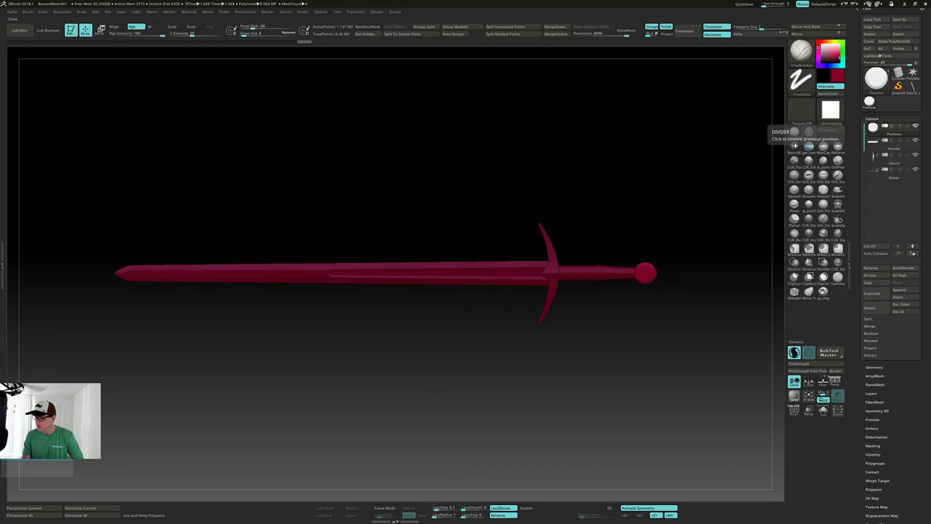
{"action": "left_click_drag", "start_coordinate": [822, 55], "coordinate": [818, 40]}
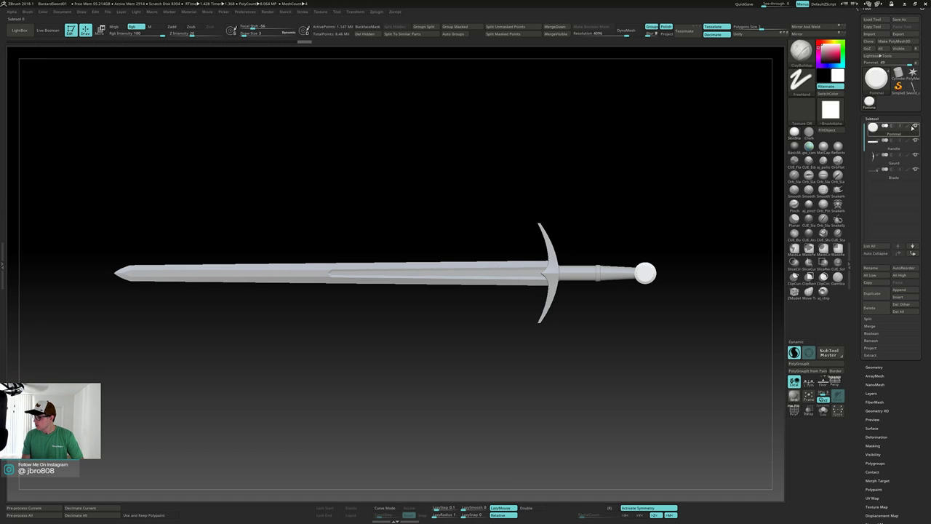
{"action": "mouse_move", "coordinate": [909, 126]}
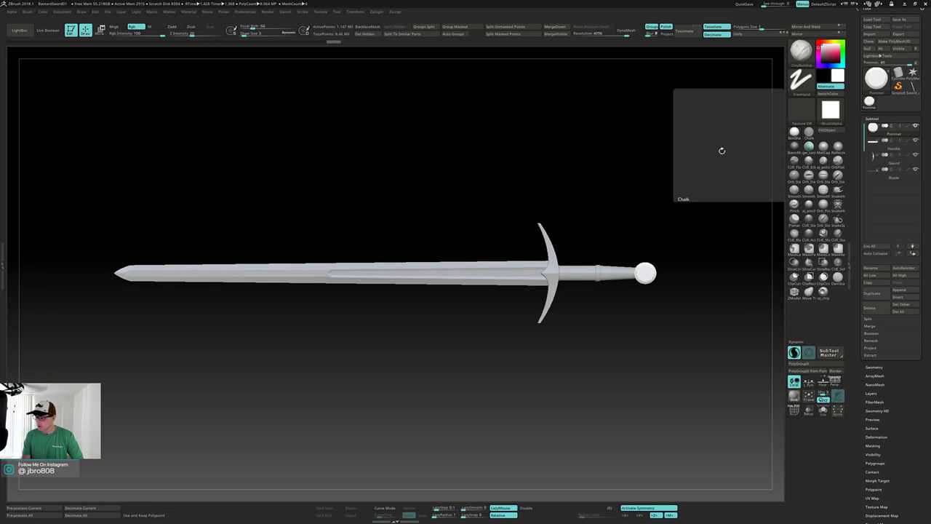
{"action": "left_click_drag", "start_coordinate": [668, 163], "coordinate": [655, 312]}
{"action": "mouse_move", "coordinate": [410, 320]}
{"action": "left_mouse_down", "text": "alt"}
{"action": "mouse_move", "coordinate": [472, 309]}
{"action": "mouse_move", "coordinate": [655, 327]}
{"action": "mouse_move", "coordinate": [723, 350]}
{"action": "mouse_move", "coordinate": [706, 349]}
{"action": "mouse_move", "coordinate": [740, 327]}
{"action": "mouse_move", "coordinate": [586, 216]}
{"action": "mouse_move", "coordinate": [557, 241]}
{"action": "mouse_move", "coordinate": [556, 208]}
{"action": "mouse_move", "coordinate": [565, 223]}
{"action": "mouse_move", "coordinate": [561, 299]}
{"action": "mouse_move", "coordinate": [546, 235]}
{"action": "mouse_move", "coordinate": [587, 308]}
{"action": "mouse_move", "coordinate": [558, 229]}
{"action": "left_mouse_up", "text": "alt"}
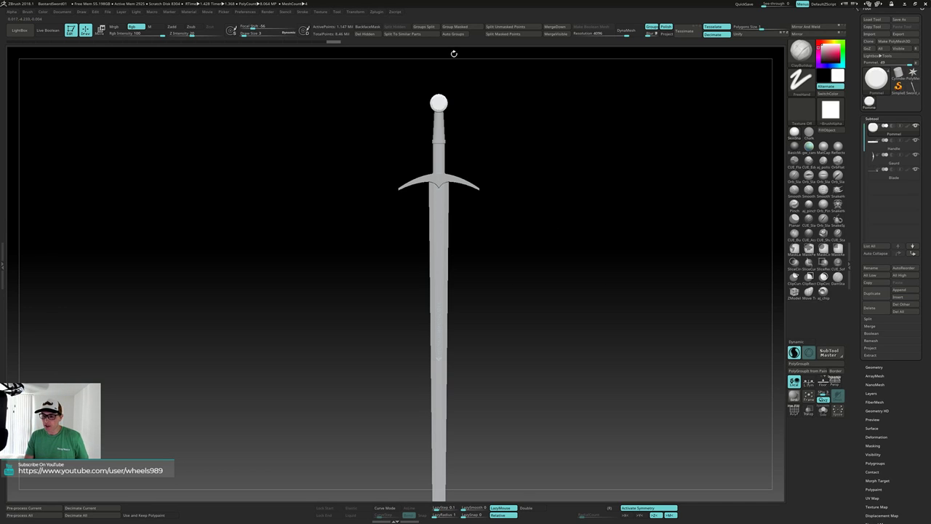
{"action": "left_click", "coordinate": [382, 13]}
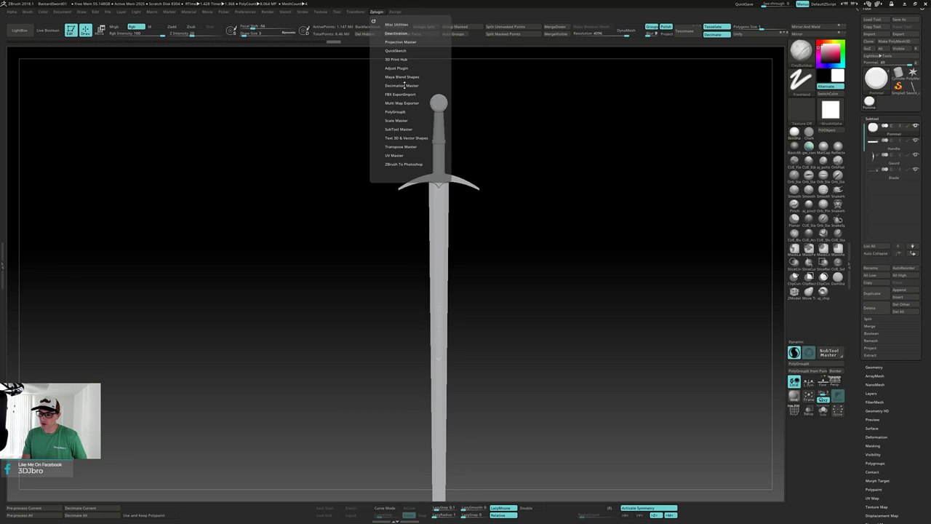
Dock Decimation Master, set 50% decimation with Keep Polypaint, and pre-process the current subtool.
{"action": "left_click", "coordinate": [404, 86]}
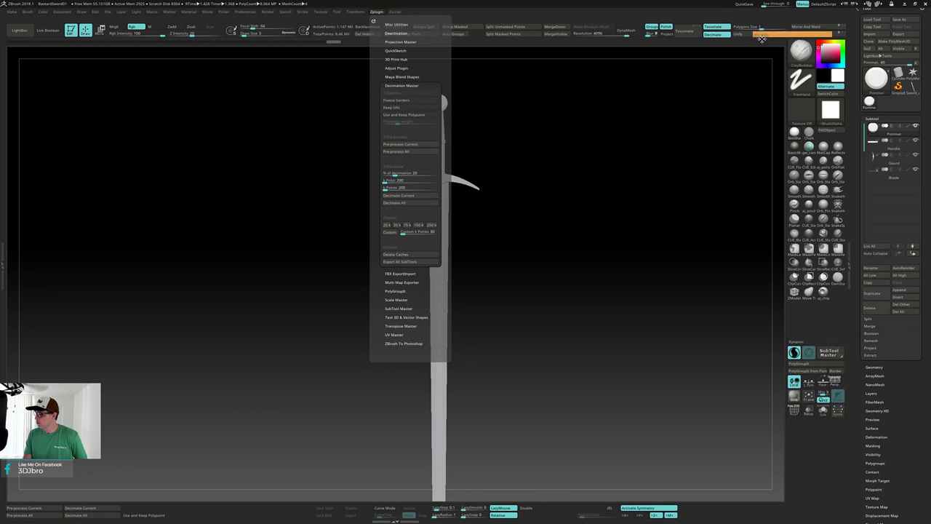
{"action": "left_click_drag", "start_coordinate": [861, 20], "coordinate": [862, 20]}
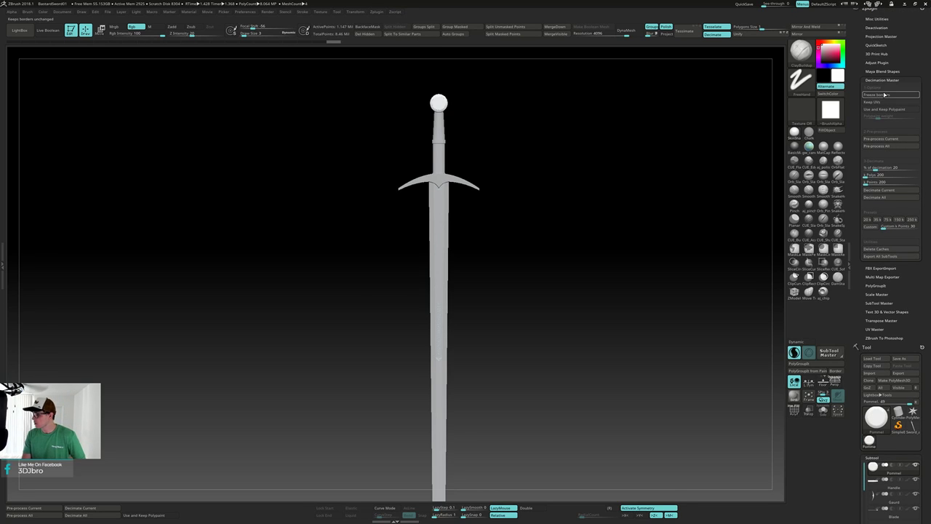
{"action": "left_click", "coordinate": [892, 350]}
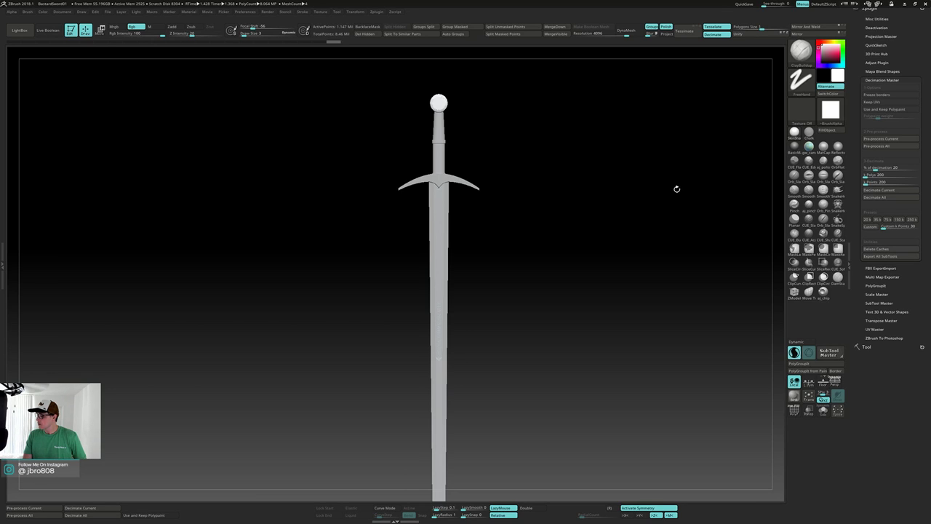
{"action": "left_click", "coordinate": [876, 168]}
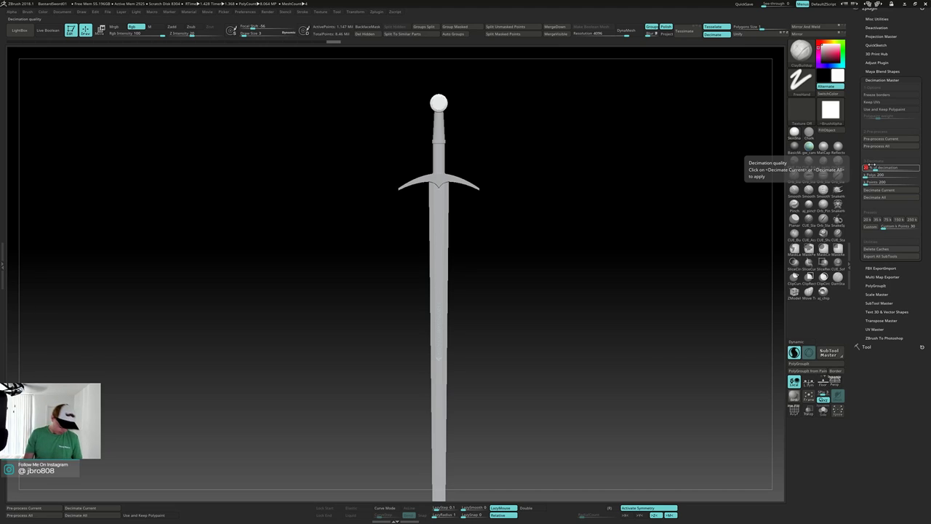
{"action": "key", "text": "Return"}
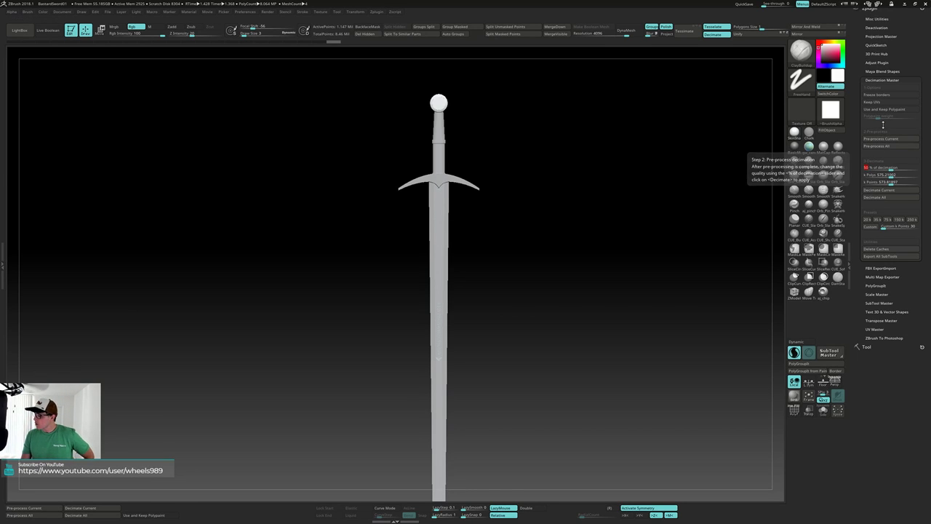
{"action": "left_click", "coordinate": [887, 109]}
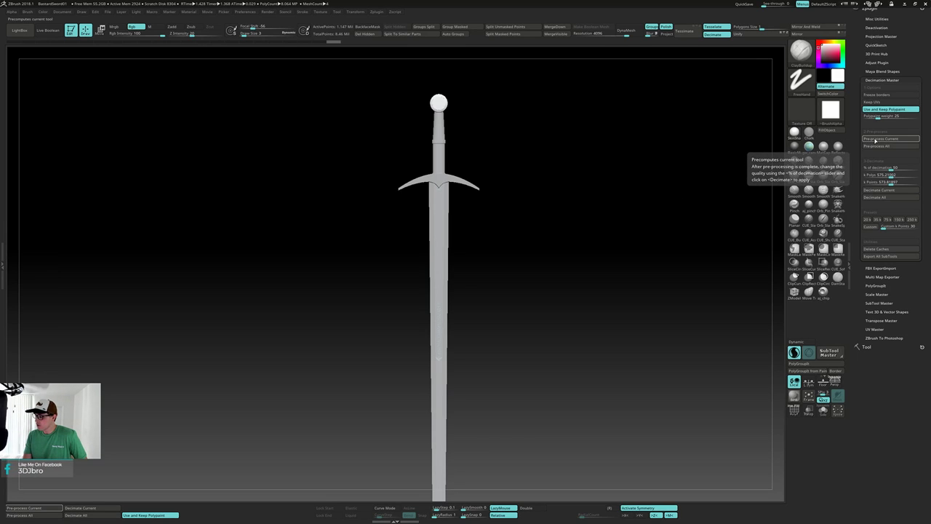
{"action": "left_click", "coordinate": [876, 140]}
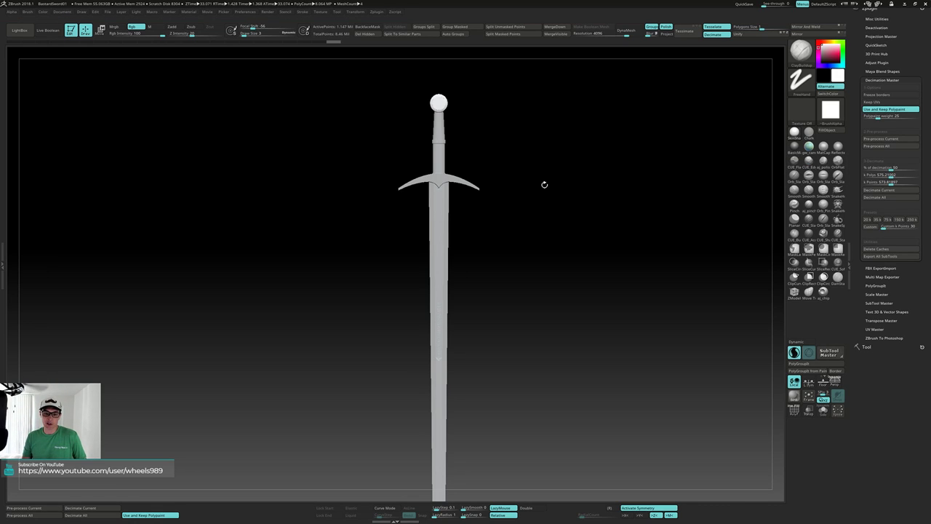
Save the project as BastardSword02 through File > Save As.
{"action": "left_click", "coordinate": [108, 12]}
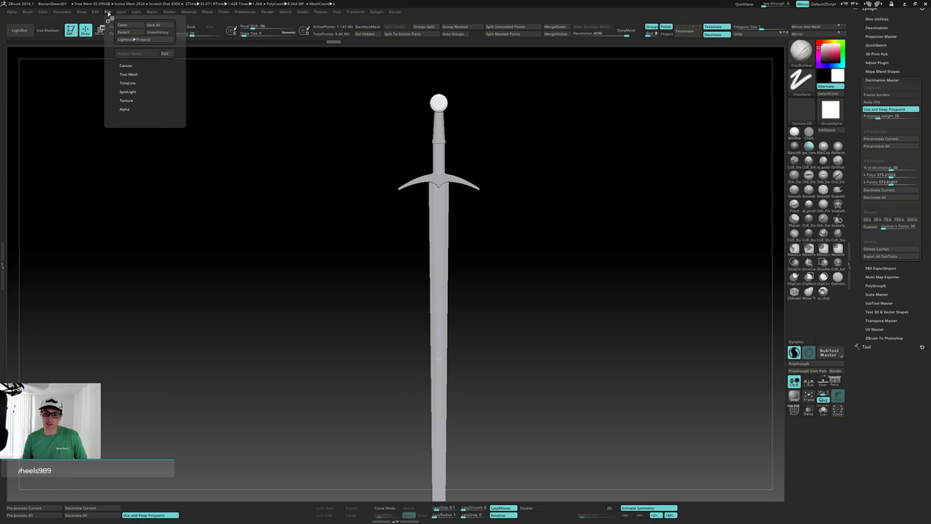
{"action": "left_click", "coordinate": [136, 11]}
{"action": "mouse_move", "coordinate": [108, 13]}
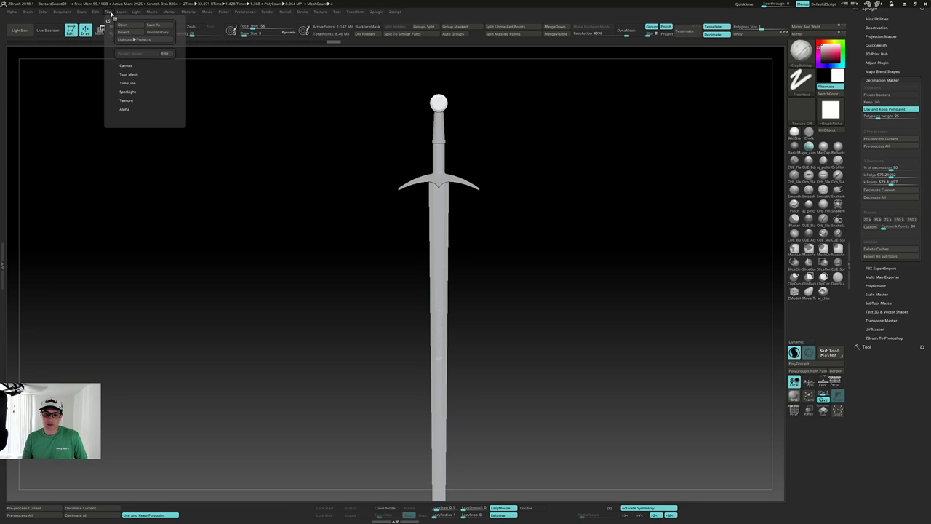
{"action": "left_click", "coordinate": [154, 26]}
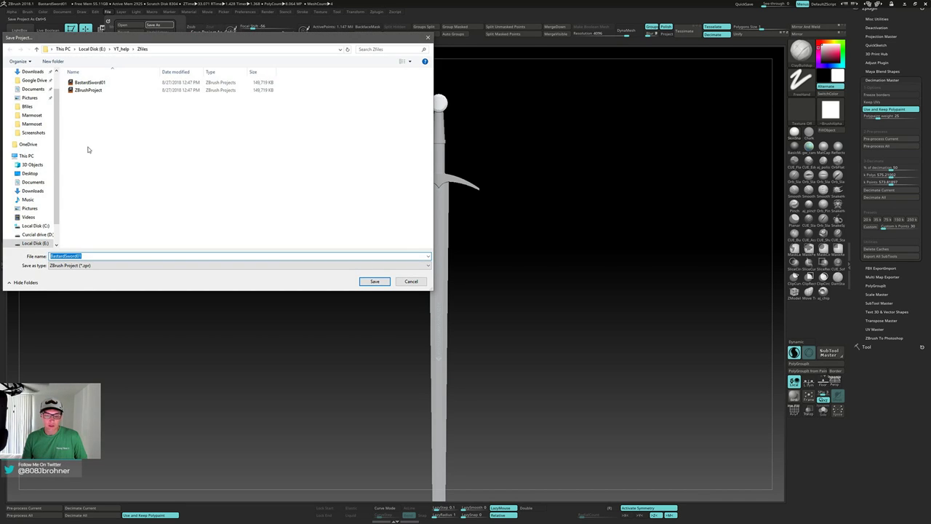
{"action": "left_click", "coordinate": [89, 255]}
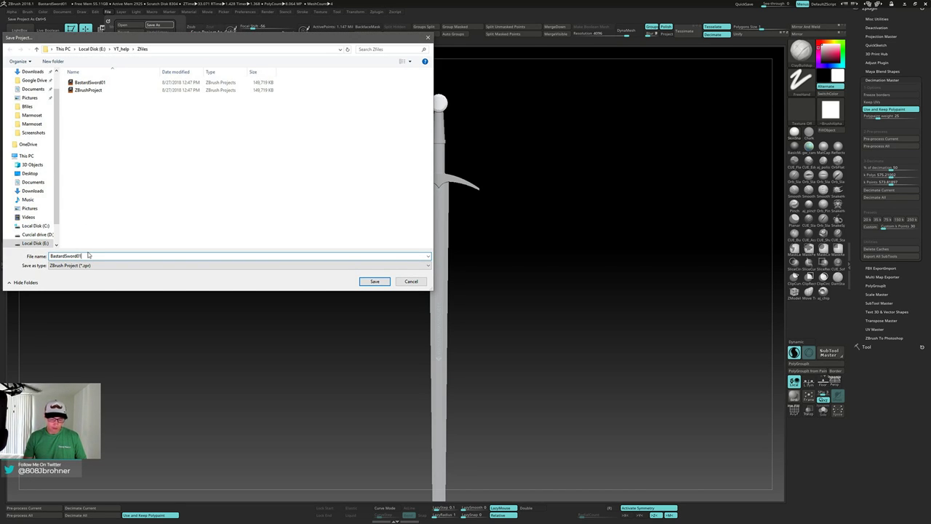
{"action": "key", "text": "BackSpace"}
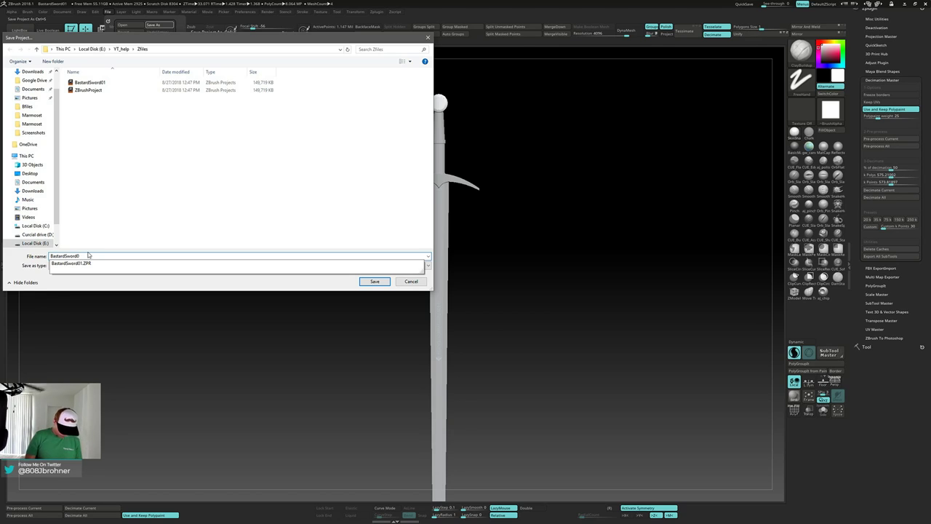
{"action": "type", "text": "2"}
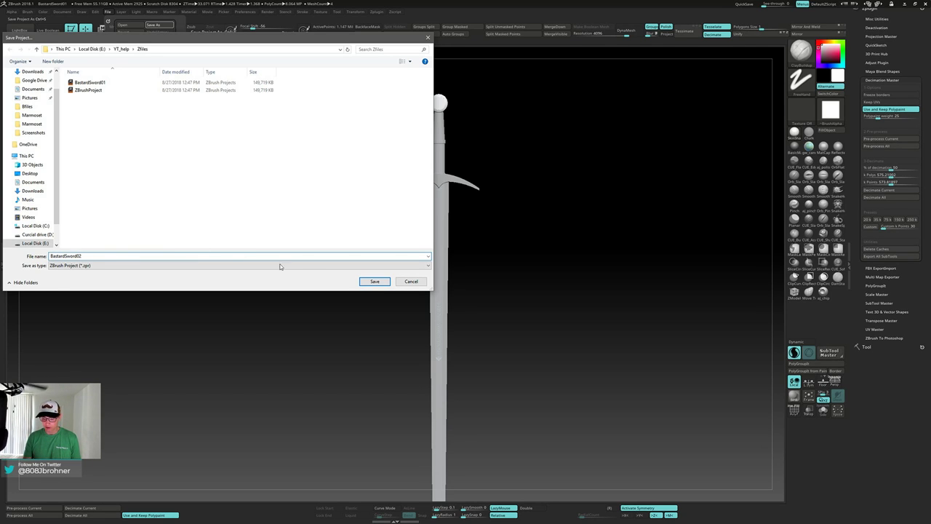
{"action": "left_click", "coordinate": [368, 283]}
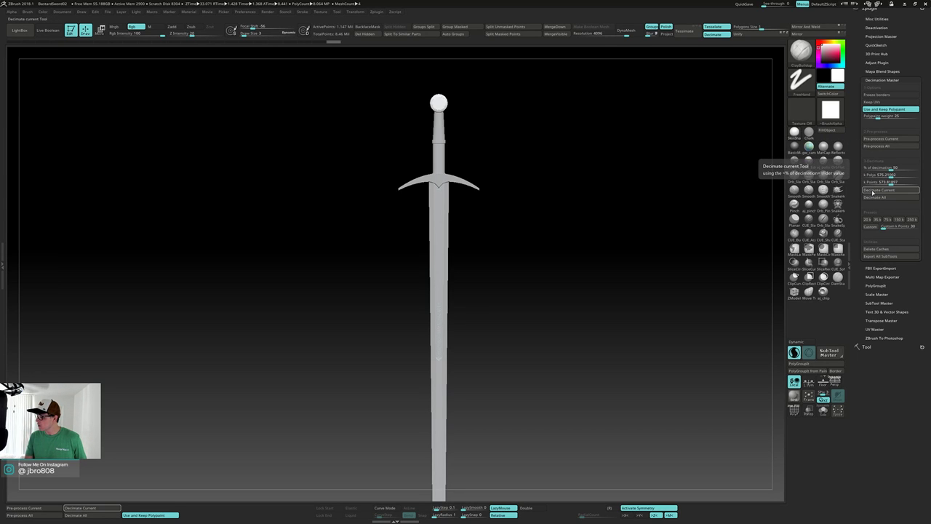
Solo and frame the pommel subtool, then run Pre-process Current on it in Decimation Master.
{"action": "left_click", "coordinate": [872, 192]}
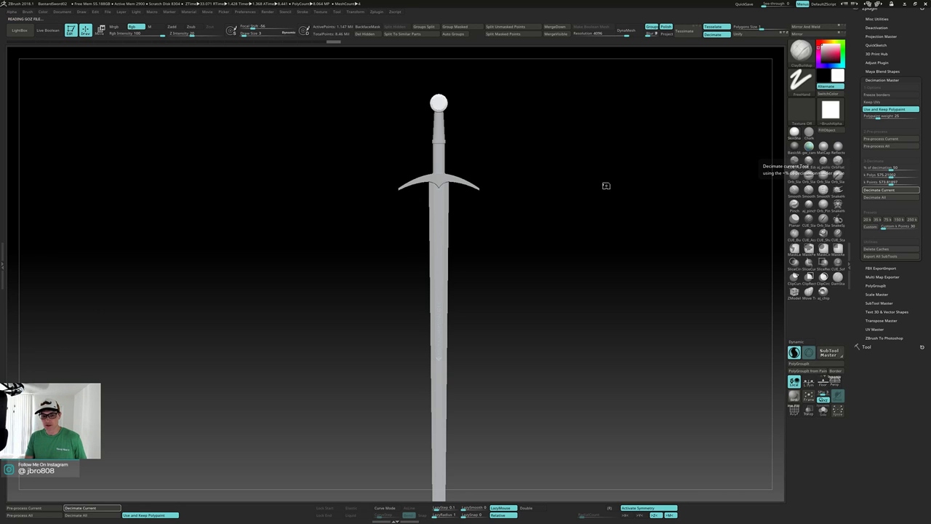
{"action": "right_click_drag", "start_coordinate": [587, 139], "coordinate": [592, 221], "text": "ctrl"}
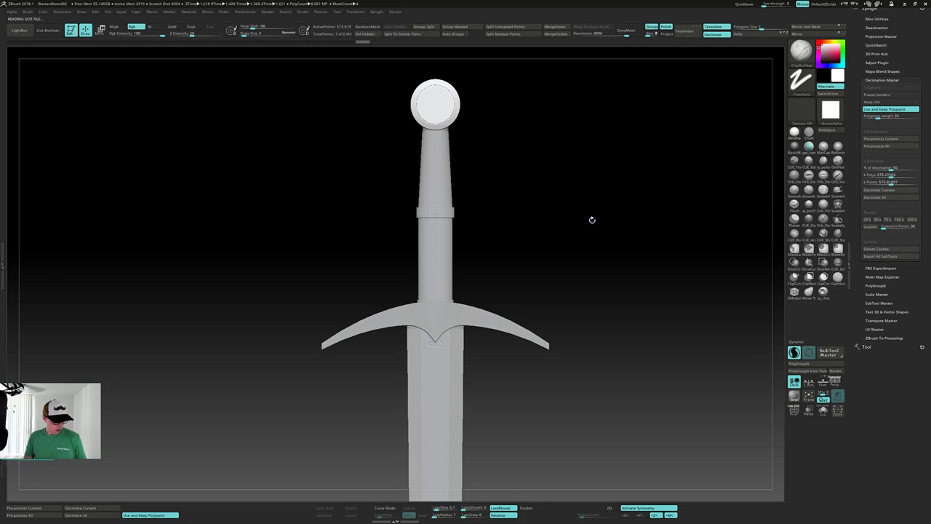
{"action": "right_click_drag", "start_coordinate": [595, 141], "coordinate": [597, 261], "text": "alt"}
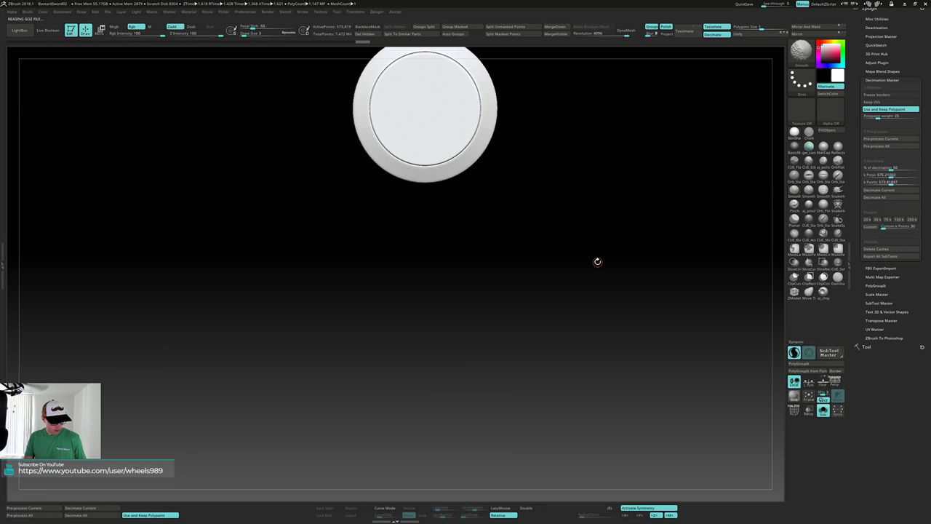
{"action": "right_click_drag", "start_coordinate": [609, 197], "coordinate": [584, 295], "text": "alt"}
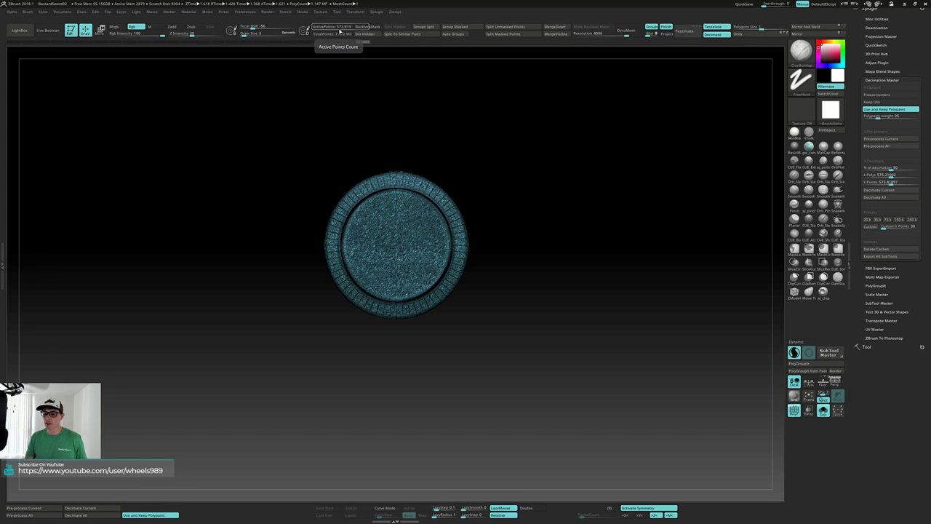
{"action": "left_click", "coordinate": [868, 138]}
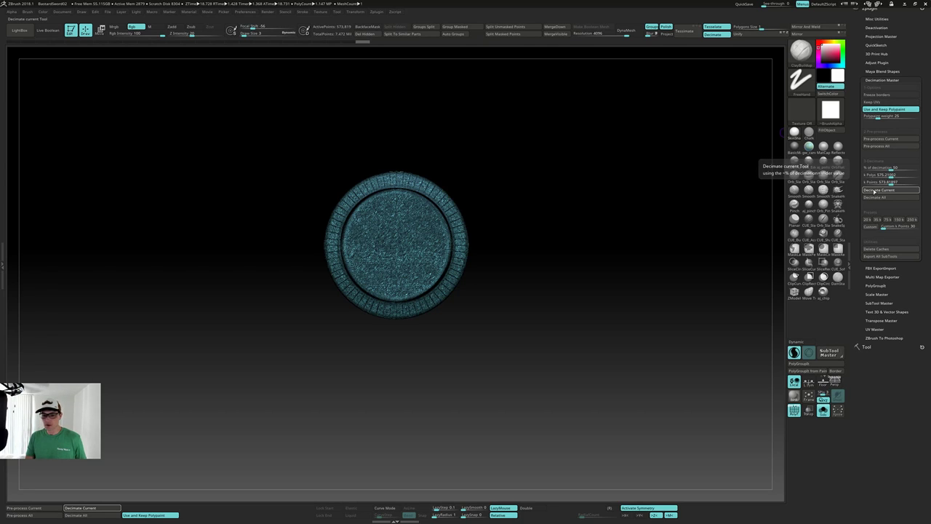
Decimate the pommel three times, pre-processing between rounds, ending at 71,727 active points.
{"action": "left_click", "coordinate": [874, 190]}
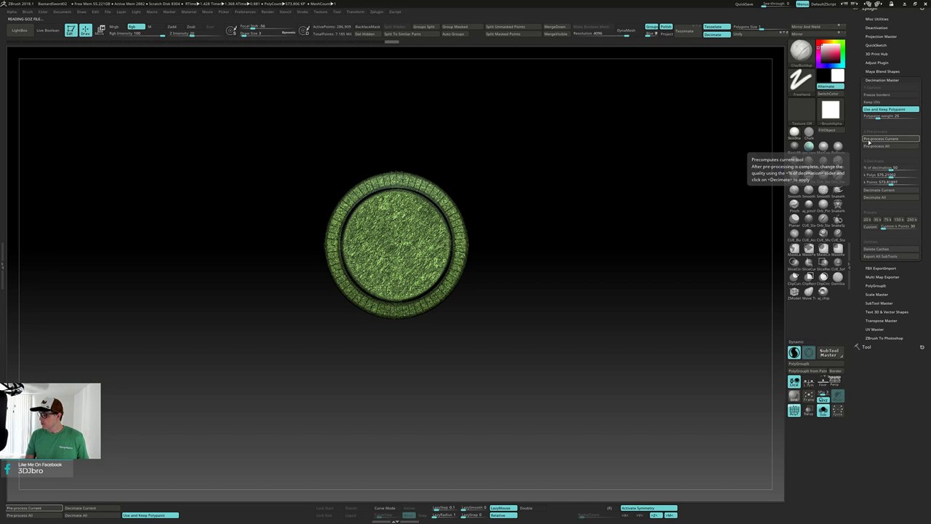
{"action": "left_click", "coordinate": [866, 138]}
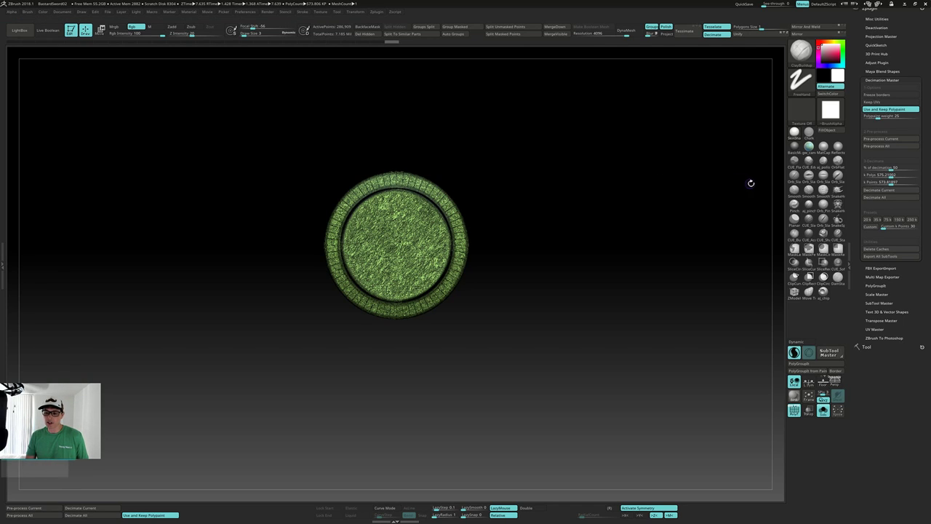
{"action": "left_click", "coordinate": [879, 189]}
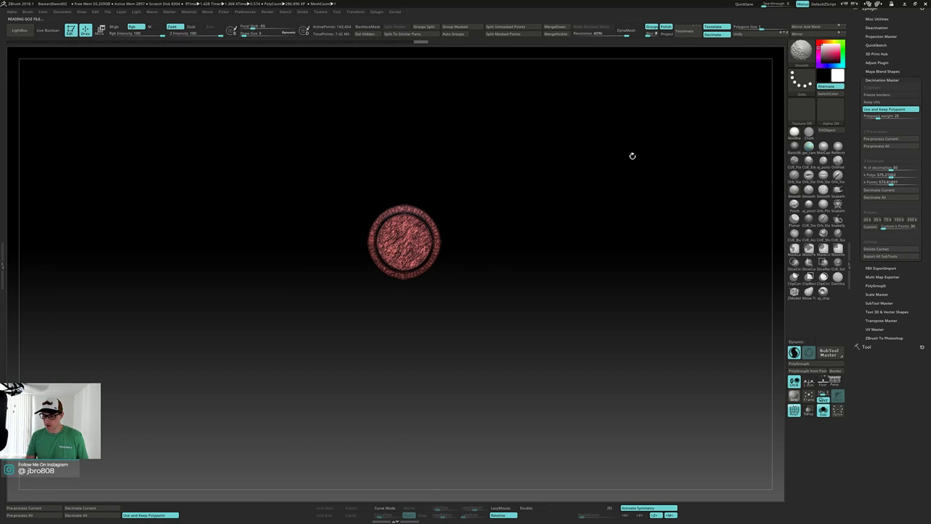
{"action": "left_click_drag", "start_coordinate": [651, 208], "coordinate": [673, 220]}
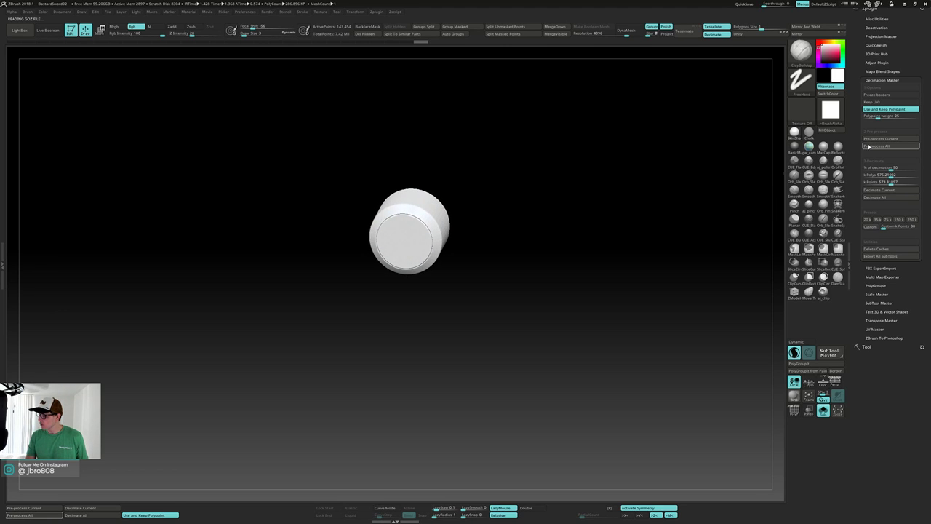
{"action": "left_click", "coordinate": [870, 139]}
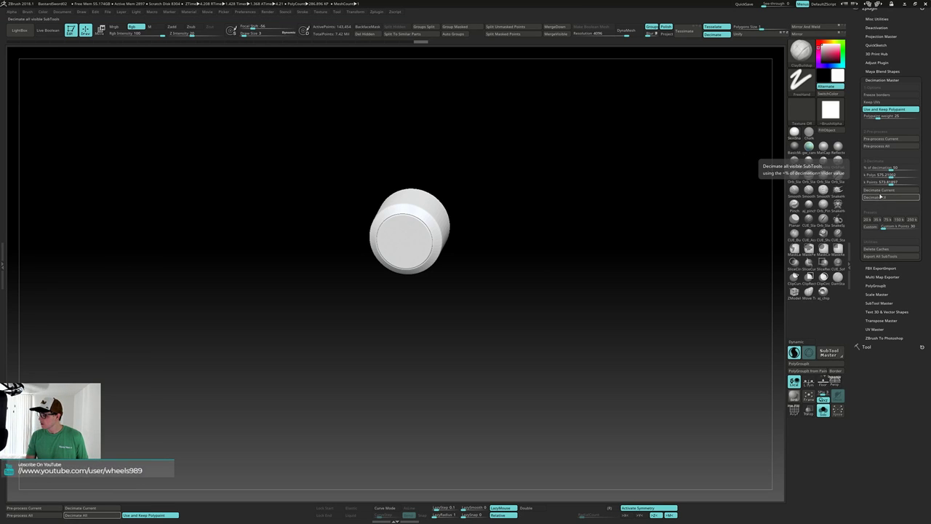
{"action": "left_click", "coordinate": [879, 191]}
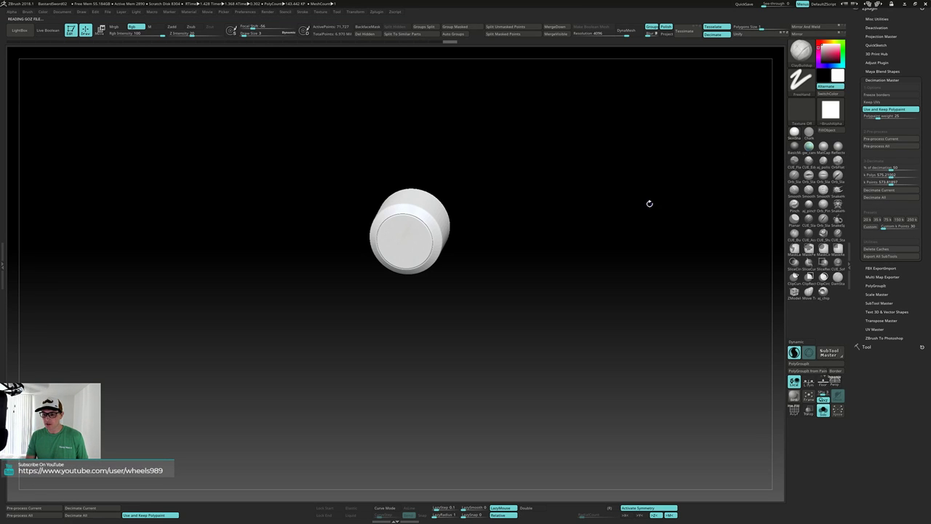
{"action": "mouse_move", "coordinate": [656, 194]}
{"action": "left_mouse_down"}
{"action": "mouse_move", "coordinate": [663, 255]}
{"action": "mouse_move", "coordinate": [647, 233]}
{"action": "mouse_move", "coordinate": [607, 218]}
{"action": "left_mouse_up"}
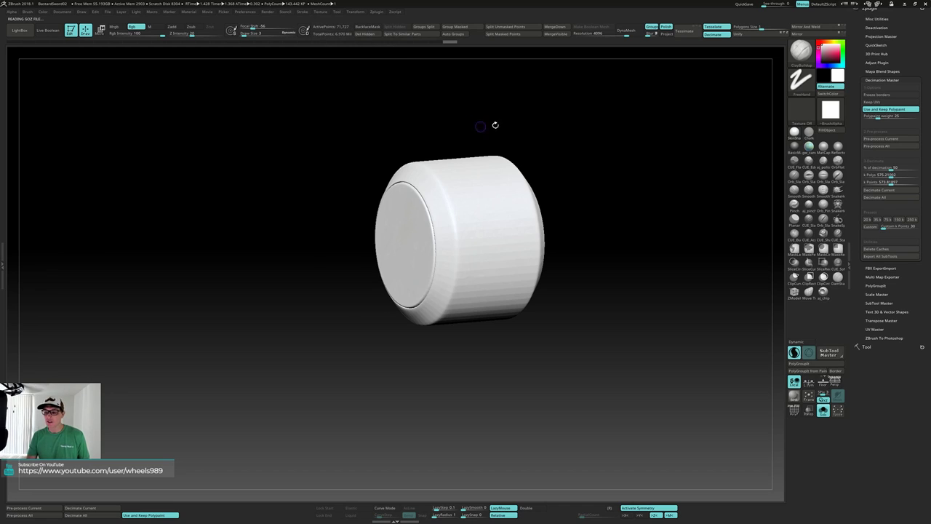
{"action": "left_click_drag", "start_coordinate": [488, 125], "coordinate": [536, 117]}
{"action": "mouse_move", "coordinate": [582, 254]}
{"action": "left_mouse_down"}
{"action": "mouse_move", "coordinate": [565, 230]}
{"action": "mouse_move", "coordinate": [594, 258]}
{"action": "mouse_move", "coordinate": [587, 247]}
{"action": "left_mouse_up"}
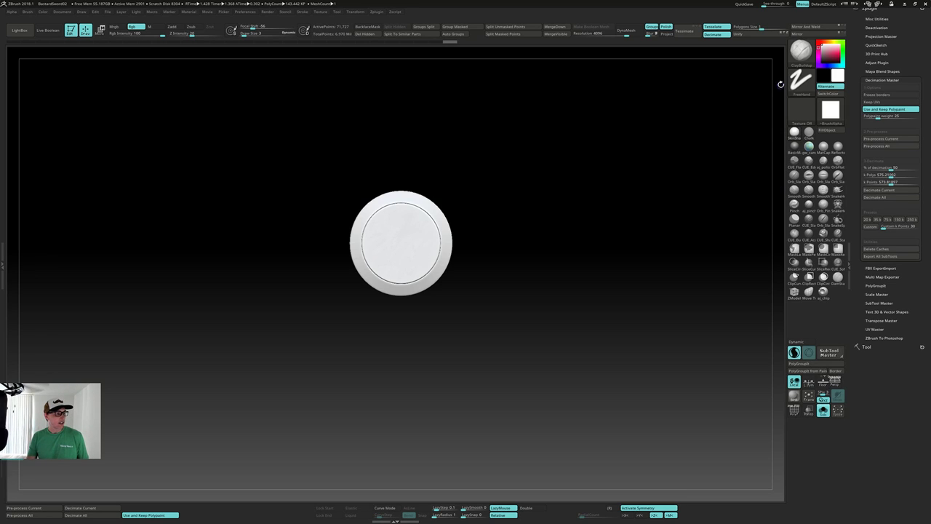
Collapse the Decimation Master settings and bring up the Tool palette's subtool list.
{"action": "scroll", "coordinate": [866, 86], "scroll_direction": "up", "scroll_amount": 1}
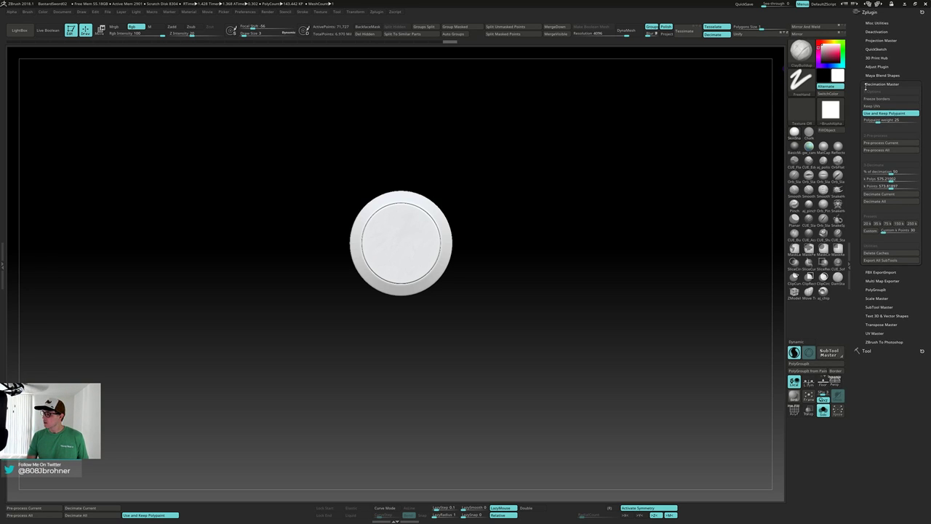
{"action": "left_click", "coordinate": [868, 83]}
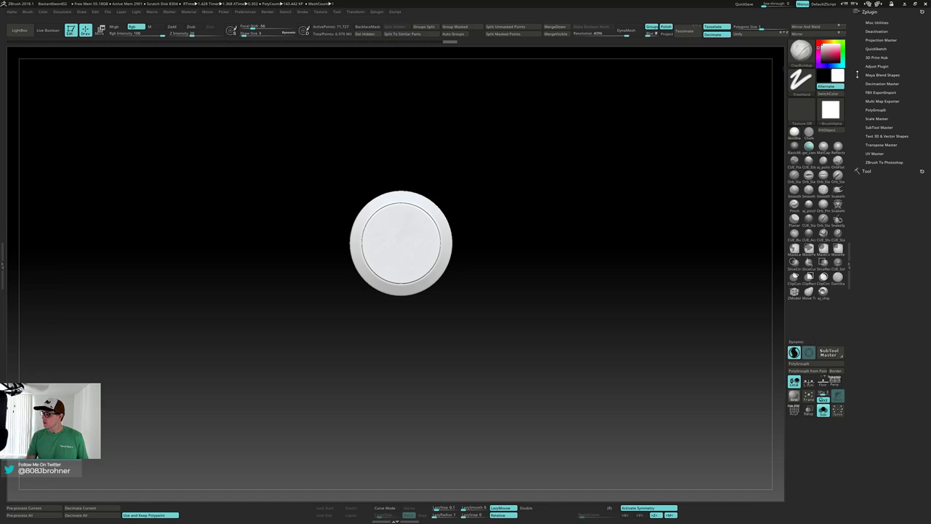
{"action": "left_click", "coordinate": [867, 171]}
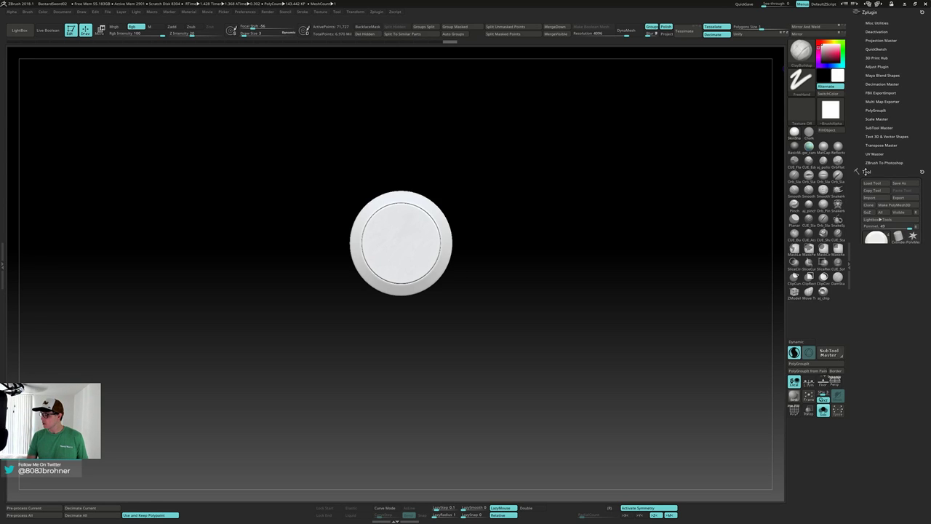
{"action": "left_click", "coordinate": [867, 171]}
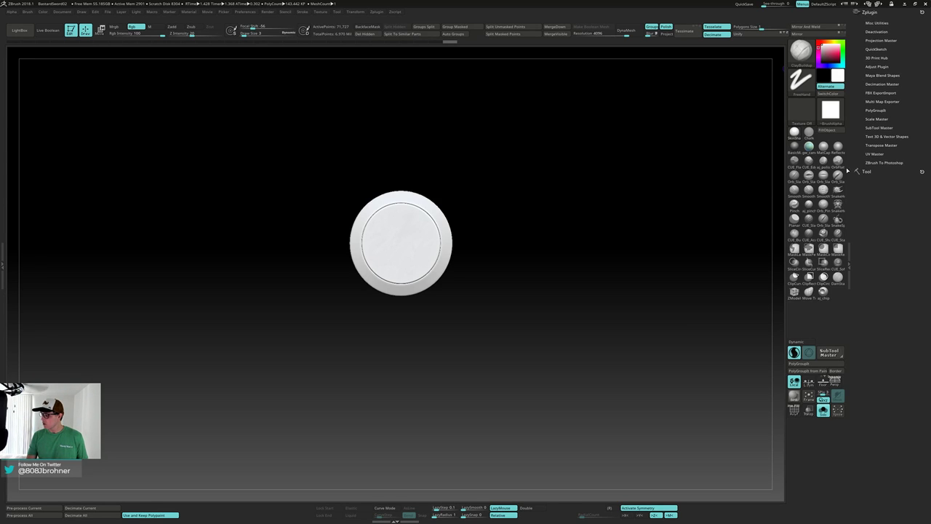
{"action": "mouse_move", "coordinate": [657, 207]}
{"action": "left_mouse_down"}
{"action": "mouse_move", "coordinate": [628, 216]}
{"action": "mouse_move", "coordinate": [658, 208]}
{"action": "left_mouse_up"}
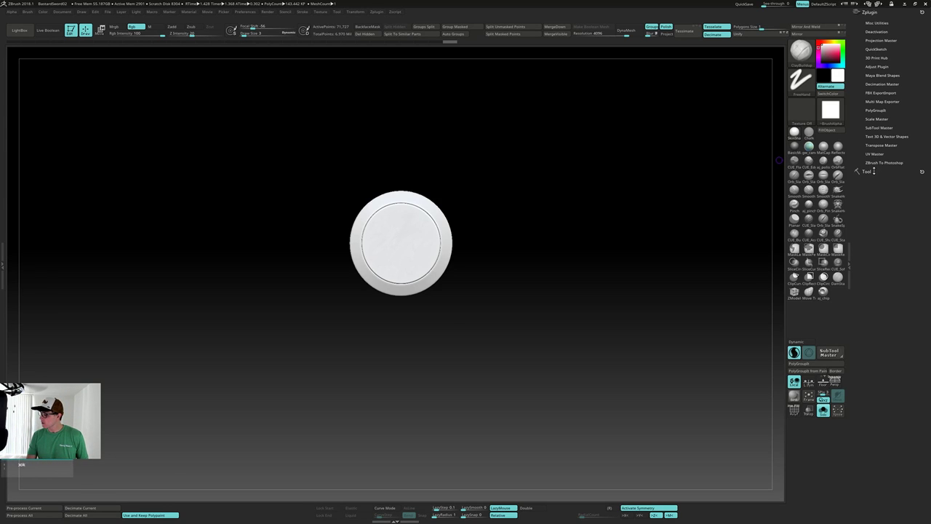
{"action": "left_click", "coordinate": [872, 171]}
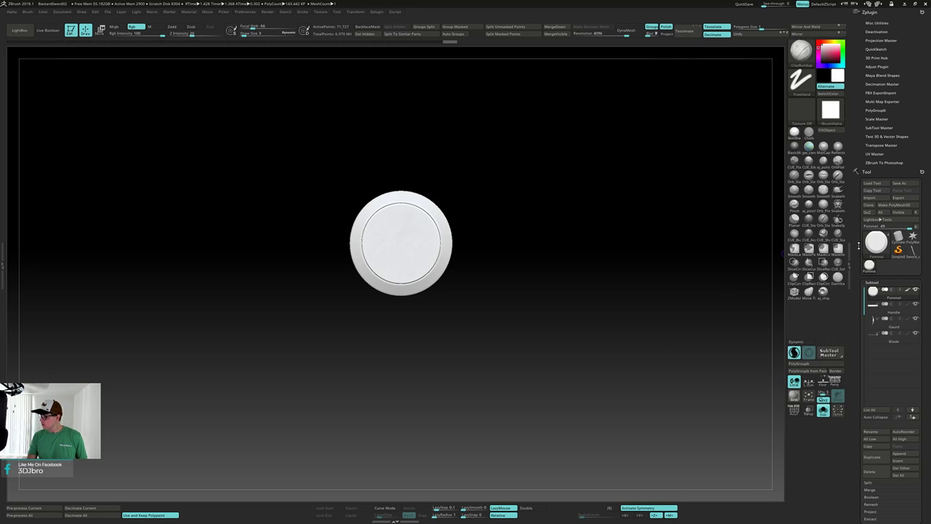
Frame the pommel and inspect its polygroups with the wireframe overlay.
{"action": "key", "text": "shift"}
{"action": "mouse_move", "coordinate": [622, 291]}
{"action": "left_mouse_down"}
{"action": "mouse_move", "coordinate": [660, 289]}
{"action": "mouse_move", "coordinate": [665, 276]}
{"action": "mouse_move", "coordinate": [623, 287]}
{"action": "mouse_move", "coordinate": [647, 302]}
{"action": "mouse_move", "coordinate": [671, 286]}
{"action": "mouse_move", "coordinate": [624, 291]}
{"action": "mouse_move", "coordinate": [630, 297]}
{"action": "mouse_move", "coordinate": [583, 325]}
{"action": "mouse_move", "coordinate": [615, 301]}
{"action": "mouse_move", "coordinate": [592, 235]}
{"action": "left_mouse_up"}
{"action": "key", "text": "f"}
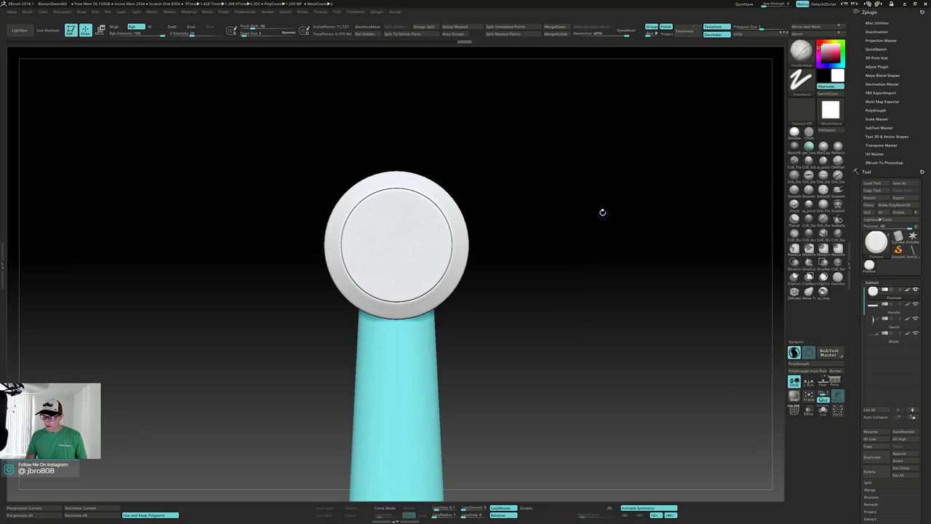
{"action": "key", "text": "ctrl+shift"}
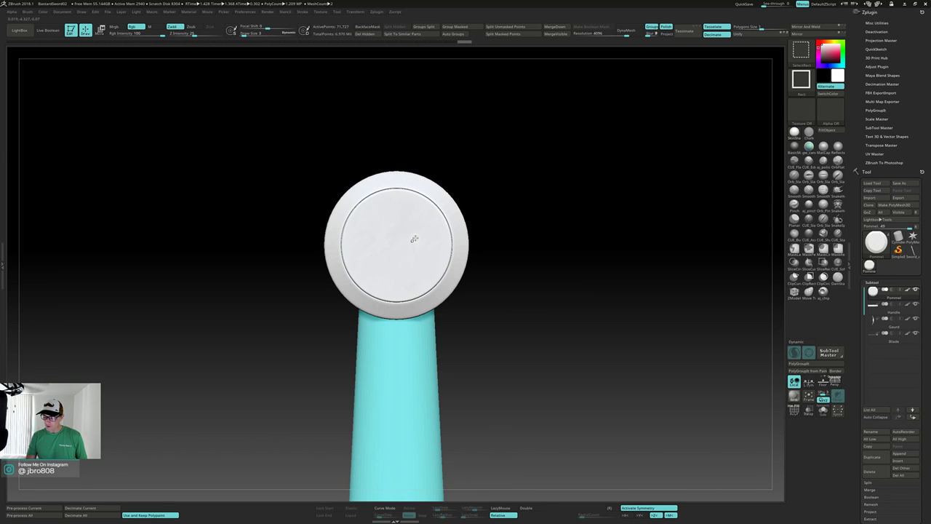
{"action": "key", "text": "shift+f"}
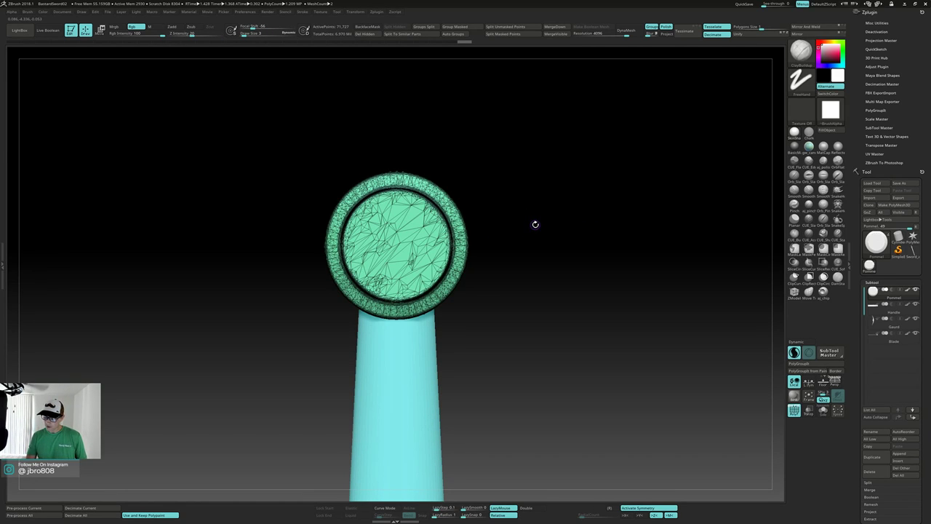
{"action": "left_click", "coordinate": [464, 44]}
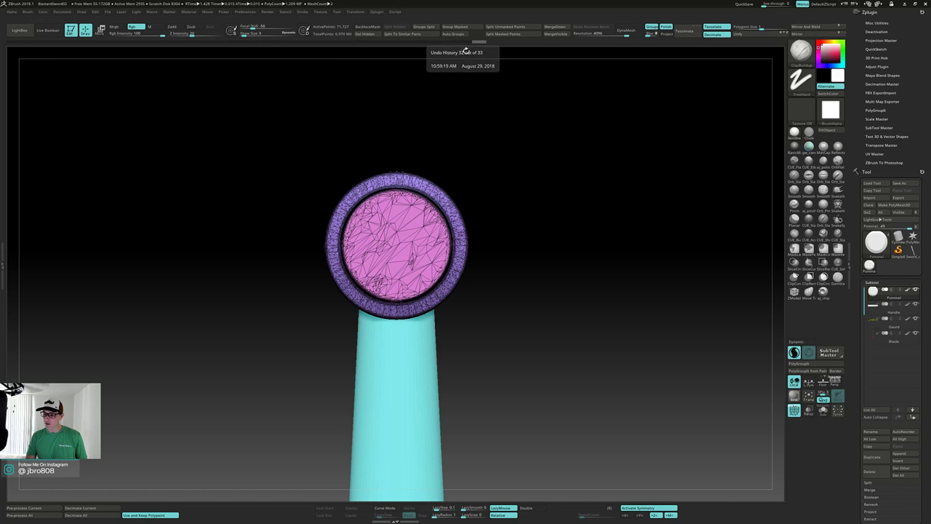
{"action": "mouse_move", "coordinate": [548, 124]}
{"action": "left_mouse_down"}
{"action": "mouse_move", "coordinate": [526, 133]}
{"action": "mouse_move", "coordinate": [538, 132]}
{"action": "left_mouse_up"}
{"action": "key", "text": "shift+f"}
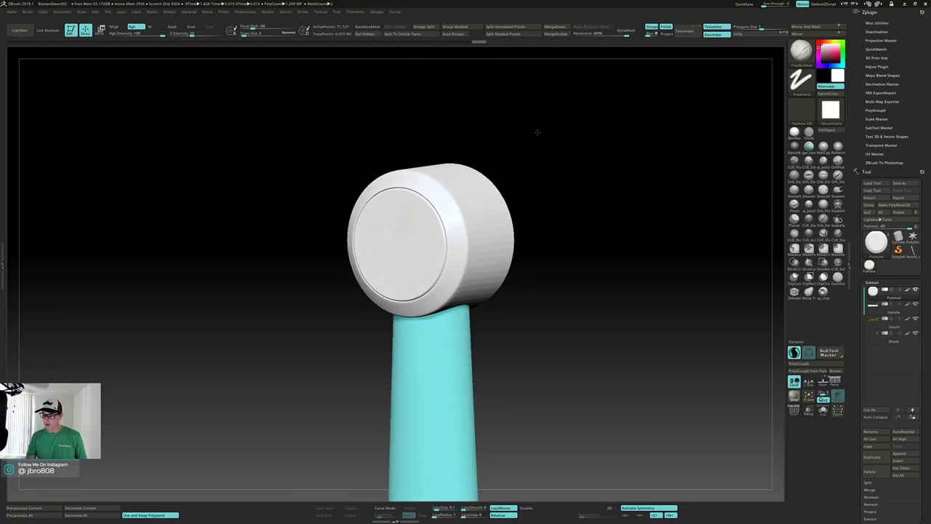
Hide the pommel's front and inner disks and fill the remaining rim ring with green.
{"action": "left_click", "coordinate": [401, 218], "text": "ctrl+shift"}
{"action": "left_click_drag", "start_coordinate": [511, 171], "coordinate": [475, 178]}
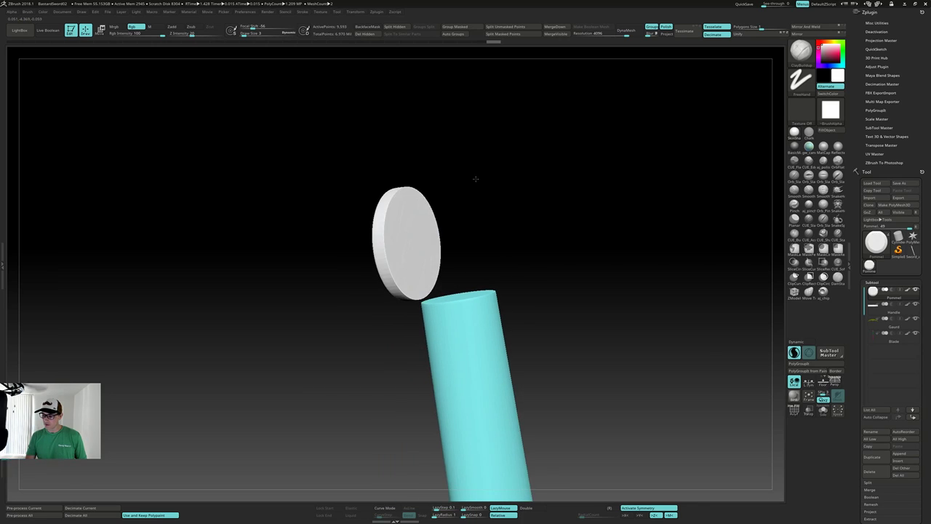
{"action": "left_click", "coordinate": [482, 200], "text": "ctrl+shift"}
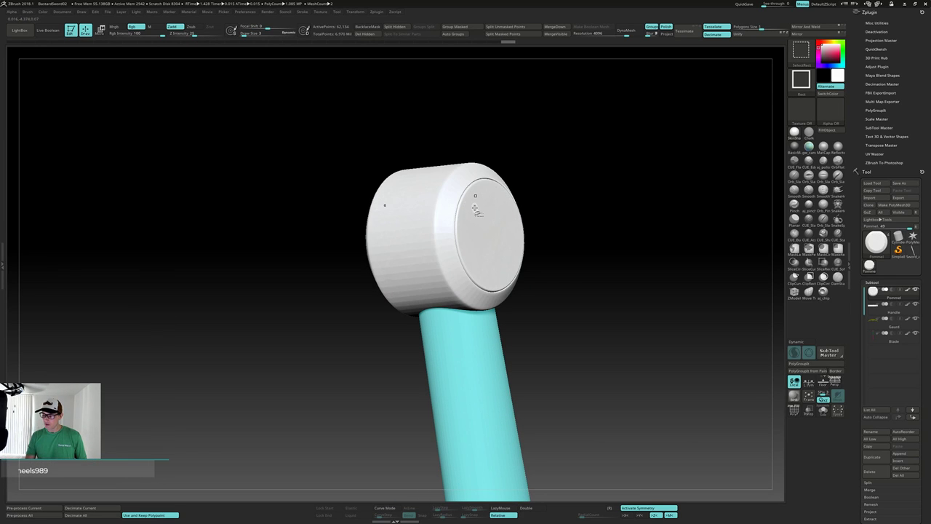
{"action": "left_click", "coordinate": [475, 195], "text": "ctrl+alt+shift"}
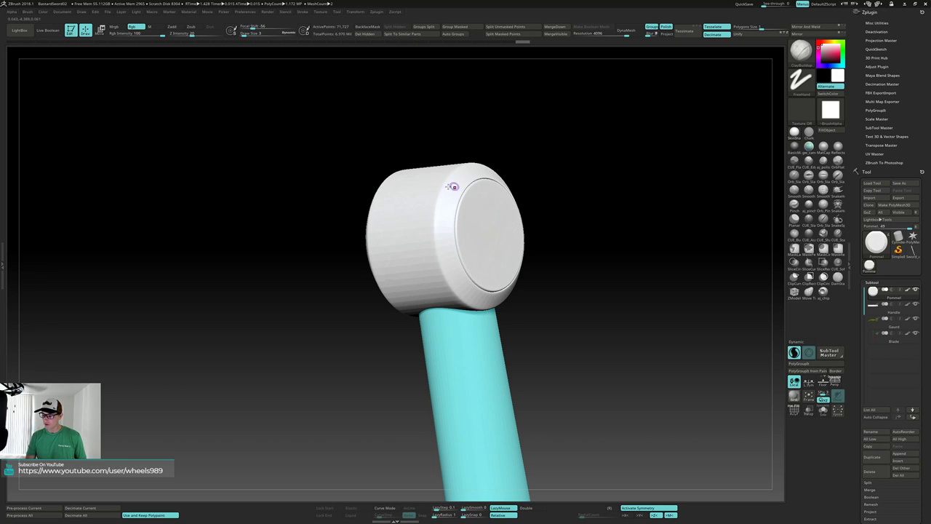
{"action": "left_click", "coordinate": [460, 183], "text": "ctrl+alt+shift"}
{"action": "left_click_drag", "start_coordinate": [494, 142], "coordinate": [659, 114]}
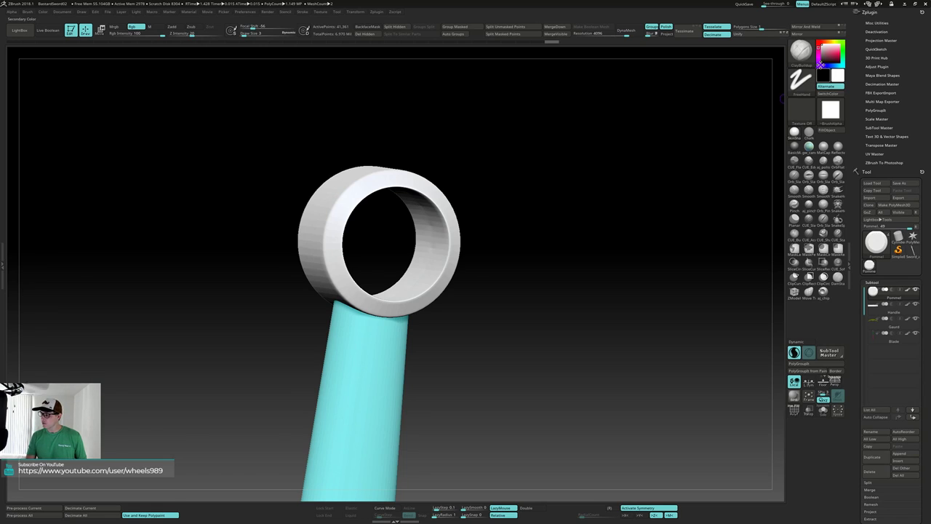
{"action": "left_click_drag", "start_coordinate": [843, 47], "coordinate": [841, 50]}
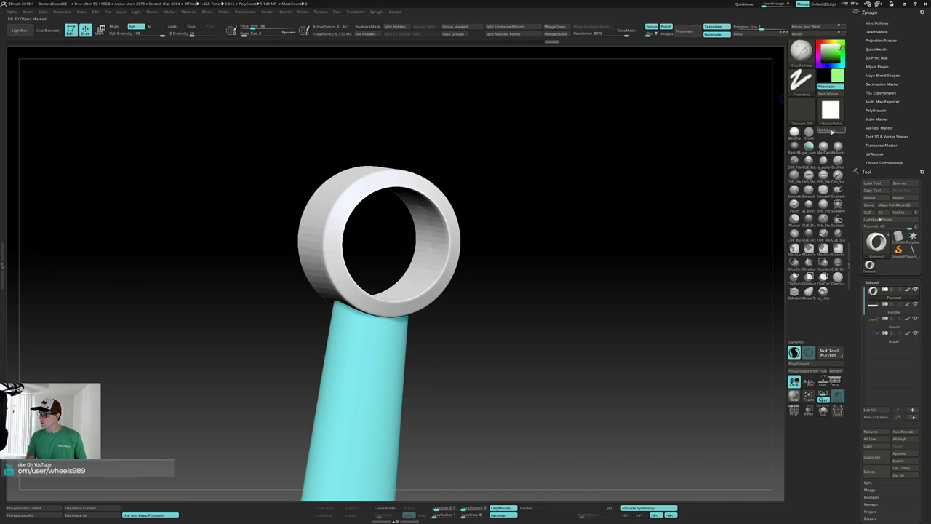
{"action": "left_click", "coordinate": [827, 128]}
Hide the ring and fill the pommel's white core cylinder with pink.
{"action": "left_click_drag", "start_coordinate": [722, 144], "coordinate": [456, 197]}
{"action": "key", "text": "ctrl+shift"}
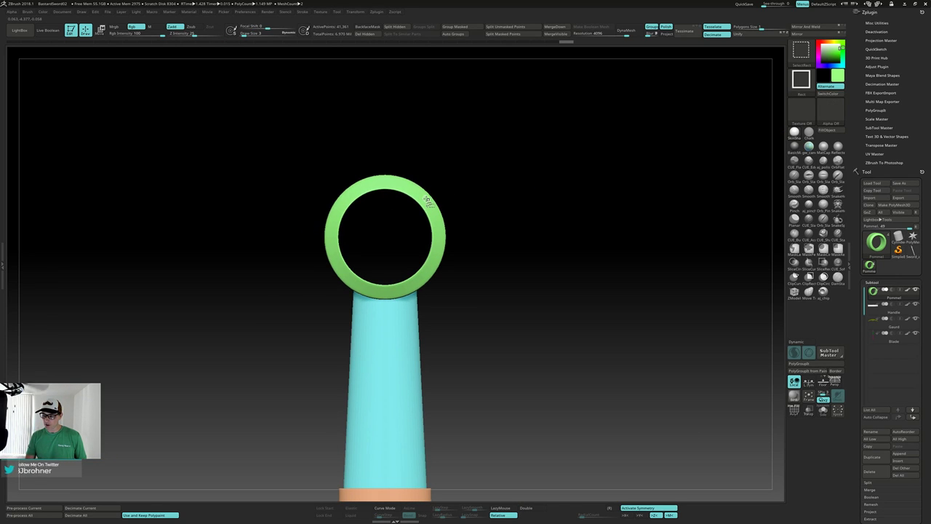
{"action": "left_click", "coordinate": [428, 201], "text": "ctrl+shift"}
{"action": "left_click_drag", "start_coordinate": [546, 174], "coordinate": [495, 180]}
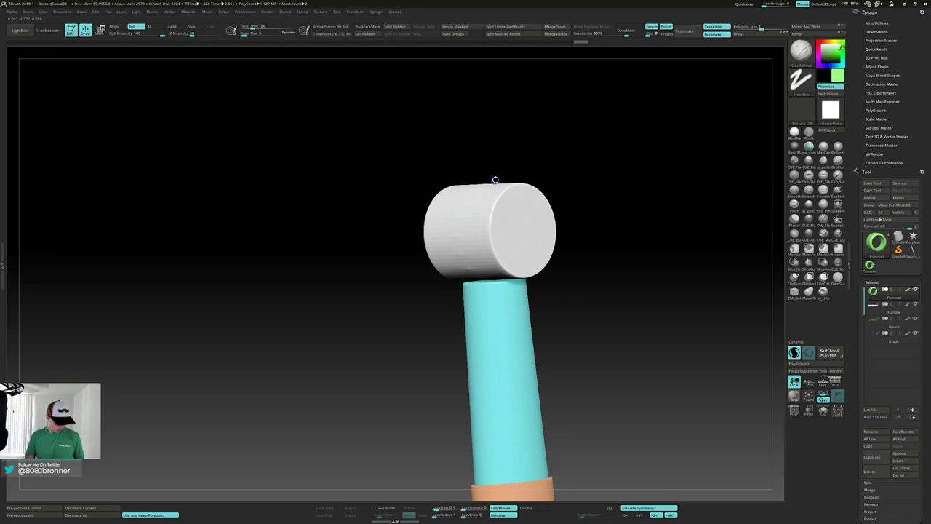
{"action": "key", "text": "ctrl+shift"}
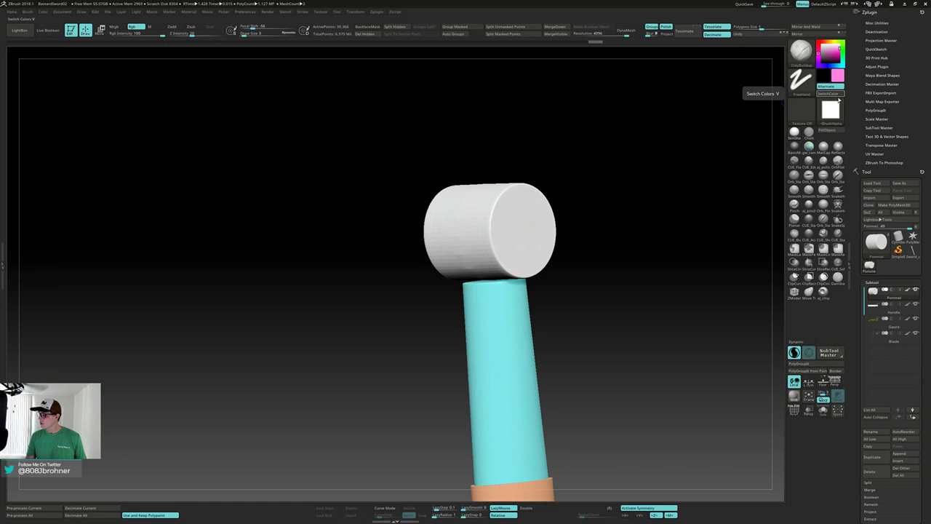
{"action": "left_click", "coordinate": [841, 130]}
{"action": "left_click_drag", "start_coordinate": [711, 141], "coordinate": [558, 194]}
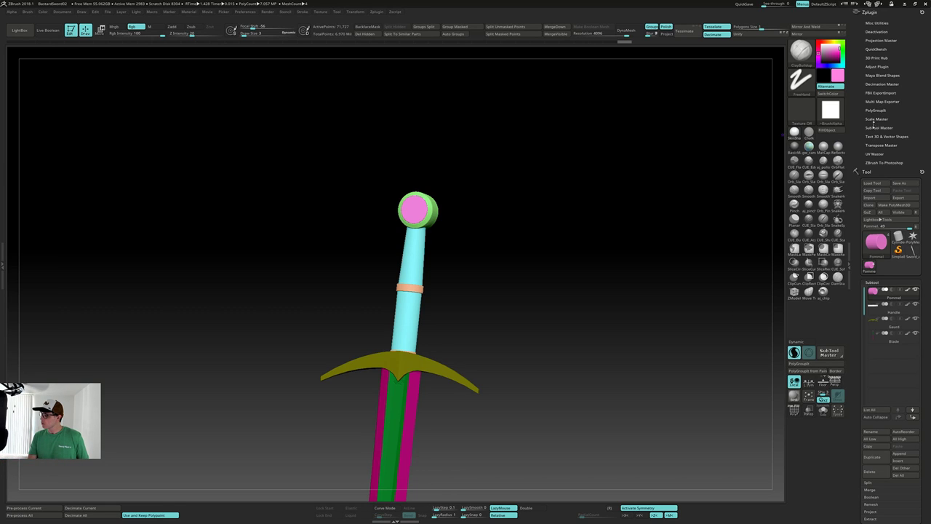
Solo the Handle subtool, pre-process it and decimate it from about 1.064 million to 532,250 points.
{"action": "left_click", "coordinate": [867, 84]}
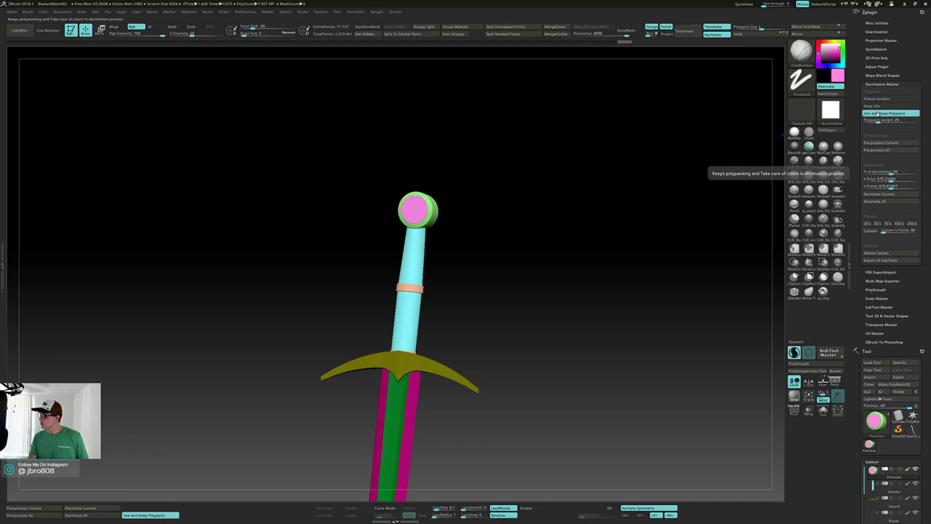
{"action": "mouse_move", "coordinate": [657, 153]}
{"action": "left_mouse_down", "text": "shift"}
{"action": "mouse_move", "coordinate": [638, 159]}
{"action": "mouse_move", "coordinate": [635, 186]}
{"action": "left_mouse_up", "text": "shift"}
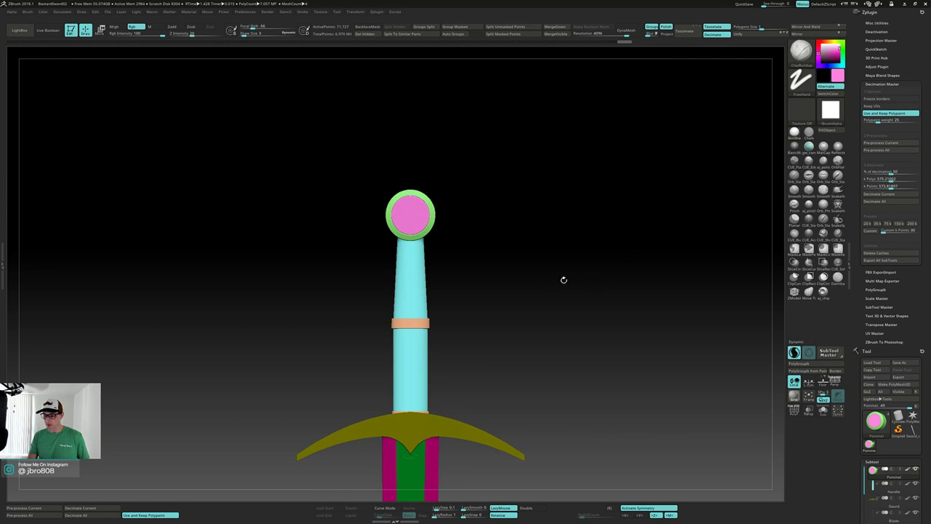
{"action": "left_click", "coordinate": [416, 269], "text": "alt"}
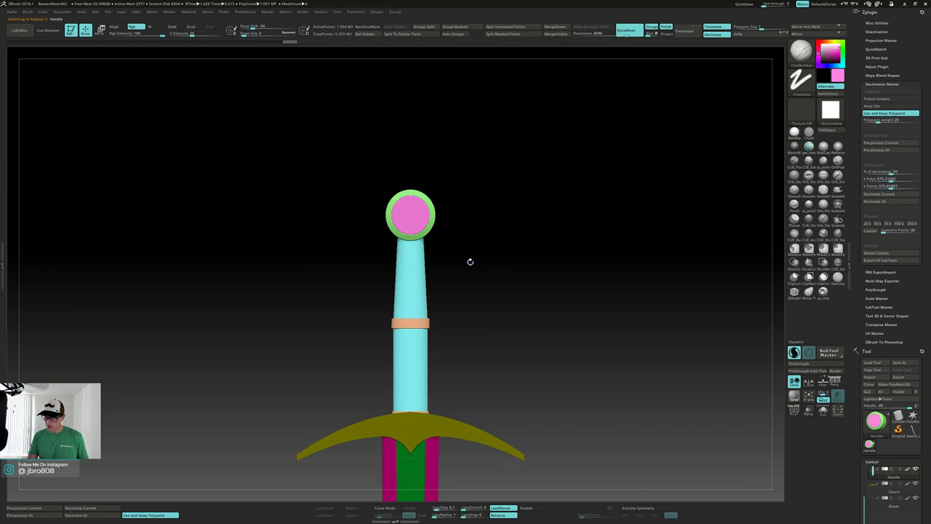
{"action": "key", "text": "alt+s"}
{"action": "left_click_drag", "start_coordinate": [530, 226], "coordinate": [636, 229]}
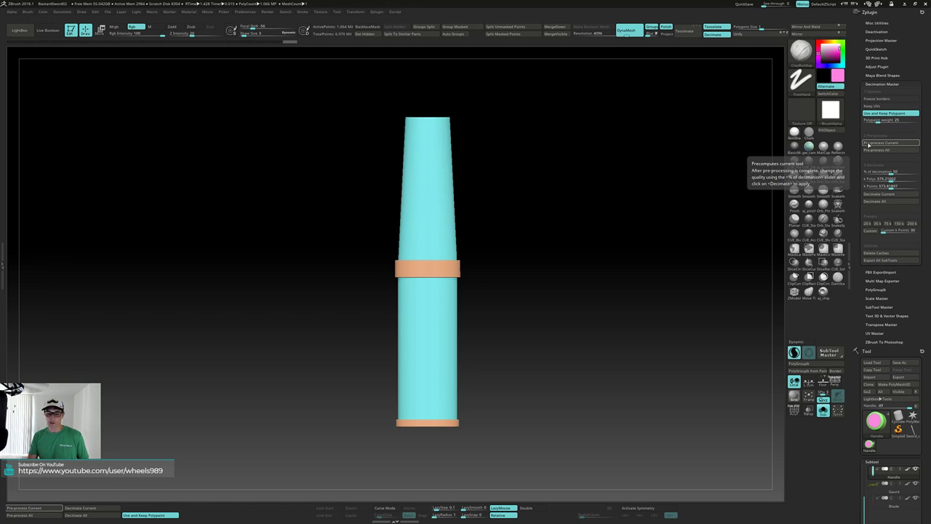
{"action": "left_click", "coordinate": [868, 144]}
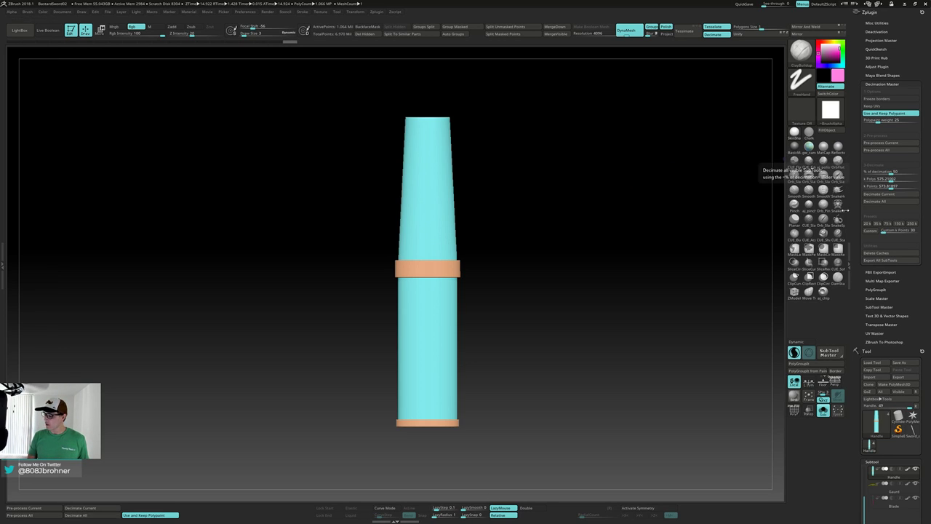
{"action": "left_click", "coordinate": [885, 195]}
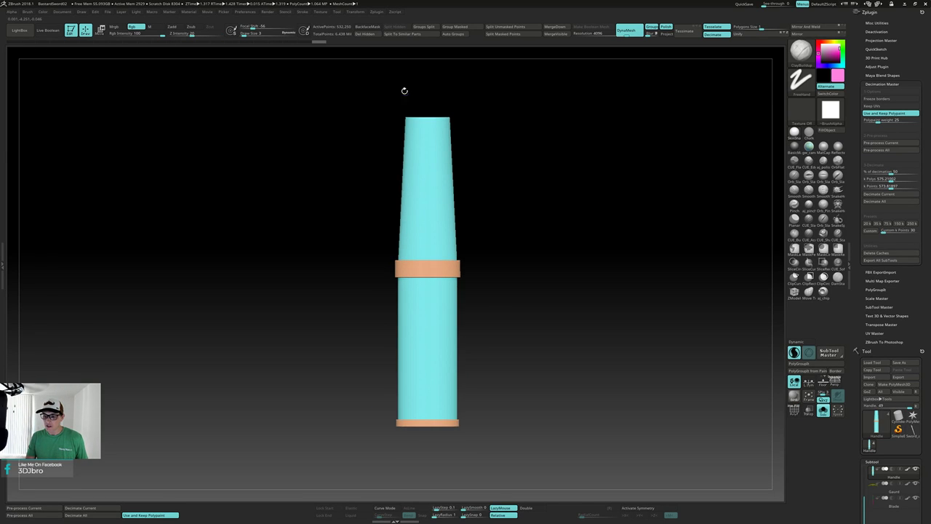
Run three more pre-process and decimate rounds on the handle, reaching 66,531 active points.
{"action": "left_click", "coordinate": [882, 144]}
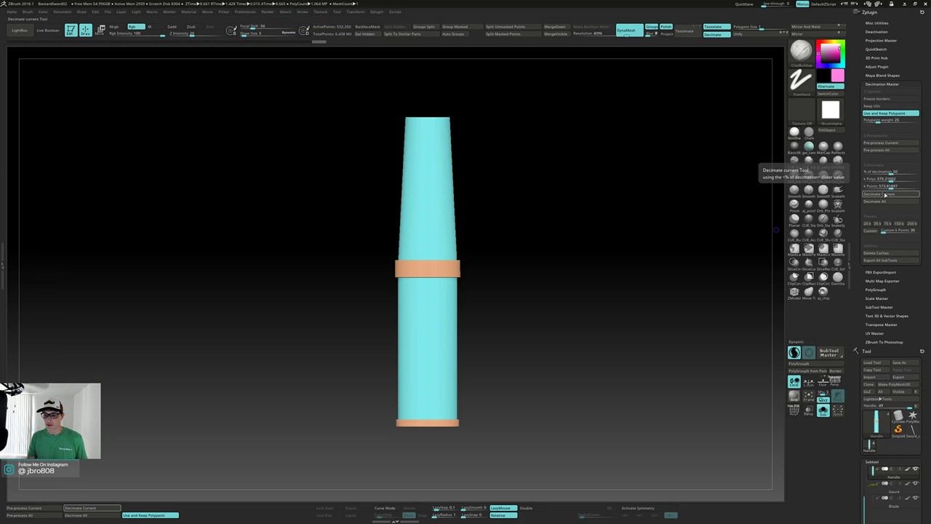
{"action": "left_click", "coordinate": [885, 194]}
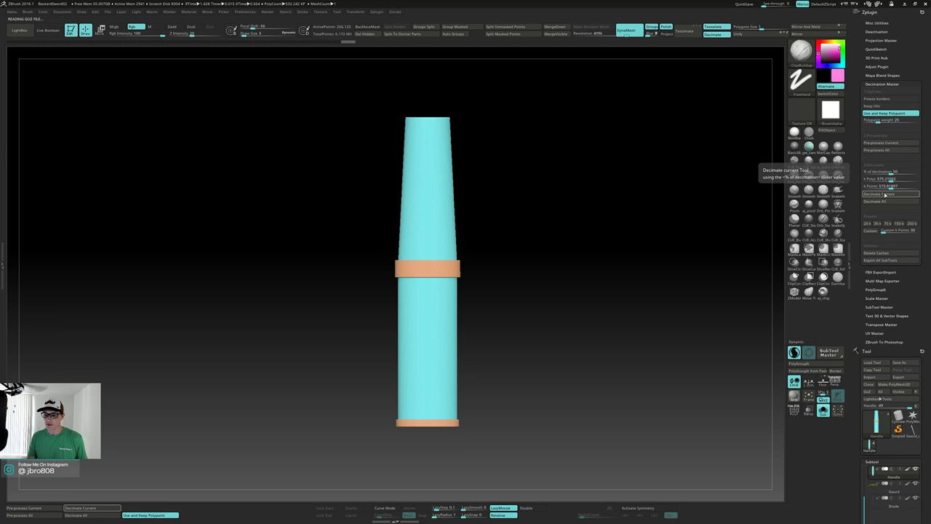
{"action": "left_click", "coordinate": [882, 144]}
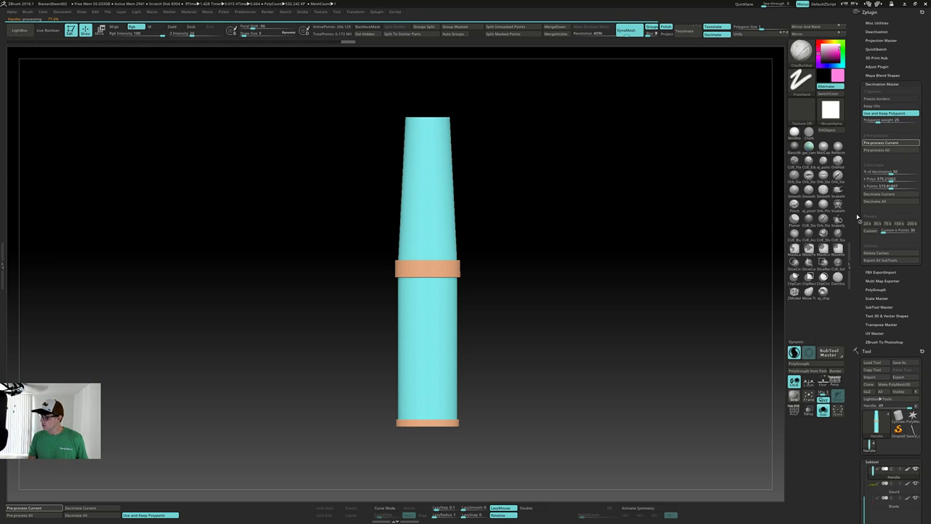
{"action": "left_click", "coordinate": [884, 194]}
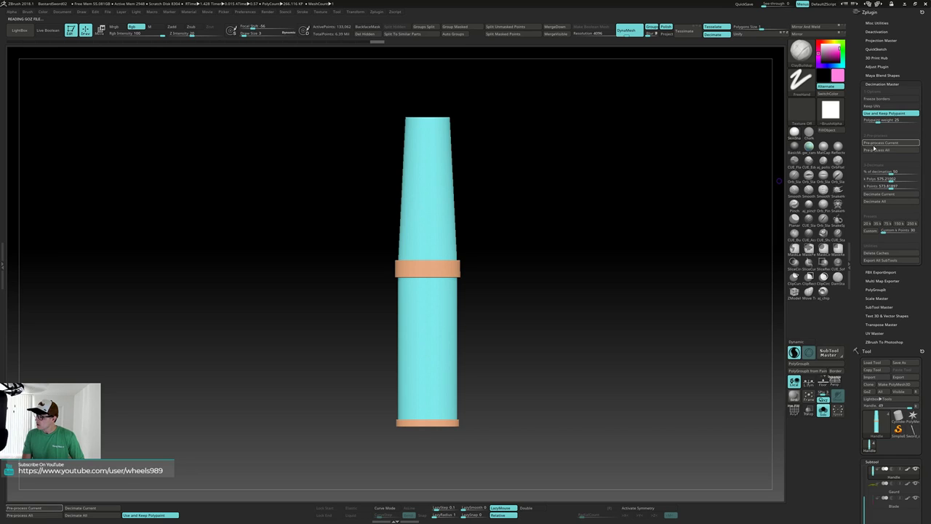
{"action": "left_click", "coordinate": [876, 143]}
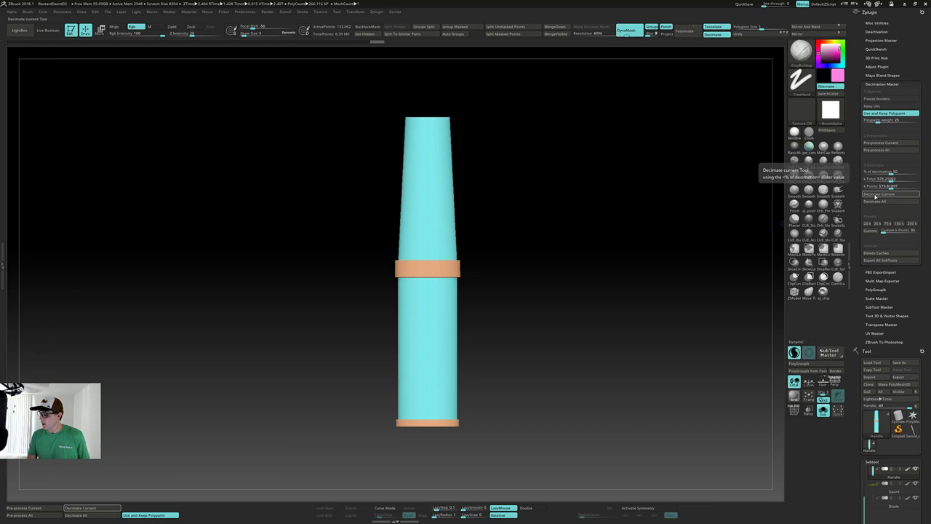
{"action": "left_click", "coordinate": [877, 194]}
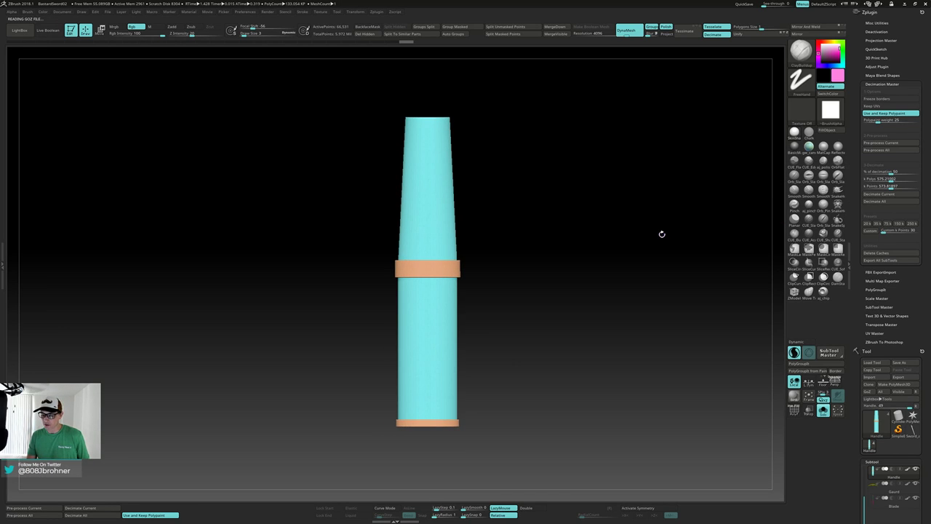
Inspect the decimated handle from several angles, then select the Gaurd subtool.
{"action": "mouse_move", "coordinate": [653, 222]}
{"action": "left_mouse_down", "text": "alt"}
{"action": "mouse_move", "coordinate": [657, 232]}
{"action": "mouse_move", "coordinate": [656, 224]}
{"action": "left_mouse_up", "text": "alt"}
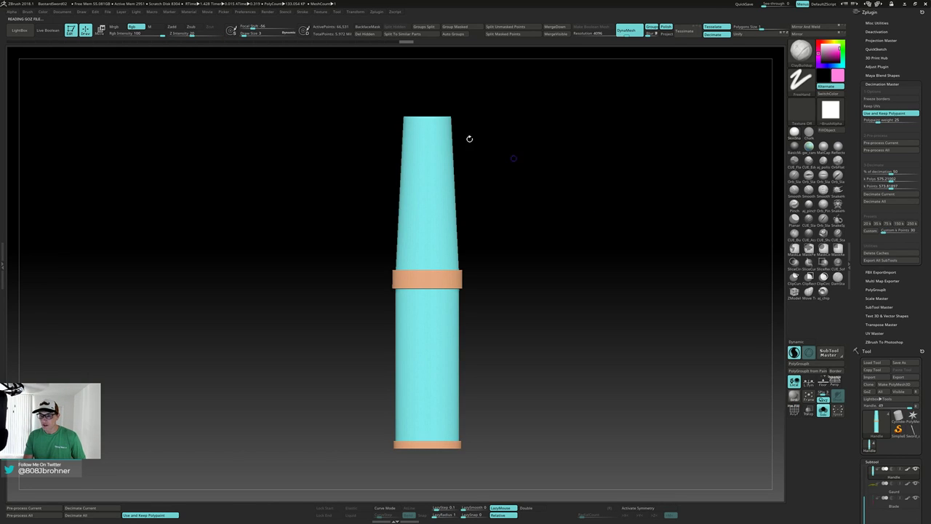
{"action": "left_click_drag", "start_coordinate": [542, 224], "coordinate": [553, 205]}
{"action": "left_click_drag", "start_coordinate": [601, 341], "coordinate": [547, 299]}
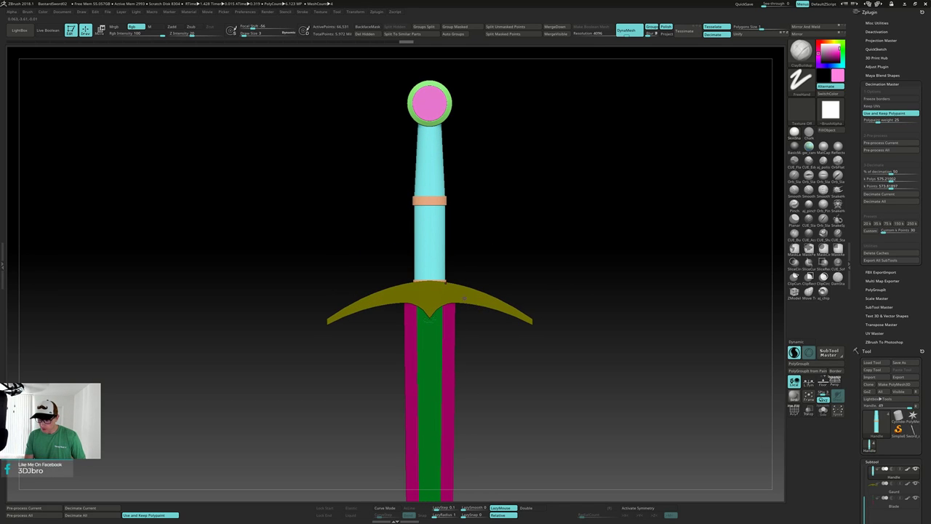
{"action": "left_click", "coordinate": [463, 294], "text": "alt"}
Solo and frame the Gaurd subtool, then pre-process and decimate it to half its points.
{"action": "key", "text": "shift+s"}
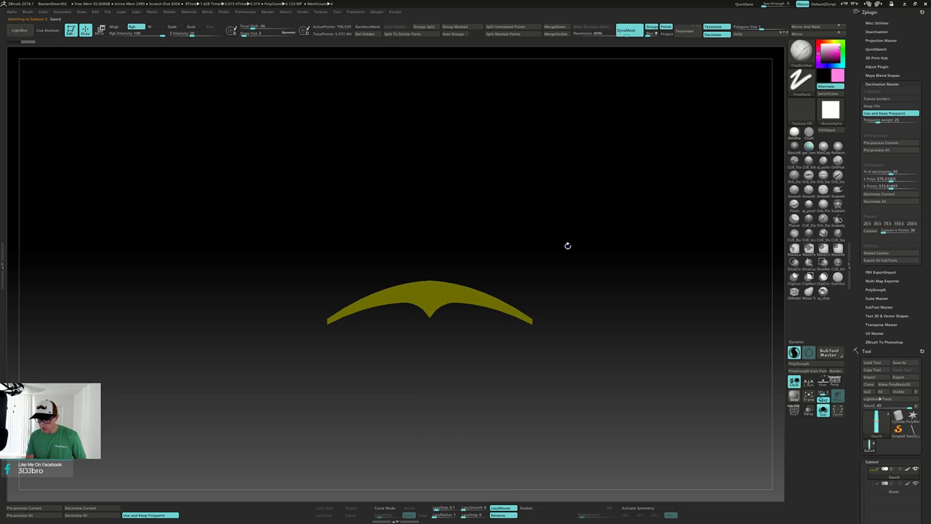
{"action": "key", "text": "f"}
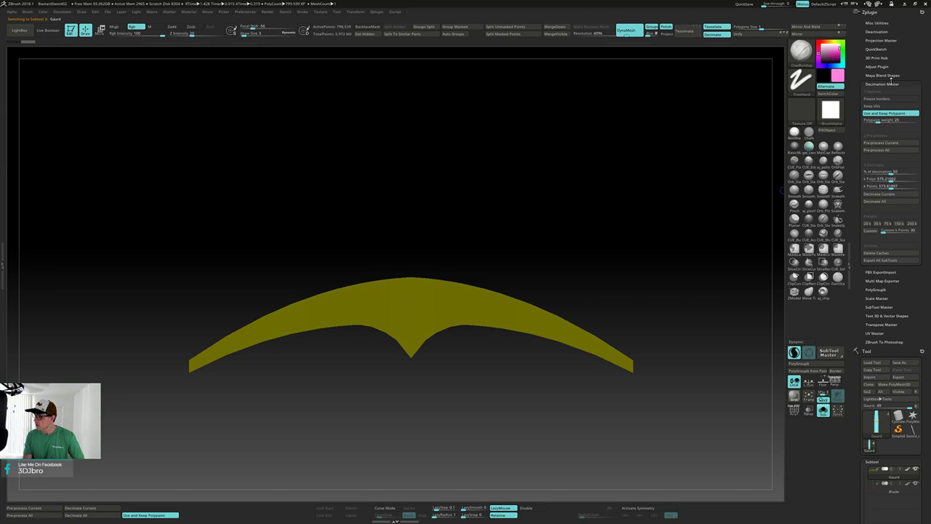
{"action": "left_click", "coordinate": [881, 142]}
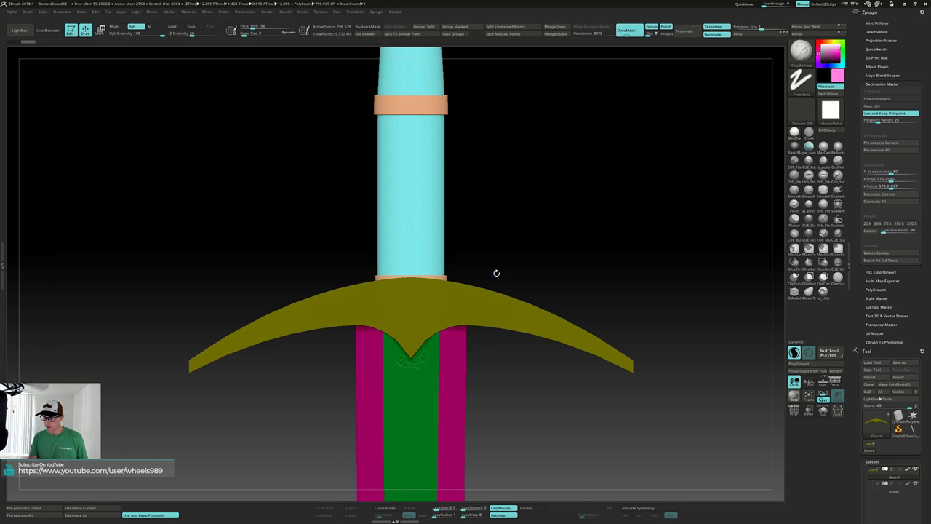
{"action": "key", "text": "shift"}
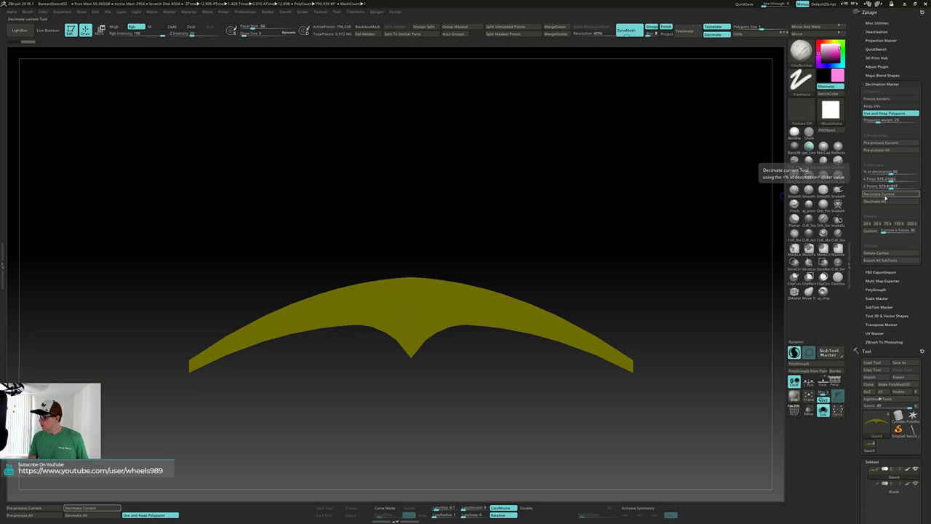
{"action": "left_click", "coordinate": [883, 195]}
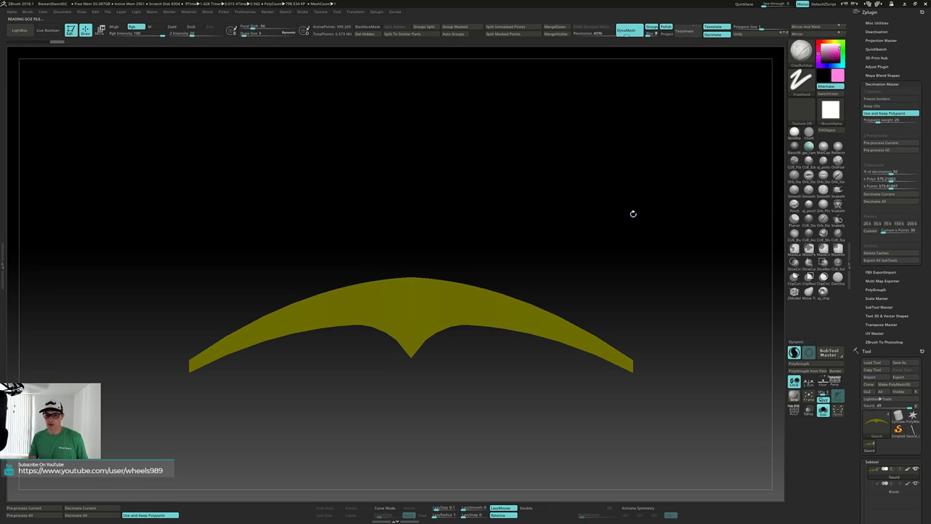
Pre-process and decimate the guard twice more, bringing it to 95,817 active points.
{"action": "left_click", "coordinate": [874, 143]}
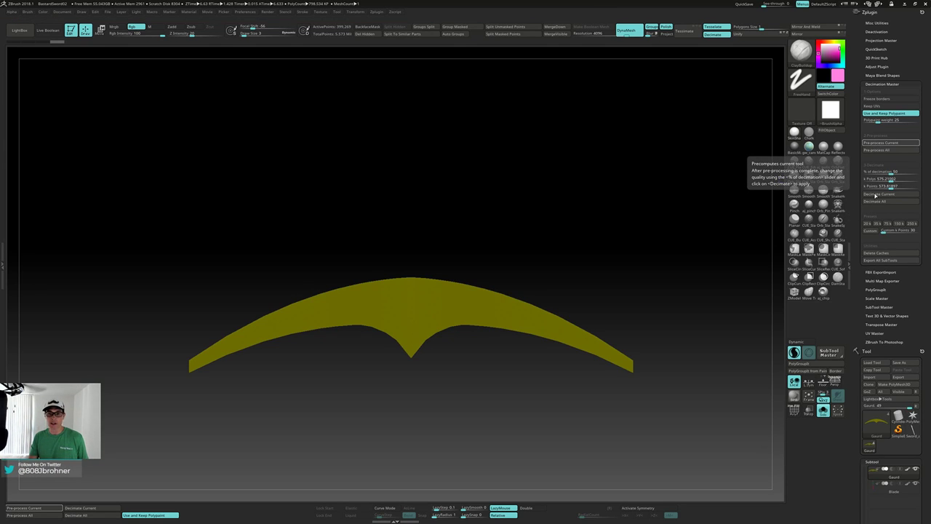
{"action": "left_click", "coordinate": [875, 195]}
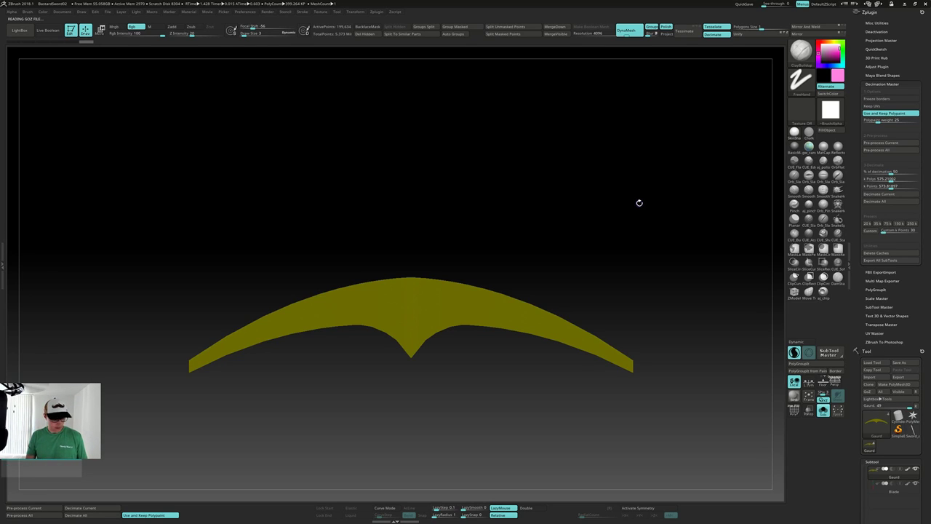
{"action": "left_click", "coordinate": [873, 143]}
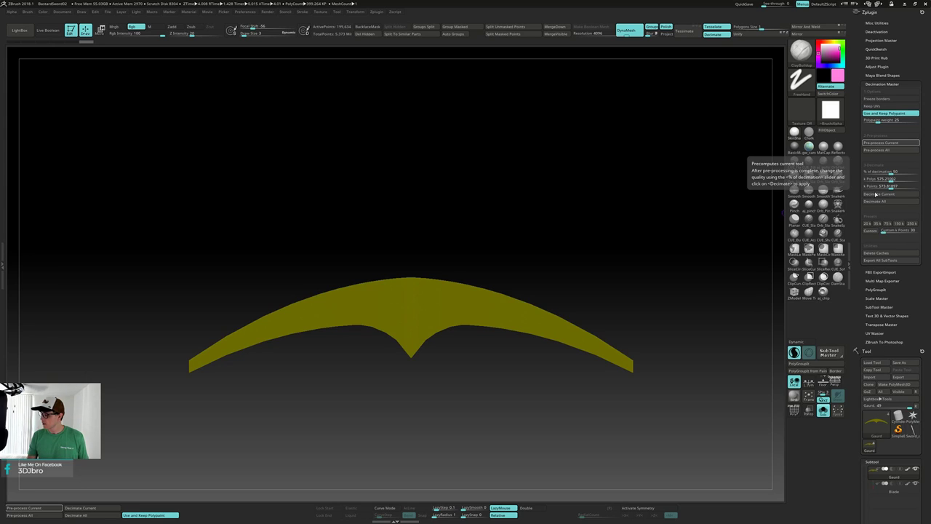
{"action": "left_click", "coordinate": [878, 194]}
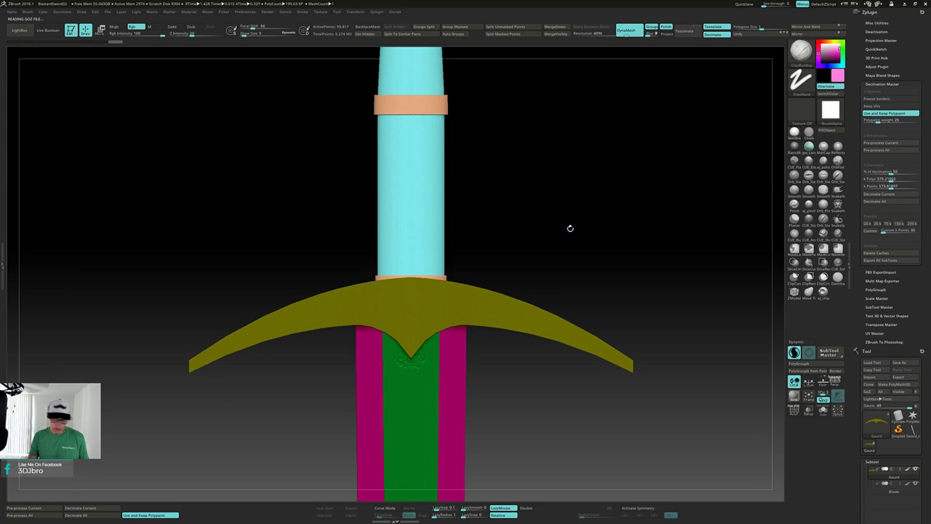
Select the Blade subtool, solo it and zoom out, then start Pre-process Current on its 5.036 million points.
{"action": "key", "text": "f"}
{"action": "left_click_drag", "start_coordinate": [562, 107], "coordinate": [459, 231]}
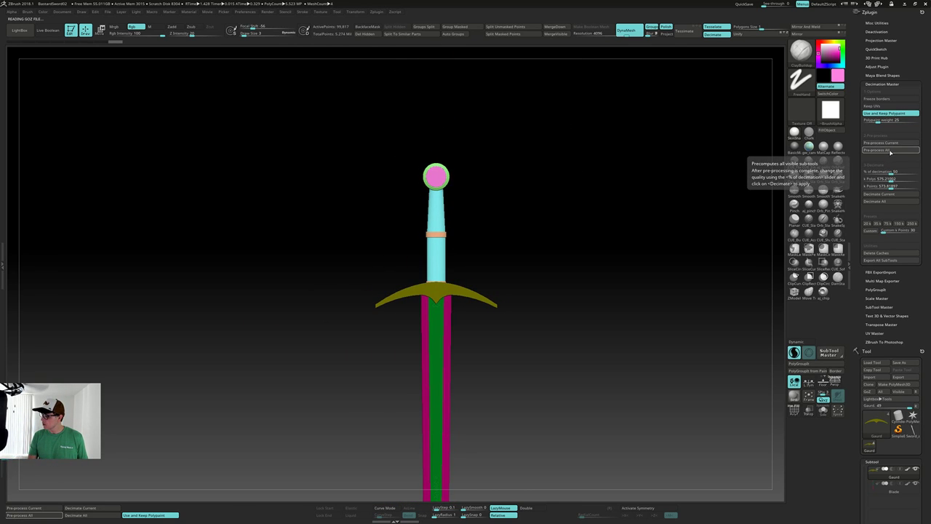
{"action": "left_click_drag", "start_coordinate": [605, 203], "coordinate": [607, 276]}
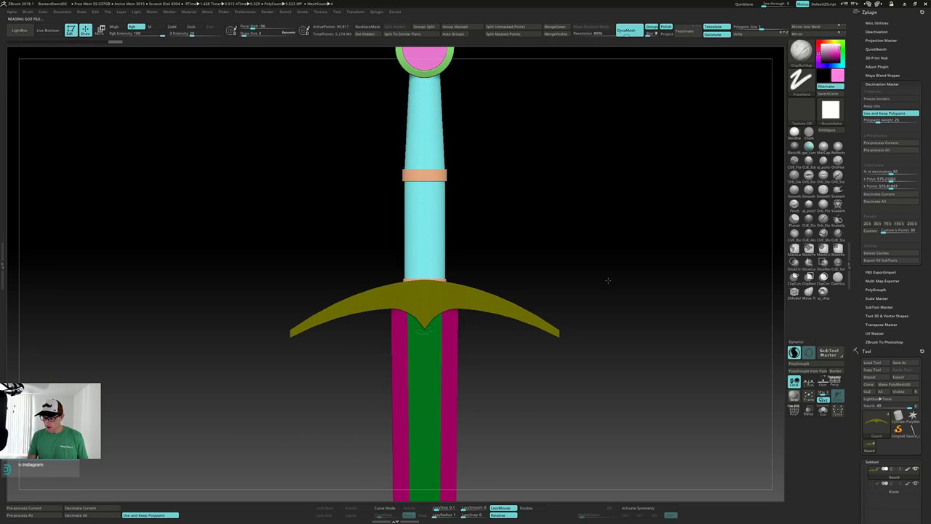
{"action": "left_click", "coordinate": [453, 356], "text": "alt"}
{"action": "left_click_drag", "start_coordinate": [512, 370], "coordinate": [516, 246], "text": "alt"}
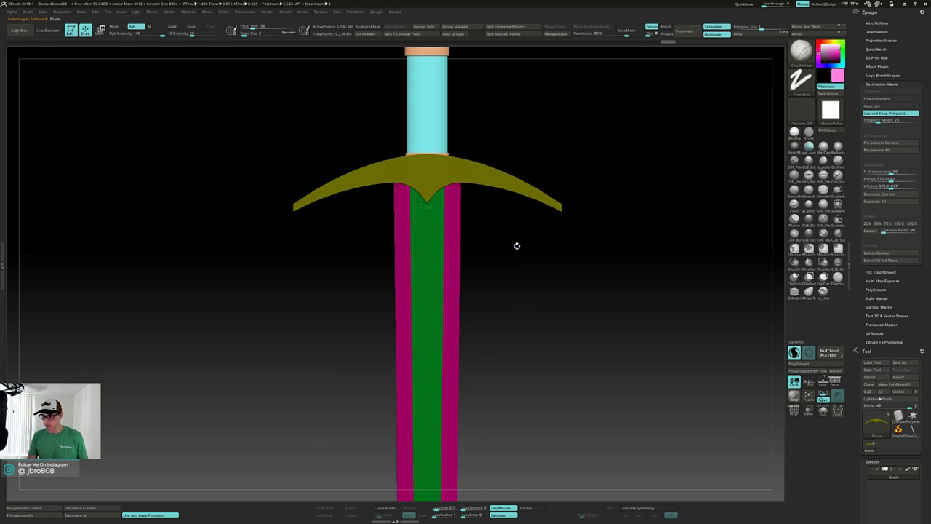
{"action": "key", "text": "alt+s"}
{"action": "left_click_drag", "start_coordinate": [543, 286], "coordinate": [519, 211], "text": "alt"}
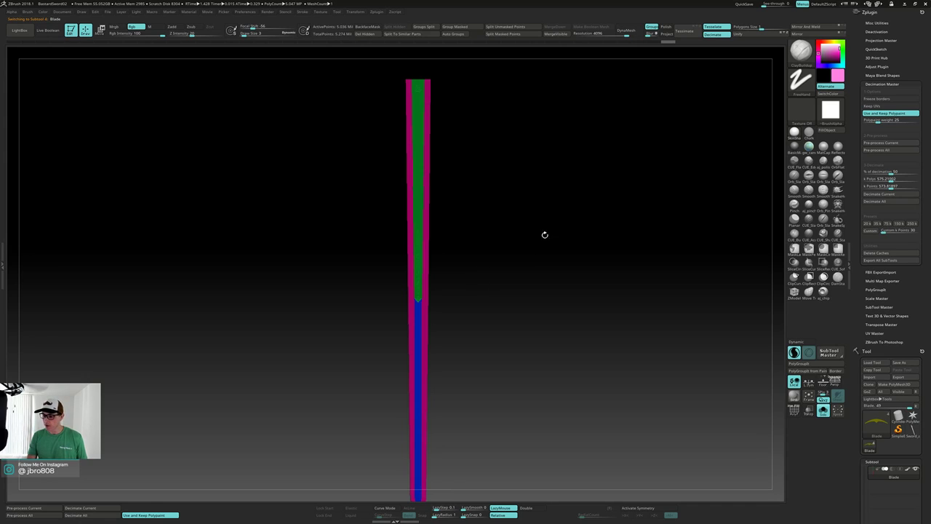
{"action": "left_click", "coordinate": [892, 144]}
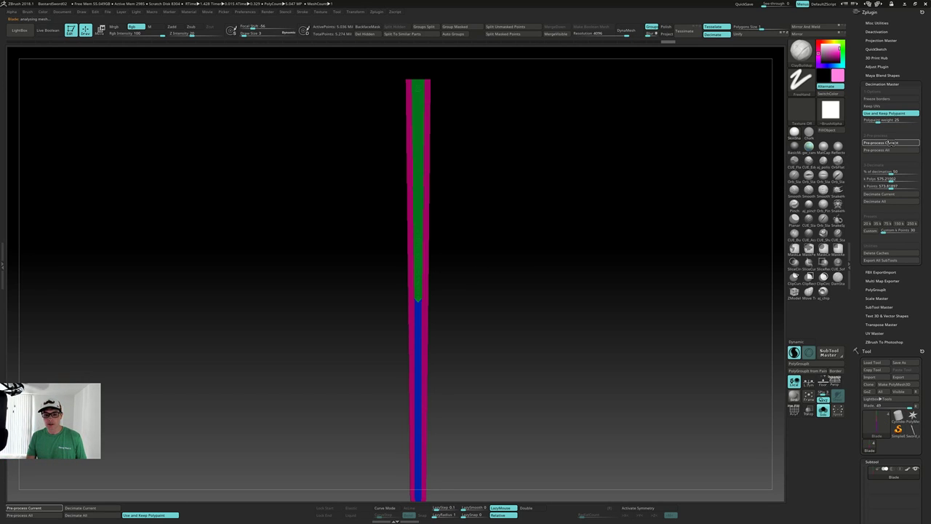
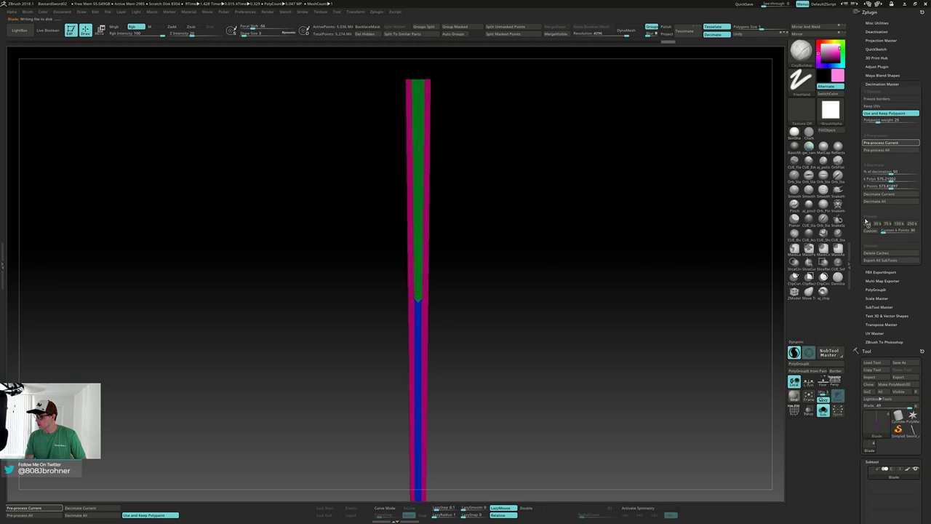
Run Decimate All, then Decimate Current and Pre-process Current on the blade in Decimation Master.
{"action": "left_click", "coordinate": [882, 202]}
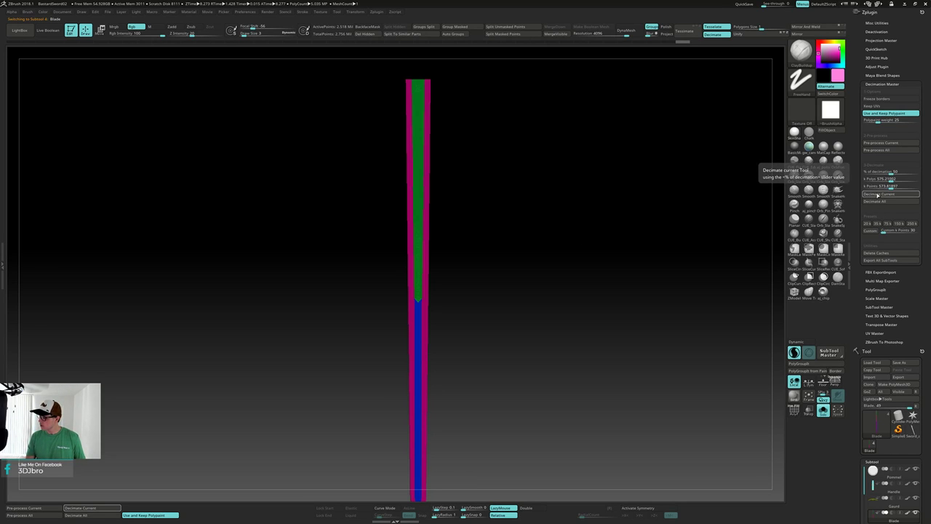
{"action": "left_click", "coordinate": [878, 195]}
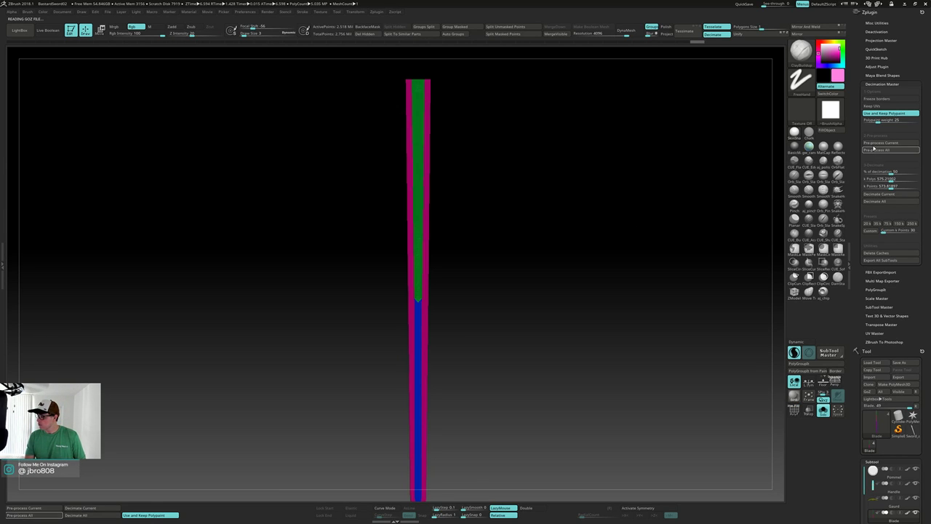
{"action": "left_click", "coordinate": [876, 144]}
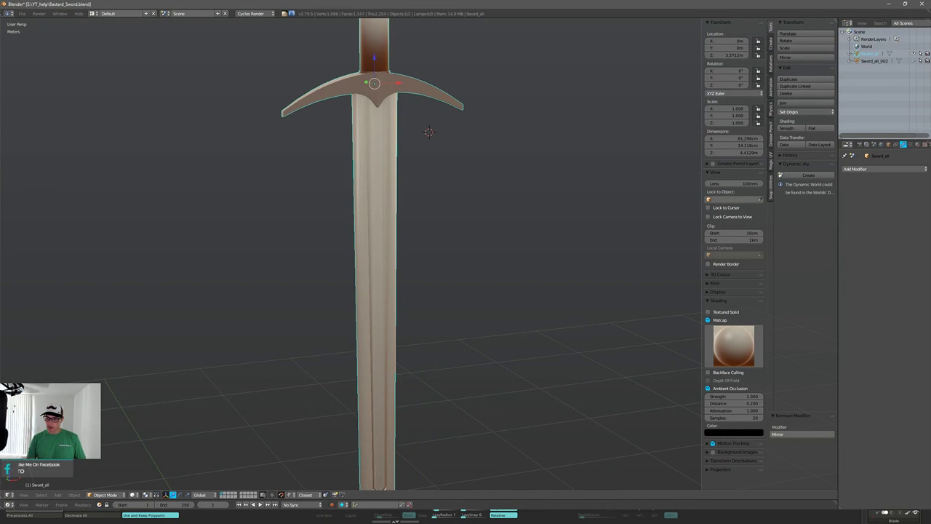
Enter Edit Mode on the sword and select the left inner blade face.
{"action": "middle_click_drag", "start_coordinate": [550, 284], "coordinate": [538, 267]}
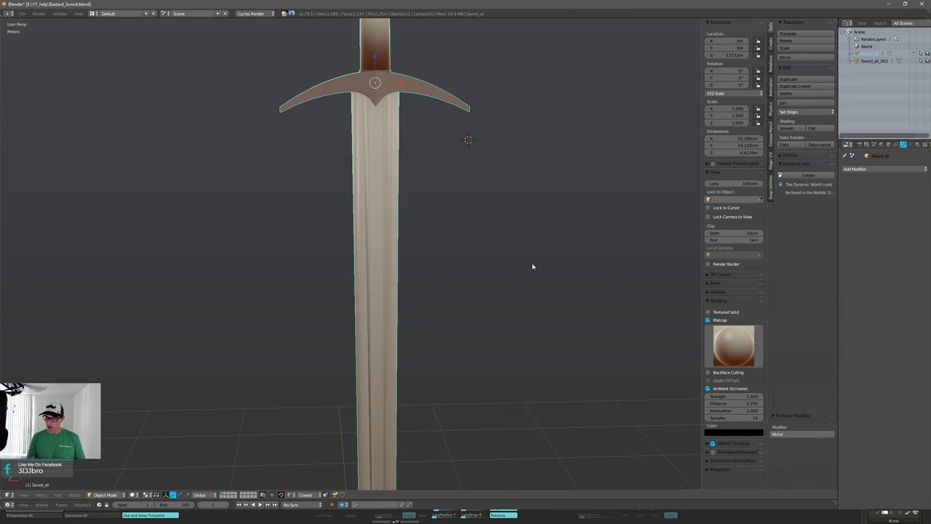
{"action": "key", "text": "Tab"}
{"action": "middle_click_drag", "start_coordinate": [450, 245], "coordinate": [425, 296]}
{"action": "right_click", "coordinate": [390, 292]}
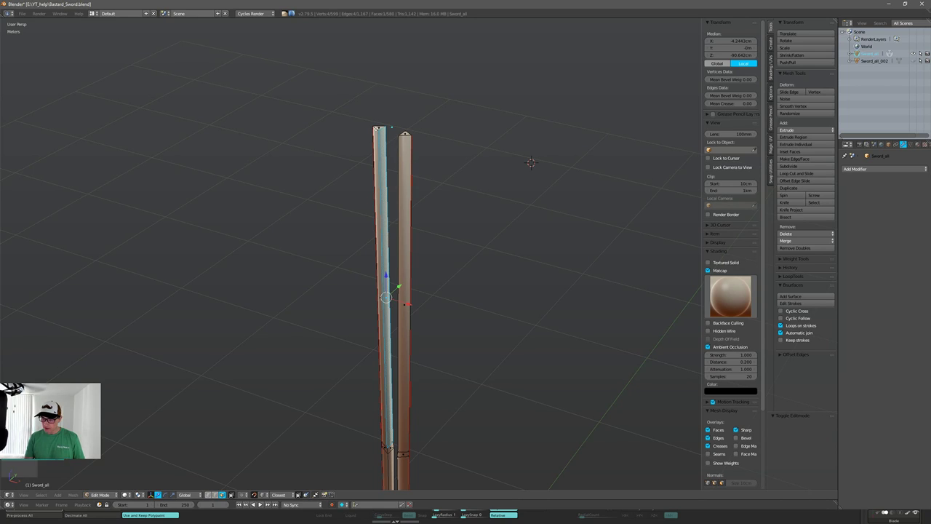
Add a cross edge loop and add the lower inner blade face to the selection.
{"action": "key", "text": "ctrl+r"}
{"action": "left_click", "coordinate": [393, 256]}
{"action": "scroll", "coordinate": [422, 182], "scroll_direction": "up", "scroll_amount": 5}
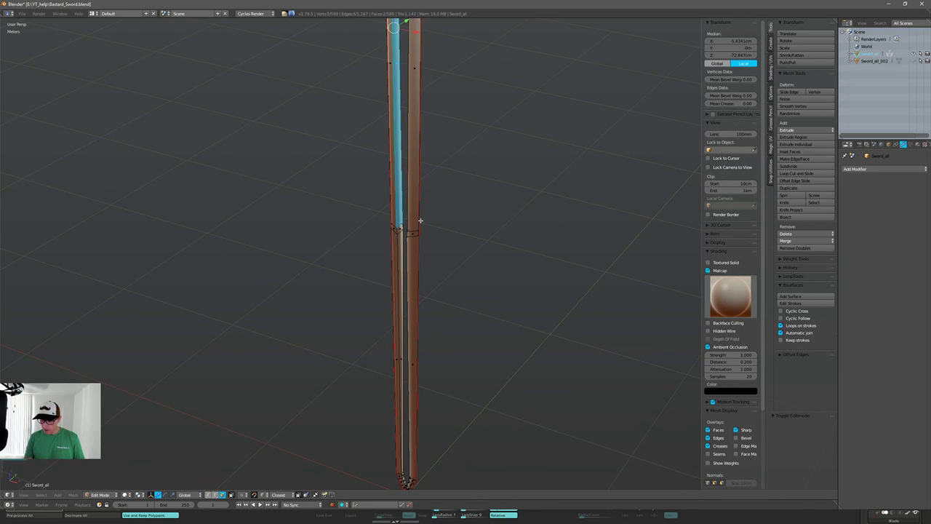
{"action": "right_click", "coordinate": [399, 254], "text": "shift"}
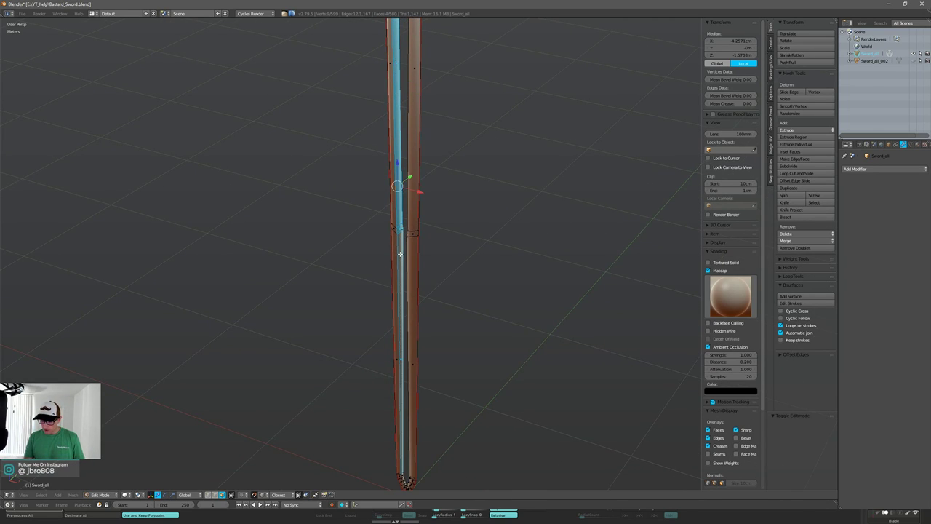
{"action": "middle_click_drag", "start_coordinate": [400, 255], "coordinate": [439, 245]}
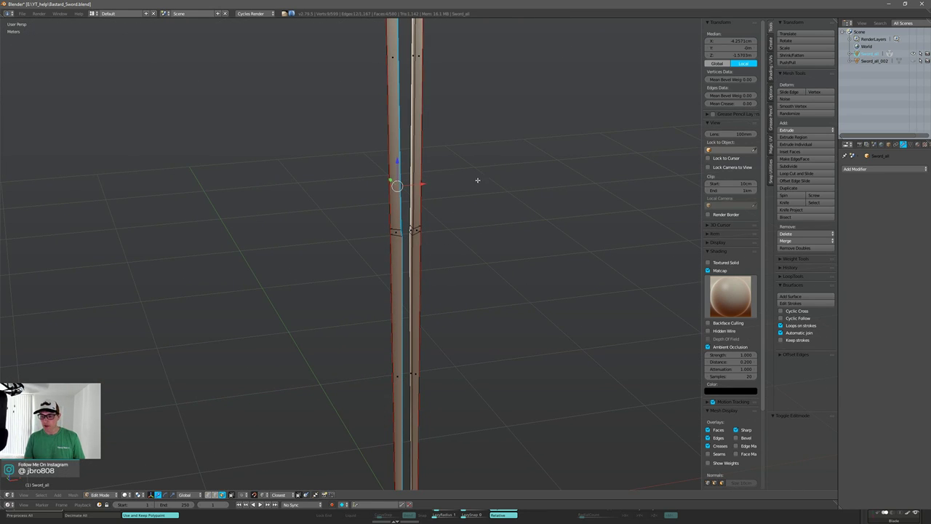
{"action": "middle_click_drag", "start_coordinate": [494, 154], "coordinate": [511, 266], "text": "shift"}
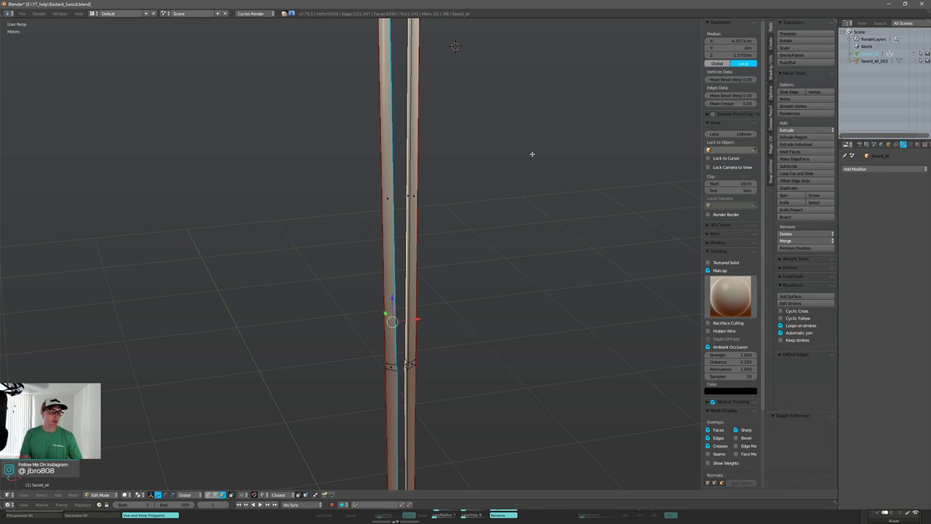
{"action": "middle_click_drag", "start_coordinate": [531, 141], "coordinate": [487, 184]}
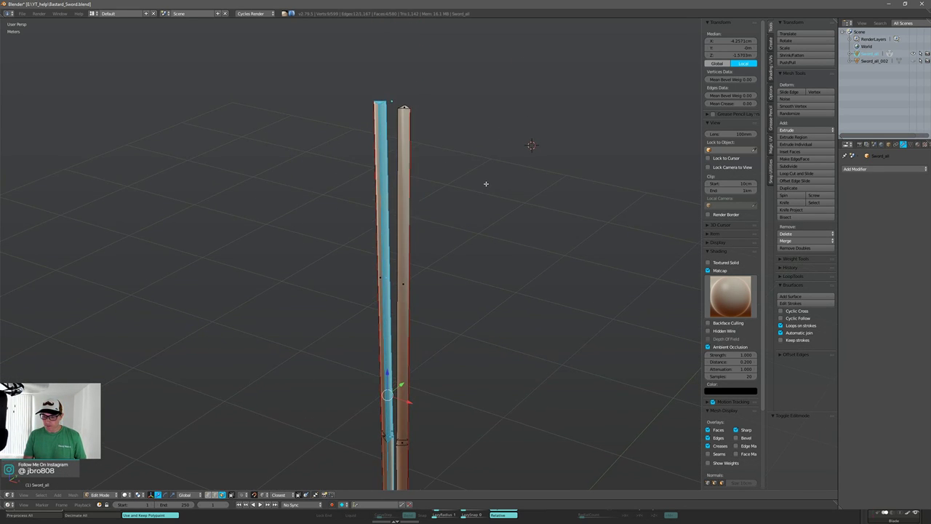
{"action": "scroll", "coordinate": [483, 181], "scroll_direction": "up", "scroll_amount": 2}
Delete the selected inner blade faces with the Faces delete option.
{"action": "key", "text": "x"}
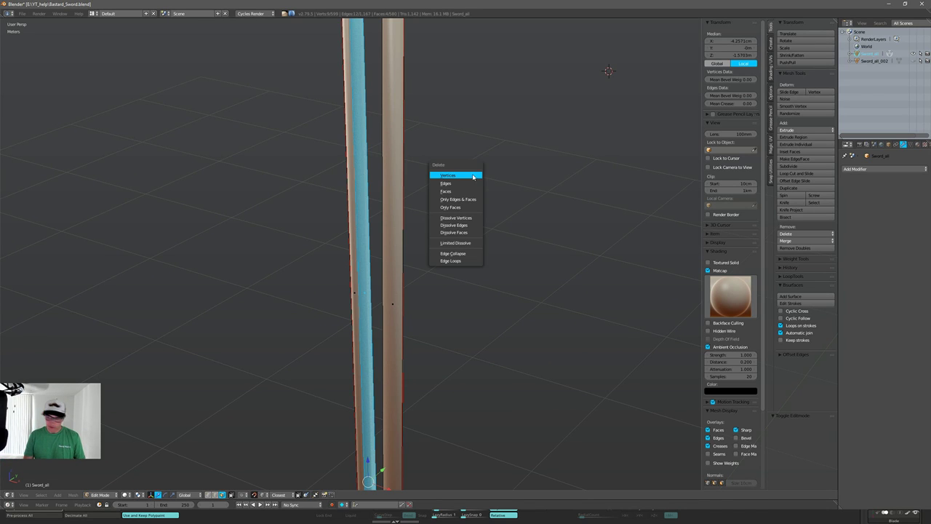
{"action": "left_click", "coordinate": [470, 190]}
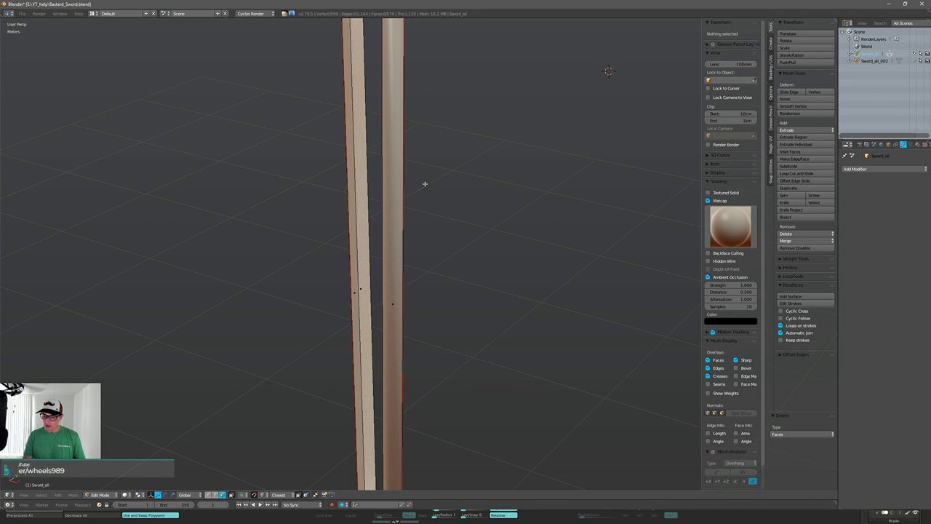
{"action": "right_click", "coordinate": [359, 211]}
{"action": "middle_click_drag", "start_coordinate": [360, 212], "coordinate": [492, 201]}
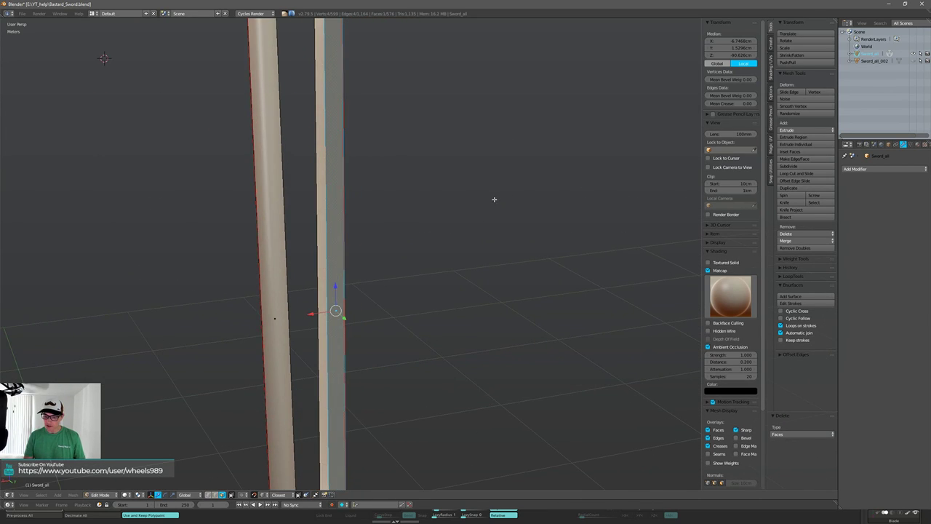
Shade the viewport with the red matcap.
{"action": "left_click", "coordinate": [723, 316]}
{"action": "left_click", "coordinate": [666, 341]}
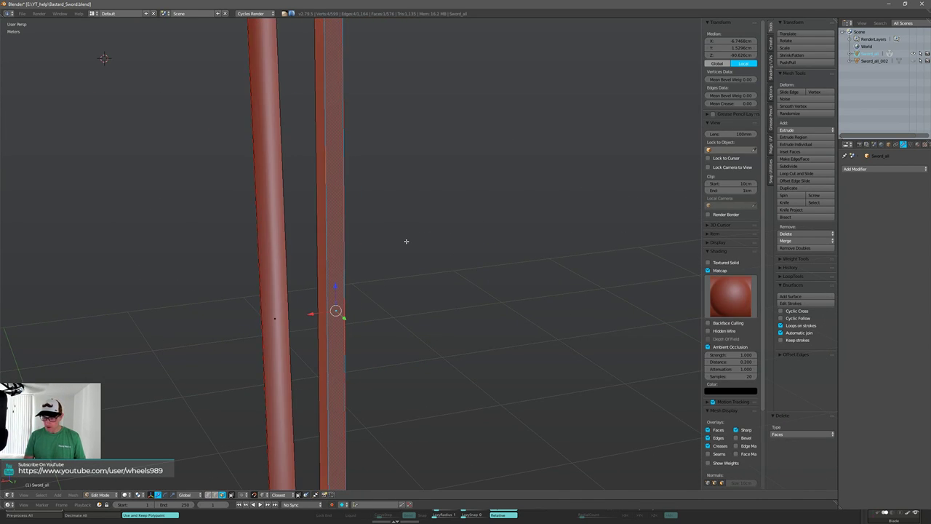
{"action": "middle_click_drag", "start_coordinate": [407, 241], "coordinate": [426, 248]}
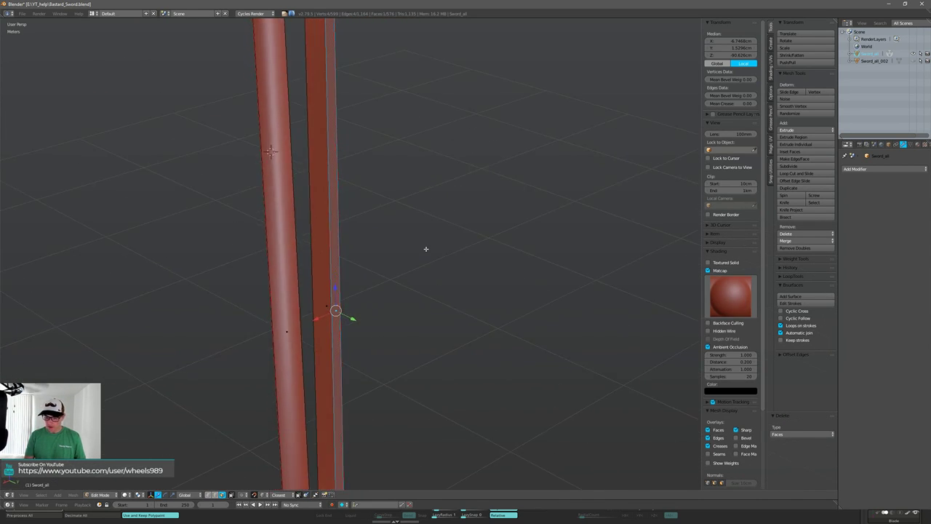
Switch to edge select mode and select an edge along the blade.
{"action": "key", "text": "2"}
{"action": "right_click", "coordinate": [315, 246]}
{"action": "middle_click_drag", "start_coordinate": [368, 254], "coordinate": [328, 264]}
{"action": "scroll", "coordinate": [342, 255], "scroll_direction": "down", "scroll_amount": 3}
{"action": "middle_click_drag", "start_coordinate": [404, 171], "coordinate": [433, 209]}
{"action": "scroll", "coordinate": [386, 172], "scroll_direction": "up", "scroll_amount": 4}
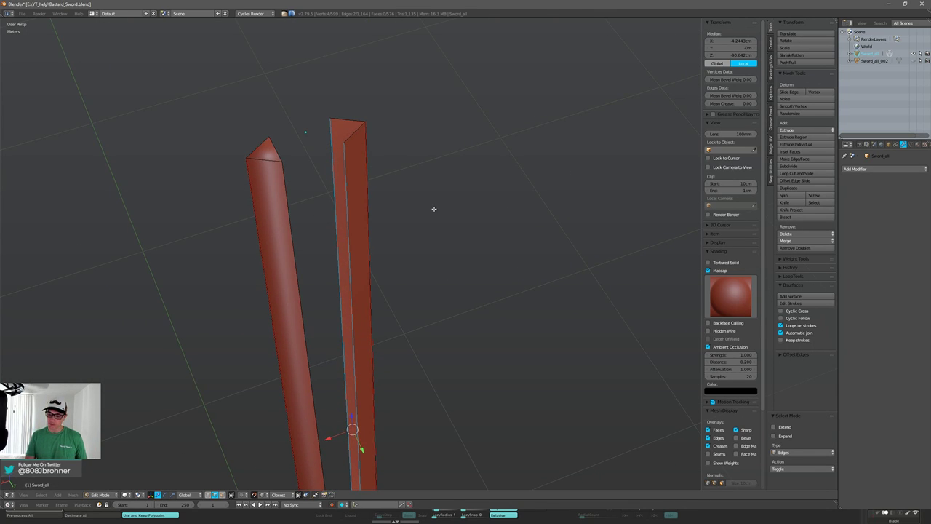
Toggle the whole-mesh selection and view the blade halves upright.
{"action": "key", "text": "a"}
{"action": "key", "text": "a"}
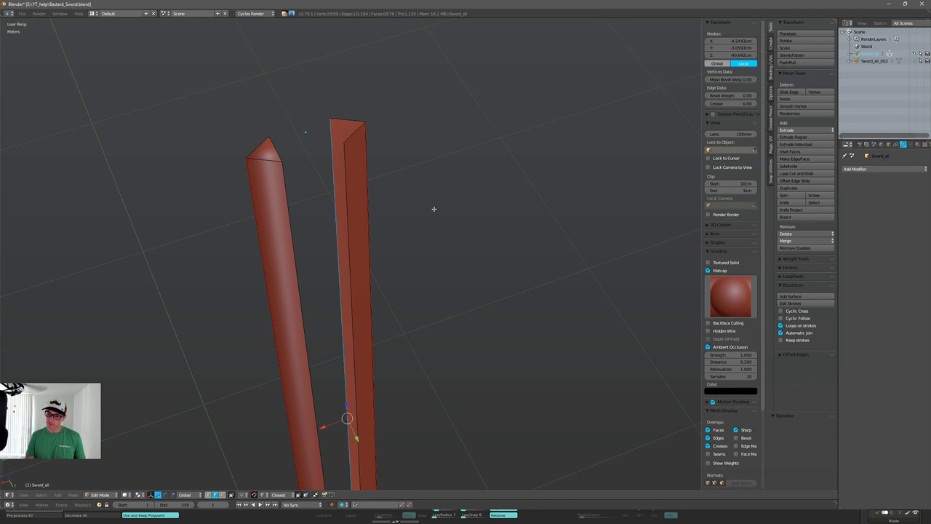
{"action": "key", "text": "ctrl+z"}
{"action": "key", "text": "a"}
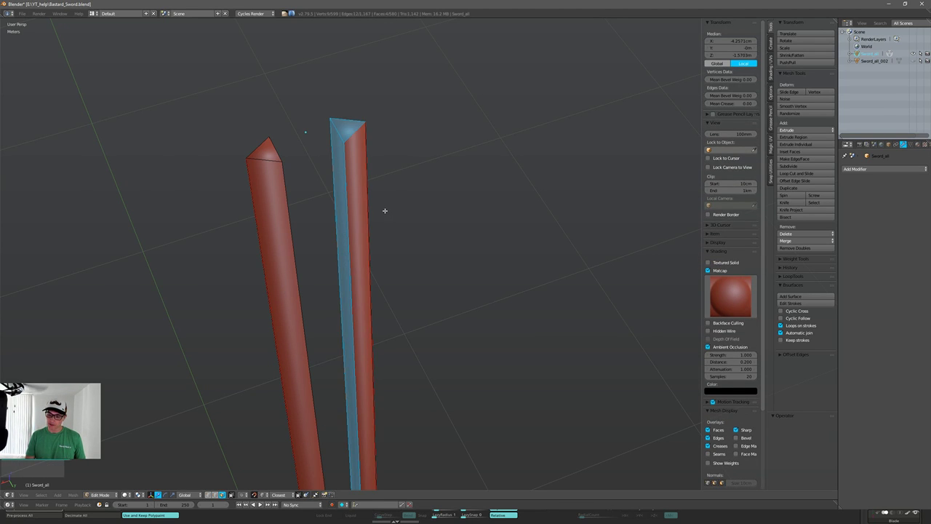
{"action": "middle_click_drag", "start_coordinate": [386, 208], "coordinate": [413, 229]}
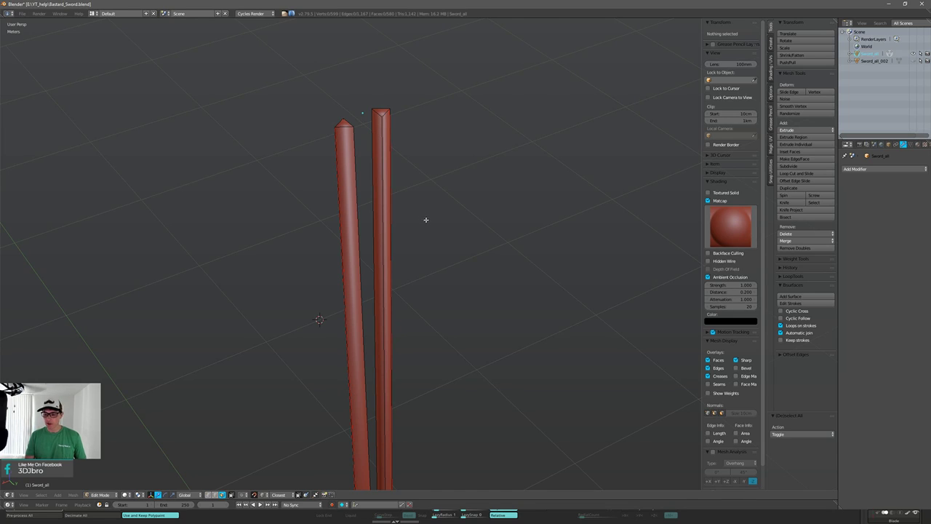
{"action": "middle_click_drag", "start_coordinate": [425, 218], "coordinate": [403, 208]}
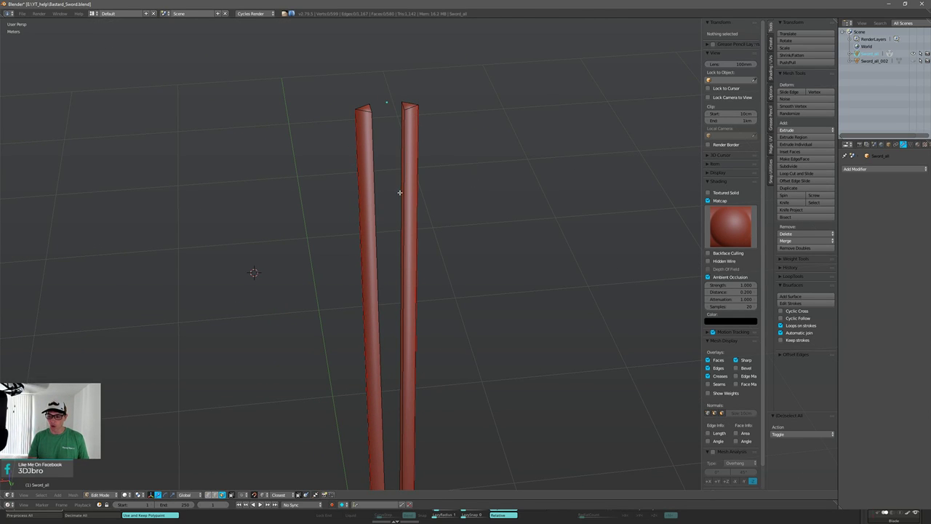
{"action": "middle_click_drag", "start_coordinate": [426, 391], "coordinate": [472, 291]}
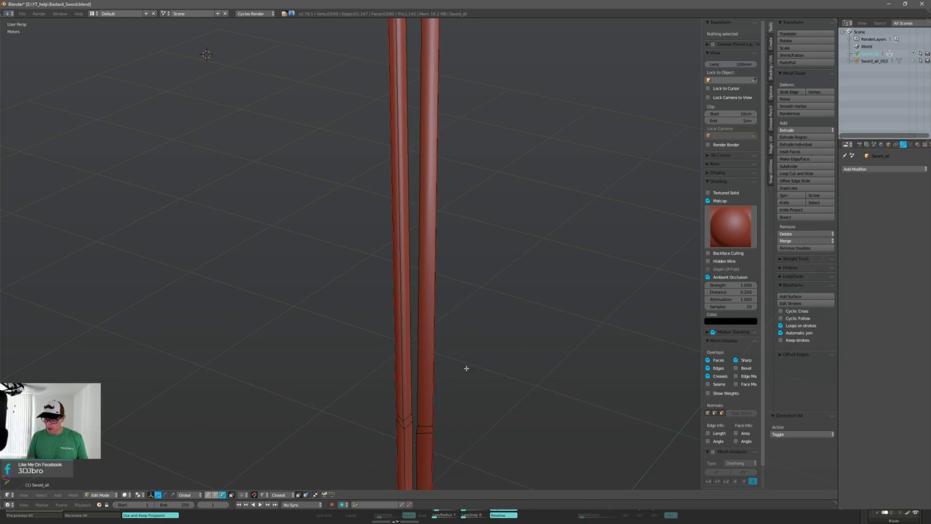
{"action": "middle_click_drag", "start_coordinate": [466, 366], "coordinate": [459, 345]}
{"action": "middle_click_drag", "start_coordinate": [427, 214], "coordinate": [463, 211]}
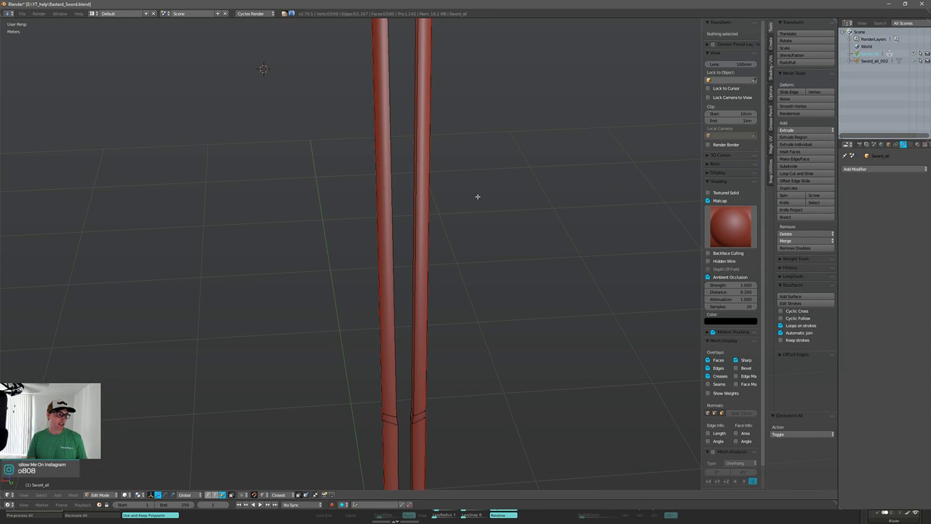
{"action": "middle_click_drag", "start_coordinate": [473, 195], "coordinate": [490, 216]}
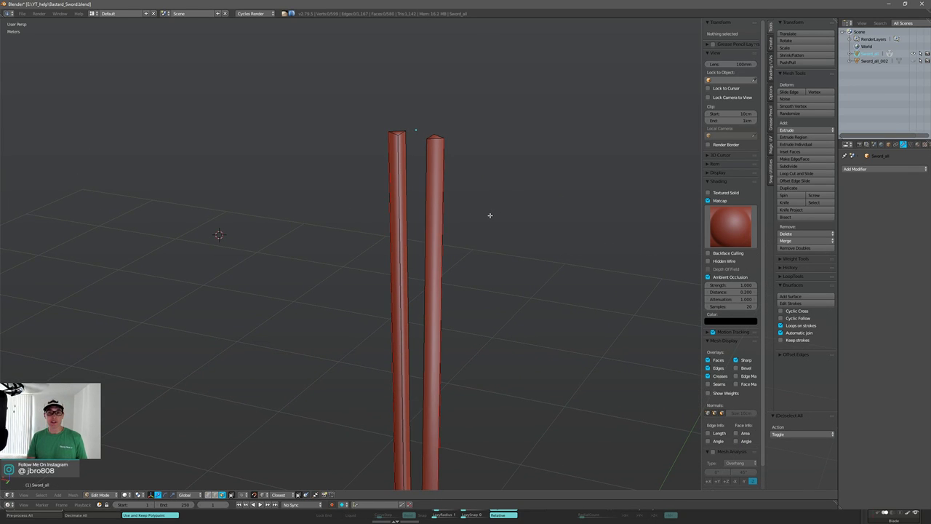
{"action": "mouse_move", "coordinate": [488, 211]}
{"action": "middle_mouse_down"}
{"action": "mouse_move", "coordinate": [500, 211]}
{"action": "mouse_move", "coordinate": [491, 214]}
{"action": "middle_mouse_up"}
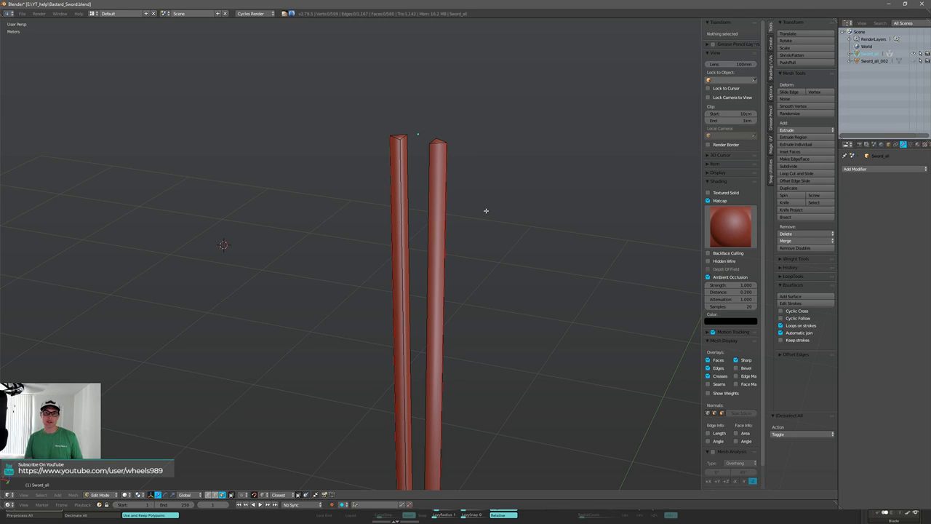
{"action": "scroll", "coordinate": [484, 207], "scroll_direction": "up", "scroll_amount": 3}
{"action": "scroll", "coordinate": [478, 214], "scroll_direction": "down", "scroll_amount": 3}
{"action": "middle_click_drag", "start_coordinate": [477, 214], "coordinate": [481, 211]}
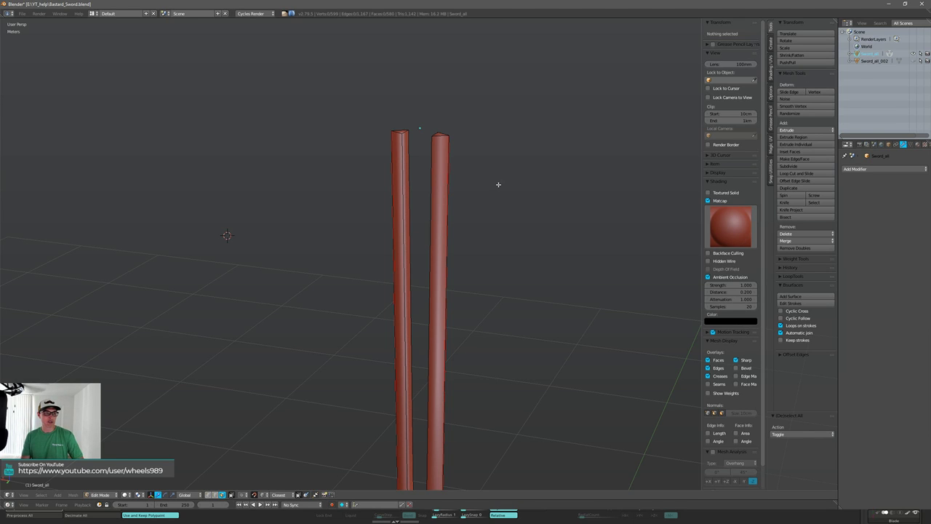
{"action": "middle_click_drag", "start_coordinate": [488, 189], "coordinate": [427, 193]}
{"action": "scroll", "coordinate": [427, 193], "scroll_direction": "up", "scroll_amount": 3}
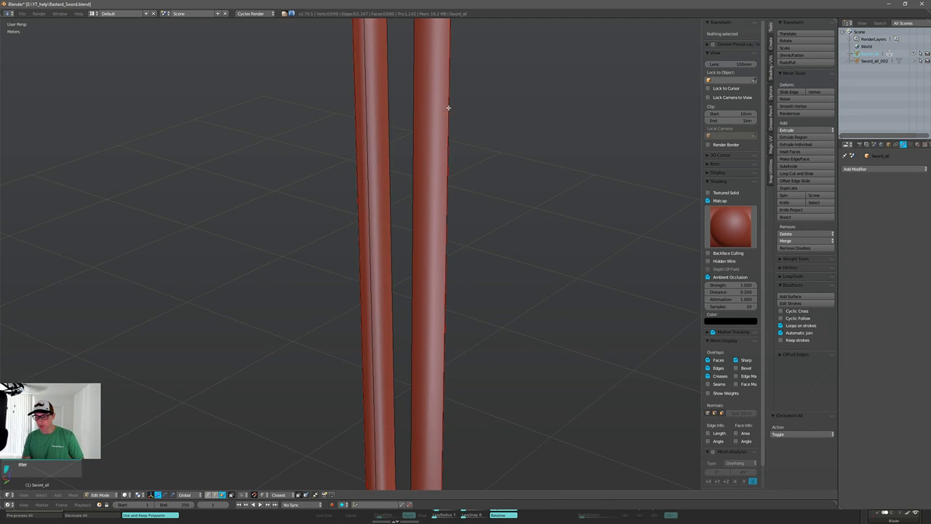
{"action": "scroll", "coordinate": [448, 107], "scroll_direction": "down", "scroll_amount": 4}
{"action": "key", "text": "ctrl+z"}
{"action": "key", "text": "ctrl+shift+z"}
{"action": "key", "text": "ctrl+z"}
{"action": "key", "text": "ctrl+shift+z"}
{"action": "middle_click_drag", "start_coordinate": [437, 183], "coordinate": [469, 175]}
{"action": "key", "text": "ctrl+z"}
{"action": "key", "text": "ctrl+shift+z"}
{"action": "key", "text": "ctrl+z"}
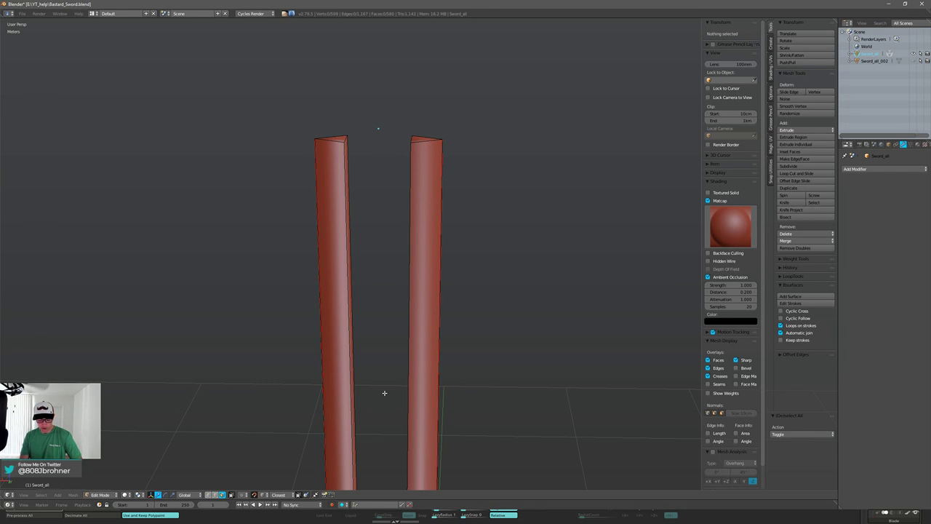
{"action": "key", "text": "ctrl+shift+z"}
{"action": "key", "text": "ctrl+z"}
{"action": "key", "text": "ctrl+shift+z"}
{"action": "middle_click_drag", "start_coordinate": [458, 191], "coordinate": [422, 149]}
{"action": "key", "text": "ctrl+z"}
{"action": "key", "text": "ctrl+shift+z"}
{"action": "key", "text": "ctrl+z"}
{"action": "key", "text": "ctrl+shift+z"}
{"action": "key", "text": "ctrl+z"}
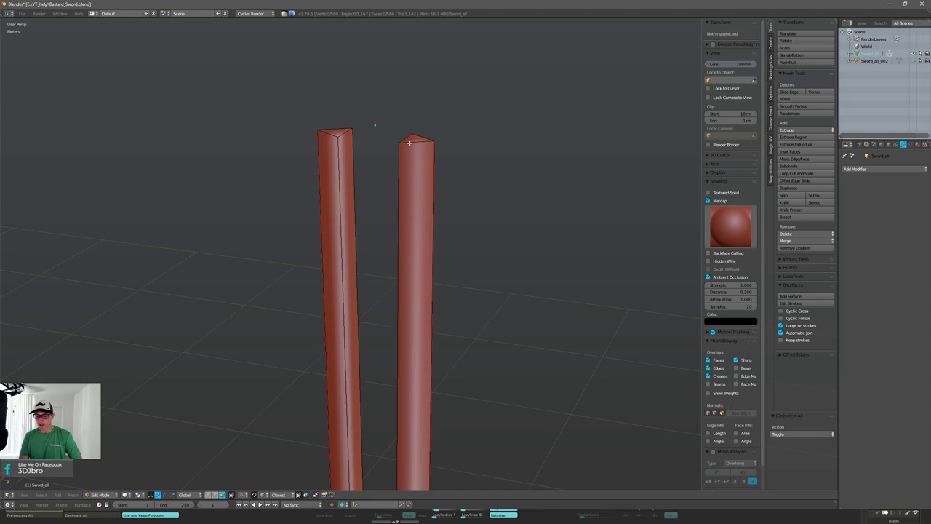
{"action": "key", "text": "ctrl+shift+z"}
{"action": "key", "text": "ctrl+z"}
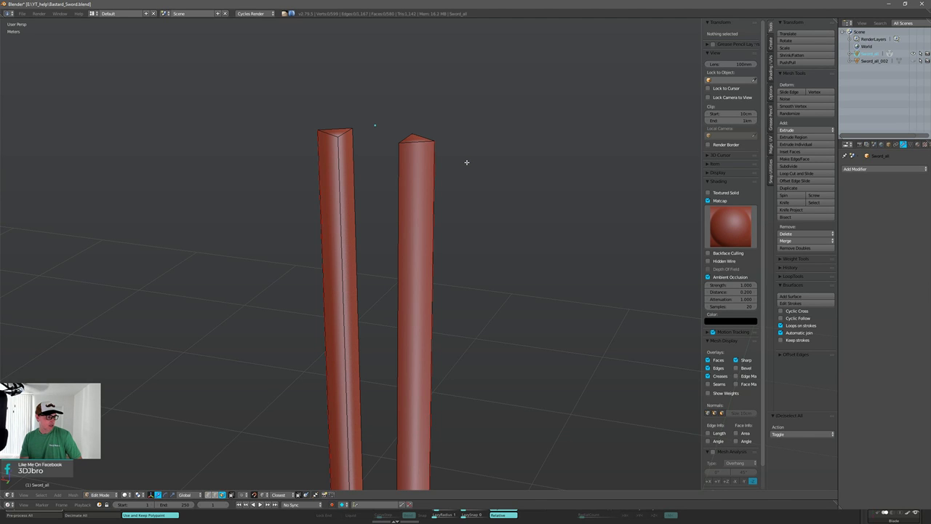
{"action": "key", "text": "ctrl+shift+z"}
{"action": "scroll", "coordinate": [475, 183], "scroll_direction": "down", "scroll_amount": 3}
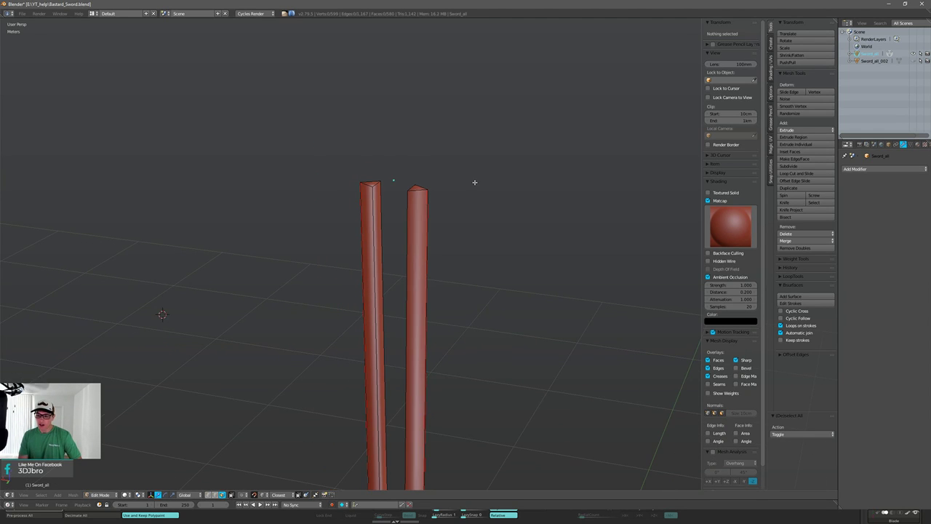
{"action": "key", "text": "ctrl+z"}
{"action": "middle_click_drag", "start_coordinate": [476, 184], "coordinate": [508, 180]}
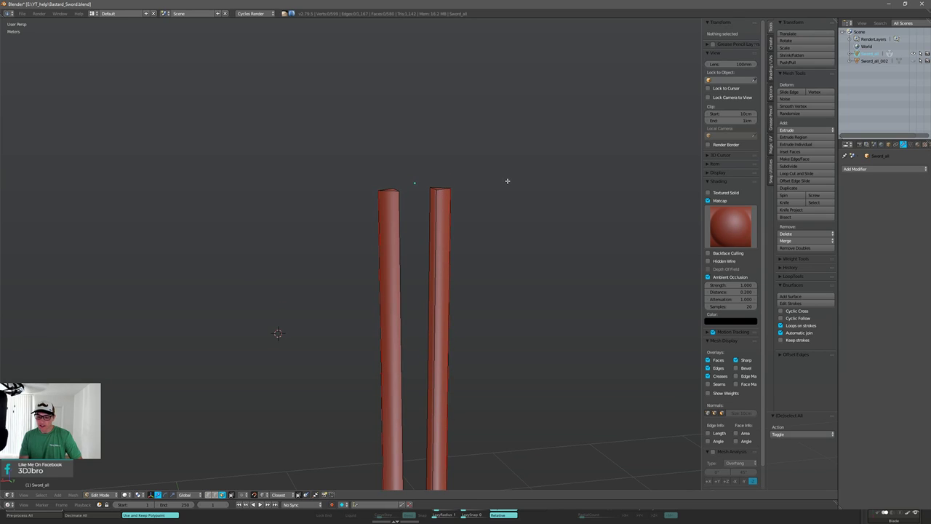
{"action": "middle_click_drag", "start_coordinate": [510, 141], "coordinate": [497, 146]}
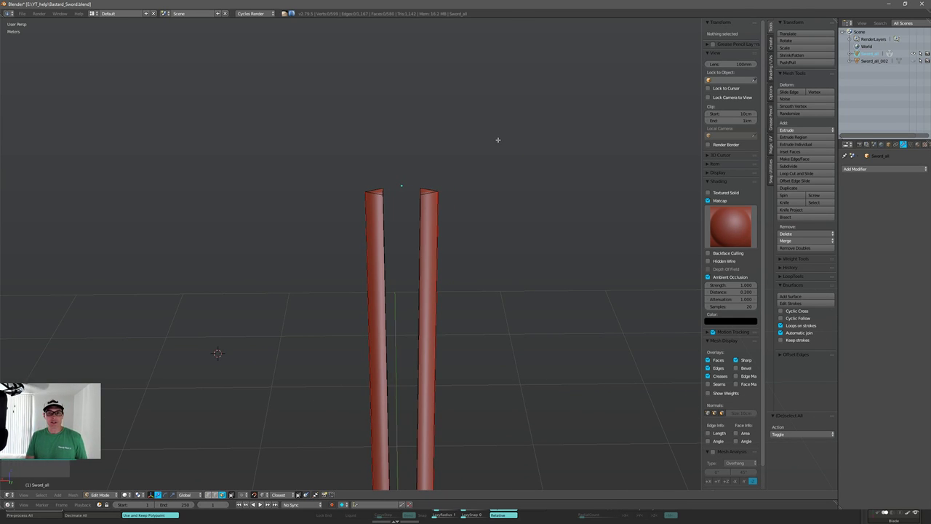
{"action": "scroll", "coordinate": [497, 139], "scroll_direction": "down", "scroll_amount": 2}
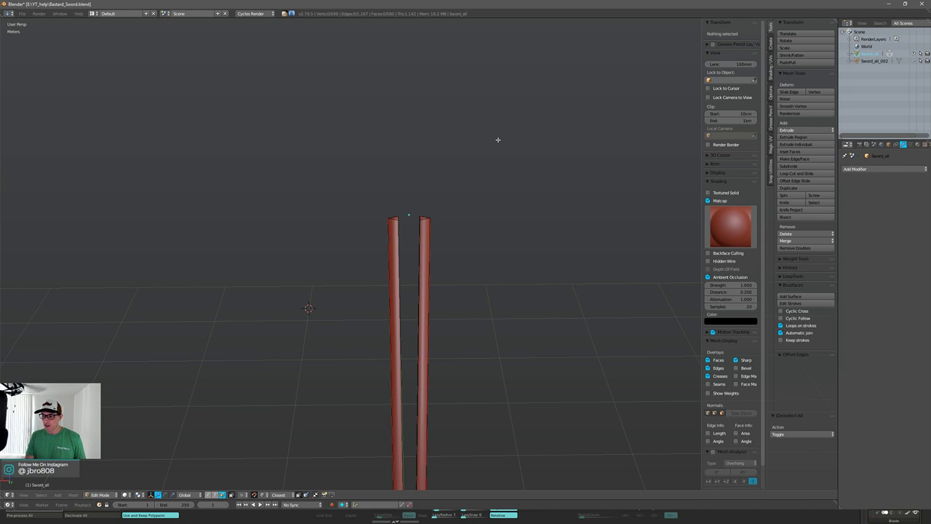
{"action": "middle_click_drag", "start_coordinate": [498, 139], "coordinate": [488, 145]}
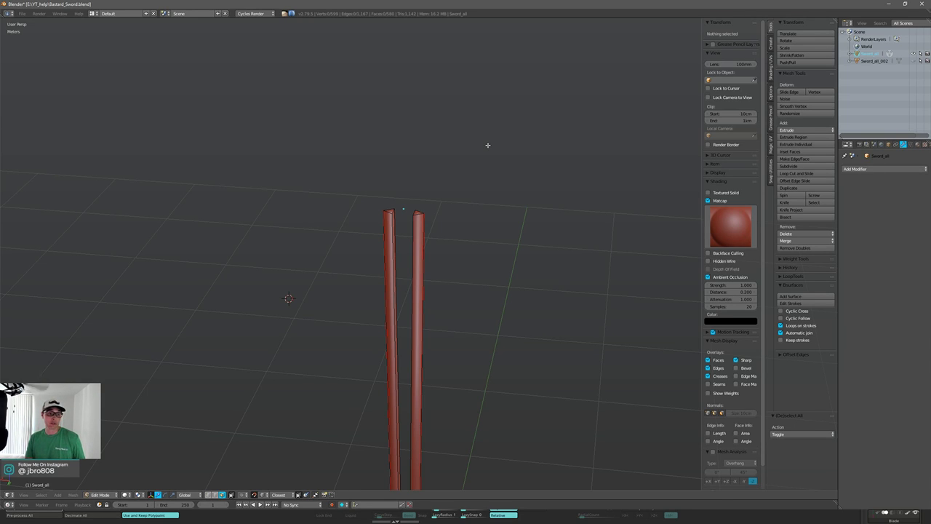
{"action": "mouse_move", "coordinate": [489, 145]}
{"action": "middle_mouse_down"}
{"action": "mouse_move", "coordinate": [496, 146]}
{"action": "mouse_move", "coordinate": [491, 151]}
{"action": "middle_mouse_up"}
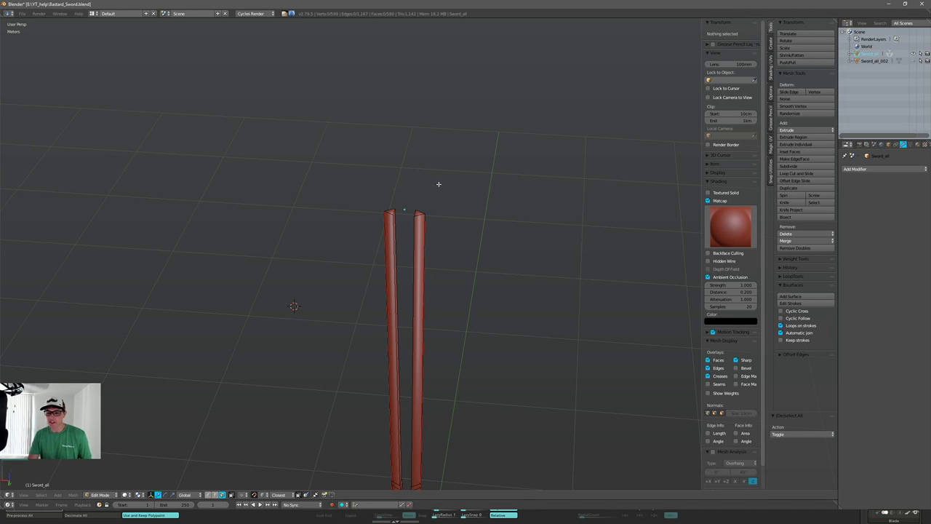
{"action": "middle_click_drag", "start_coordinate": [440, 186], "coordinate": [441, 170]}
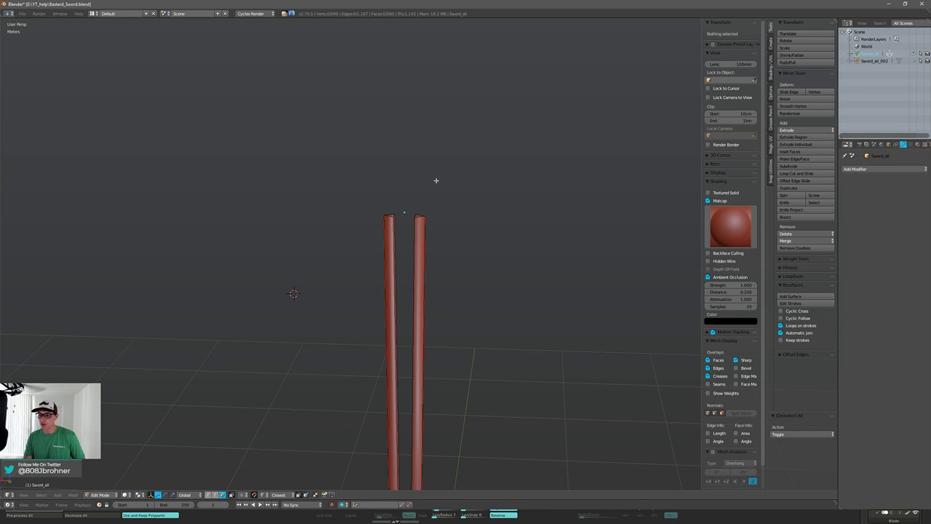
{"action": "middle_click_drag", "start_coordinate": [432, 183], "coordinate": [452, 156], "text": "shift"}
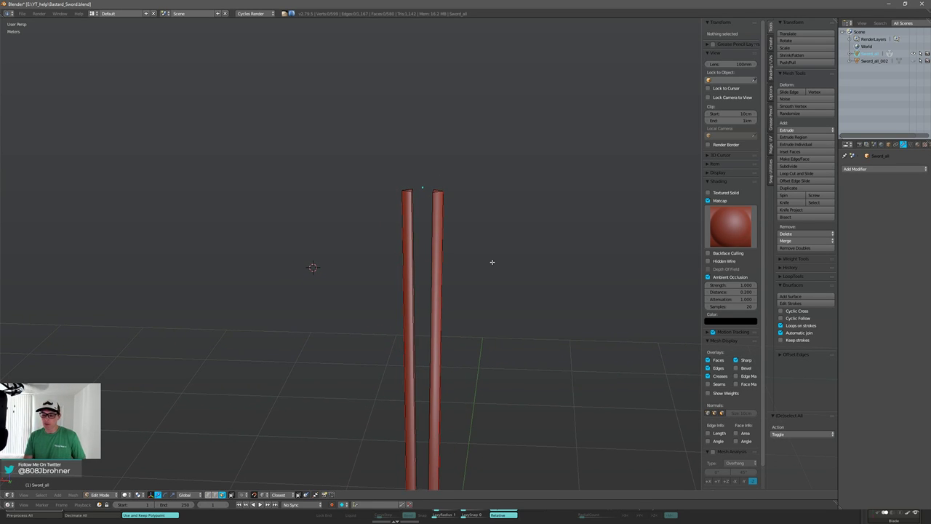
{"action": "scroll", "coordinate": [492, 262], "scroll_direction": "down", "scroll_amount": 2}
{"action": "mouse_move", "coordinate": [492, 262]}
{"action": "middle_mouse_down"}
{"action": "mouse_move", "coordinate": [499, 268]}
{"action": "mouse_move", "coordinate": [480, 269]}
{"action": "middle_mouse_up"}
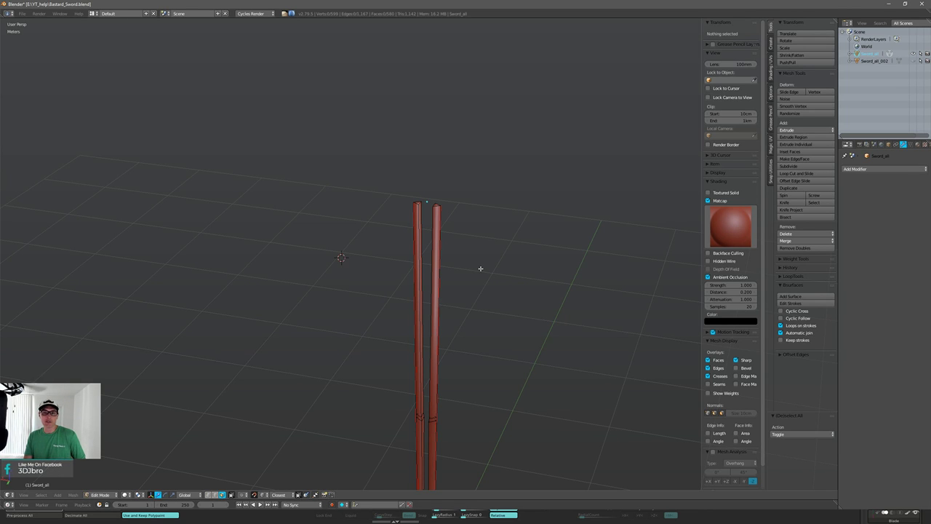
{"action": "mouse_move", "coordinate": [481, 269]}
{"action": "middle_mouse_down"}
{"action": "mouse_move", "coordinate": [484, 257]}
{"action": "mouse_move", "coordinate": [490, 267]}
{"action": "middle_mouse_up"}
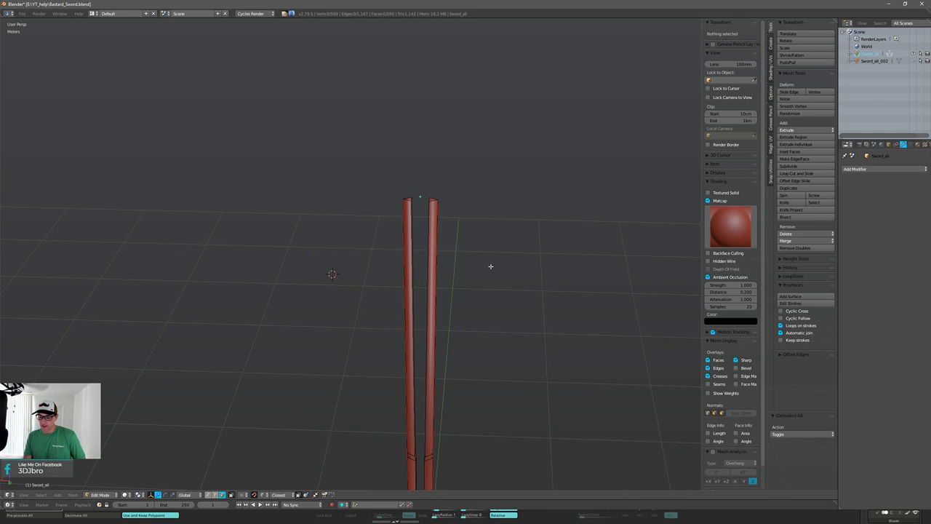
{"action": "middle_click_drag", "start_coordinate": [494, 218], "coordinate": [437, 274], "text": "shift"}
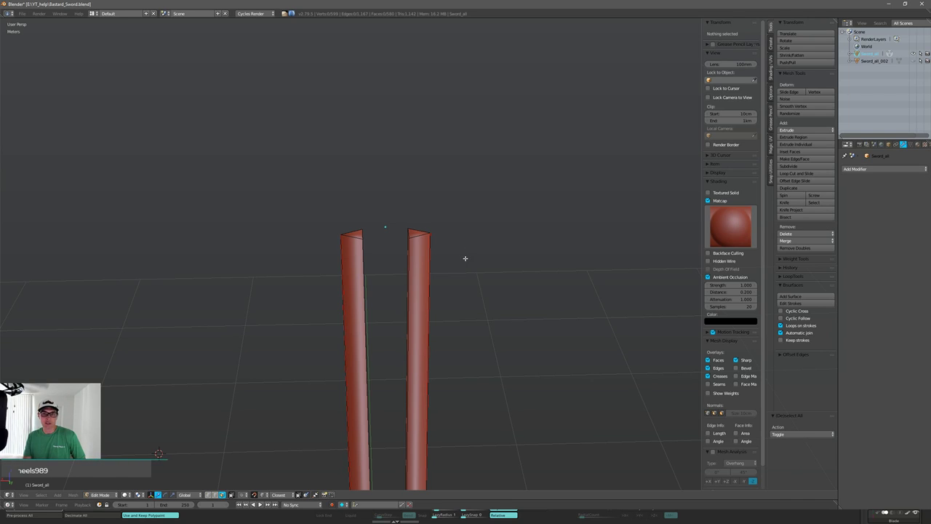
{"action": "middle_click_drag", "start_coordinate": [472, 251], "coordinate": [490, 249]}
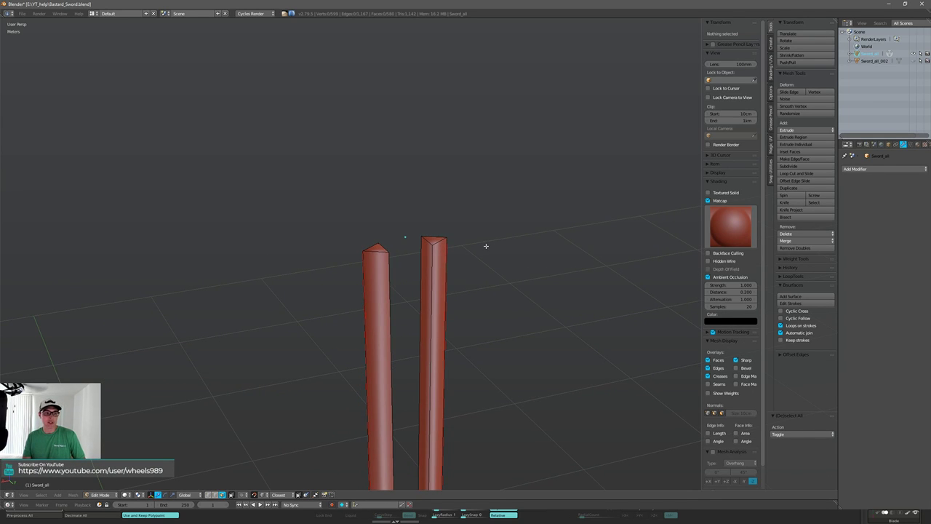
{"action": "middle_click_drag", "start_coordinate": [546, 223], "coordinate": [527, 227]}
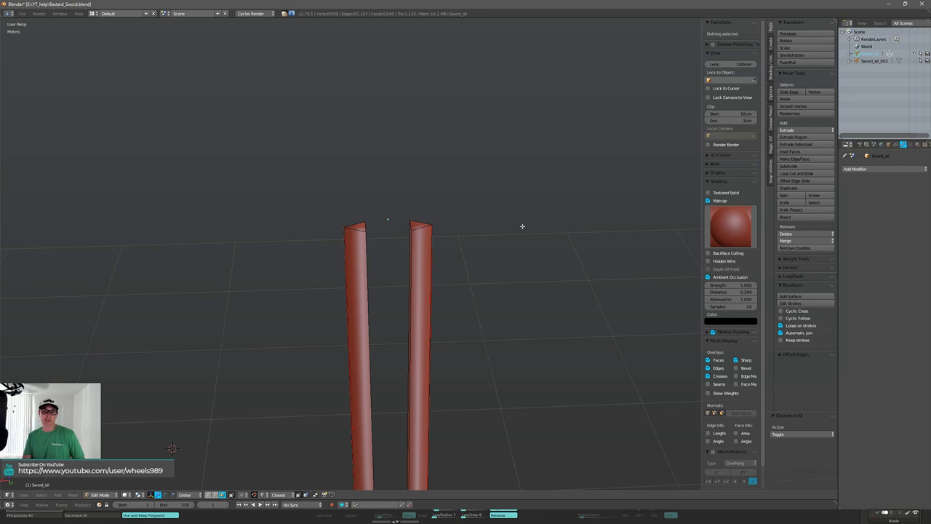
{"action": "mouse_move", "coordinate": [523, 226]}
{"action": "middle_mouse_down"}
{"action": "mouse_move", "coordinate": [585, 211]}
{"action": "mouse_move", "coordinate": [571, 199]}
{"action": "mouse_move", "coordinate": [555, 212]}
{"action": "mouse_move", "coordinate": [507, 217]}
{"action": "middle_mouse_up"}
{"action": "mouse_move", "coordinate": [403, 187]}
{"action": "middle_mouse_down"}
{"action": "mouse_move", "coordinate": [393, 181]}
{"action": "mouse_move", "coordinate": [404, 174]}
{"action": "middle_mouse_up"}
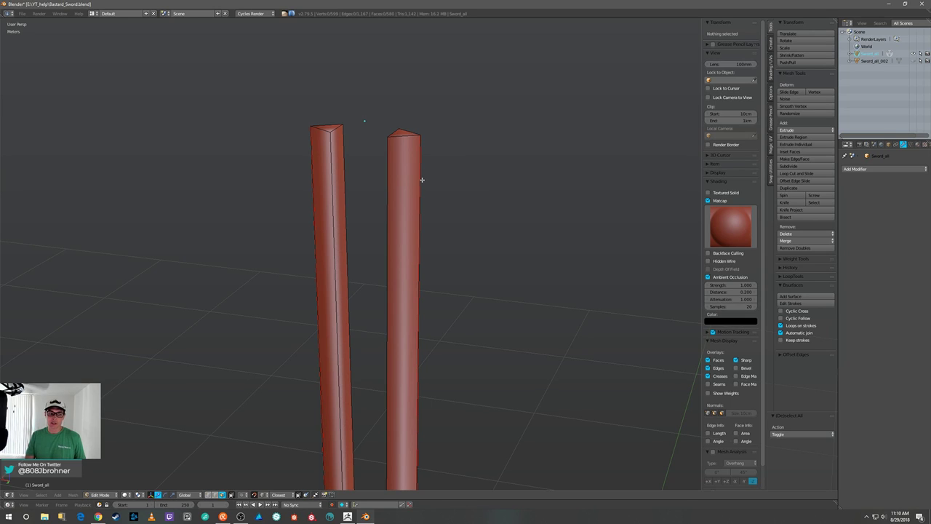
{"action": "middle_click_drag", "start_coordinate": [493, 156], "coordinate": [470, 191]}
{"action": "scroll", "coordinate": [488, 166], "scroll_direction": "down", "scroll_amount": 2}
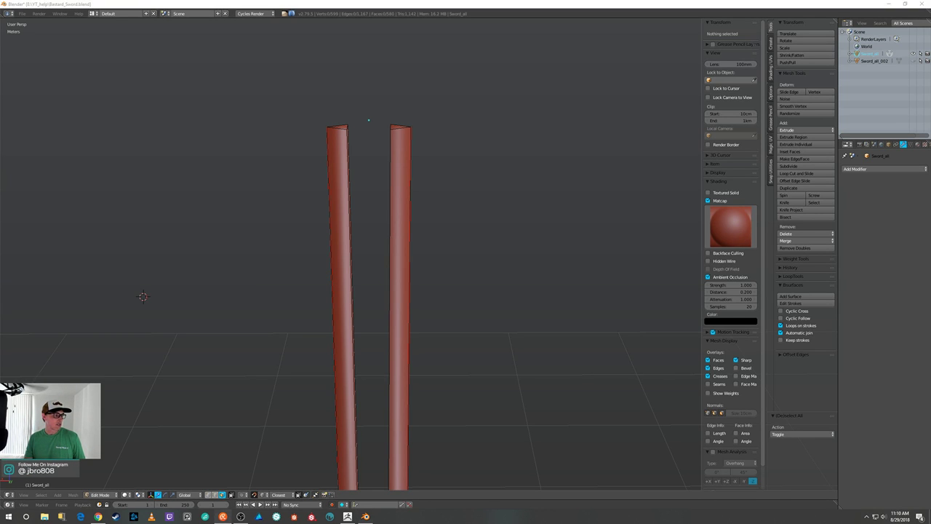
{"action": "left_click", "coordinate": [44, 53]}
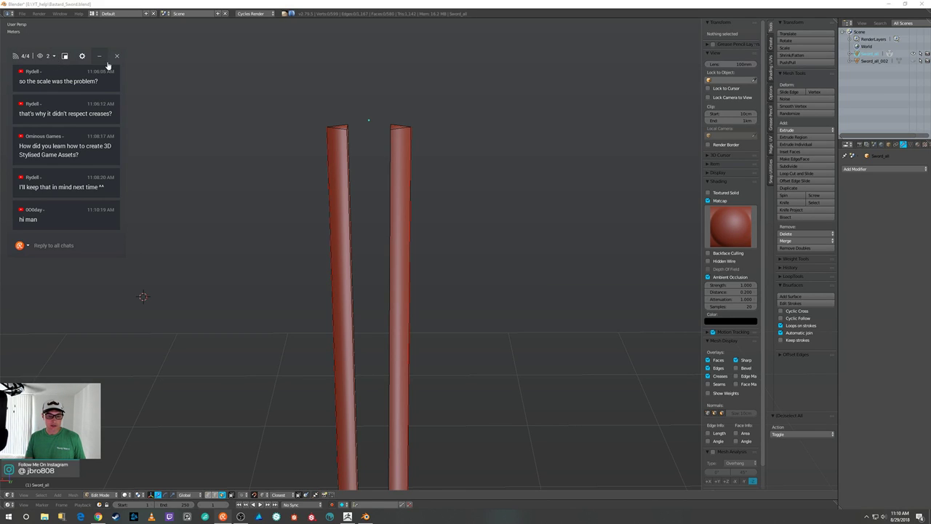
{"action": "left_click", "coordinate": [52, 58]}
{"action": "left_click", "coordinate": [53, 58]}
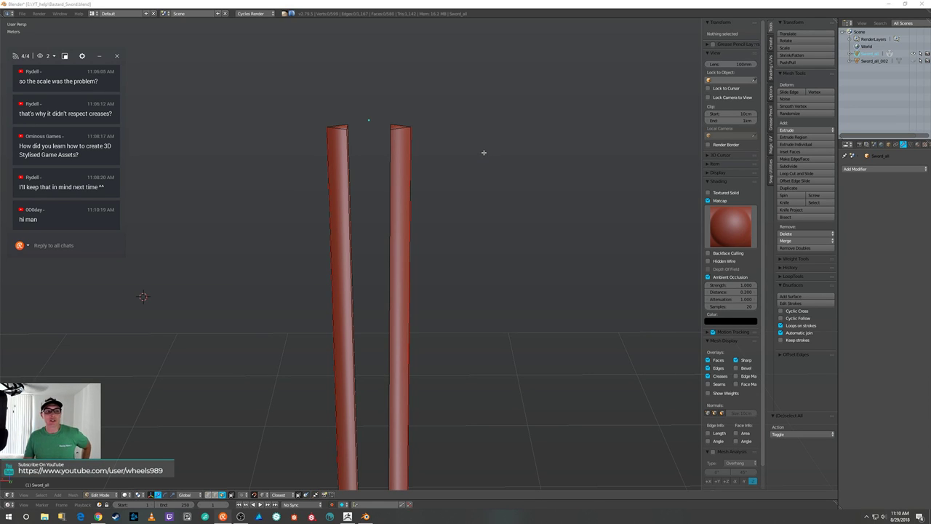
{"action": "middle_click_drag", "start_coordinate": [516, 129], "coordinate": [511, 122]}
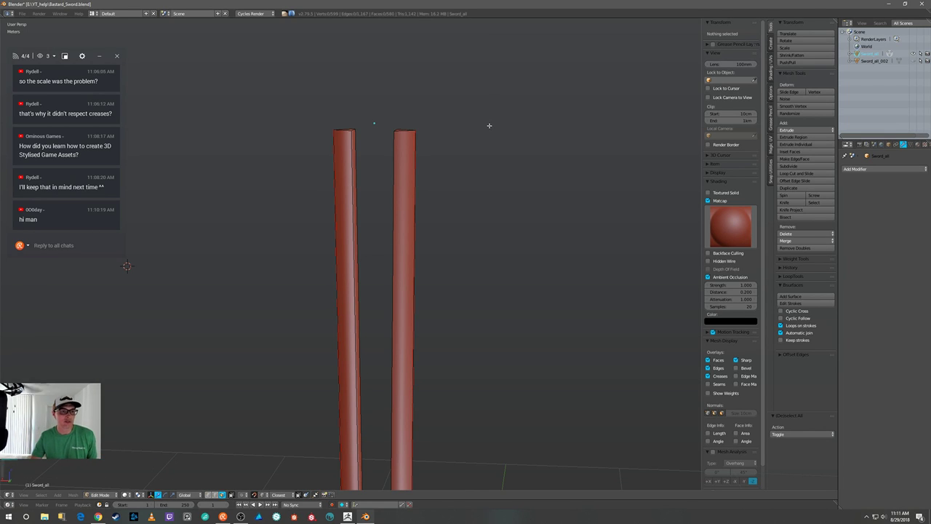
{"action": "middle_click_drag", "start_coordinate": [483, 138], "coordinate": [477, 161]}
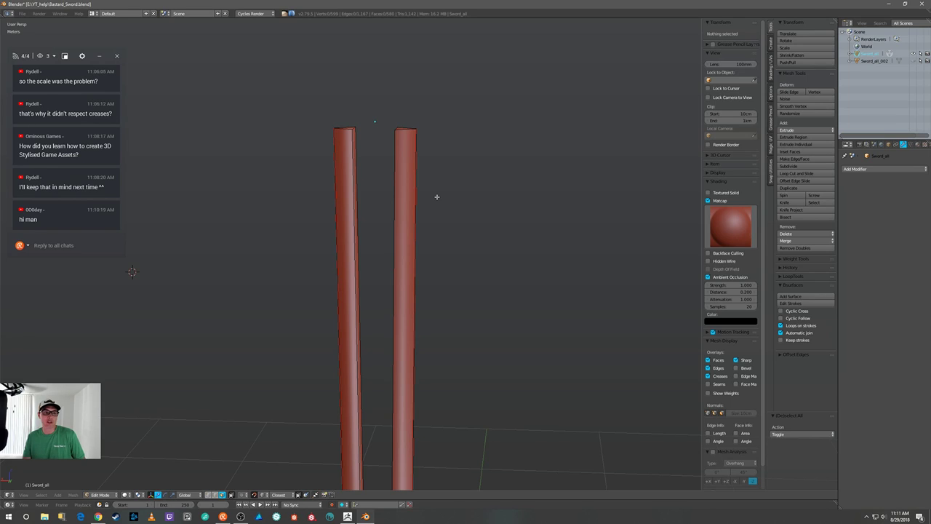
{"action": "middle_click_drag", "start_coordinate": [435, 195], "coordinate": [440, 194]}
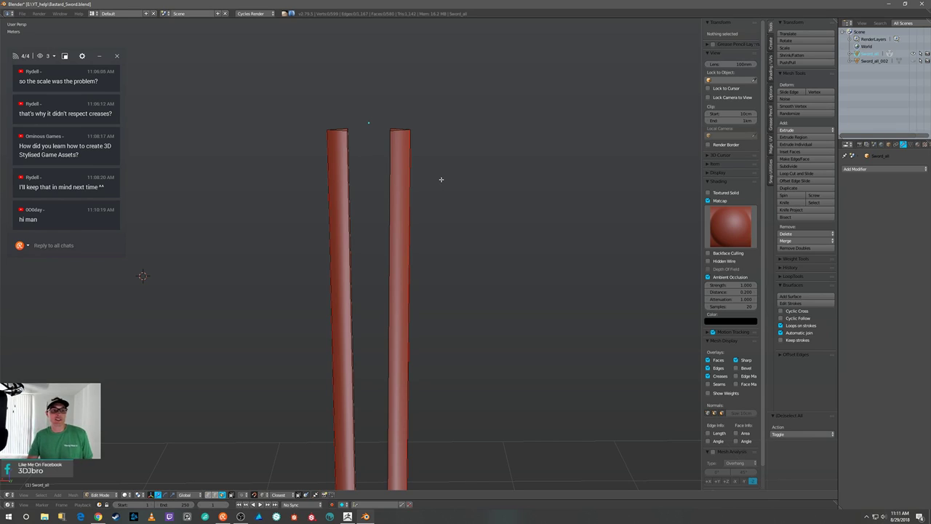
{"action": "middle_click_drag", "start_coordinate": [439, 190], "coordinate": [399, 189]}
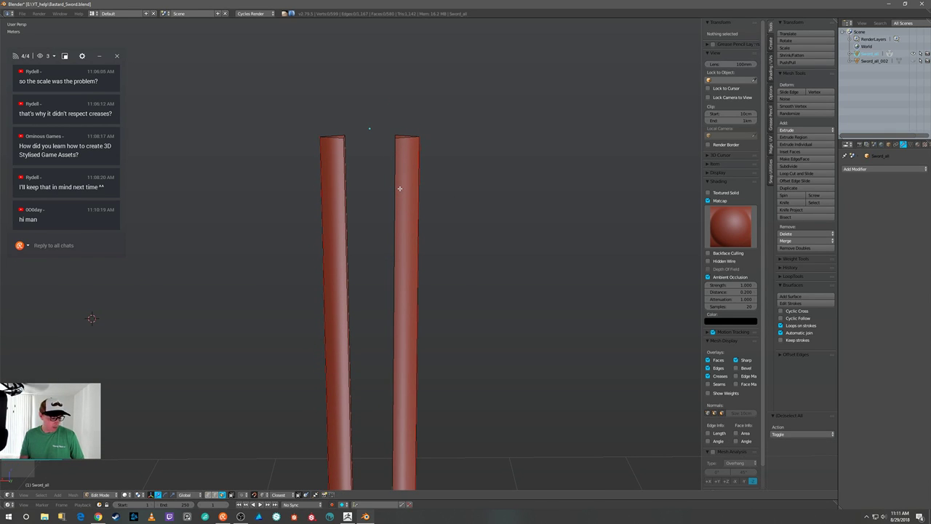
Snap the 3D cursor to the world centre with Shift+S Cursor to Center.
{"action": "key", "text": "shift+s"}
{"action": "left_click", "coordinate": [422, 181]}
{"action": "mouse_move", "coordinate": [422, 181]}
{"action": "middle_mouse_down"}
{"action": "mouse_move", "coordinate": [414, 185]}
{"action": "mouse_move", "coordinate": [433, 199]}
{"action": "mouse_move", "coordinate": [439, 184]}
{"action": "middle_mouse_up"}
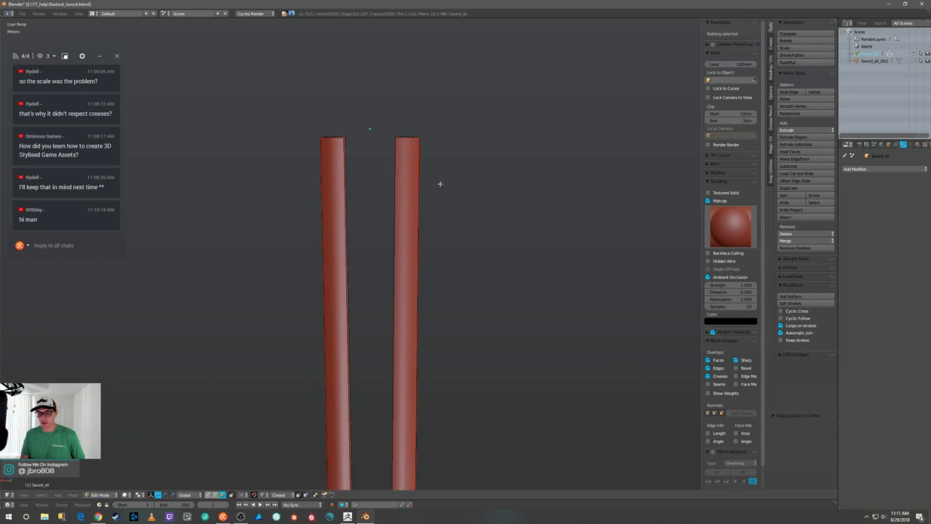
Orbit and zoom around the two blade shafts to inspect them, then return to ZBrush.
{"action": "middle_click_drag", "start_coordinate": [411, 227], "coordinate": [455, 241]}
{"action": "scroll", "coordinate": [413, 176], "scroll_direction": "down", "scroll_amount": 3}
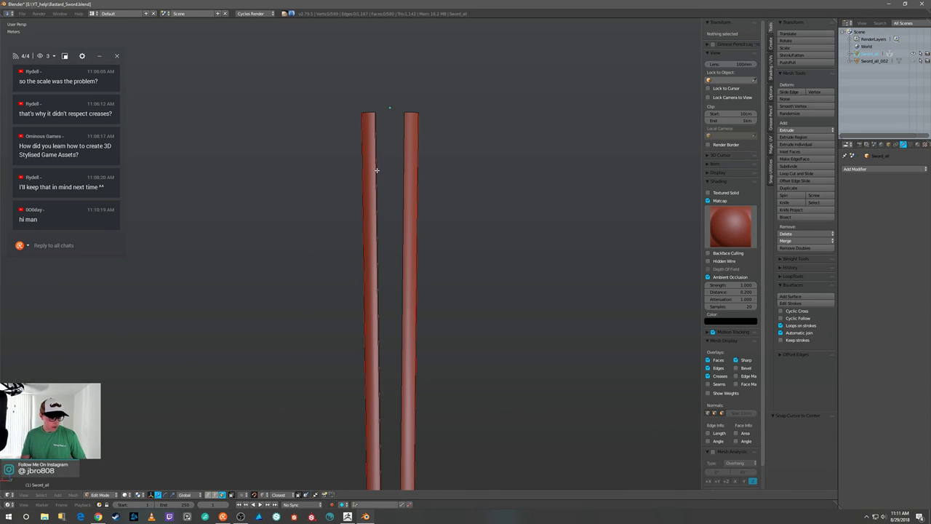
{"action": "middle_click_drag", "start_coordinate": [377, 170], "coordinate": [439, 218]}
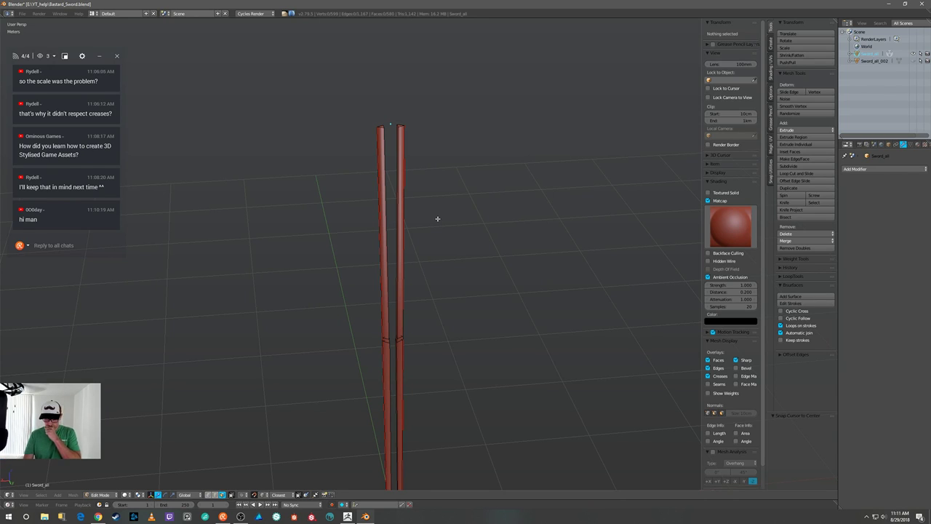
{"action": "middle_click_drag", "start_coordinate": [437, 217], "coordinate": [409, 218]}
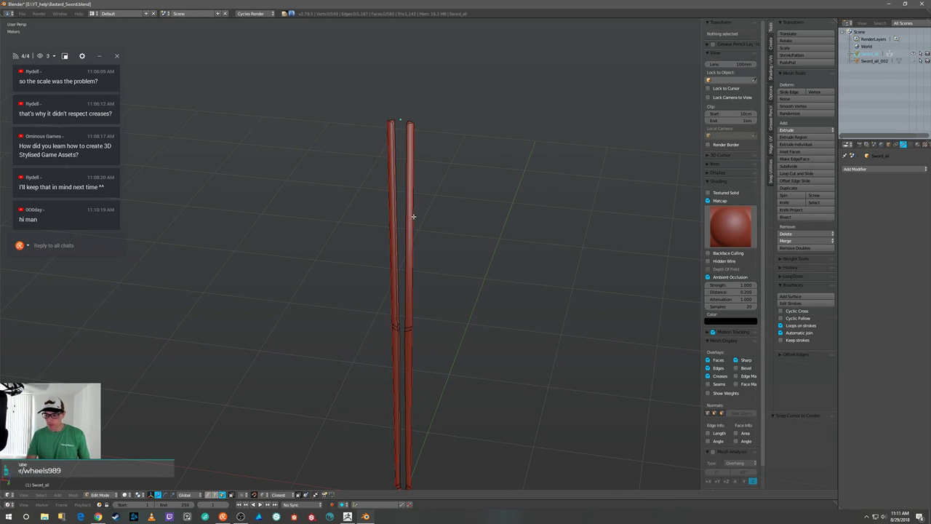
{"action": "scroll", "coordinate": [415, 222], "scroll_direction": "up", "scroll_amount": 3}
{"action": "middle_click_drag", "start_coordinate": [436, 175], "coordinate": [388, 188]}
{"action": "mouse_move", "coordinate": [414, 233]}
{"action": "middle_mouse_down"}
{"action": "mouse_move", "coordinate": [427, 233]}
{"action": "mouse_move", "coordinate": [420, 248]}
{"action": "middle_mouse_up"}
{"action": "middle_click_drag", "start_coordinate": [456, 327], "coordinate": [451, 232]}
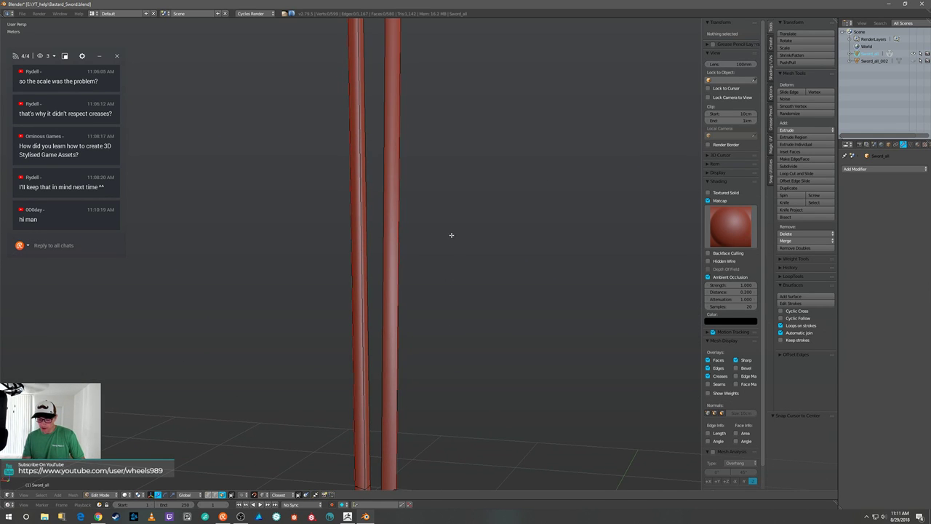
{"action": "middle_click_drag", "start_coordinate": [445, 277], "coordinate": [483, 280]}
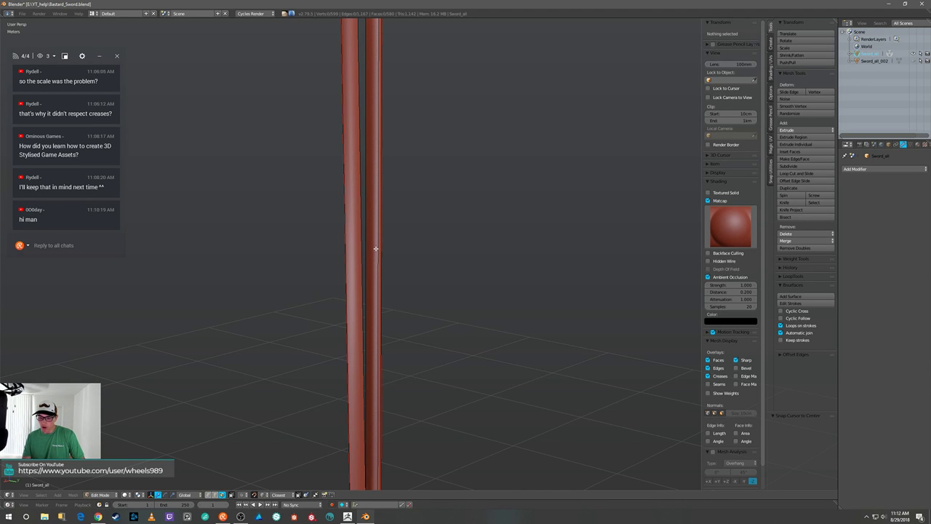
{"action": "middle_click_drag", "start_coordinate": [501, 252], "coordinate": [440, 247]}
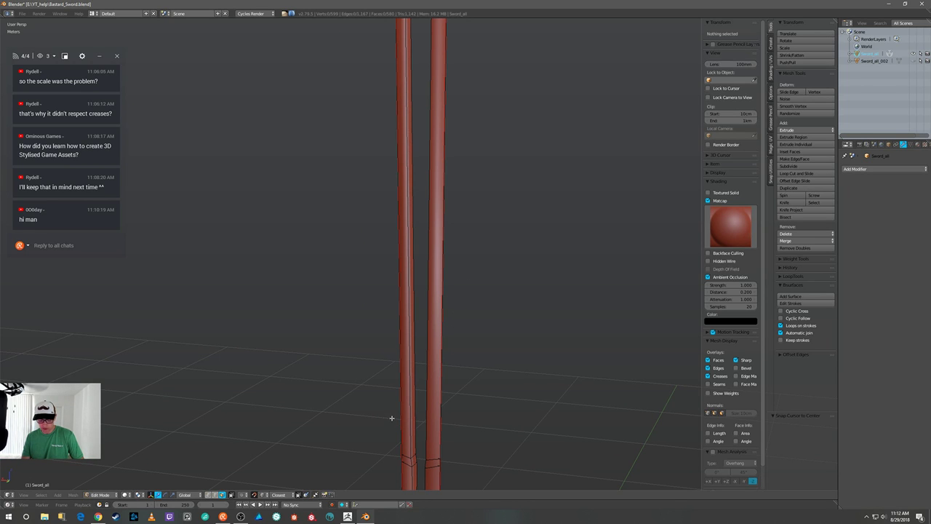
{"action": "left_click", "coordinate": [348, 517]}
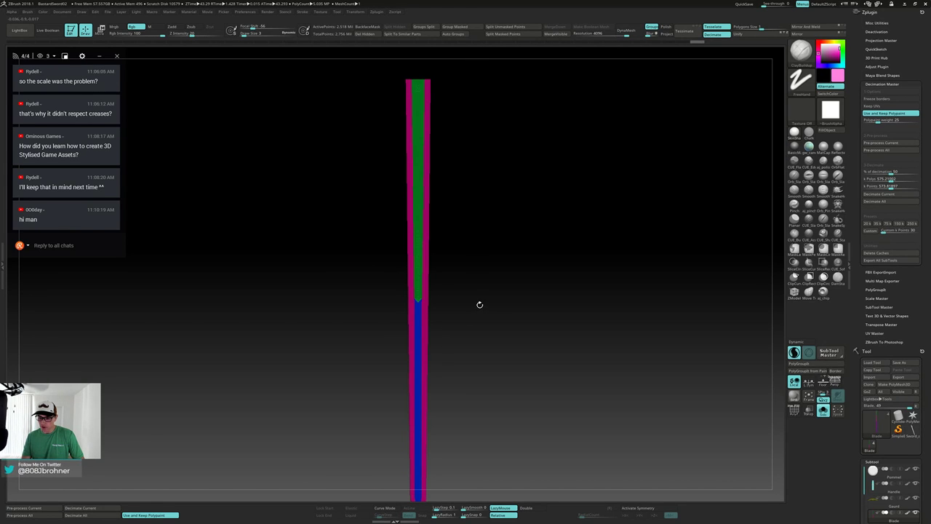
Frame and rotate the blade, then run Pre-process Current in Decimation Master.
{"action": "key", "text": "f"}
{"action": "left_click_drag", "start_coordinate": [580, 278], "coordinate": [512, 171]}
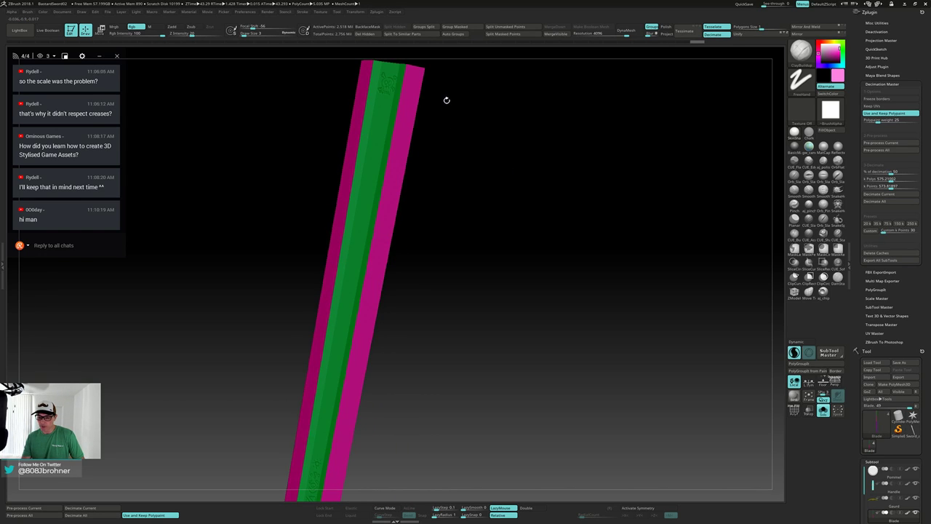
{"action": "mouse_move", "coordinate": [482, 297]}
{"action": "left_mouse_down"}
{"action": "mouse_move", "coordinate": [523, 300]}
{"action": "mouse_move", "coordinate": [497, 283]}
{"action": "left_mouse_up"}
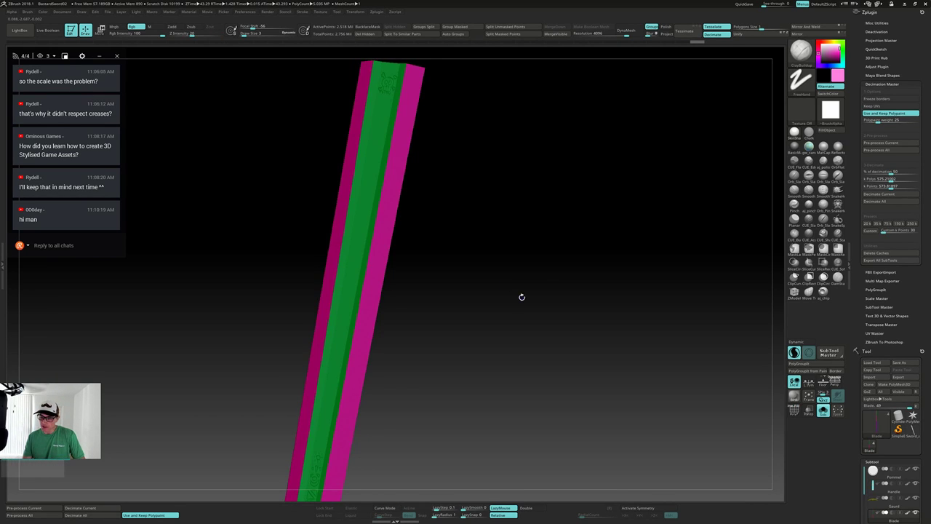
{"action": "left_click", "coordinate": [887, 143]}
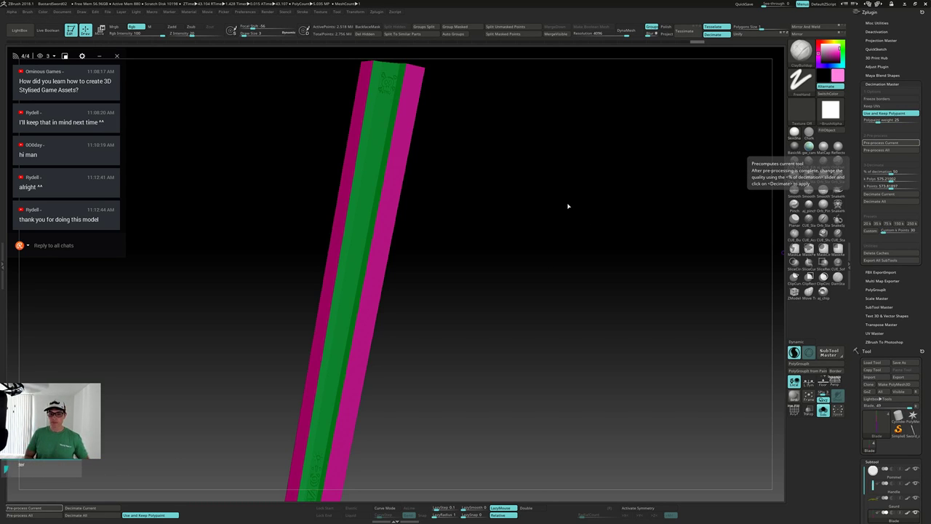
{"action": "mouse_move", "coordinate": [558, 268]}
{"action": "left_mouse_down"}
{"action": "mouse_move", "coordinate": [545, 277]}
{"action": "mouse_move", "coordinate": [565, 262]}
{"action": "mouse_move", "coordinate": [557, 276]}
{"action": "mouse_move", "coordinate": [518, 279]}
{"action": "mouse_move", "coordinate": [582, 231]}
{"action": "mouse_move", "coordinate": [568, 308]}
{"action": "mouse_move", "coordinate": [618, 100]}
{"action": "mouse_move", "coordinate": [570, 299]}
{"action": "mouse_move", "coordinate": [574, 292]}
{"action": "mouse_move", "coordinate": [549, 257]}
{"action": "left_mouse_up"}
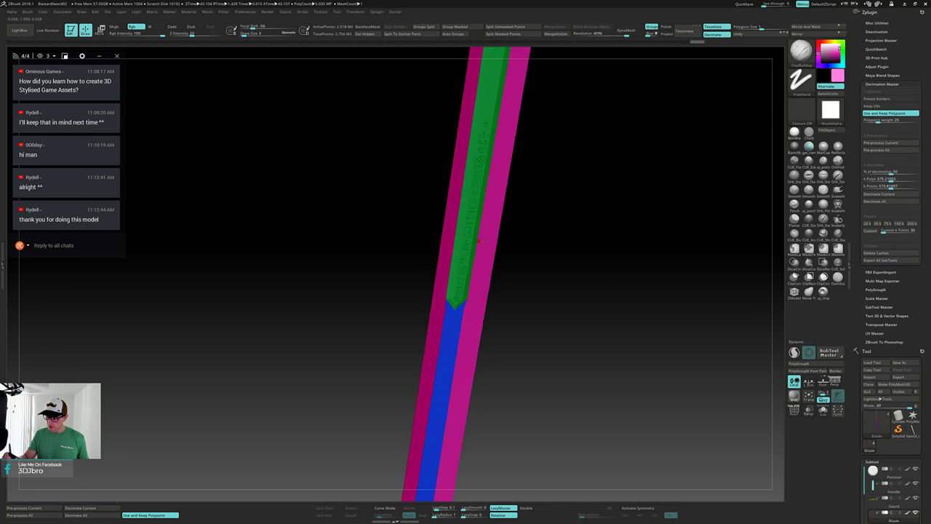
Stand the blade vertical facing its engraved inscription, then pre-process it again.
{"action": "mouse_move", "coordinate": [476, 239]}
{"action": "left_mouse_down", "text": "shift"}
{"action": "mouse_move", "coordinate": [492, 248]}
{"action": "mouse_move", "coordinate": [541, 235]}
{"action": "mouse_move", "coordinate": [538, 174]}
{"action": "mouse_move", "coordinate": [553, 119]}
{"action": "mouse_move", "coordinate": [549, 193]}
{"action": "left_mouse_up", "text": "shift"}
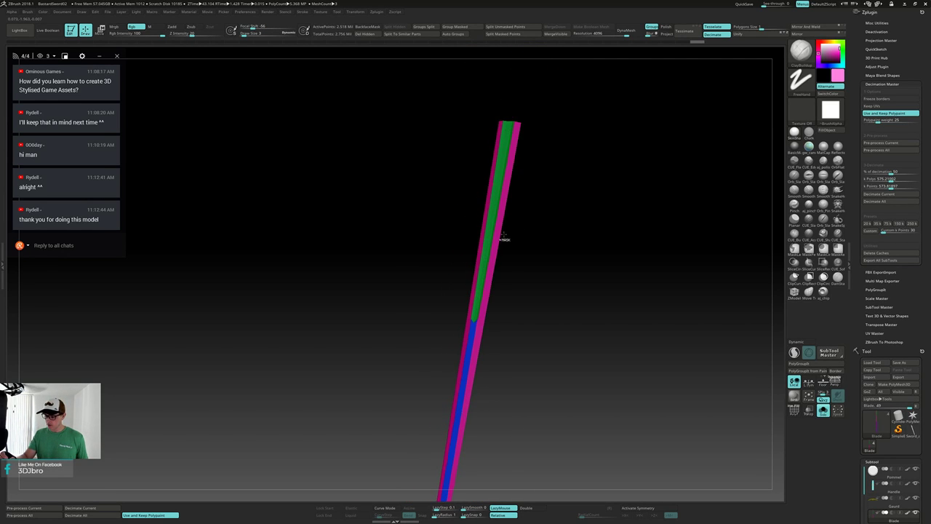
{"action": "mouse_move", "coordinate": [503, 234]}
{"action": "left_mouse_down", "text": "shift"}
{"action": "mouse_move", "coordinate": [517, 223]}
{"action": "mouse_move", "coordinate": [543, 261]}
{"action": "mouse_move", "coordinate": [557, 322]}
{"action": "mouse_move", "coordinate": [523, 342]}
{"action": "left_mouse_up", "text": "shift"}
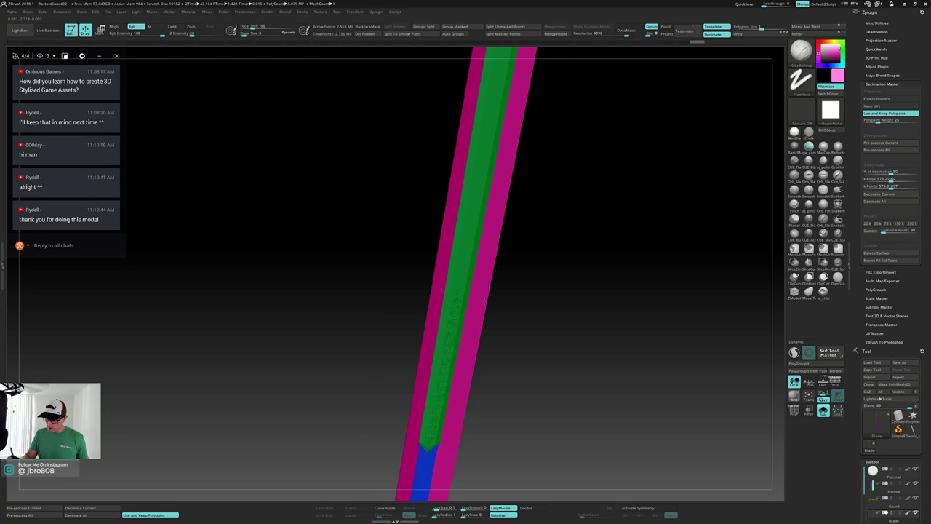
{"action": "left_click_drag", "start_coordinate": [487, 300], "coordinate": [505, 166], "text": "alt"}
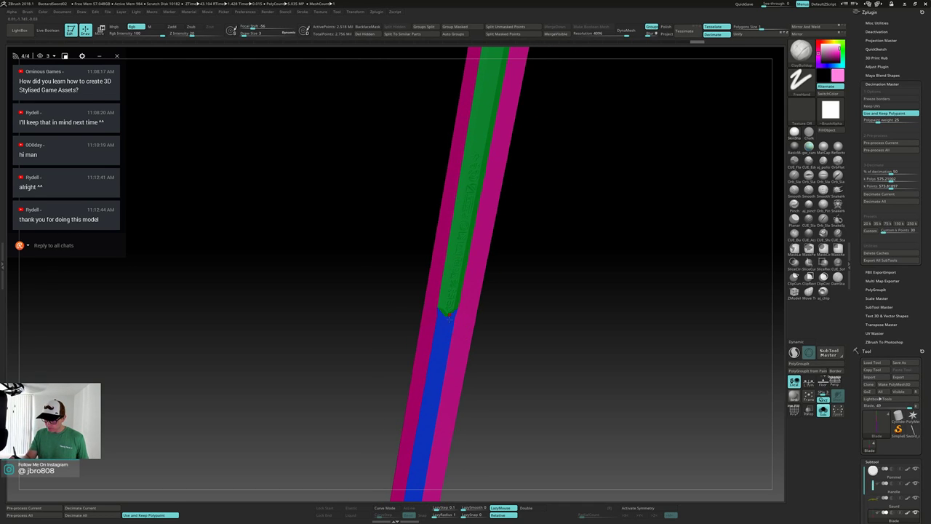
{"action": "mouse_move", "coordinate": [563, 307]}
{"action": "left_mouse_down", "text": "shift"}
{"action": "mouse_move", "coordinate": [569, 317]}
{"action": "mouse_move", "coordinate": [555, 316]}
{"action": "left_mouse_up", "text": "shift"}
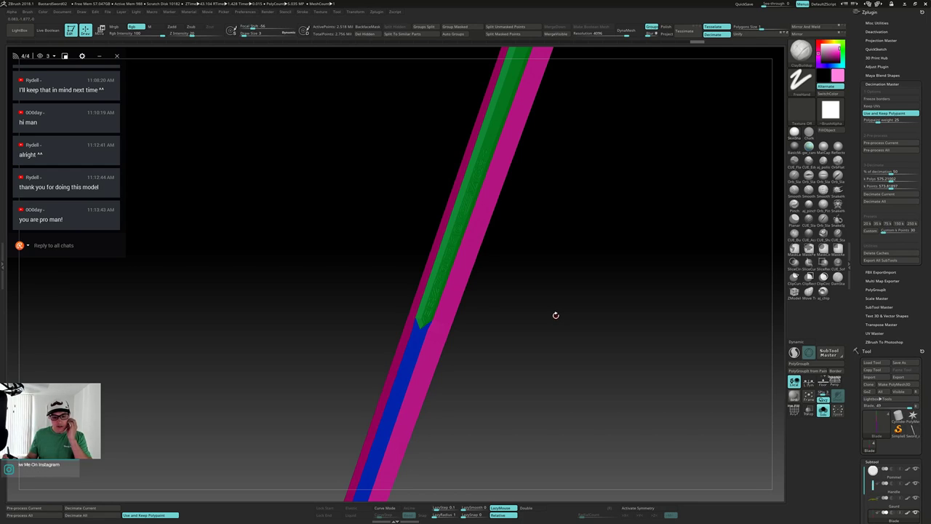
{"action": "mouse_move", "coordinate": [556, 314]}
{"action": "left_mouse_down"}
{"action": "mouse_move", "coordinate": [540, 326]}
{"action": "mouse_move", "coordinate": [565, 283]}
{"action": "mouse_move", "coordinate": [561, 317]}
{"action": "left_mouse_up"}
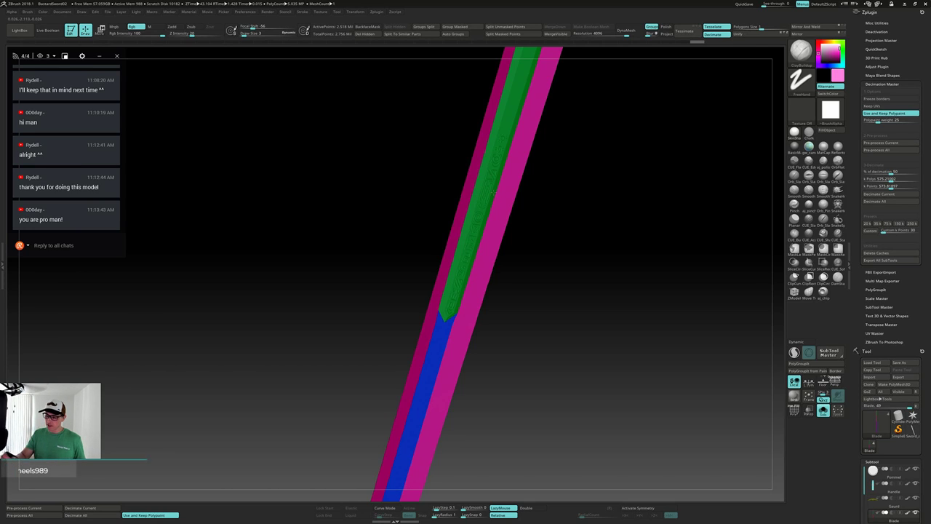
{"action": "left_click_drag", "start_coordinate": [488, 181], "coordinate": [510, 181]}
{"action": "left_click_drag", "start_coordinate": [523, 303], "coordinate": [634, 254]}
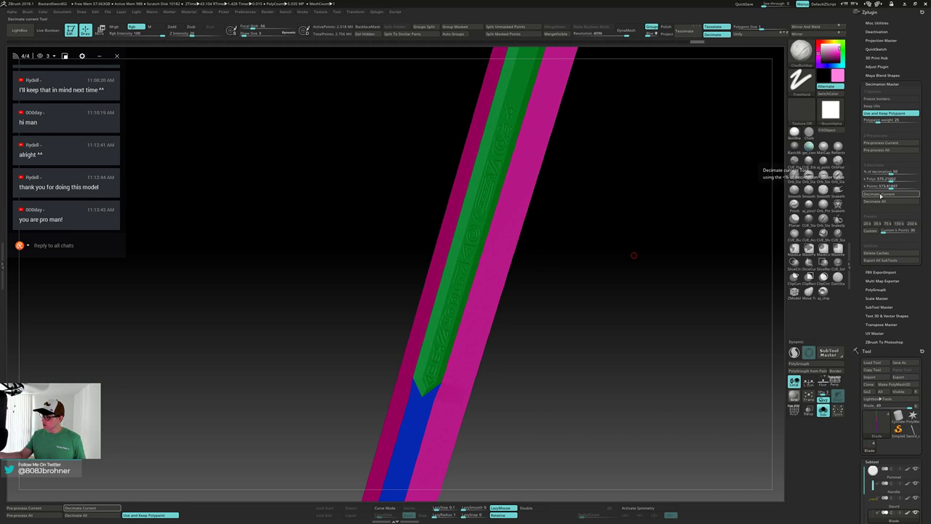
{"action": "left_click", "coordinate": [884, 144]}
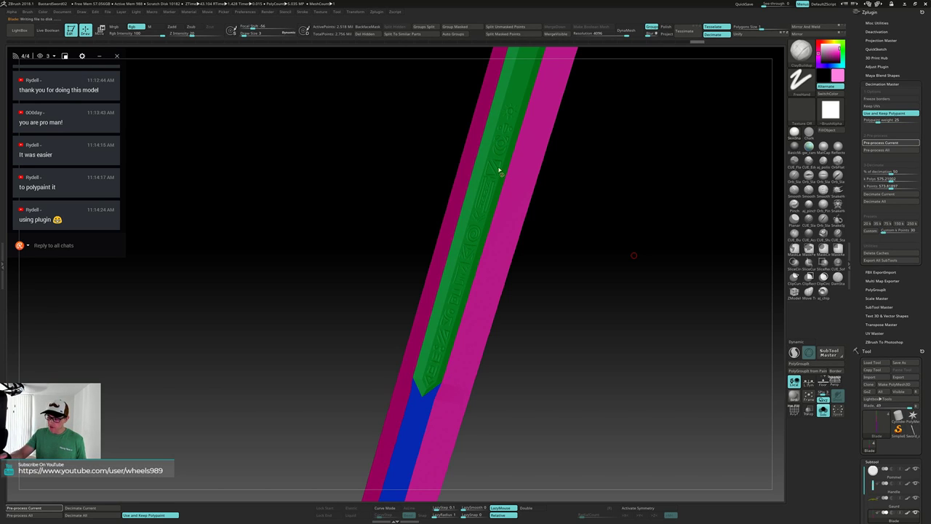
Run Decimate Current on the blade keeping polypaint, then pre-process it again.
{"action": "left_click", "coordinate": [889, 194]}
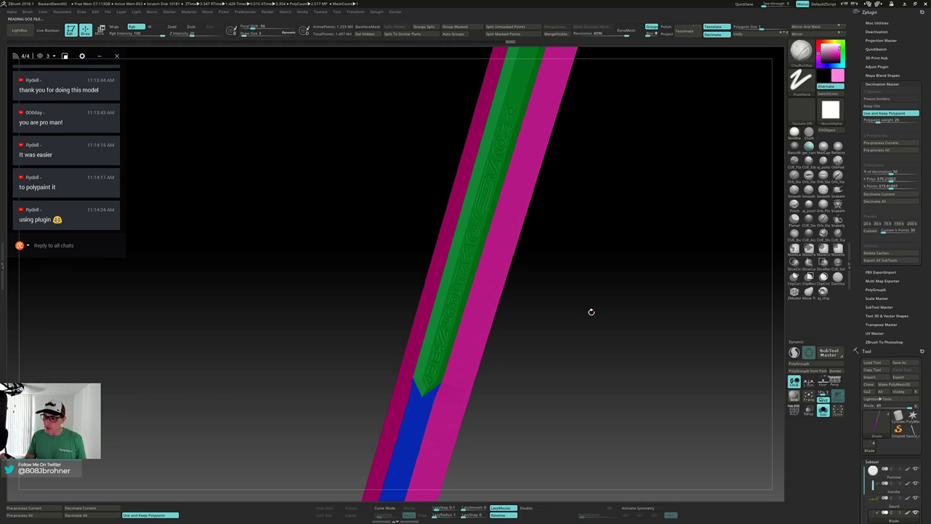
{"action": "left_click", "coordinate": [891, 143]}
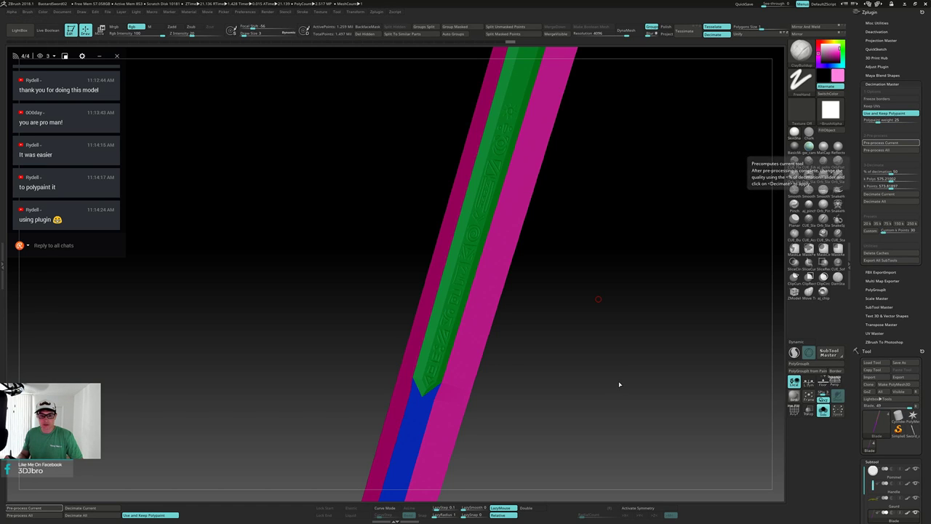
Decimate the blade repeatedly, halving its points from 314,750 to 157,375.
{"action": "left_click", "coordinate": [888, 195]}
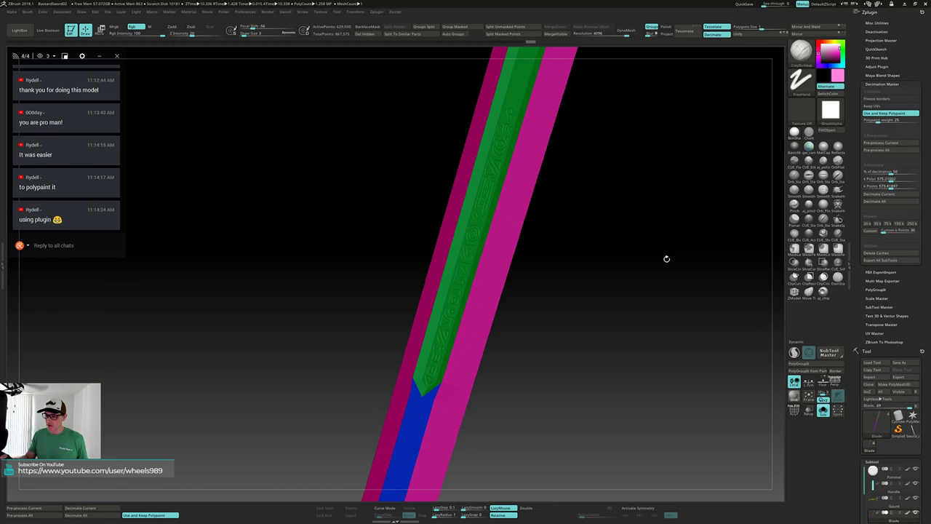
{"action": "left_click", "coordinate": [891, 193]}
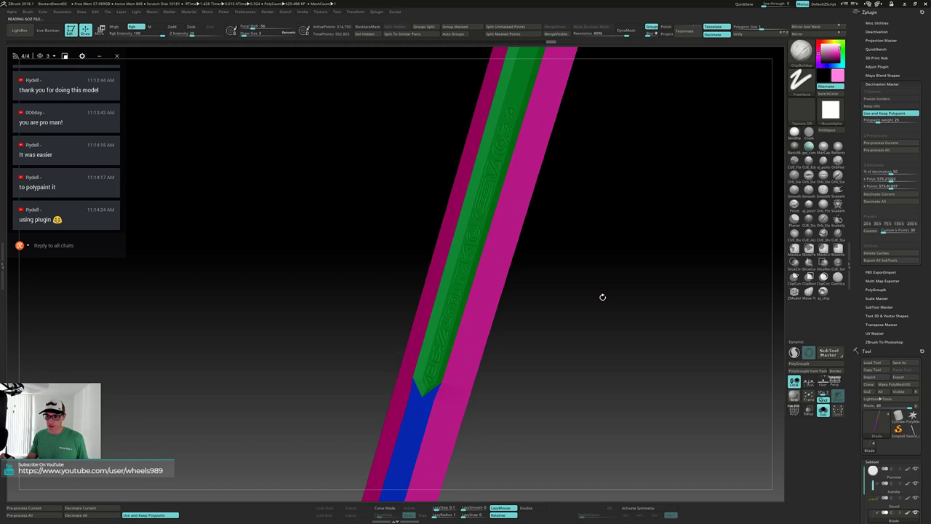
{"action": "left_click", "coordinate": [881, 142]}
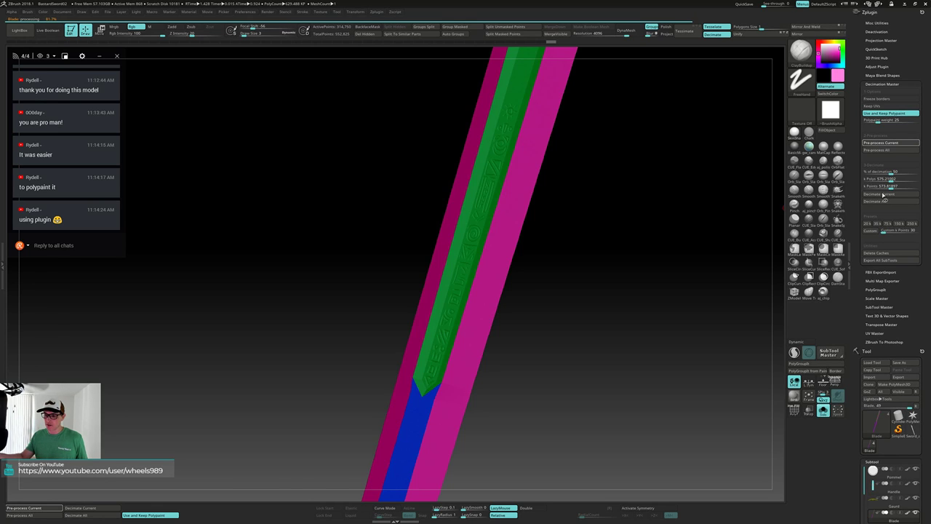
{"action": "left_click", "coordinate": [885, 194]}
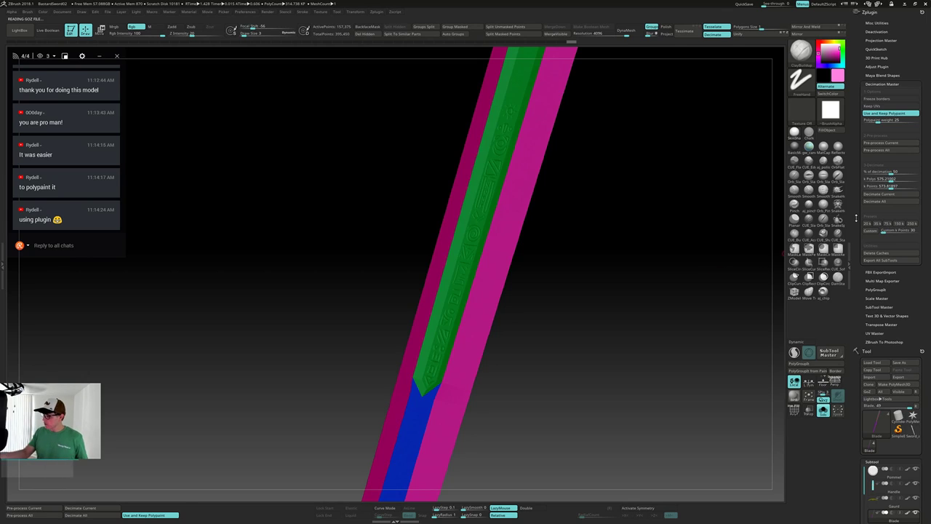
Toggle the PolyF wireframe overlay to check the blade's polypaint and mesh.
{"action": "left_click_drag", "start_coordinate": [625, 263], "coordinate": [624, 270]}
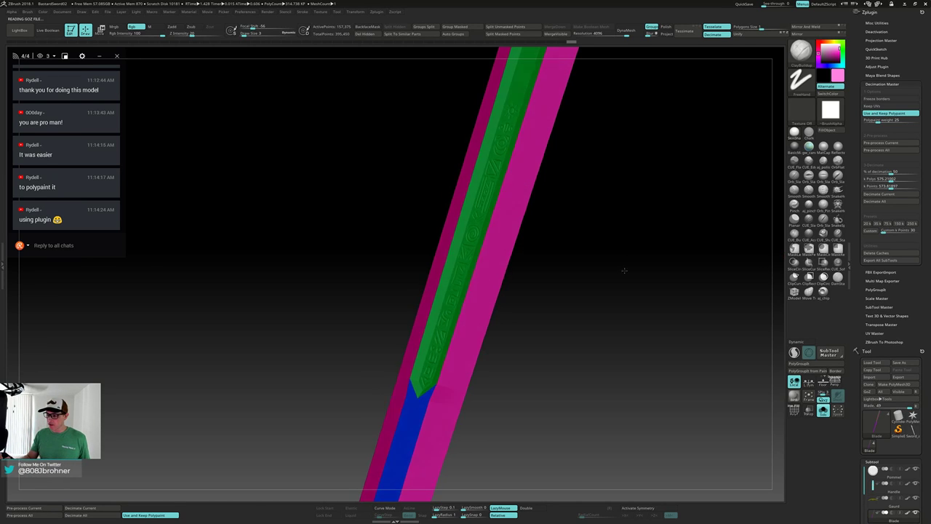
{"action": "key", "text": "shift+f"}
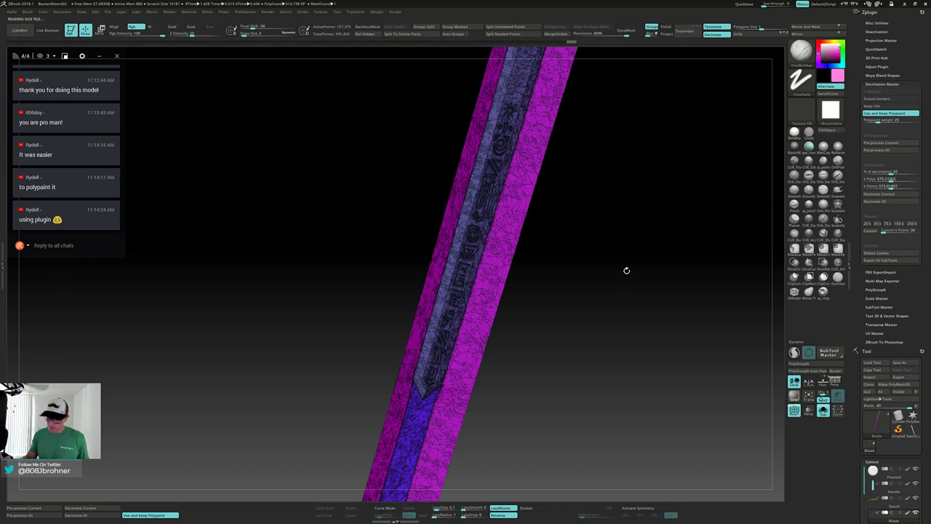
{"action": "key", "text": "shift+f"}
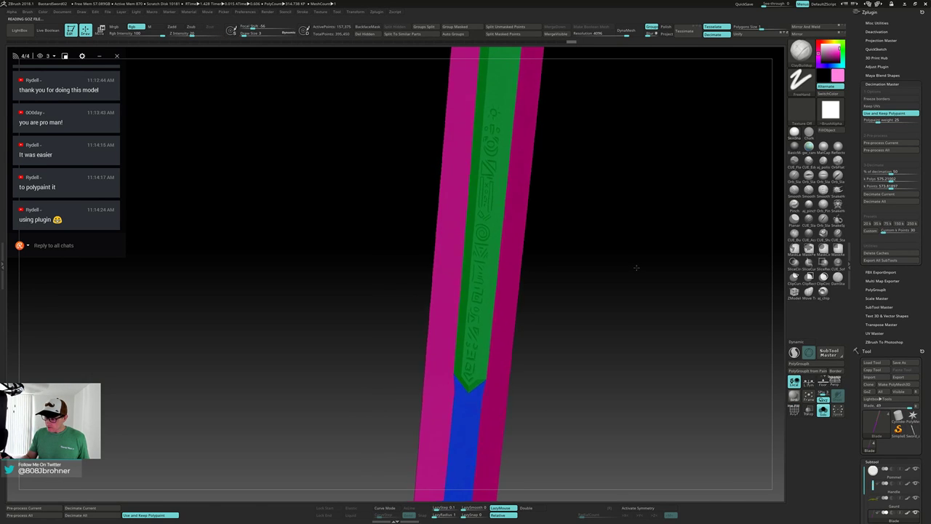
{"action": "key", "text": "shift+f"}
{"action": "key", "text": "shift+f"}
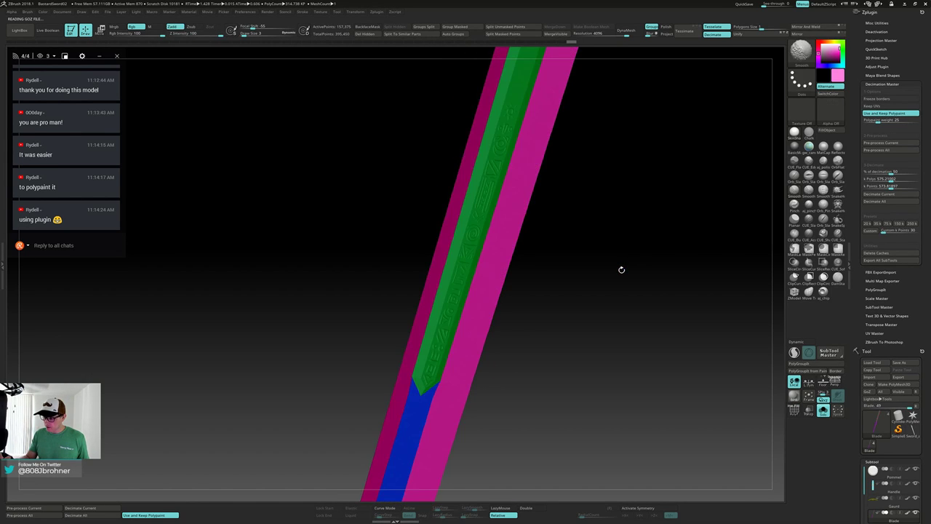
{"action": "left_click_drag", "start_coordinate": [619, 270], "coordinate": [591, 260]}
{"action": "key", "text": "shift+f"}
{"action": "key", "text": "shift+f"}
Pre-process and decimate the blade once more, then frame the sword upright.
{"action": "left_click", "coordinate": [881, 143]}
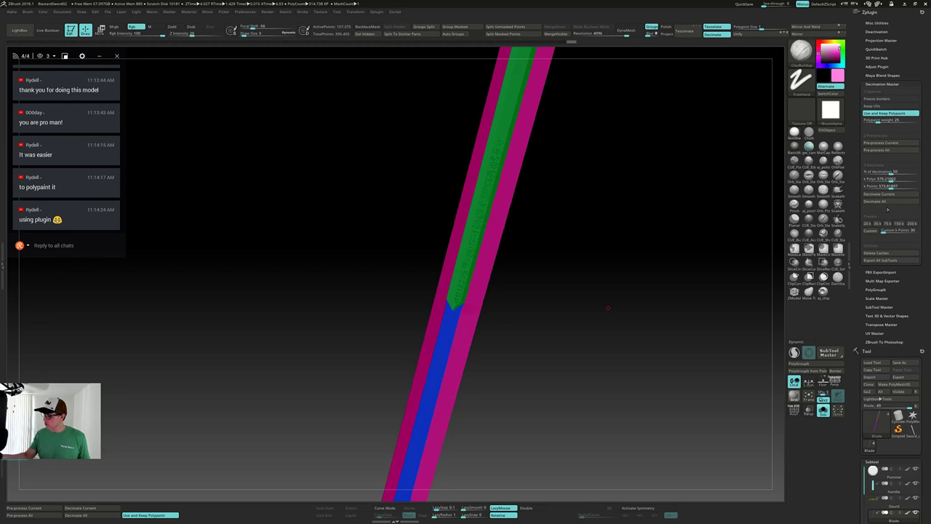
{"action": "left_click", "coordinate": [886, 194]}
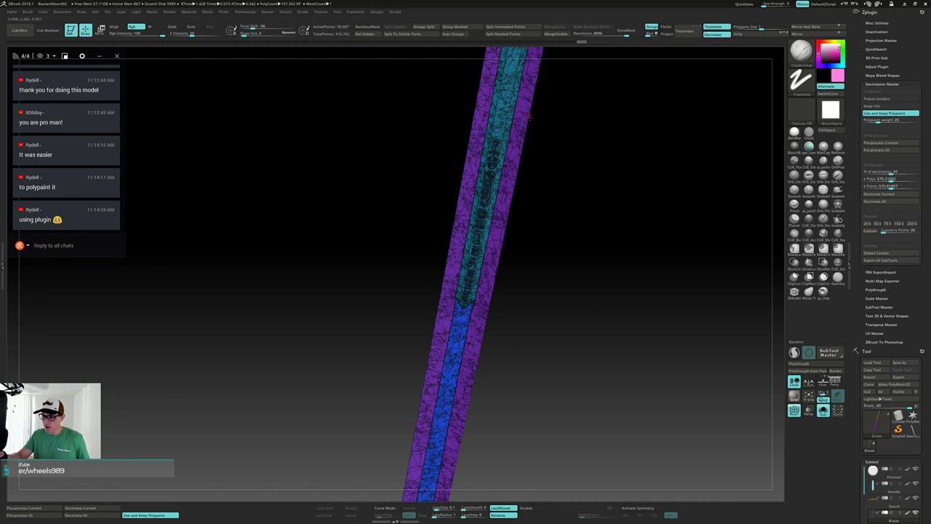
{"action": "key", "text": "shift+f"}
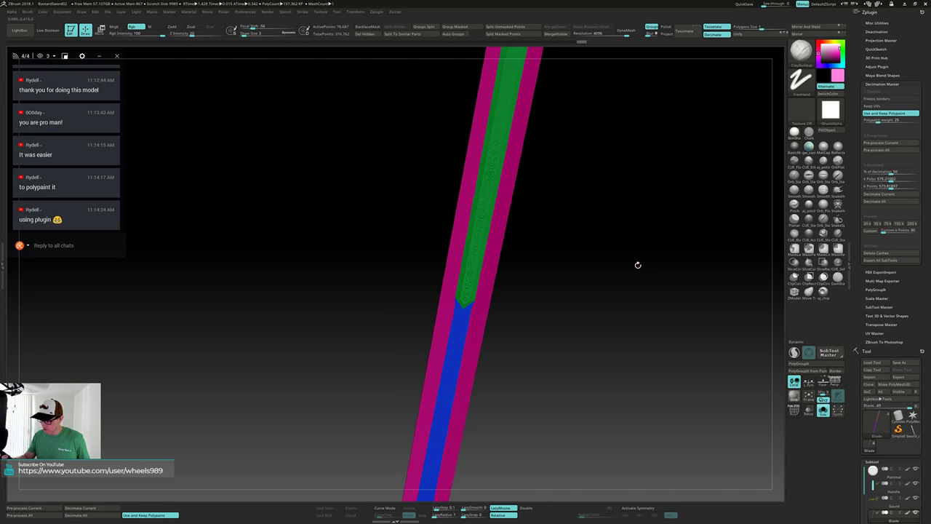
{"action": "left_click_drag", "start_coordinate": [632, 267], "coordinate": [593, 194], "text": "alt"}
{"action": "left_click_drag", "start_coordinate": [532, 138], "coordinate": [535, 284], "text": "shift"}
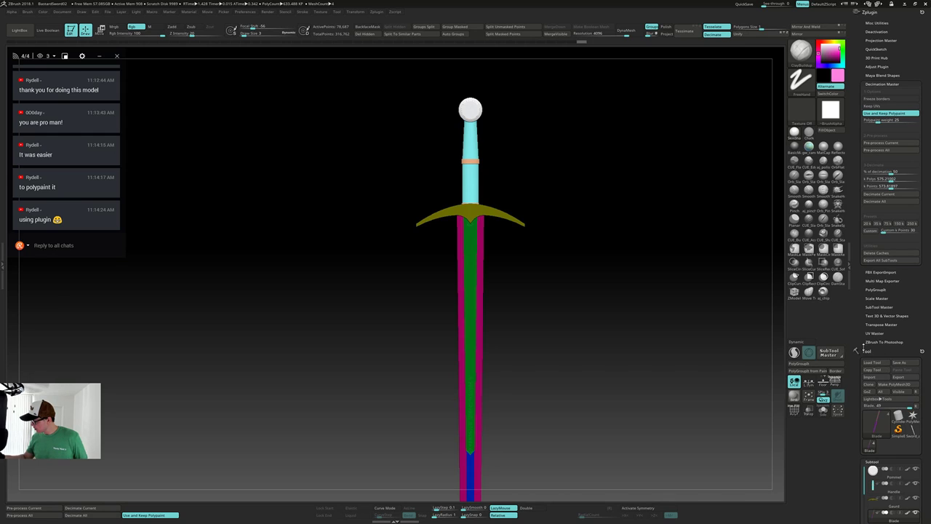
Bring the Subtool list into view, centre the pommel, and isolate it with Solo.
{"action": "scroll", "coordinate": [877, 316], "scroll_direction": "down", "scroll_amount": 5}
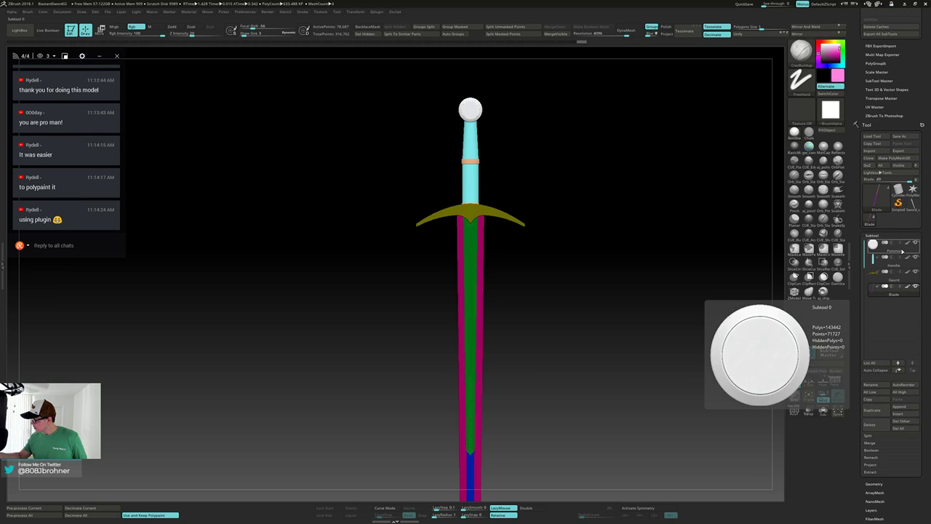
{"action": "right_click_drag", "start_coordinate": [542, 143], "coordinate": [538, 289], "text": "alt"}
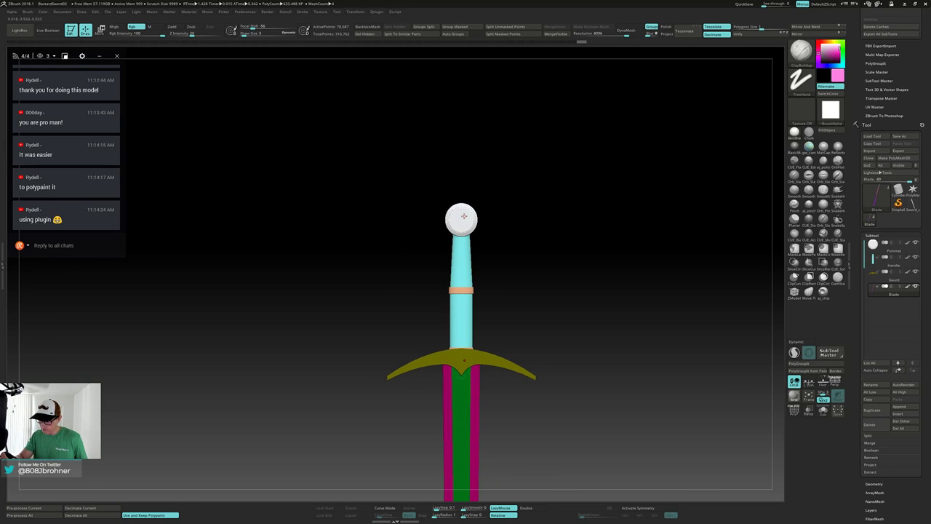
{"action": "key", "text": "ctrl+shift+s"}
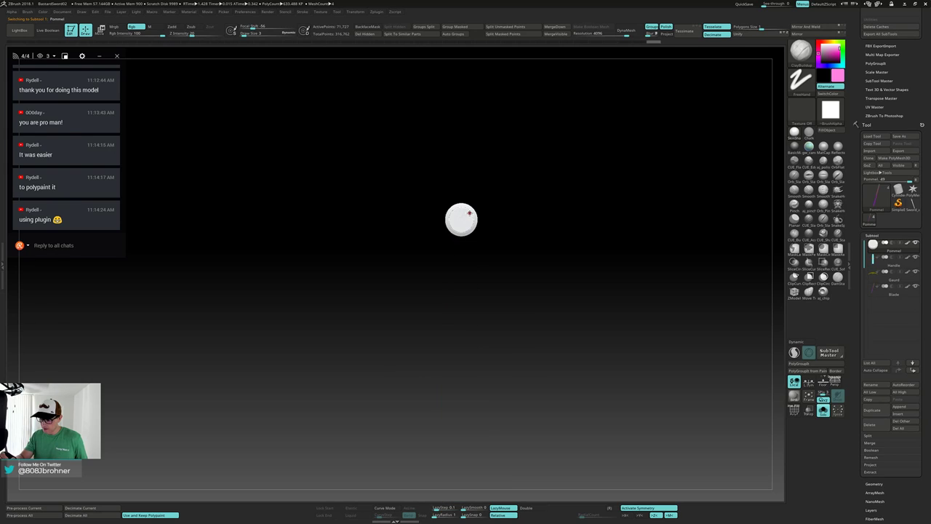
Fill the pommel pink and light green, keeping a pink rim, then unsolo the sword.
{"action": "key", "text": "f"}
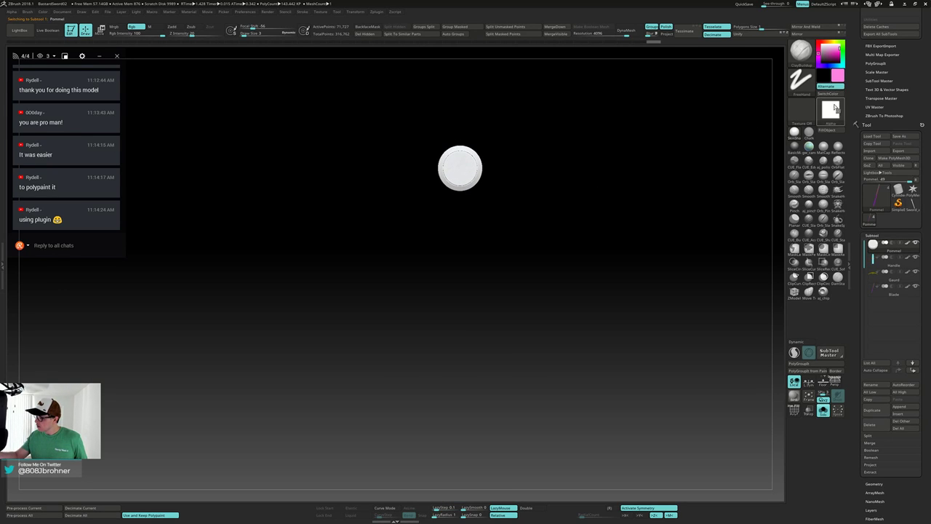
{"action": "left_click", "coordinate": [832, 130]}
{"action": "left_click_drag", "start_coordinate": [528, 173], "coordinate": [477, 159]}
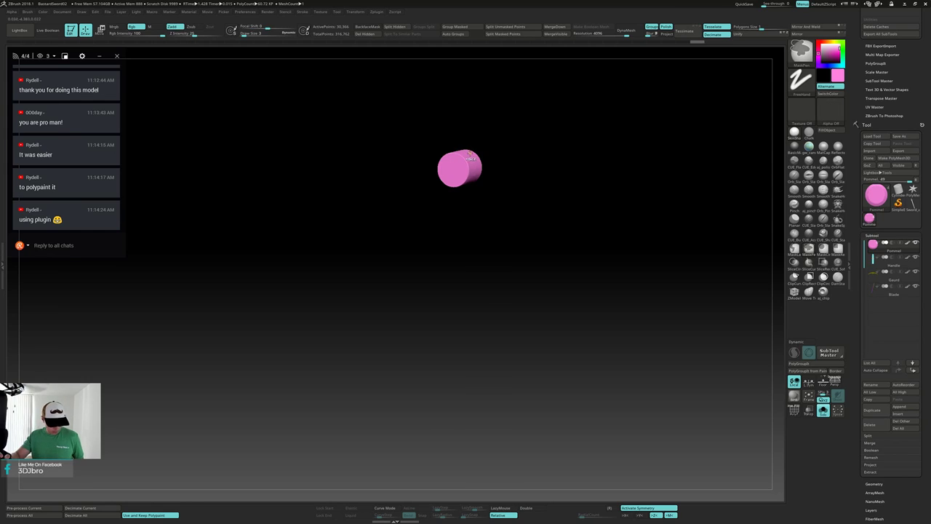
{"action": "left_click", "coordinate": [830, 54]}
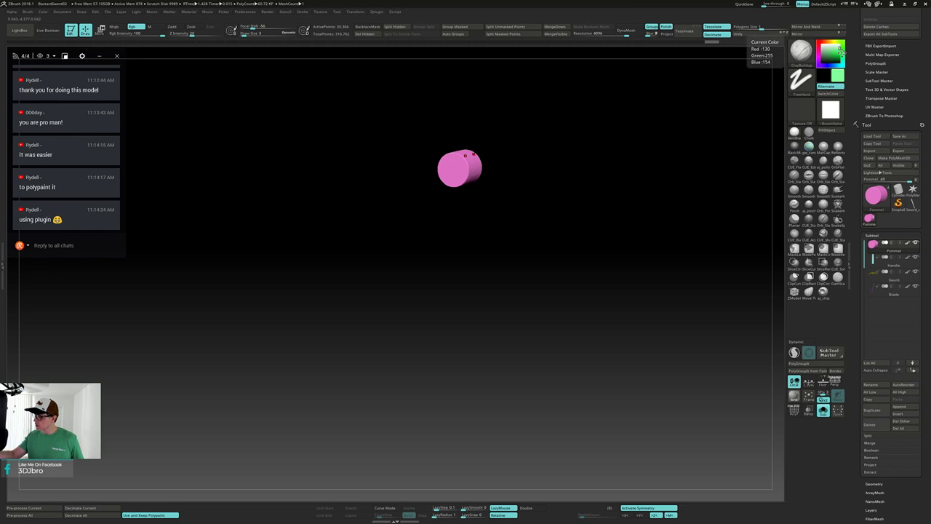
{"action": "left_click", "coordinate": [830, 131]}
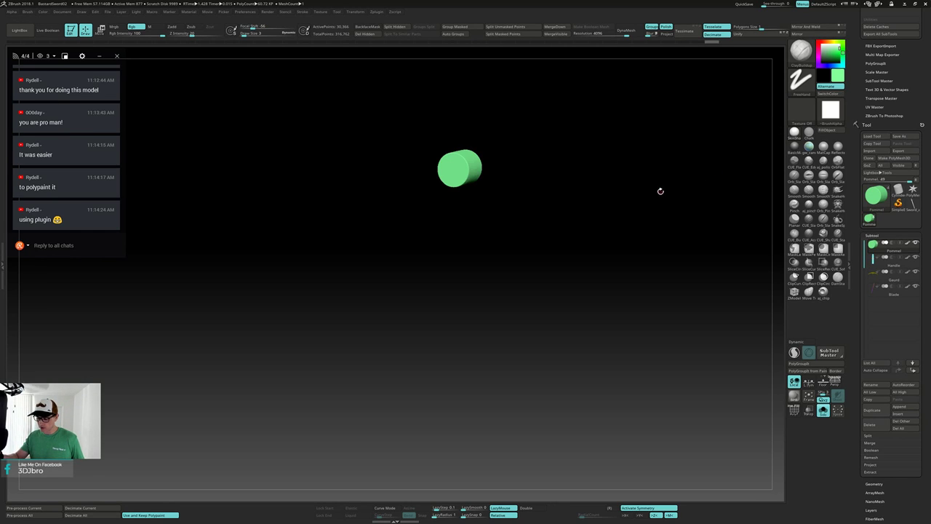
{"action": "key", "text": "ctrl+z"}
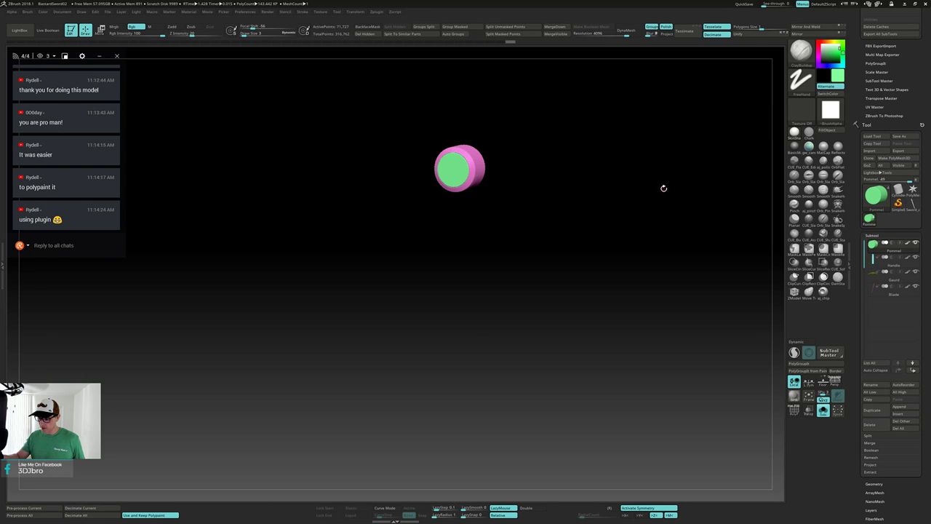
{"action": "key", "text": "shift+ctrl+s"}
{"action": "right_click_drag", "start_coordinate": [663, 188], "coordinate": [646, 155], "text": "ctrl"}
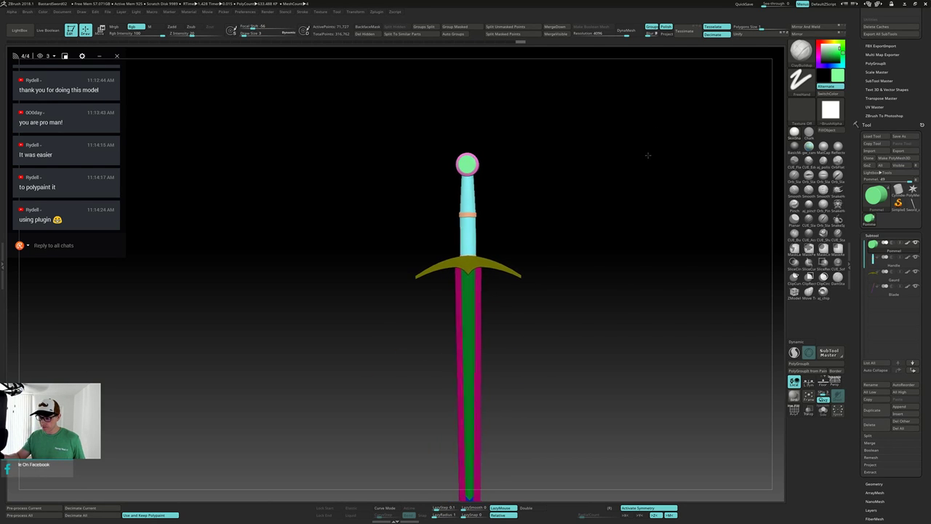
Zoom out and recentre the canvas until the whole upright sword, blade tip included, fits in view.
{"action": "right_click_drag", "start_coordinate": [594, 333], "coordinate": [582, 260], "text": "ctrl"}
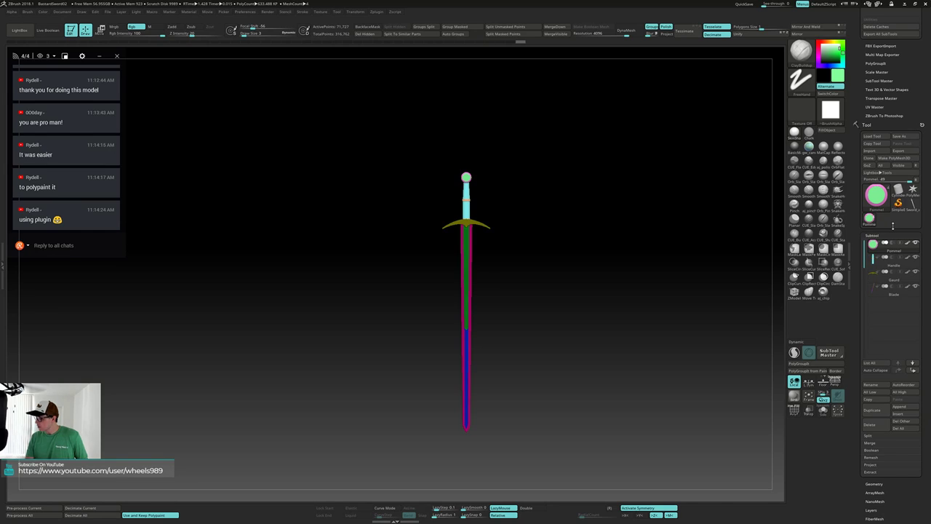
{"action": "mouse_move", "coordinate": [908, 245]}
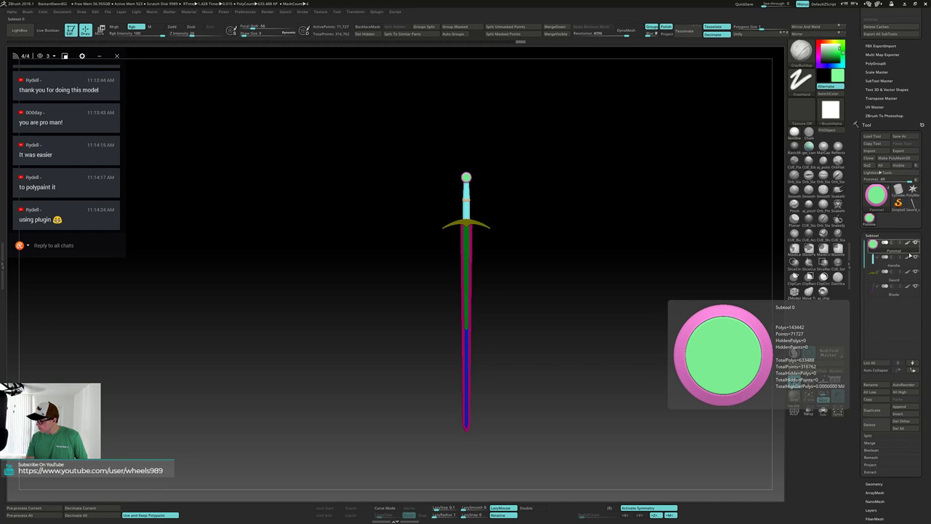
{"action": "mouse_move", "coordinate": [908, 273]}
{"action": "mouse_move", "coordinate": [908, 288]}
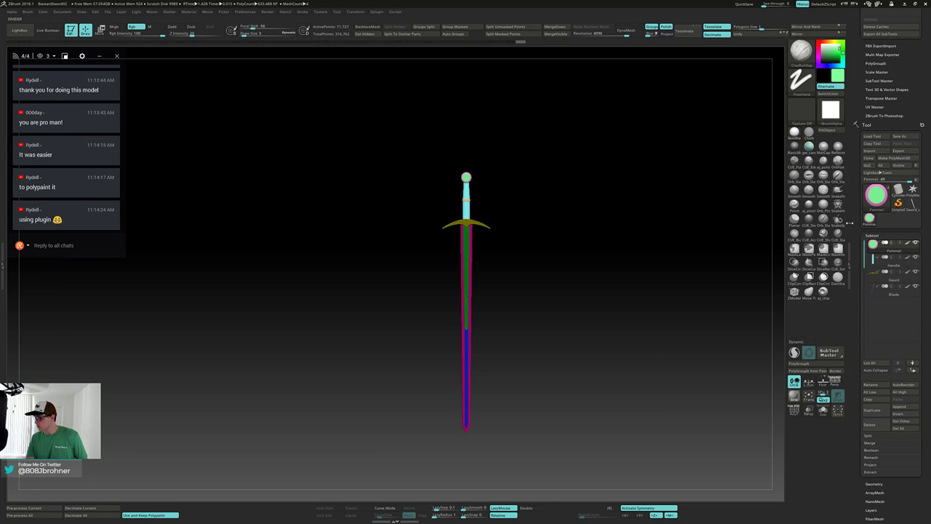
{"action": "left_click_drag", "start_coordinate": [856, 245], "coordinate": [848, 164]}
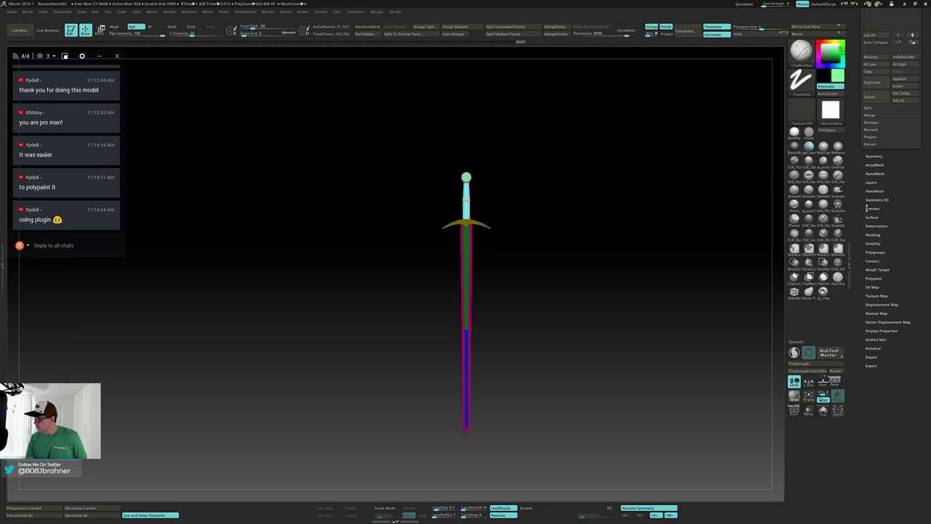
Collapse the Polypaint and Zplugin panels and show the Subtool list: Pommel, Handle, Guard, Blade.
{"action": "left_click", "coordinate": [873, 279]}
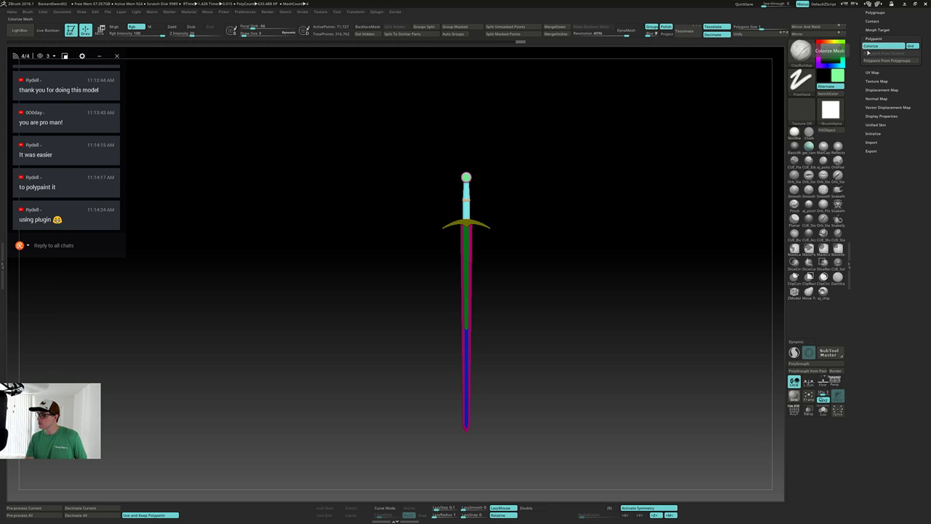
{"action": "left_click_drag", "start_coordinate": [859, 45], "coordinate": [858, 133]}
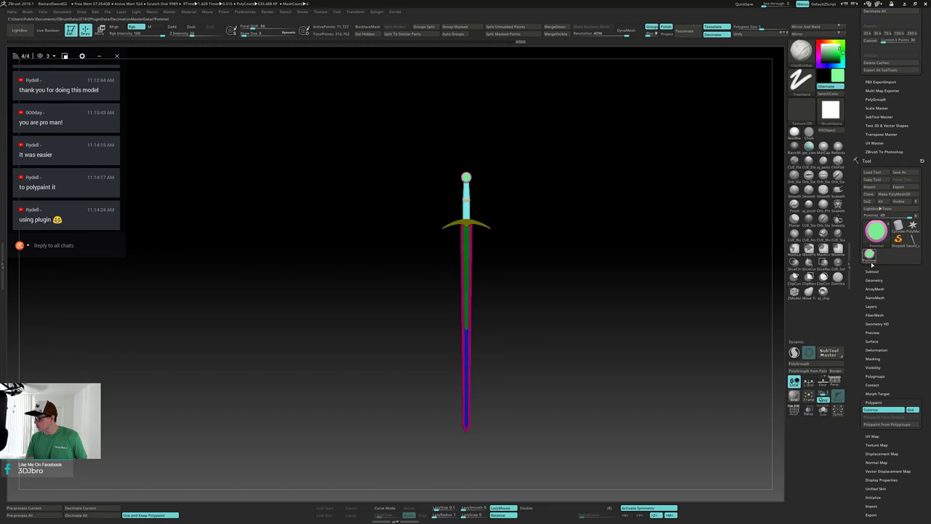
{"action": "left_click_drag", "start_coordinate": [855, 44], "coordinate": [852, 118]}
{"action": "left_click", "coordinate": [922, 12]}
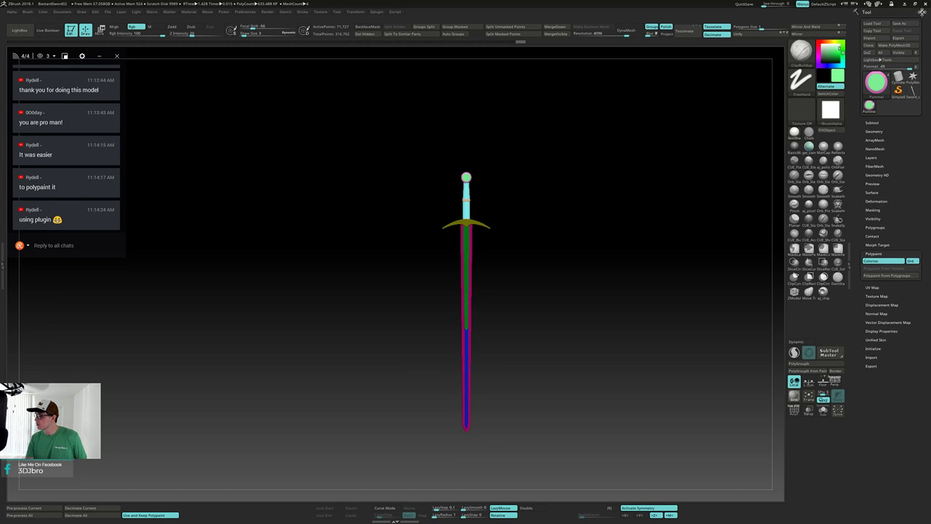
{"action": "left_click", "coordinate": [873, 124]}
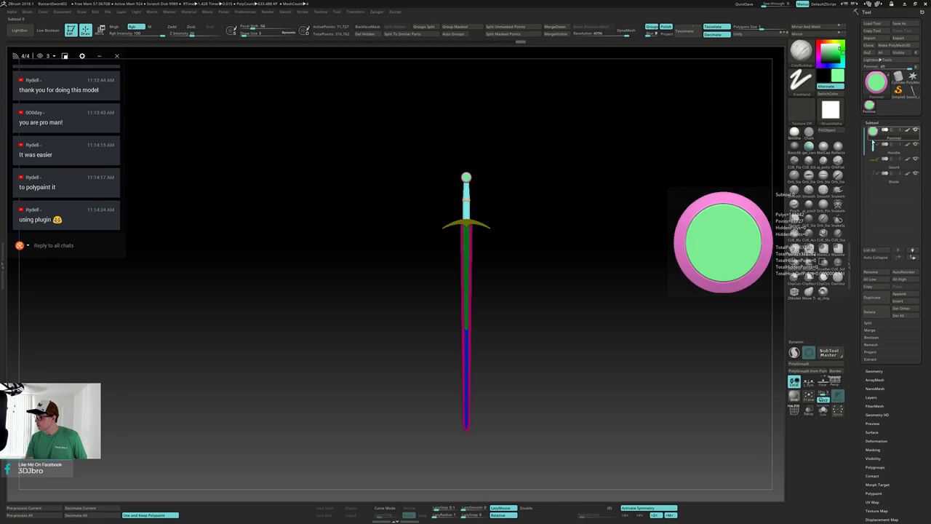
Enlarge the sword in view and open the Save Project dialog on the ZFiles folder.
{"action": "mouse_move", "coordinate": [677, 211]}
{"action": "left_mouse_down"}
{"action": "mouse_move", "coordinate": [657, 220]}
{"action": "mouse_move", "coordinate": [675, 208]}
{"action": "left_mouse_up"}
{"action": "mouse_move", "coordinate": [616, 179]}
{"action": "left_mouse_down"}
{"action": "mouse_move", "coordinate": [604, 275]}
{"action": "mouse_move", "coordinate": [581, 238]}
{"action": "left_mouse_up"}
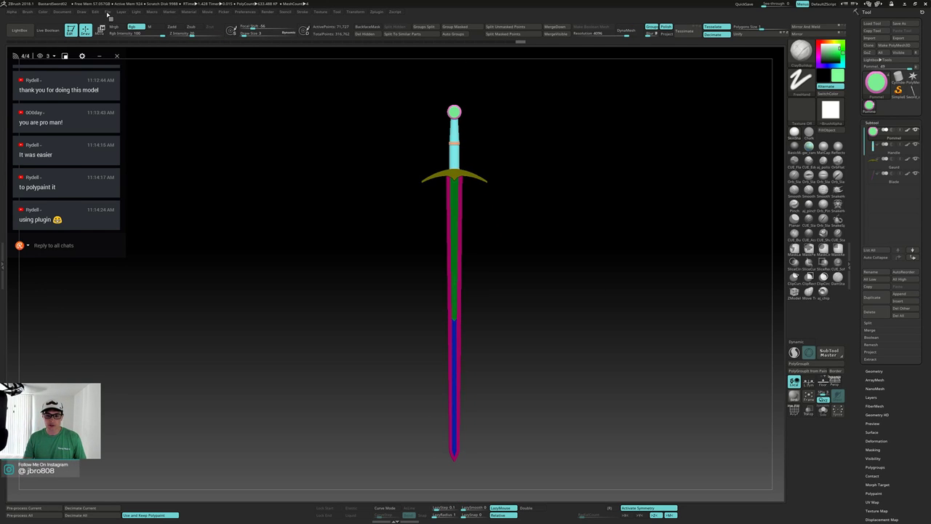
{"action": "left_click", "coordinate": [108, 12]}
{"action": "left_click", "coordinate": [150, 25]}
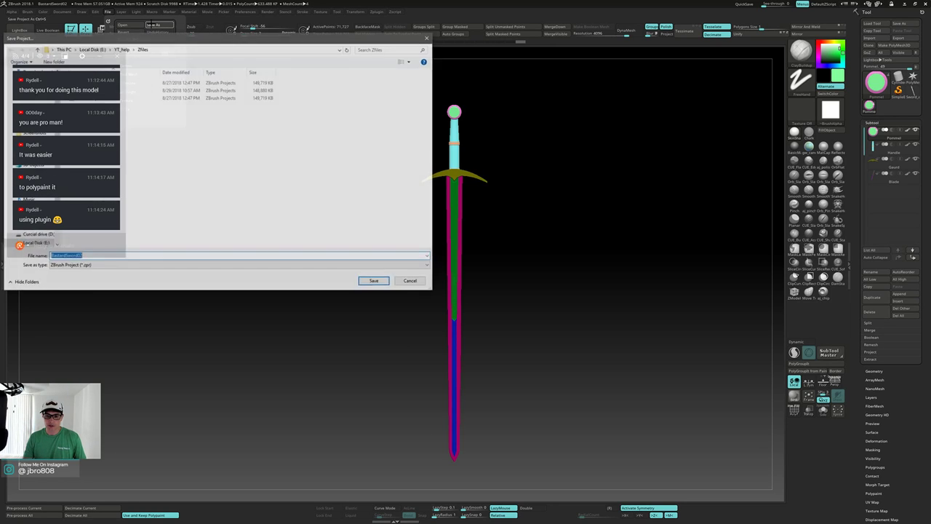
Save the sword as a .zpr project in ZFiles, replacing the existing file.
{"action": "left_click", "coordinate": [374, 281]}
{"action": "left_click", "coordinate": [486, 262]}
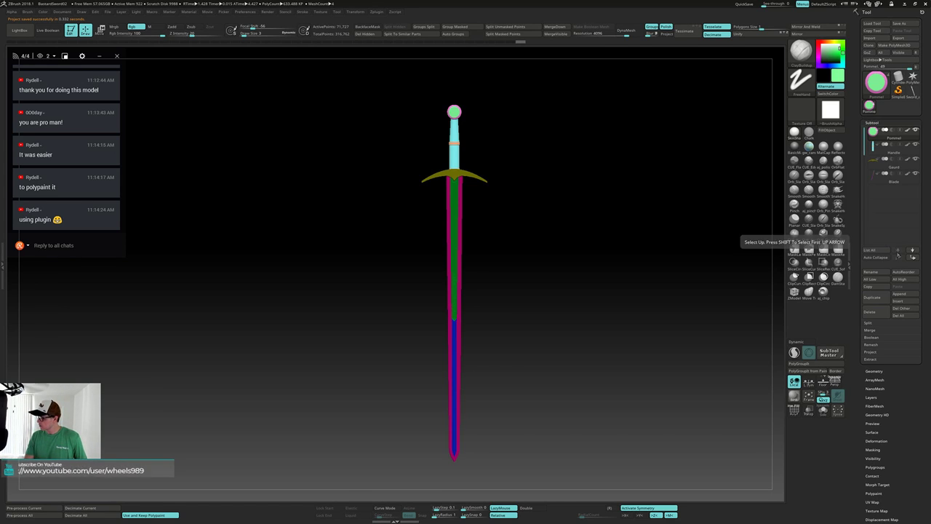
MergeDown all sword parts into one Pommel subtool, accepting the non-undoable warning, and orbit to check it.
{"action": "left_click", "coordinate": [556, 27]}
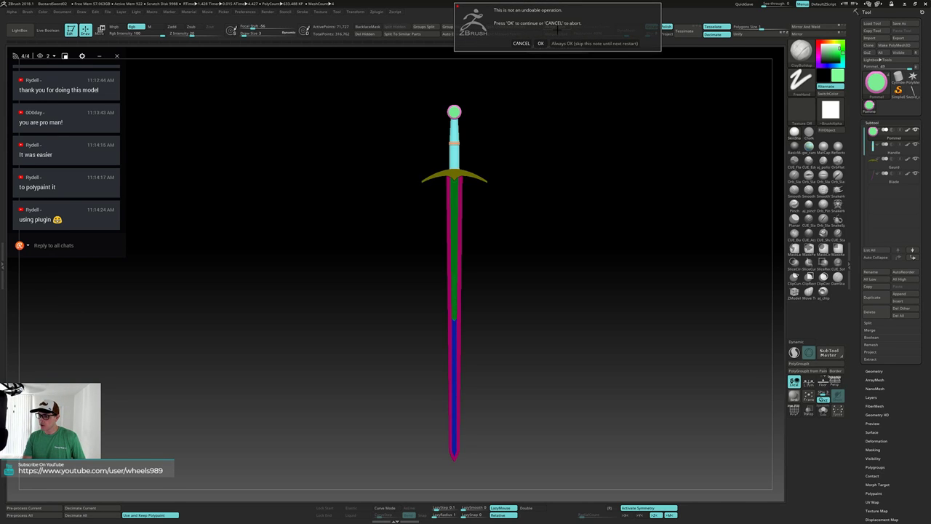
{"action": "left_click", "coordinate": [557, 43]}
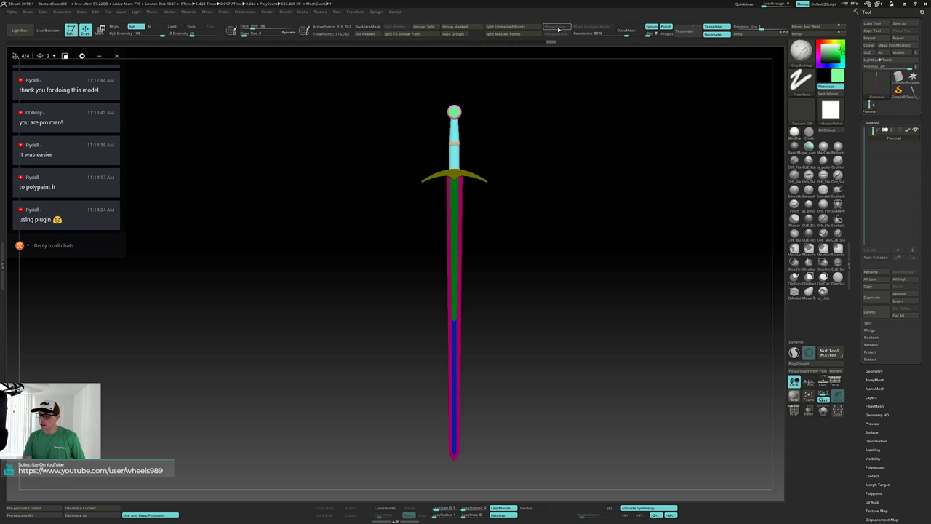
{"action": "left_click_drag", "start_coordinate": [654, 193], "coordinate": [651, 195]}
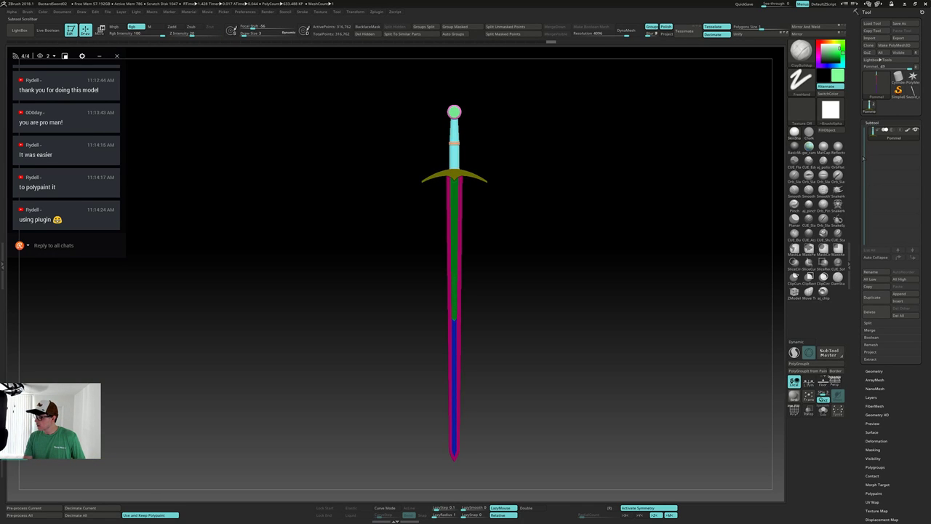
{"action": "left_click_drag", "start_coordinate": [605, 169], "coordinate": [588, 150]}
{"action": "left_click_drag", "start_coordinate": [574, 206], "coordinate": [568, 207]}
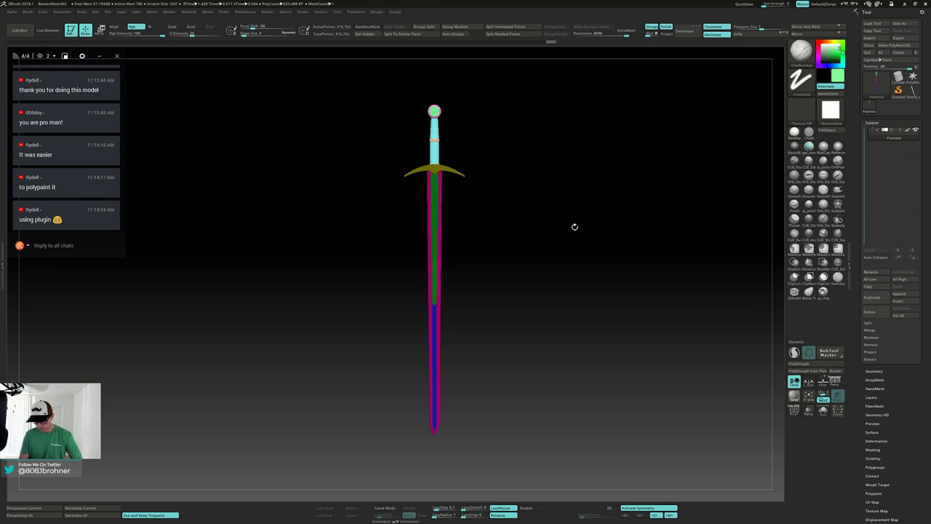
Export the merged sword as the OBJ file Bastard sword_deci into the ZFiles folder.
{"action": "left_click", "coordinate": [901, 39]}
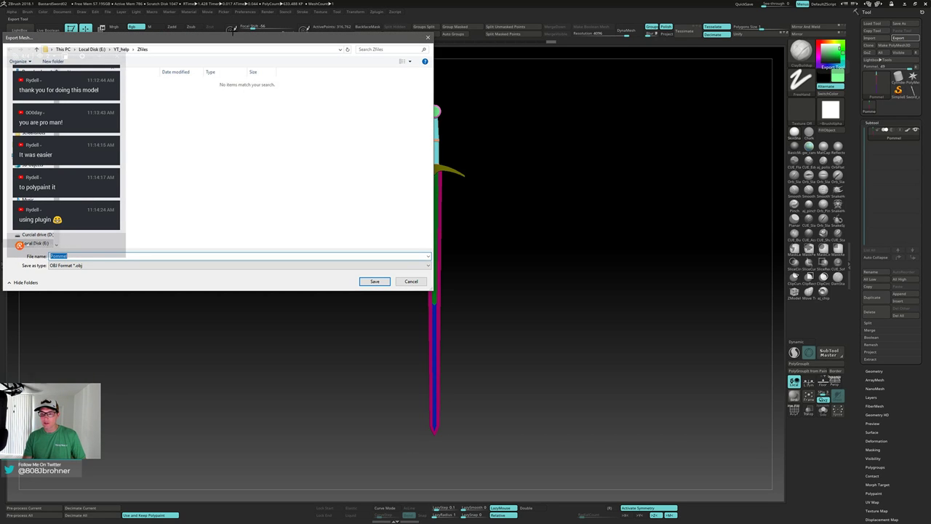
{"action": "left_click_drag", "start_coordinate": [235, 40], "coordinate": [488, 70]}
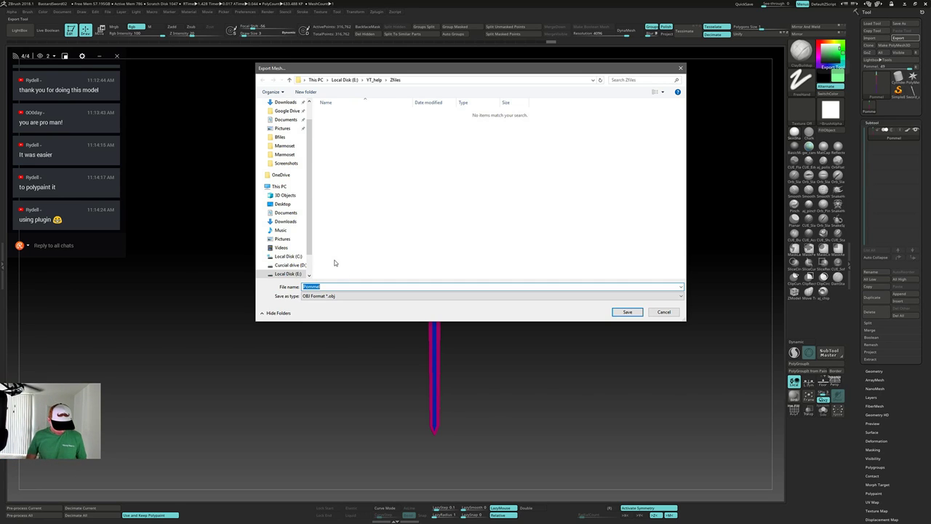
{"action": "type", "text": "B"}
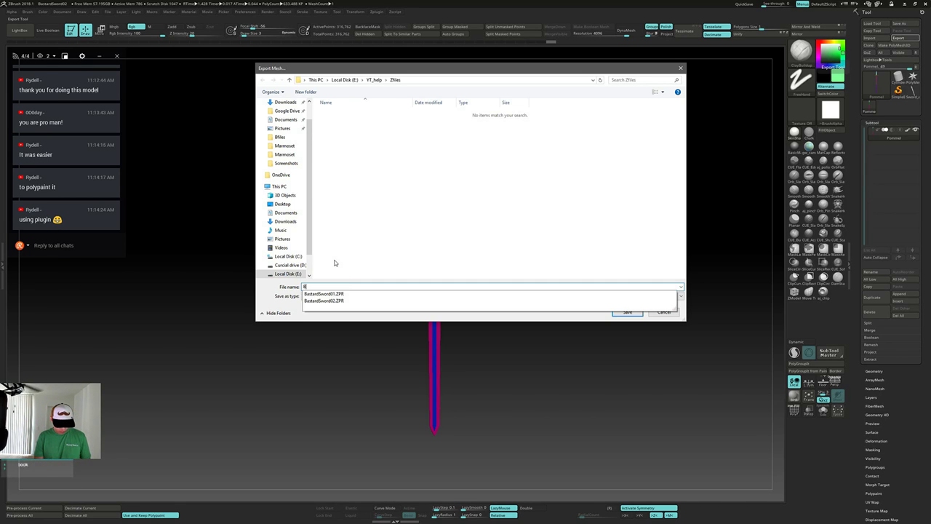
{"action": "type", "text": "astard sword_deci"}
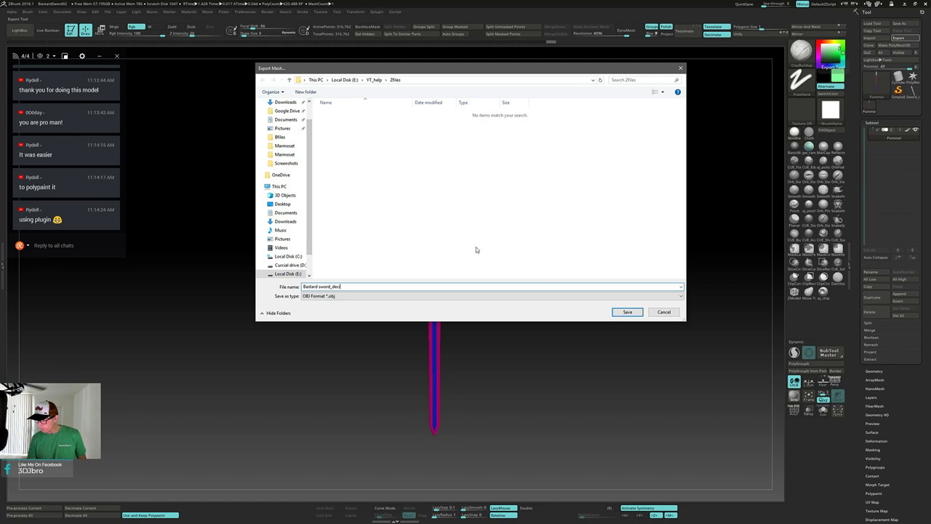
{"action": "left_click", "coordinate": [627, 312]}
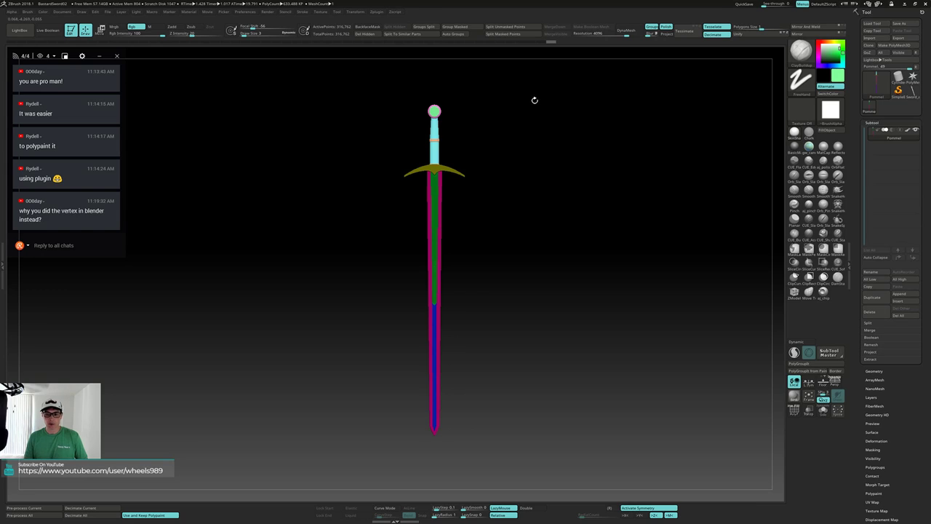
Re-export the sword over the existing Bastard sword_deci.OBJ, confirming replacement, then return to Blender.
{"action": "left_click", "coordinate": [901, 39]}
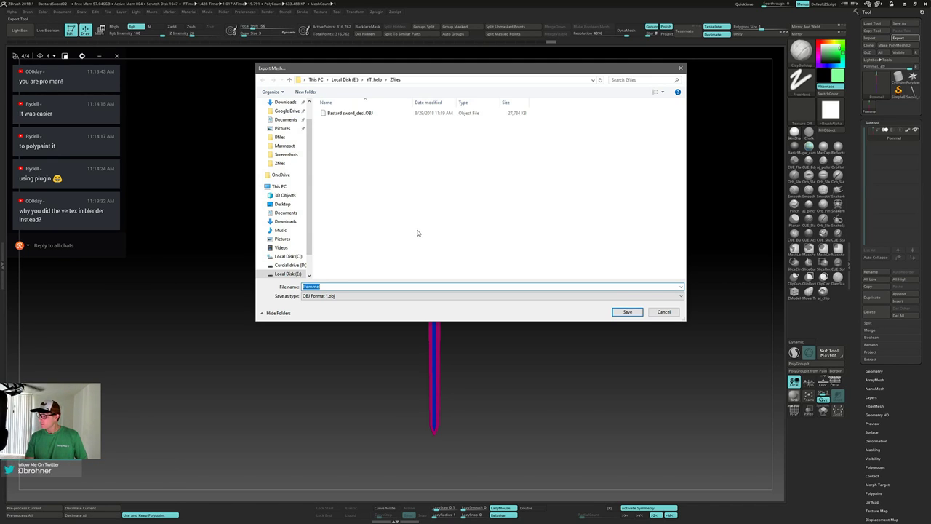
{"action": "key", "text": "BackSpace"}
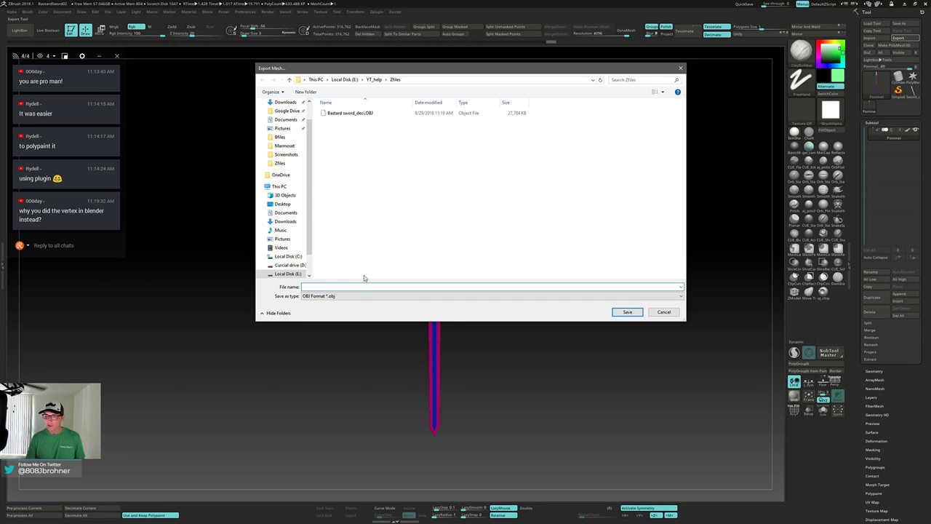
{"action": "left_click", "coordinate": [357, 115]}
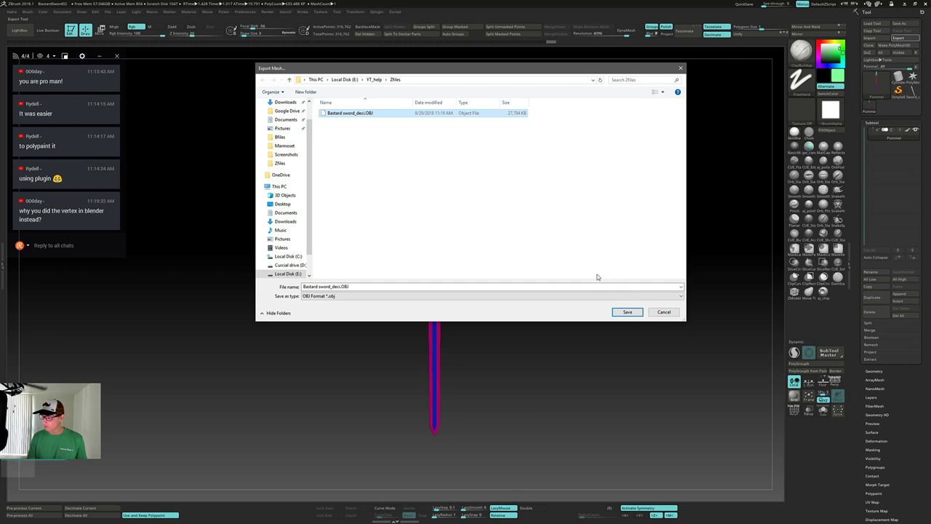
{"action": "left_click", "coordinate": [629, 312]}
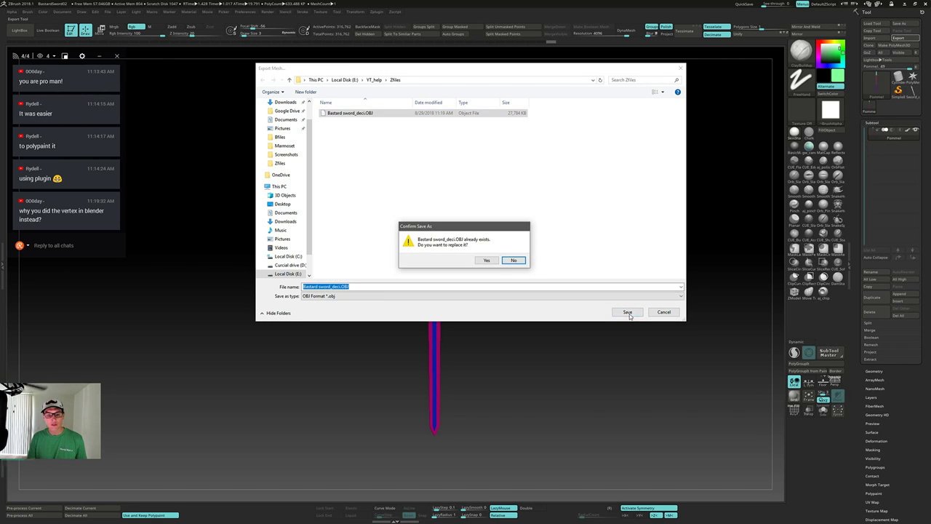
{"action": "left_click", "coordinate": [486, 259]}
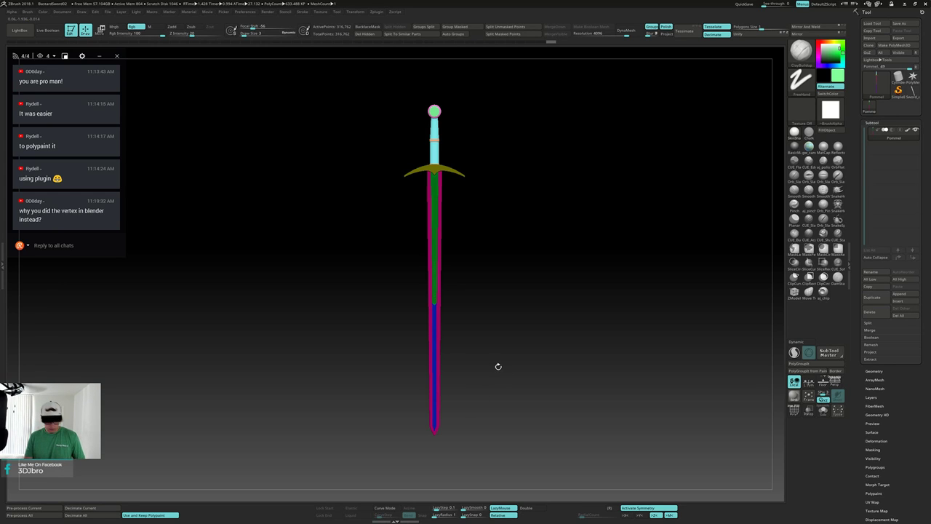
{"action": "key", "text": "alt+Tab"}
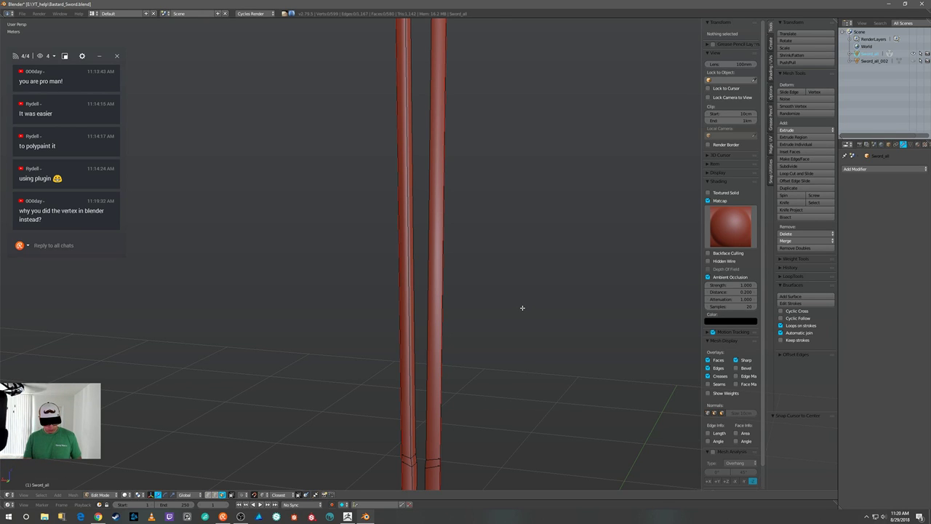
Reveal and deselect all geometry, return to Object Mode and delete the old sword, leaving 0/0 objects.
{"action": "key", "text": "alt+h"}
{"action": "key", "text": "a"}
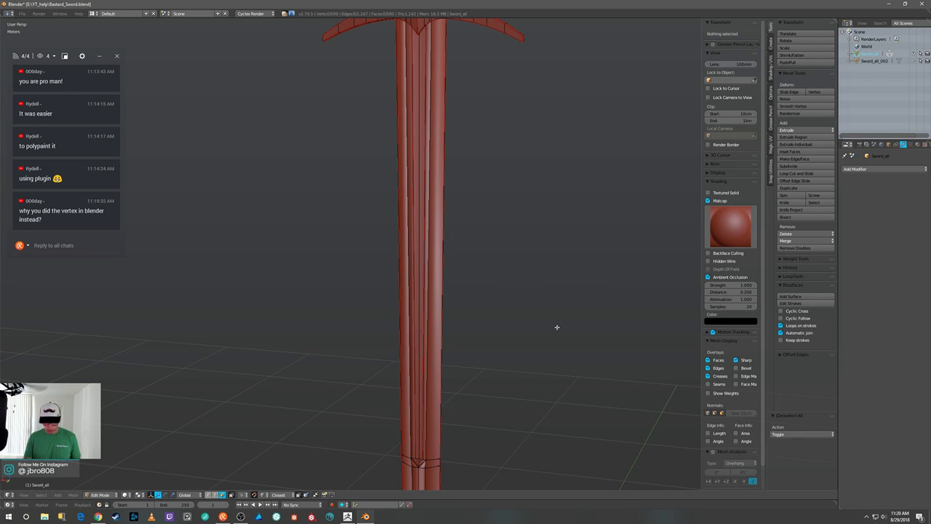
{"action": "key", "text": "Tab"}
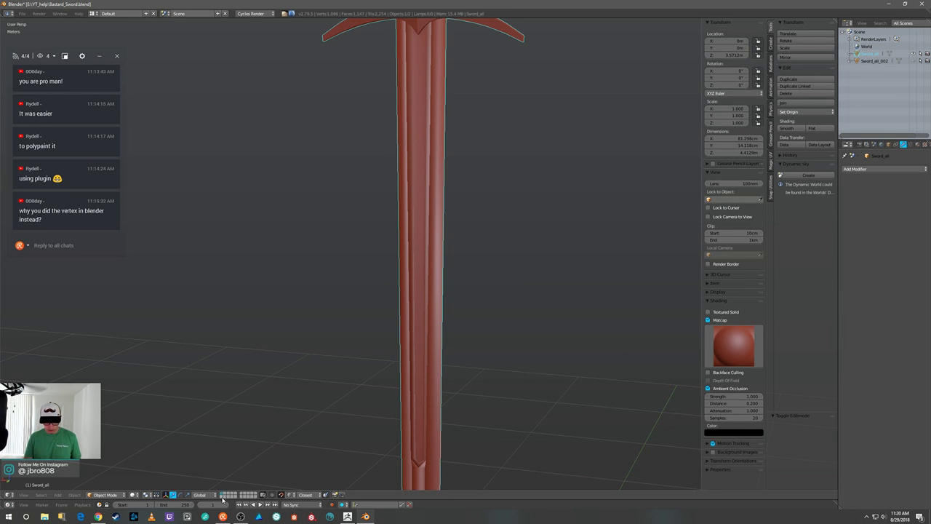
{"action": "key", "text": "h"}
Open and close the File menu, then drag from the upper-left panel across the window.
{"action": "left_click", "coordinate": [24, 15]}
{"action": "left_click", "coordinate": [115, 34]}
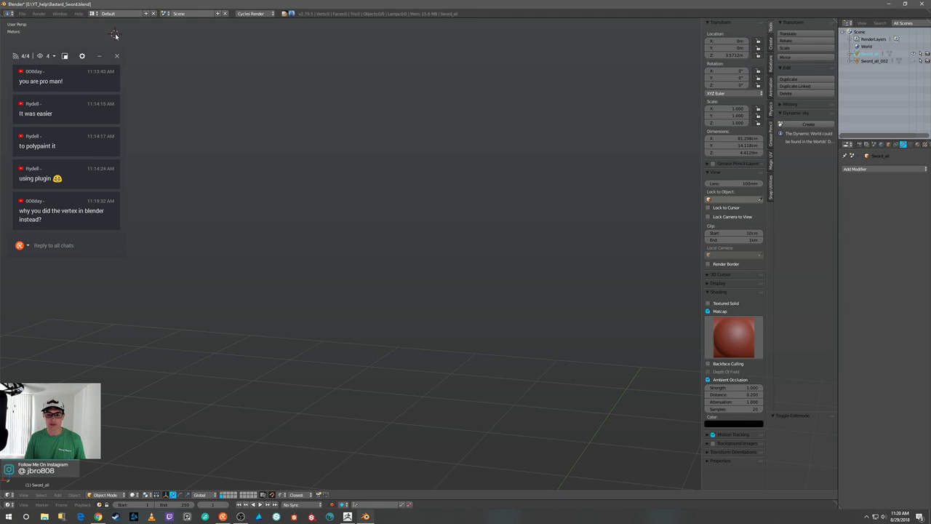
{"action": "left_click", "coordinate": [23, 56]}
{"action": "left_click_drag", "start_coordinate": [24, 56], "coordinate": [598, 25]}
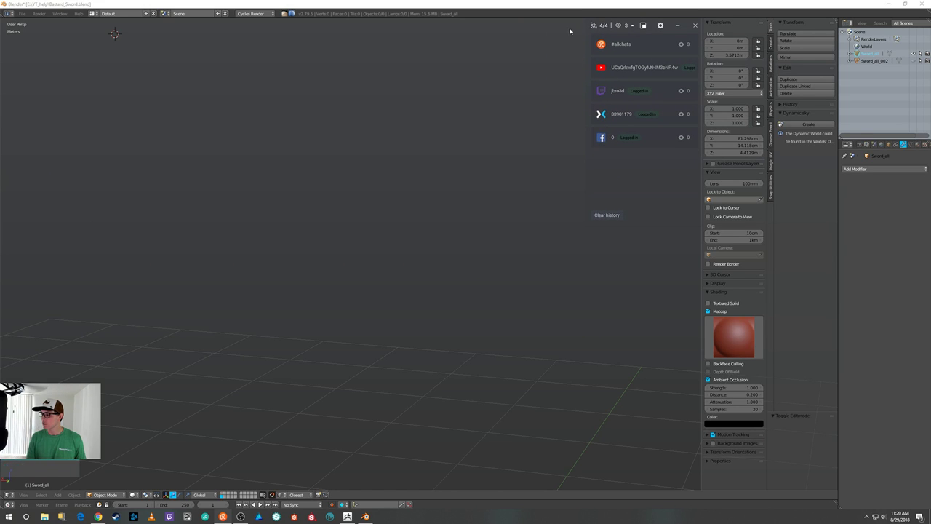
{"action": "left_click", "coordinate": [22, 14]}
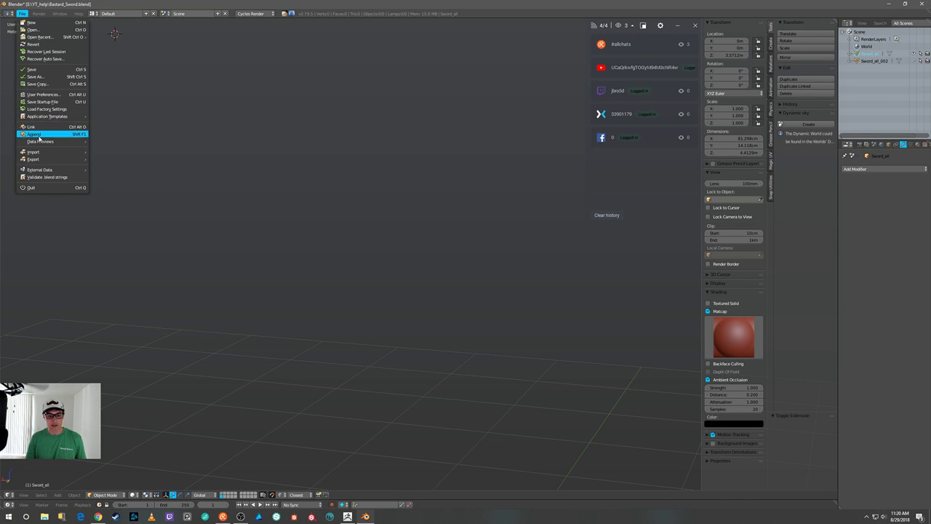
{"action": "mouse_move", "coordinate": [44, 151]}
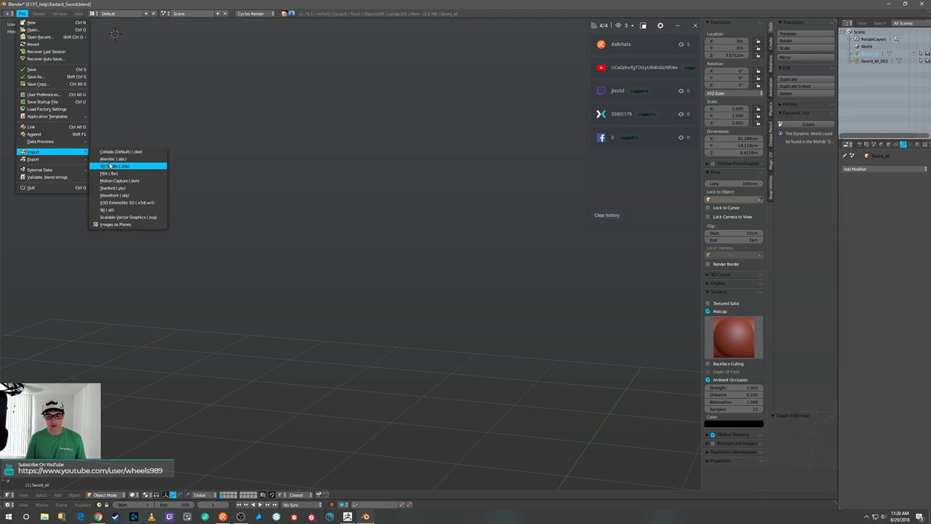
{"action": "left_click", "coordinate": [114, 195]}
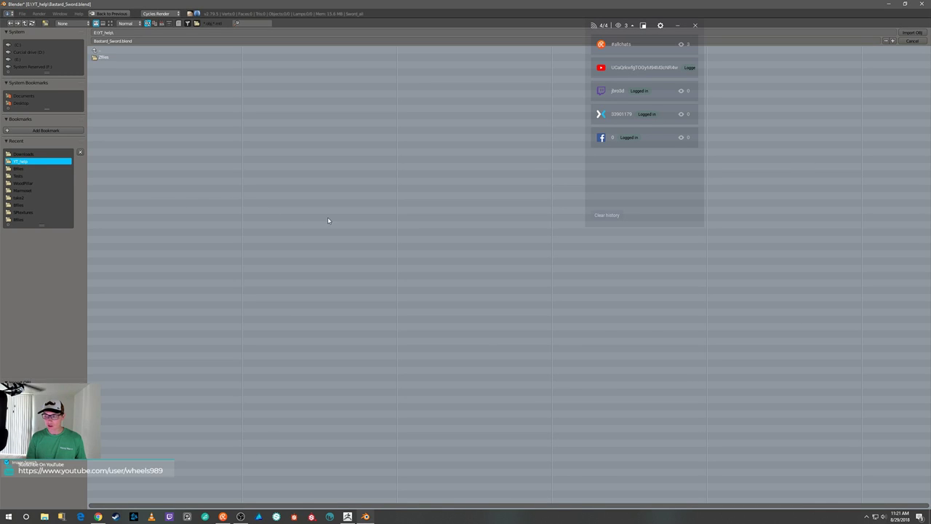
{"action": "double_click", "coordinate": [102, 58]}
{"action": "left_click", "coordinate": [110, 57]}
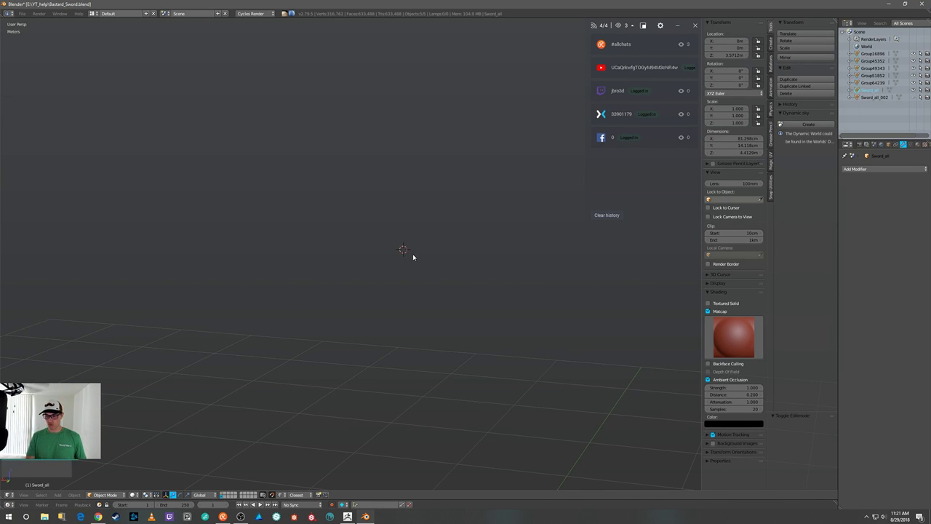
{"action": "middle_click_drag", "start_coordinate": [427, 261], "coordinate": [419, 277]}
{"action": "scroll", "coordinate": [432, 262], "scroll_direction": "down", "scroll_amount": 3}
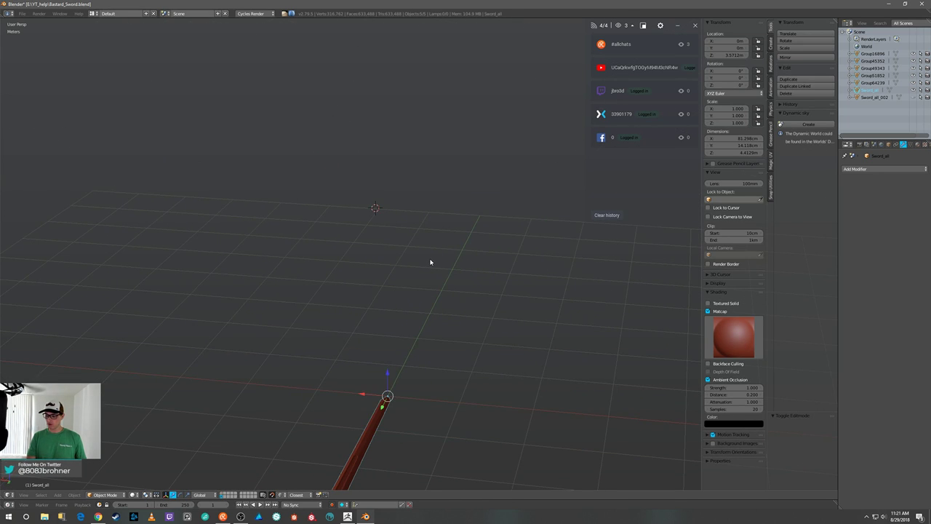
{"action": "scroll", "coordinate": [432, 261], "scroll_direction": "down", "scroll_amount": 3}
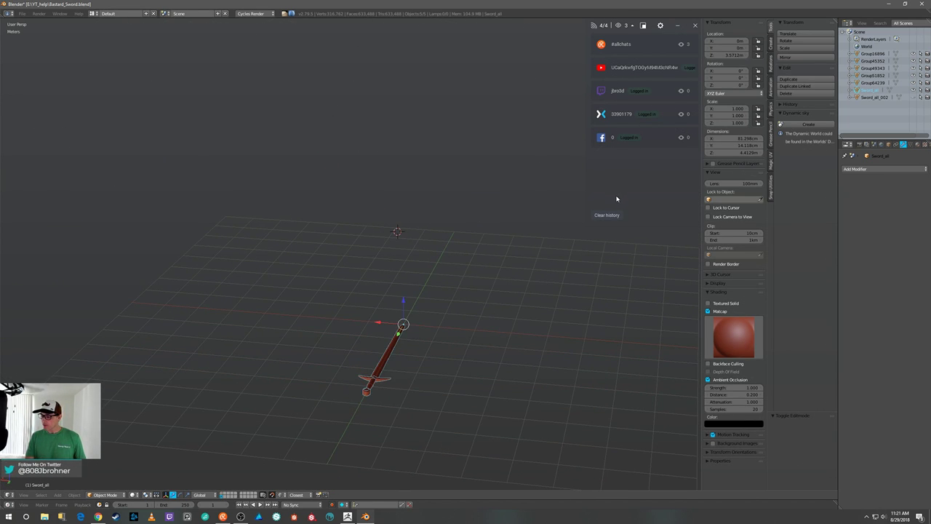
{"action": "left_click", "coordinate": [630, 26]}
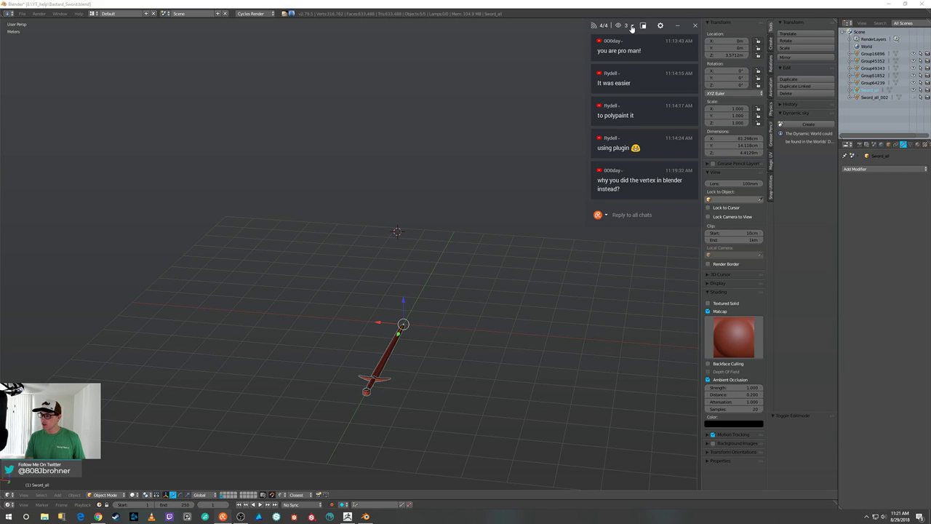
Rotate the imported sword 90° about X (r90x) and frame it standing upright on the grid.
{"action": "middle_click_drag", "start_coordinate": [505, 196], "coordinate": [402, 285]}
{"action": "scroll", "coordinate": [441, 194], "scroll_direction": "up", "scroll_amount": 3}
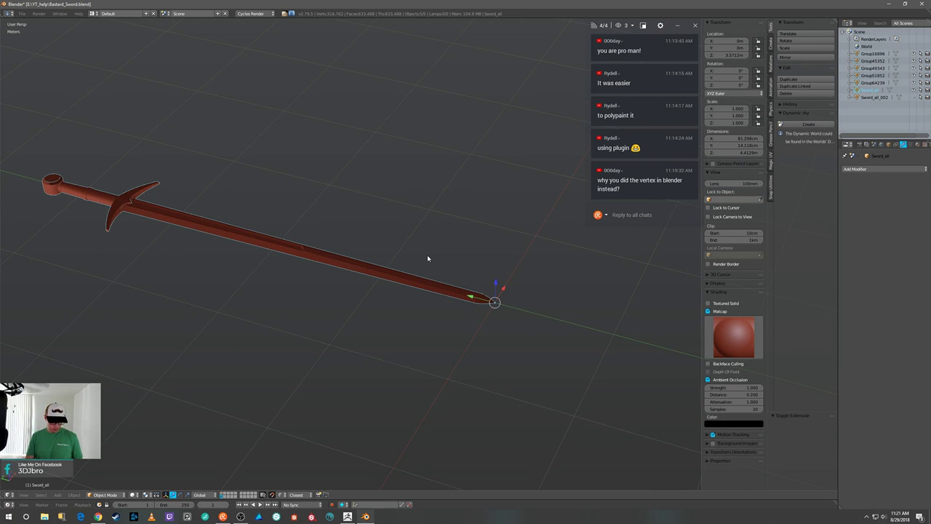
{"action": "type", "text": "r"}
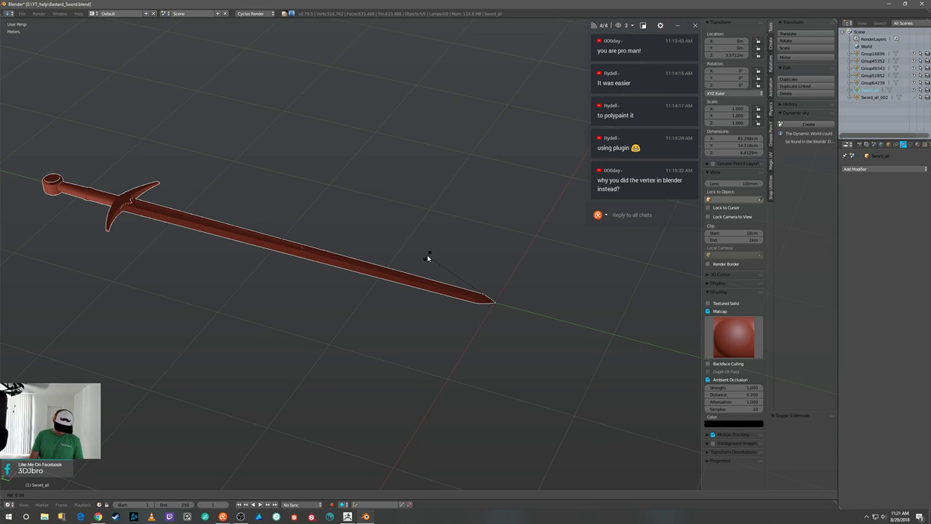
{"action": "type", "text": "90x"}
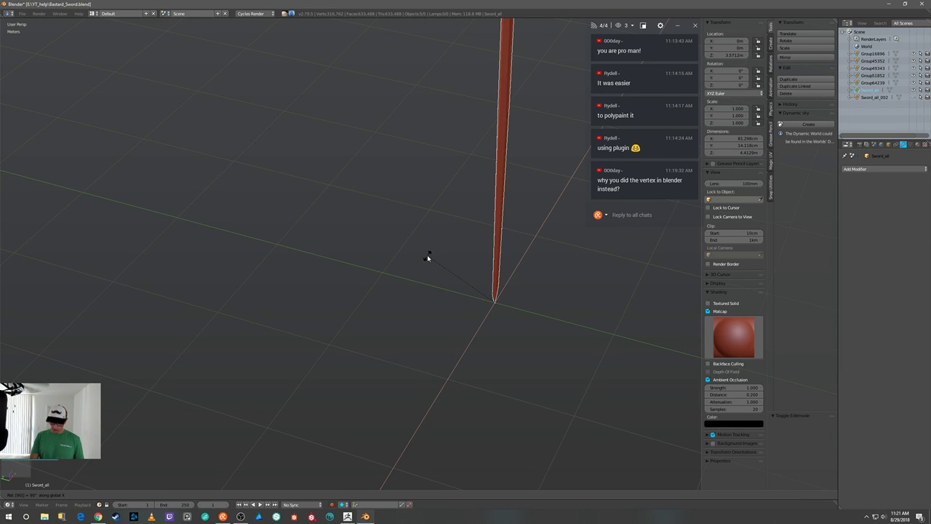
{"action": "key", "text": "Return"}
{"action": "middle_click_drag", "start_coordinate": [432, 255], "coordinate": [517, 245]}
{"action": "scroll", "coordinate": [516, 246], "scroll_direction": "up", "scroll_amount": 3}
{"action": "middle_click_drag", "start_coordinate": [534, 208], "coordinate": [439, 306], "text": "shift"}
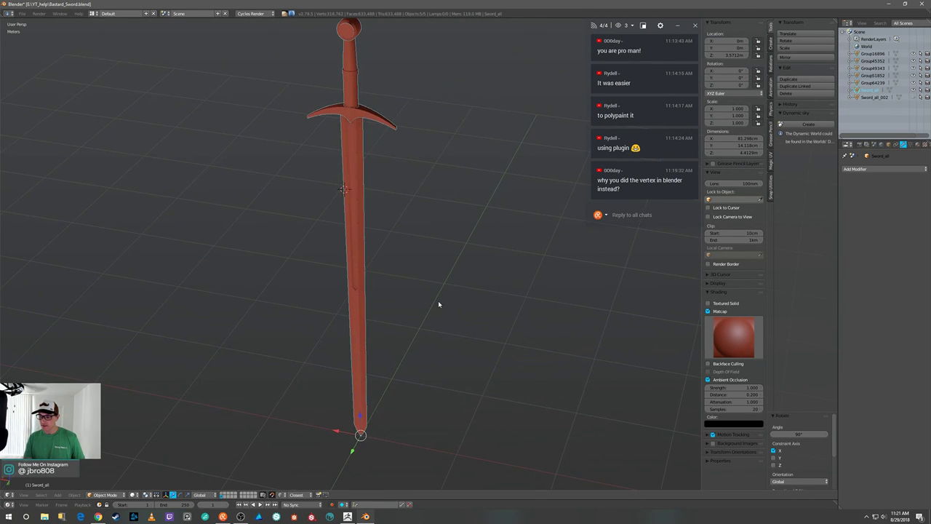
Select the blade object Group64239 and toggle it into Edit Mode and back to Object Mode.
{"action": "key", "text": "a"}
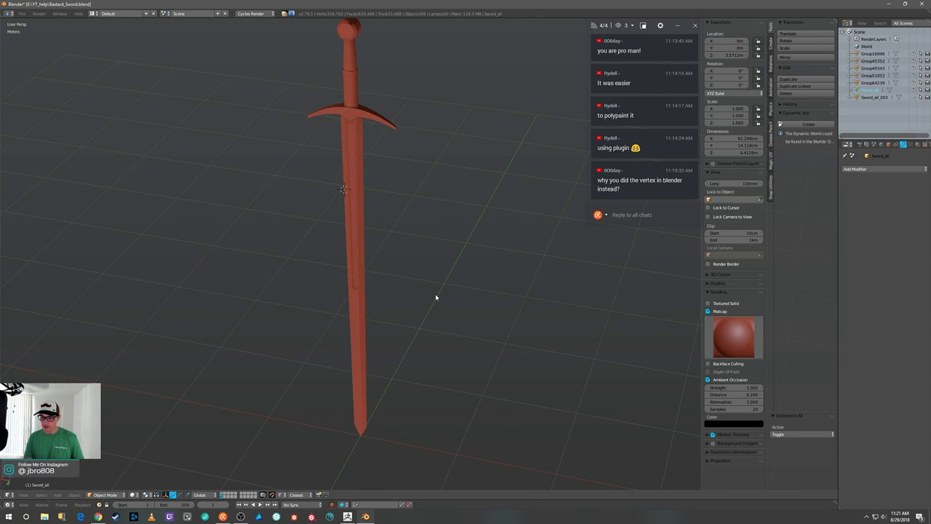
{"action": "right_click", "coordinate": [358, 270]}
{"action": "key", "text": "Tab"}
{"action": "left_click", "coordinate": [436, 274]}
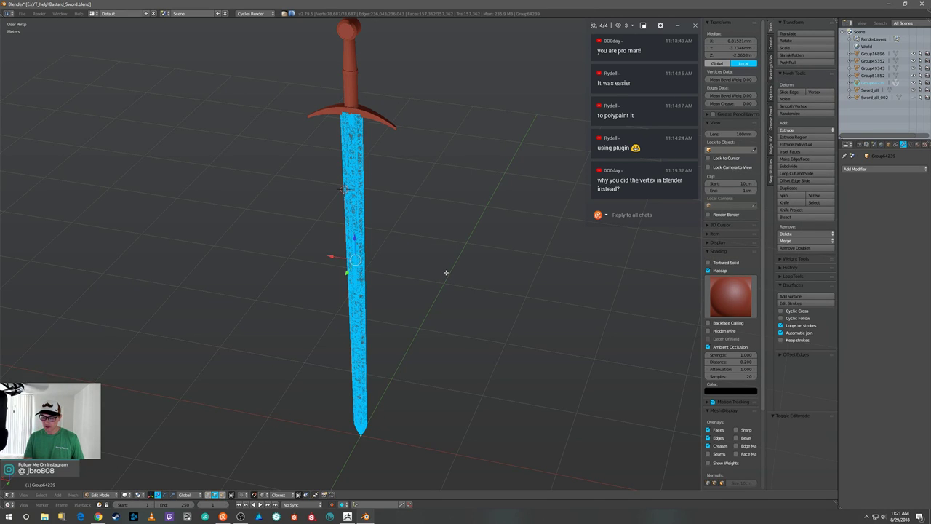
{"action": "key", "text": "Tab"}
{"action": "left_click", "coordinate": [409, 267]}
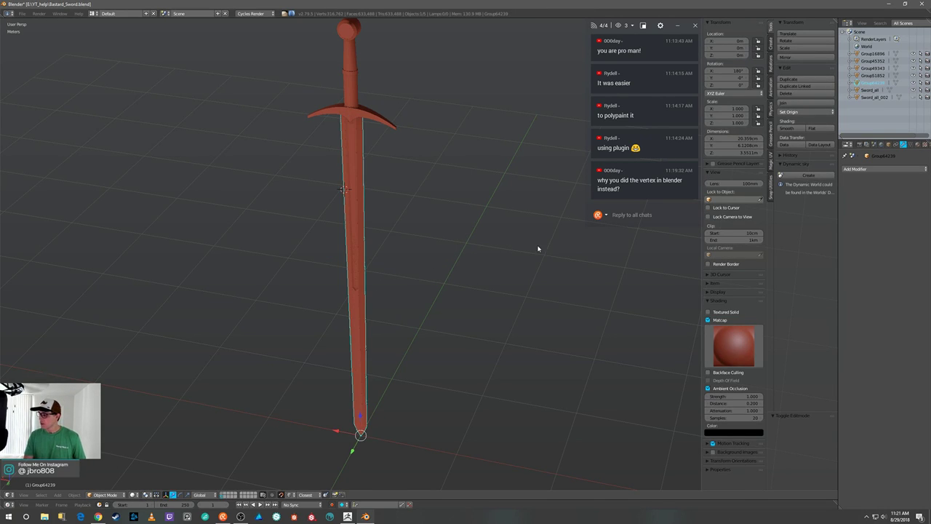
Select the sword part Group49343, inspect it from a few angles, then switch over to ZBrush.
{"action": "middle_click_drag", "start_coordinate": [439, 187], "coordinate": [449, 174]}
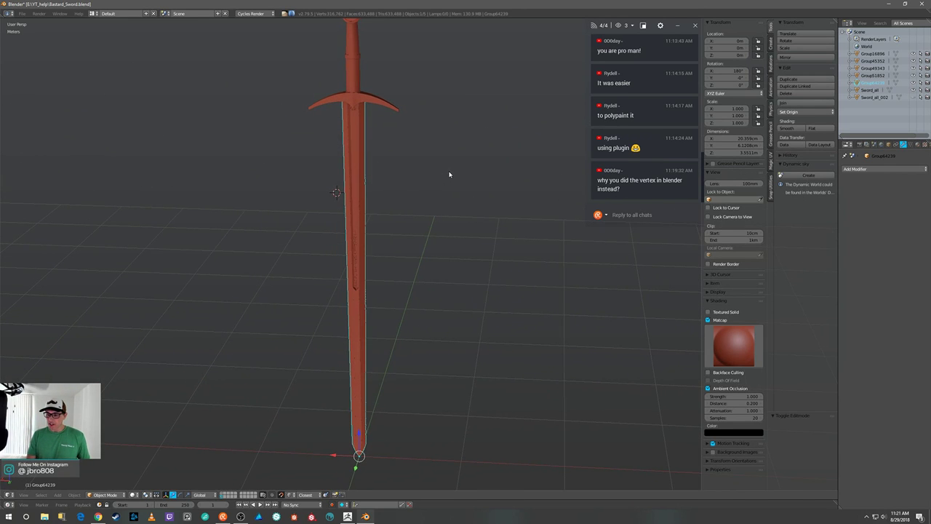
{"action": "key", "text": "Tab"}
{"action": "left_click", "coordinate": [355, 203]}
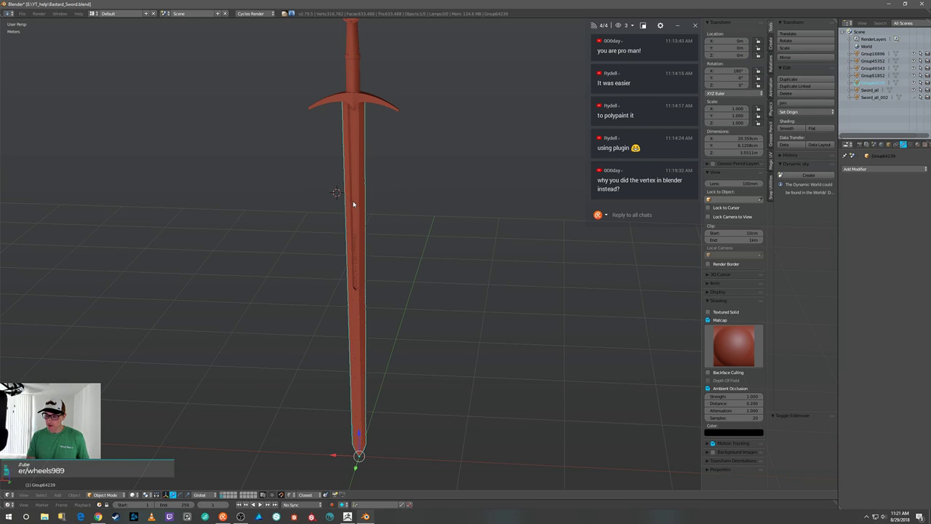
{"action": "mouse_move", "coordinate": [362, 209]}
{"action": "middle_mouse_down"}
{"action": "mouse_move", "coordinate": [438, 190]}
{"action": "mouse_move", "coordinate": [360, 213]}
{"action": "middle_mouse_up"}
{"action": "key", "text": "a"}
{"action": "right_click", "coordinate": [364, 92]}
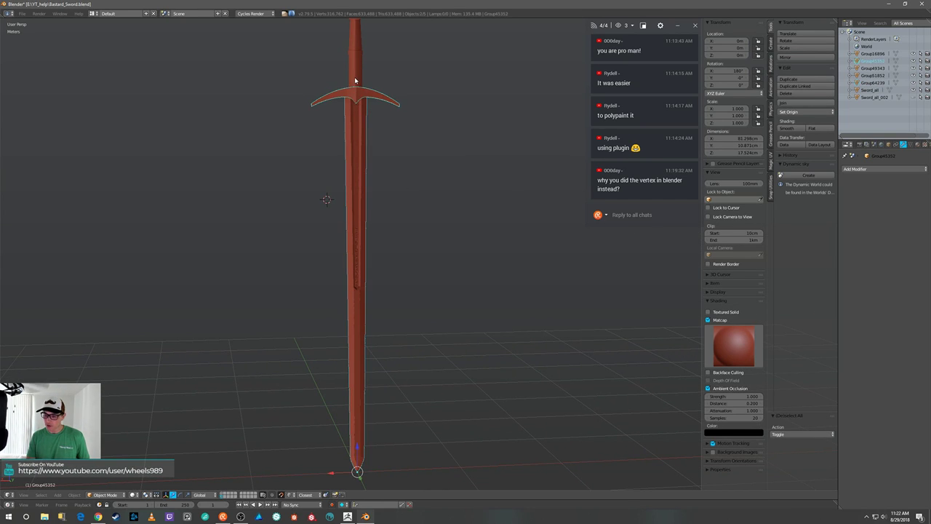
{"action": "mouse_move", "coordinate": [430, 211]}
{"action": "middle_mouse_down"}
{"action": "mouse_move", "coordinate": [476, 210]}
{"action": "mouse_move", "coordinate": [438, 214]}
{"action": "middle_mouse_up"}
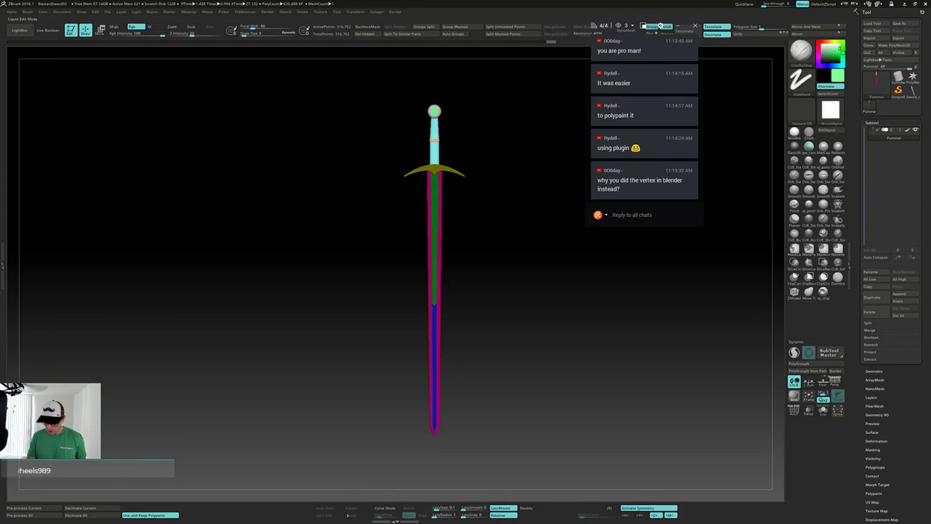
{"action": "left_click", "coordinate": [348, 516]}
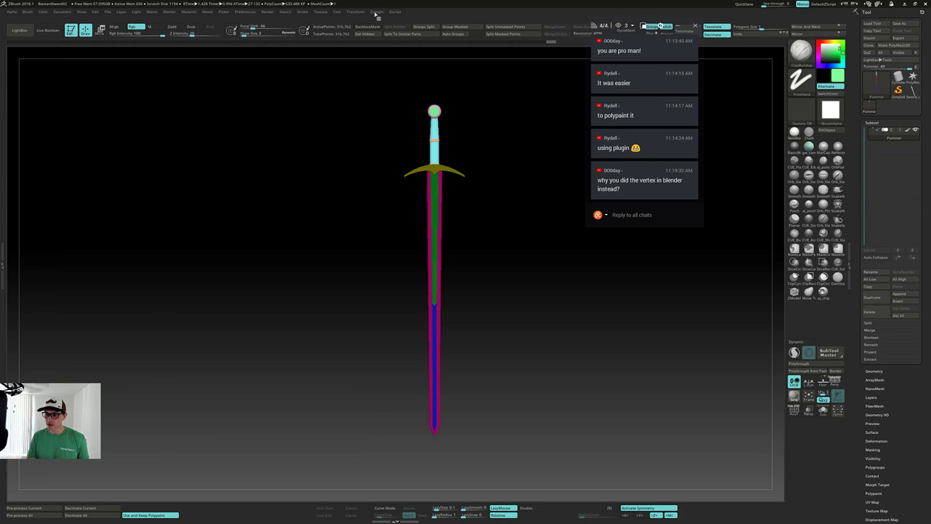
Expand and collapse ZBrush's Preferences > ImportExport panel, then return to Blender and orbit the upright sword.
{"action": "left_click", "coordinate": [246, 13]}
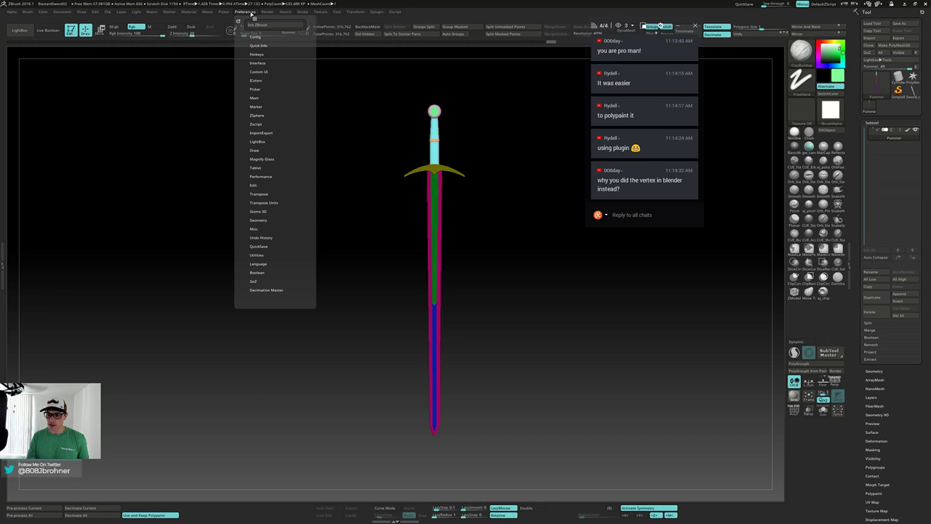
{"action": "left_click", "coordinate": [261, 133]}
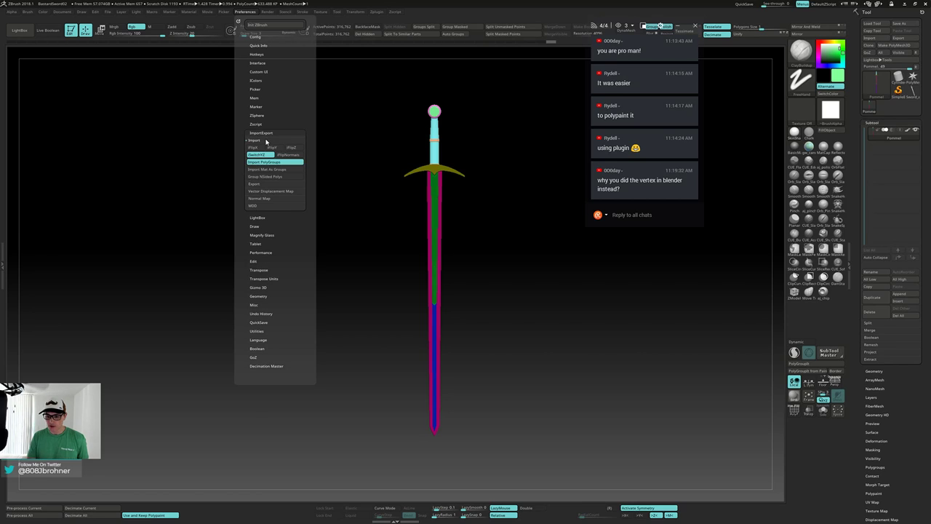
{"action": "left_click", "coordinate": [279, 132]}
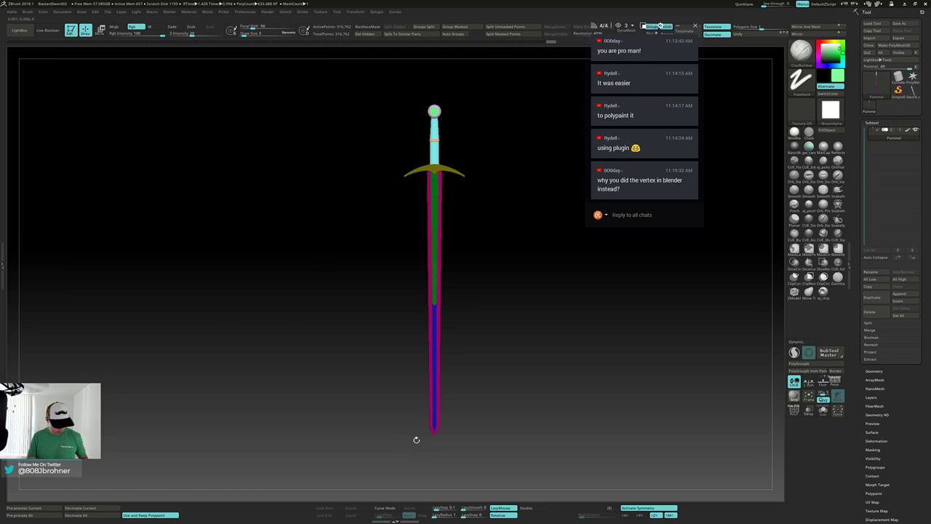
{"action": "key", "text": "alt+Tab"}
{"action": "middle_click_drag", "start_coordinate": [451, 420], "coordinate": [467, 399]}
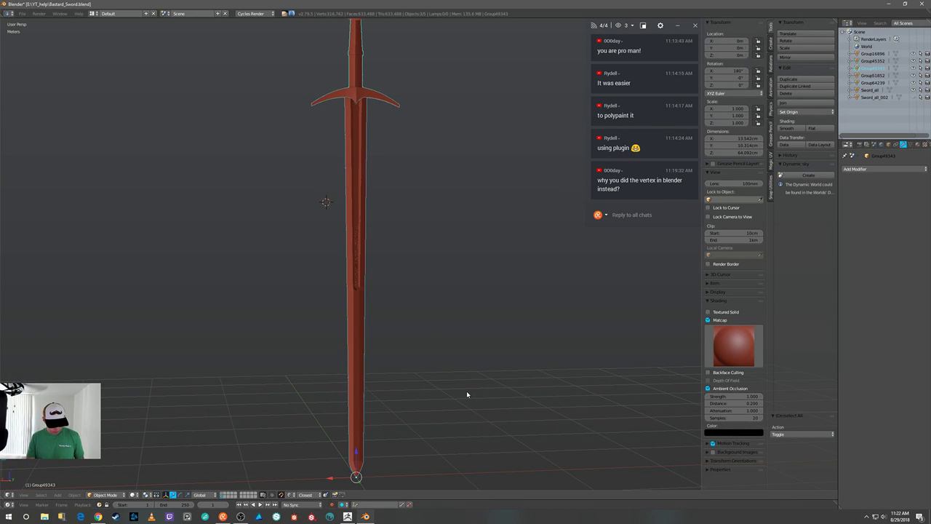
Join the sword parts into Group49343, recalculate all its normals outward in Edit Mode, and return to Object Mode.
{"action": "key", "text": "ctrl+j"}
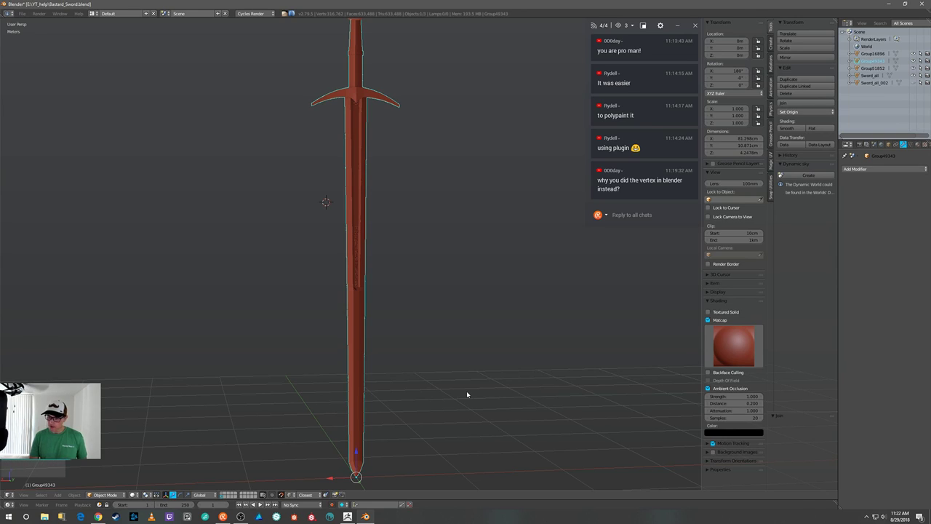
{"action": "key", "text": "Tab"}
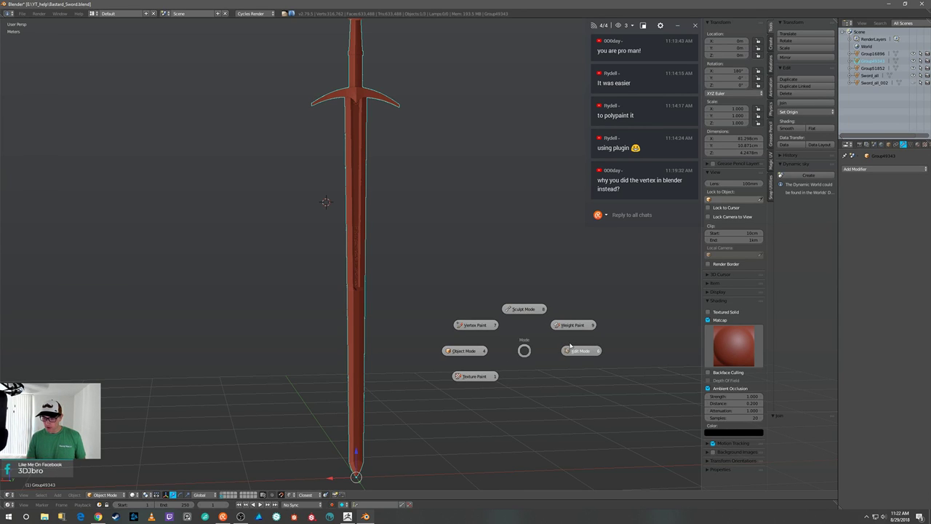
{"action": "left_click", "coordinate": [579, 351]}
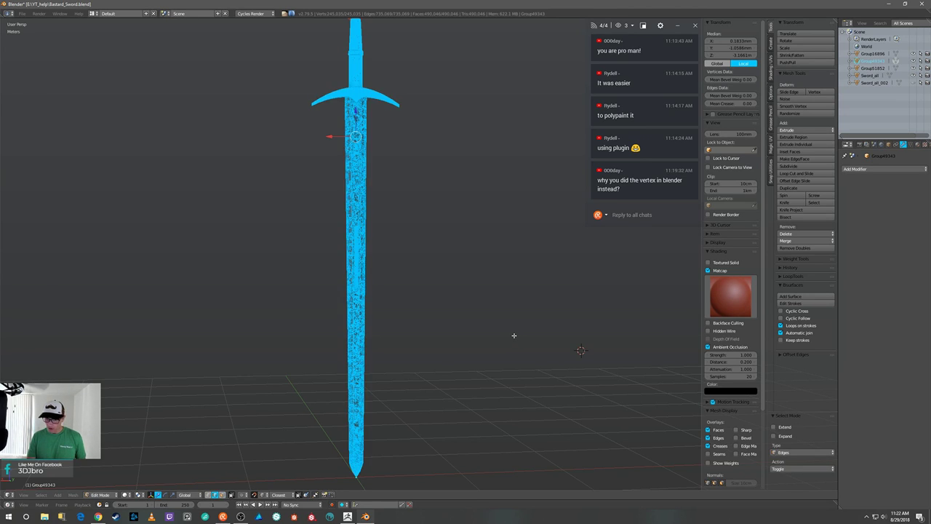
{"action": "key", "text": "a"}
{"action": "key", "text": "a"}
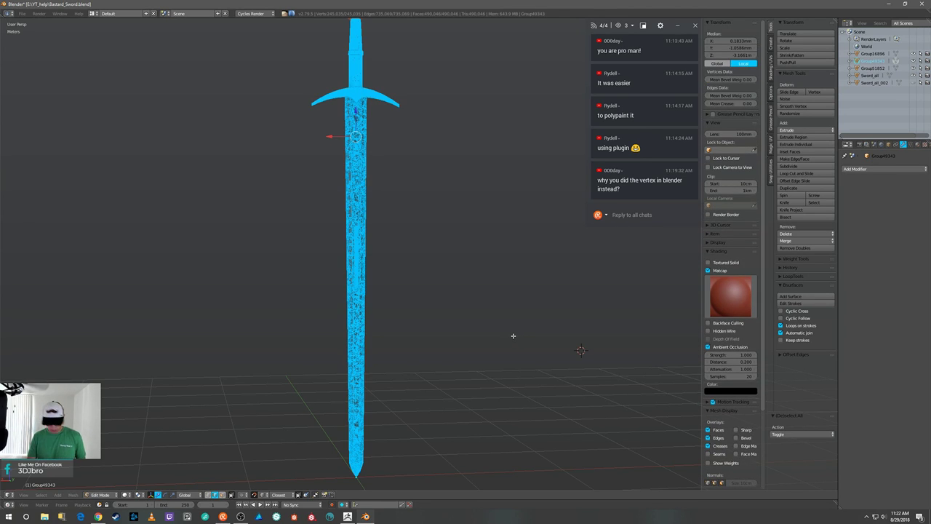
{"action": "key", "text": "ctrl+n"}
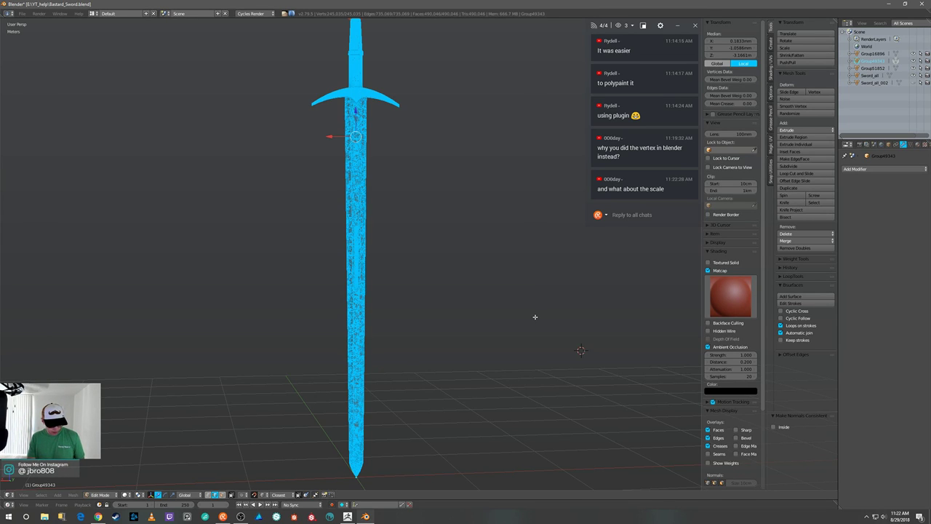
{"action": "key", "text": "Tab"}
{"action": "left_click", "coordinate": [401, 316]}
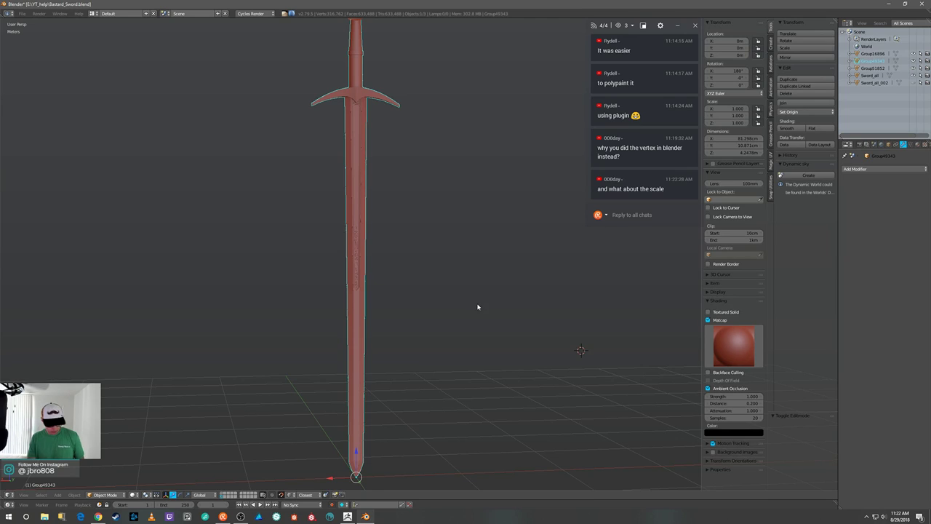
Apply rotation and scale to the sword, move it to another layer, and show that layer.
{"action": "key", "text": "ctrl+a"}
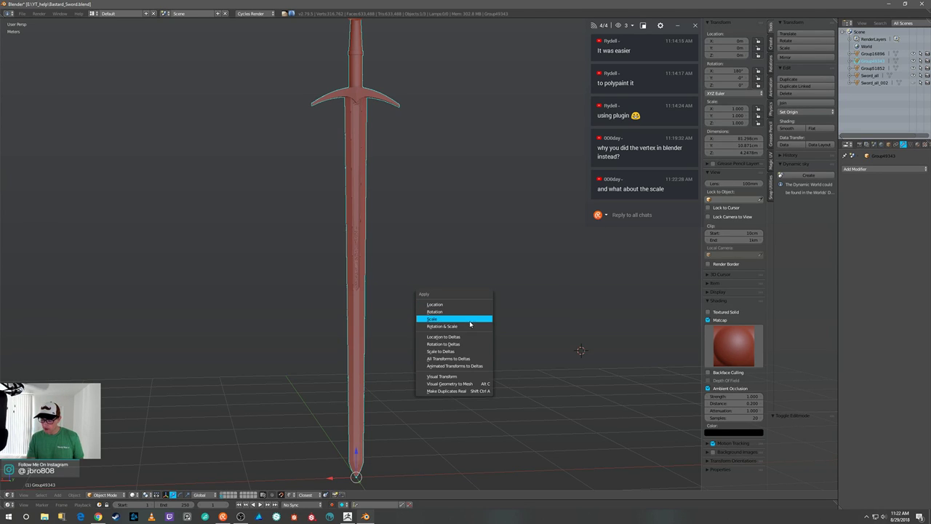
{"action": "left_click", "coordinate": [467, 327]}
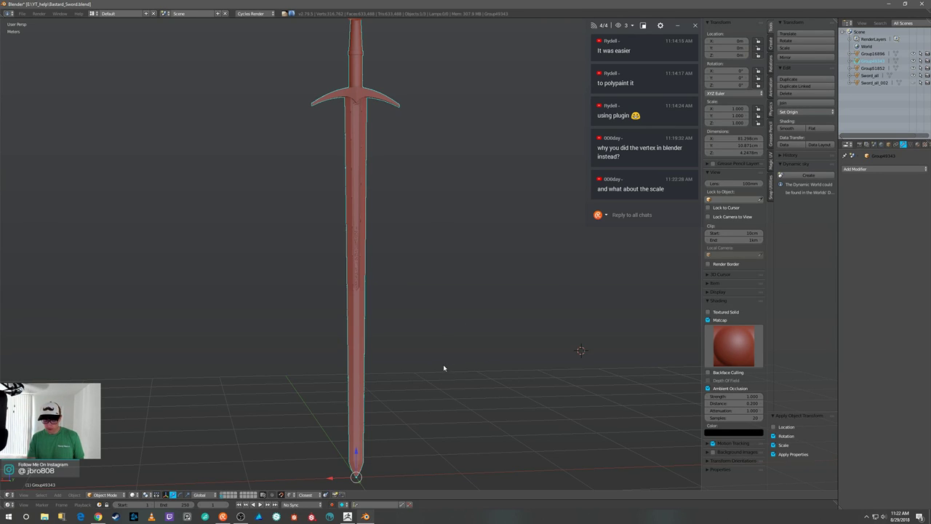
{"action": "key", "text": "m"}
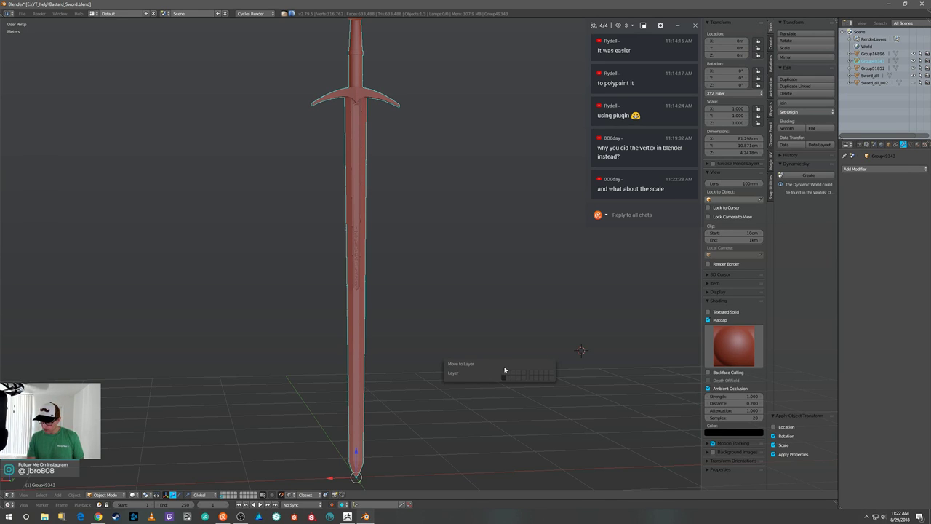
{"action": "left_click", "coordinate": [505, 373]}
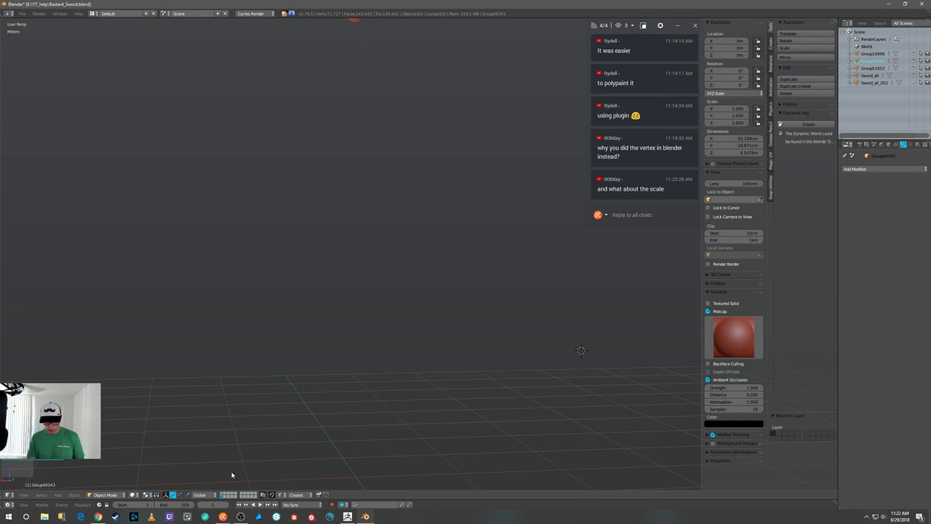
{"action": "left_click", "coordinate": [224, 494]}
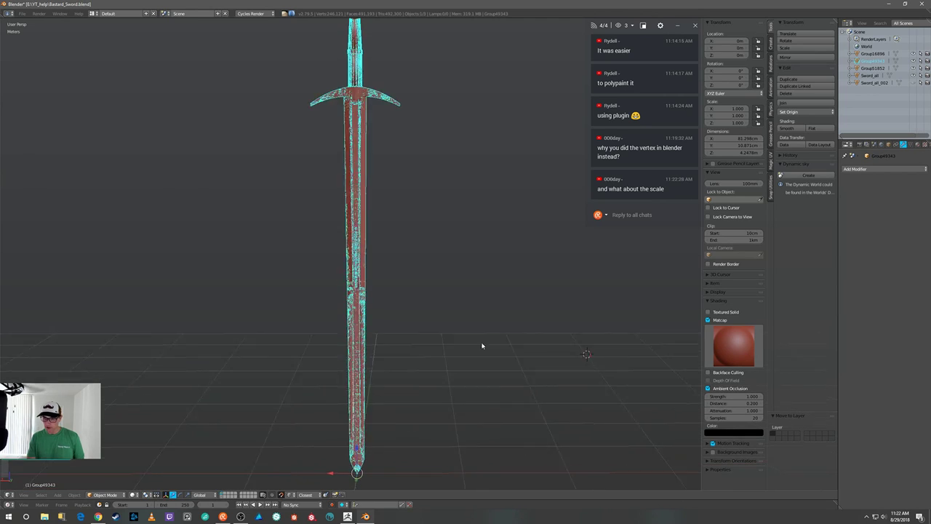
Try placing Sword_all beside the joined sword, then undo so it sits back on the other.
{"action": "scroll", "coordinate": [502, 340], "scroll_direction": "down", "scroll_amount": 3}
{"action": "middle_click_drag", "start_coordinate": [490, 323], "coordinate": [557, 328]}
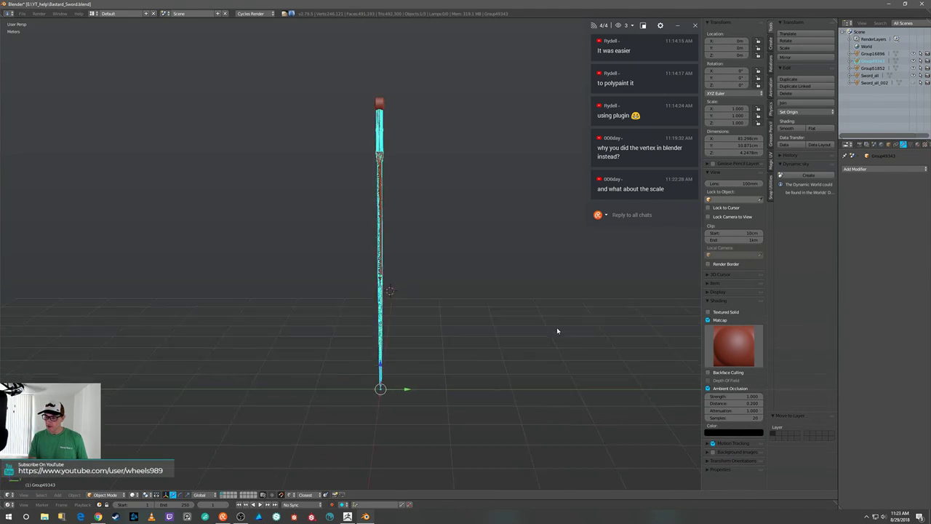
{"action": "middle_click_drag", "start_coordinate": [512, 303], "coordinate": [467, 261]}
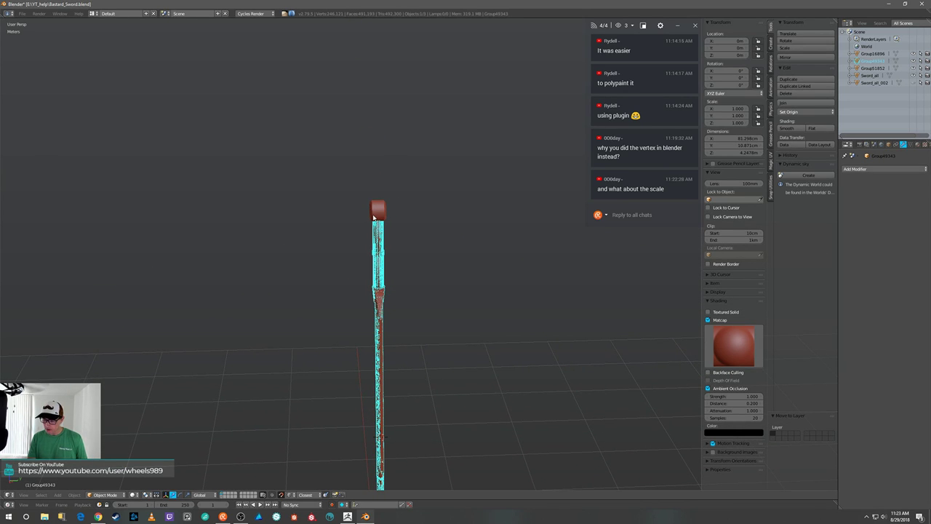
{"action": "right_click_drag", "start_coordinate": [385, 223], "coordinate": [393, 226]}
{"action": "middle_click_drag", "start_coordinate": [465, 239], "coordinate": [505, 224]}
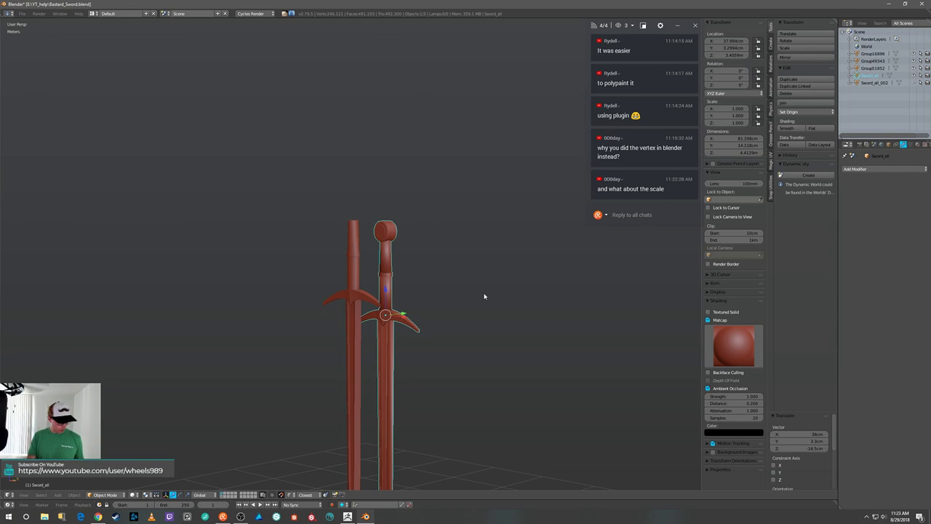
{"action": "middle_click_drag", "start_coordinate": [484, 295], "coordinate": [470, 293]}
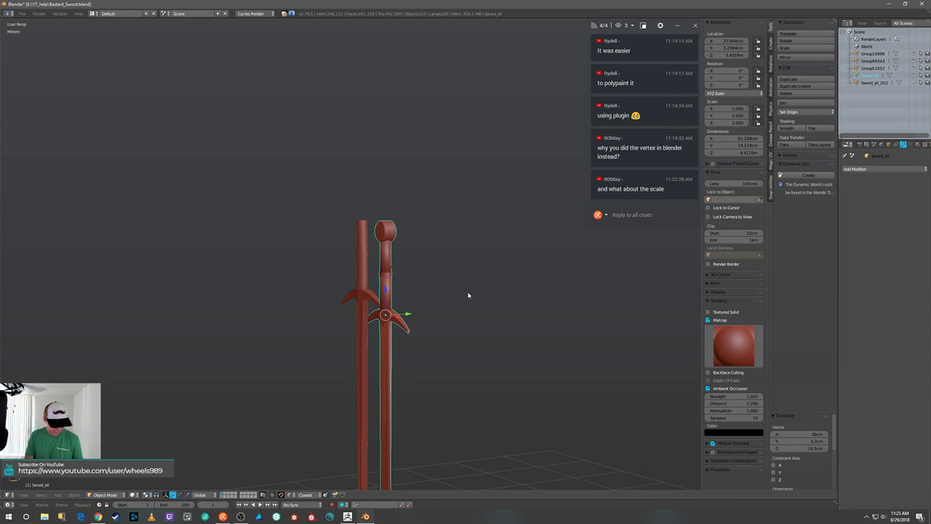
{"action": "middle_click_drag", "start_coordinate": [517, 268], "coordinate": [468, 265]}
{"action": "key", "text": "ctrl+z"}
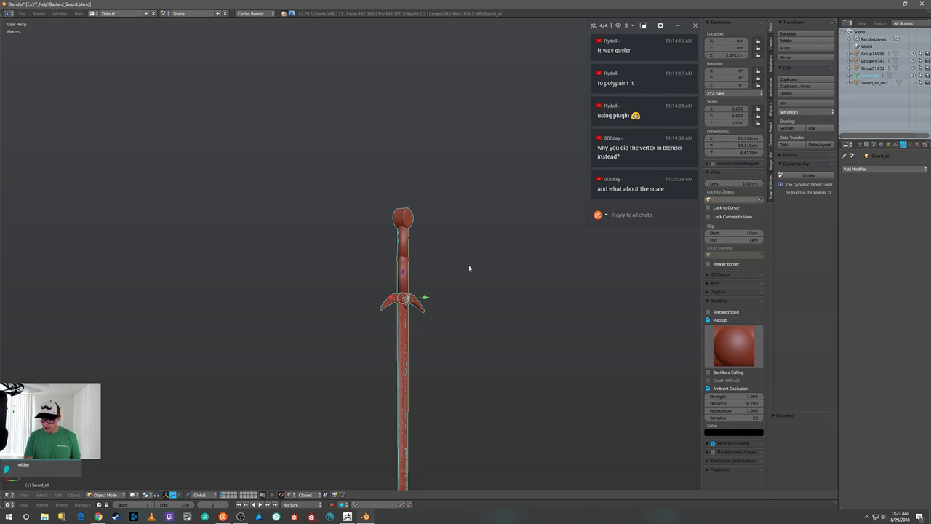
Hide the repositioned sword, send the remaining pommel to another layer, and show that layer.
{"action": "key", "text": "h"}
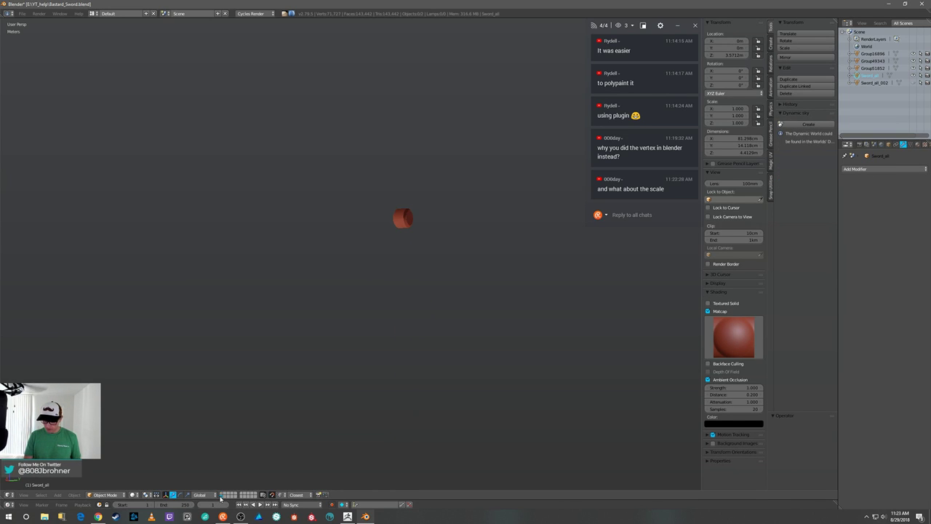
{"action": "right_click", "coordinate": [407, 218]}
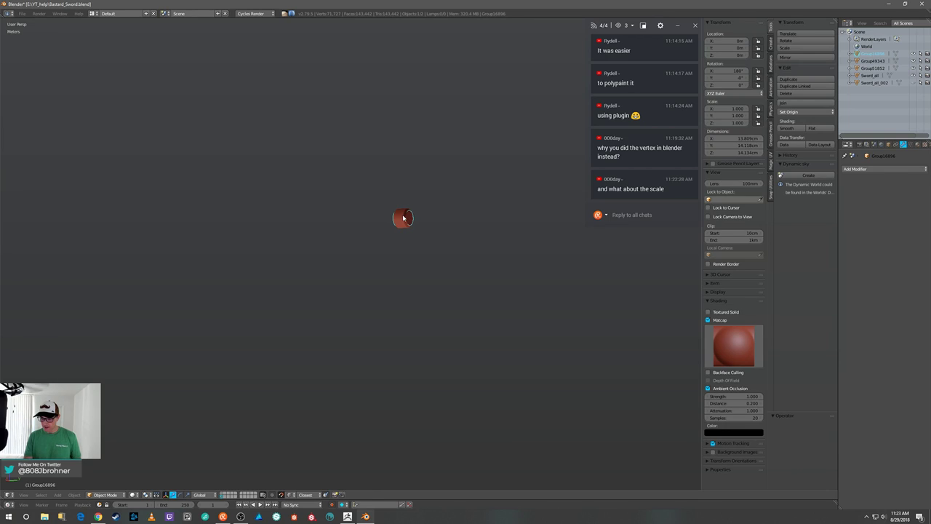
{"action": "key", "text": "m"}
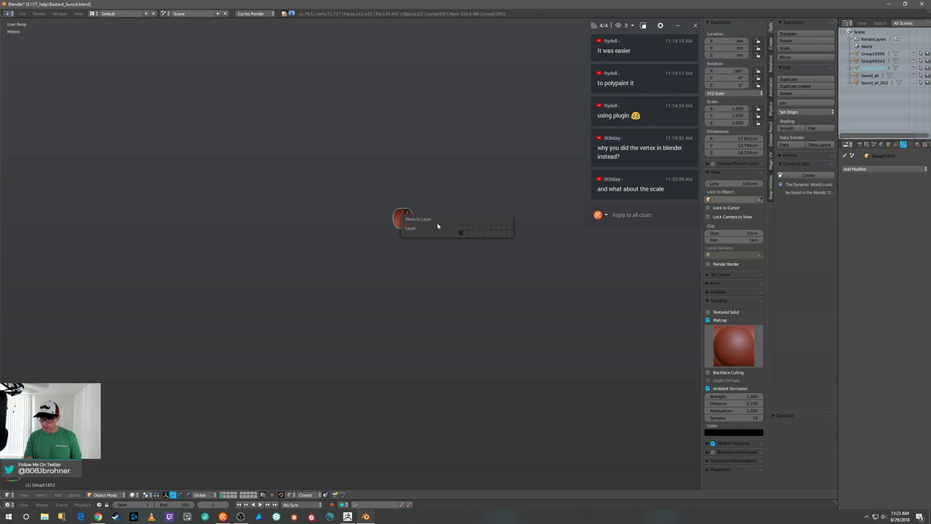
{"action": "left_click", "coordinate": [462, 227]}
{"action": "left_click", "coordinate": [228, 494], "text": "shift"}
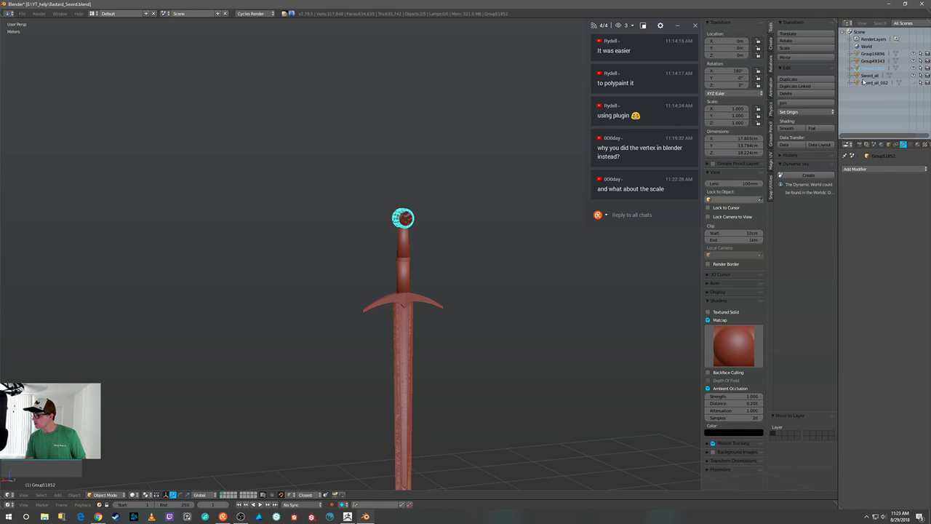
Join Group49343 and the pommel pieces into Group51852 and enter Edit Mode.
{"action": "key", "text": "a"}
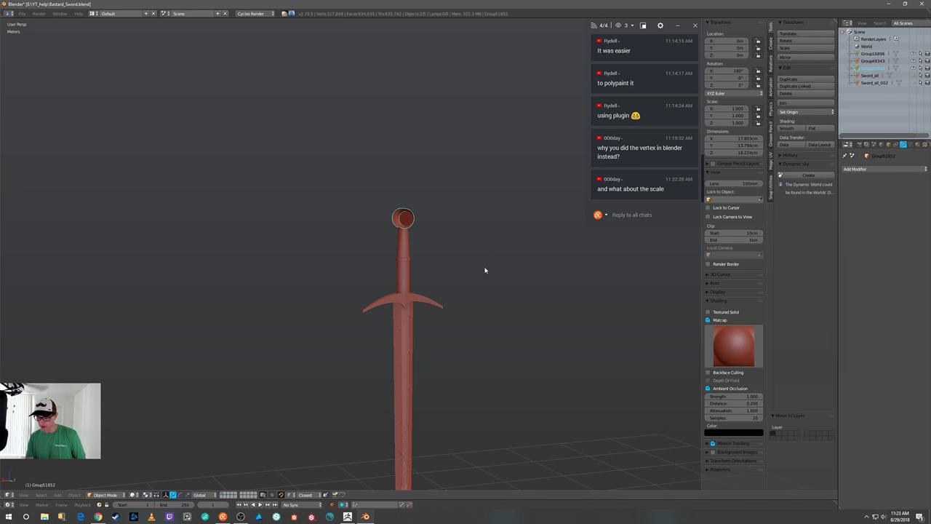
{"action": "right_click", "coordinate": [409, 305]}
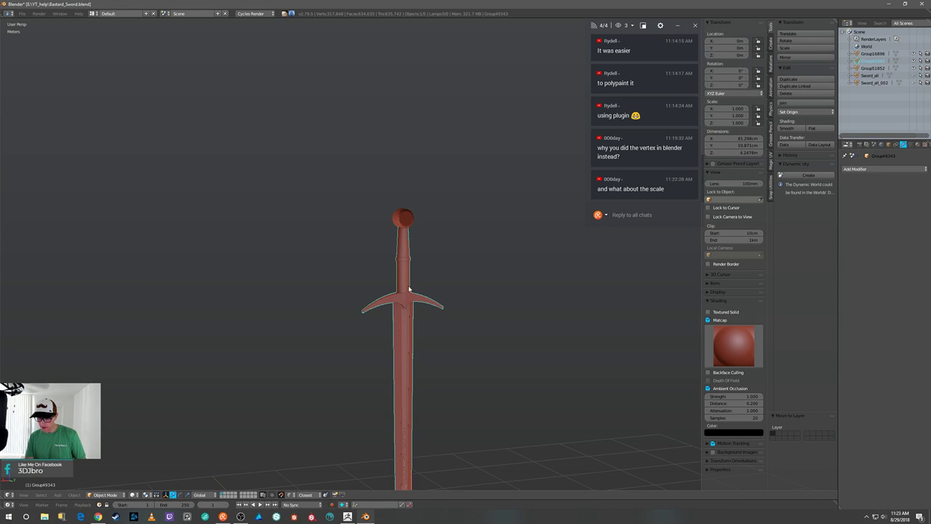
{"action": "right_click", "coordinate": [408, 224]}
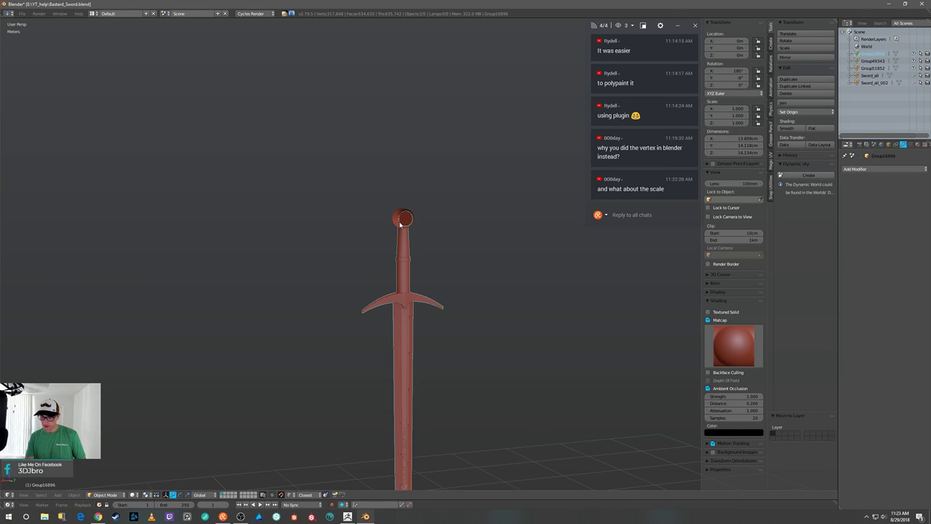
{"action": "right_click", "coordinate": [400, 225]}
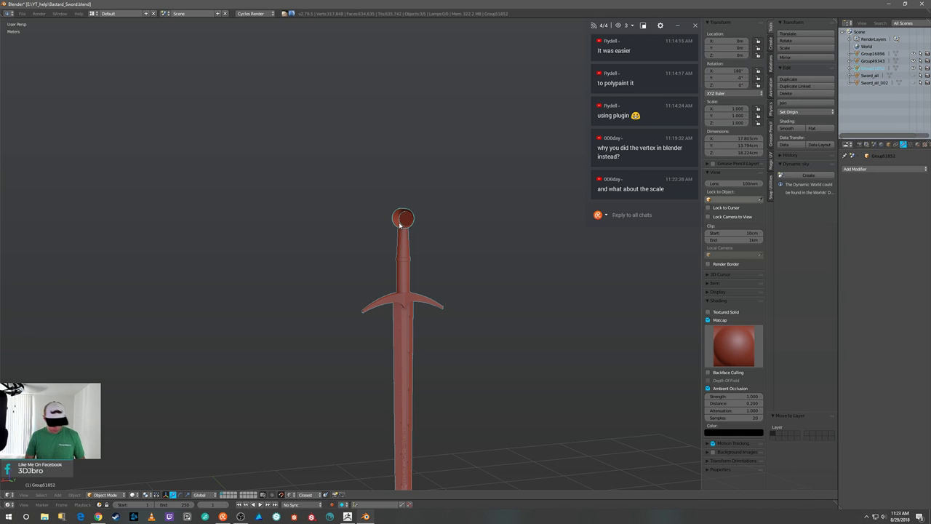
{"action": "key", "text": "ctrl+j"}
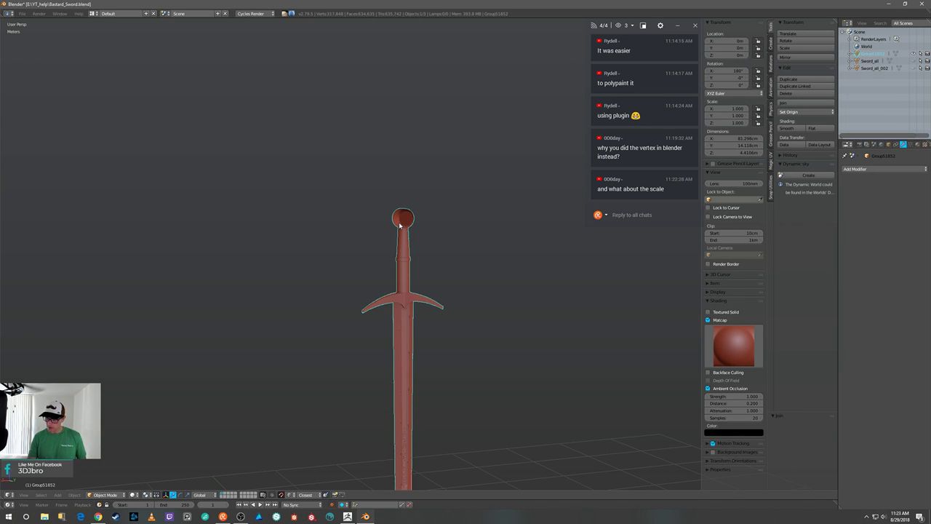
{"action": "key", "text": "Tab"}
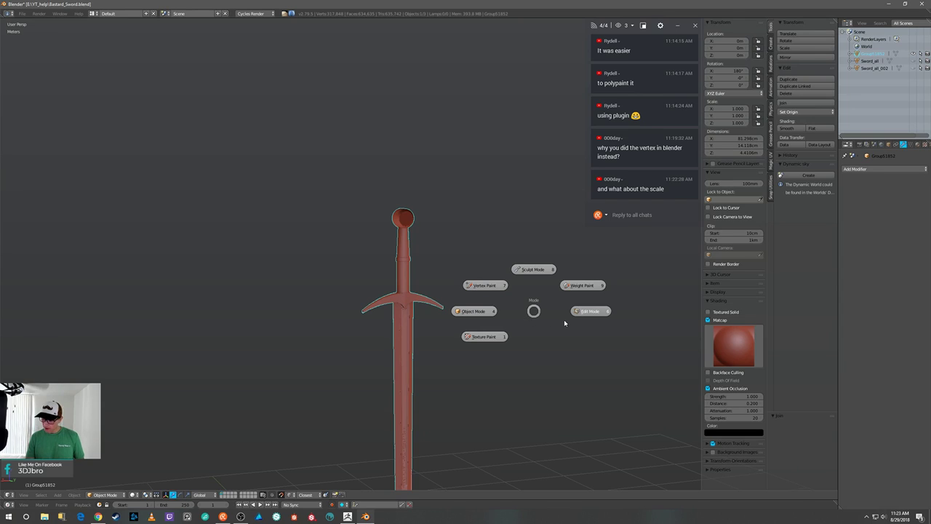
{"action": "left_click", "coordinate": [558, 321]}
Return Group51852 to Object Mode and swap the red matcap for the dark grey one.
{"action": "key", "text": "Tab"}
{"action": "left_click", "coordinate": [430, 277]}
{"action": "scroll", "coordinate": [432, 232], "scroll_direction": "down", "scroll_amount": 5}
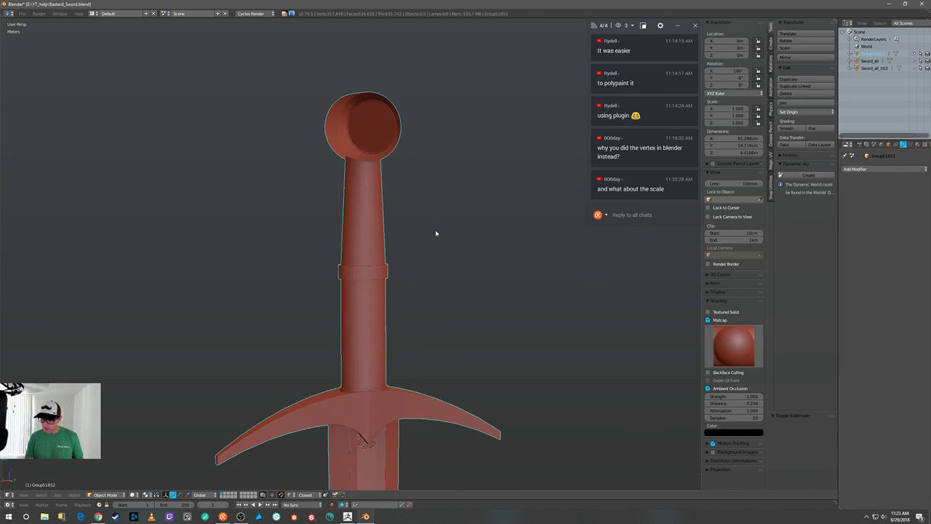
{"action": "left_click", "coordinate": [734, 345]}
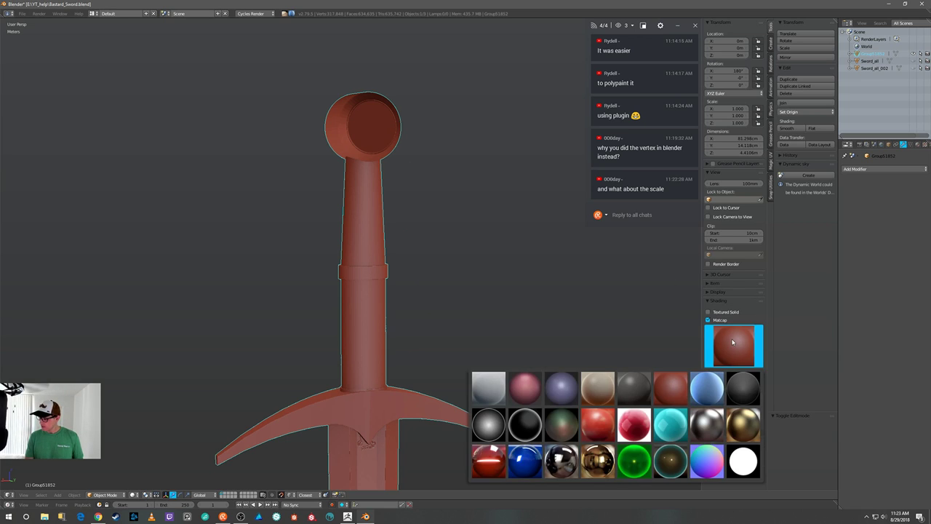
{"action": "left_click", "coordinate": [670, 388]}
{"action": "middle_click_drag", "start_coordinate": [429, 164], "coordinate": [447, 171]}
{"action": "middle_click_drag", "start_coordinate": [349, 185], "coordinate": [375, 210]}
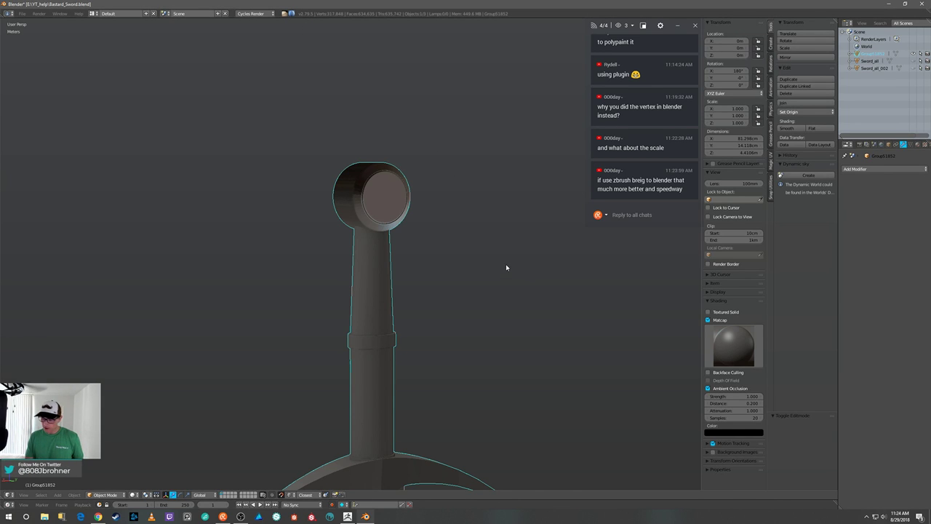
{"action": "middle_click_drag", "start_coordinate": [506, 267], "coordinate": [517, 270]}
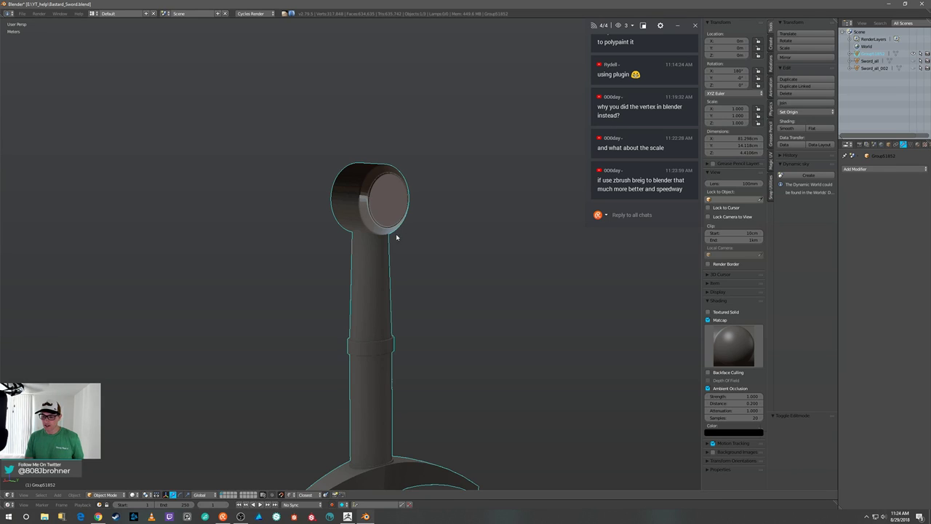
Inspect the mesh in Edit Mode, return to Object Mode, and save an incremental version.
{"action": "key", "text": "Tab"}
{"action": "left_click", "coordinate": [487, 246]}
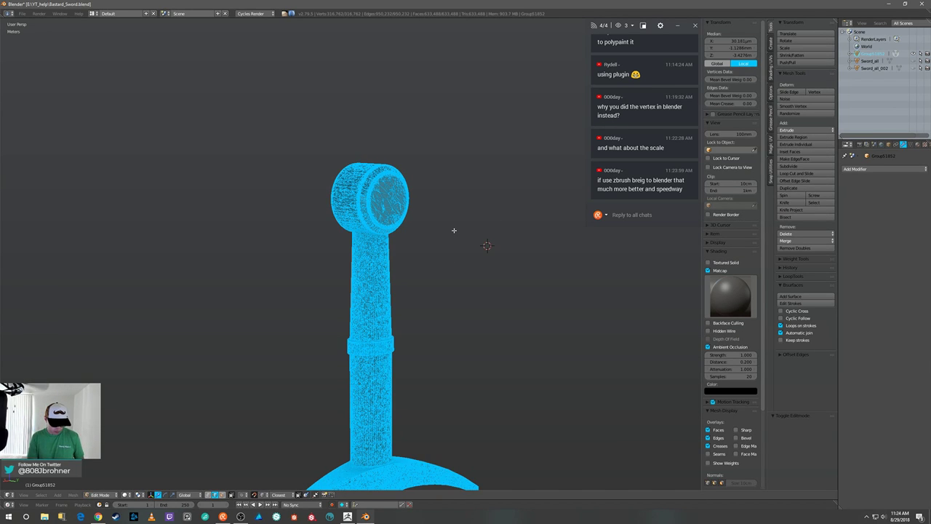
{"action": "key", "text": "Tab"}
{"action": "left_click", "coordinate": [358, 220]}
{"action": "mouse_move", "coordinate": [467, 254]}
{"action": "middle_mouse_down"}
{"action": "mouse_move", "coordinate": [442, 247]}
{"action": "mouse_move", "coordinate": [481, 250]}
{"action": "mouse_move", "coordinate": [469, 249]}
{"action": "middle_mouse_up"}
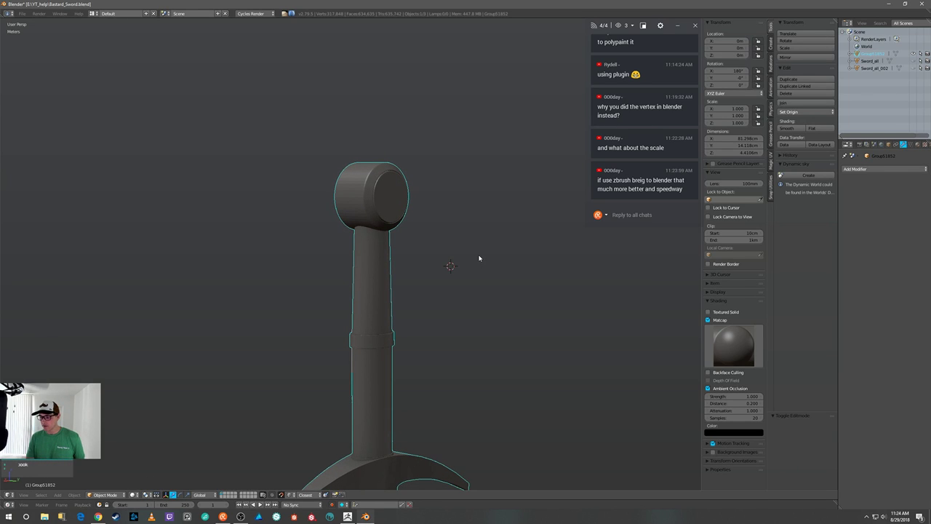
{"action": "middle_click_drag", "start_coordinate": [470, 299], "coordinate": [463, 306]}
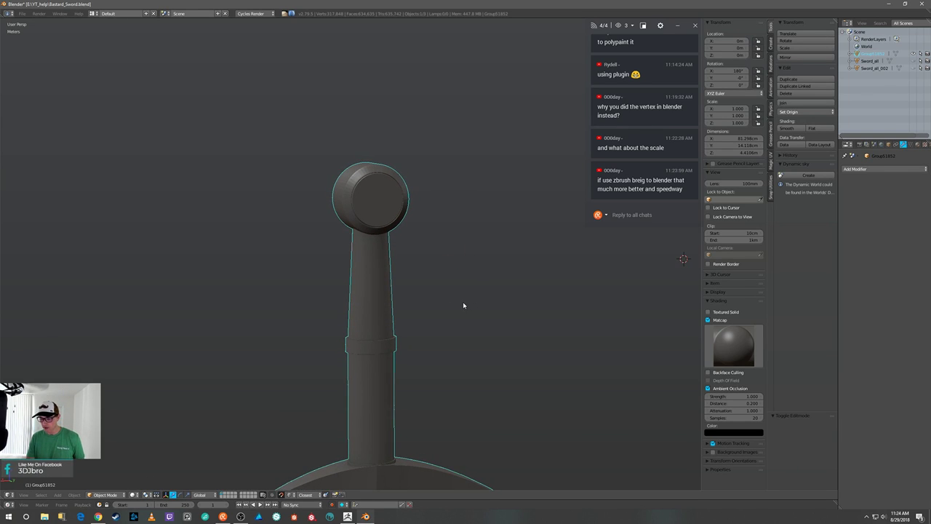
{"action": "key", "text": "ctrl+s"}
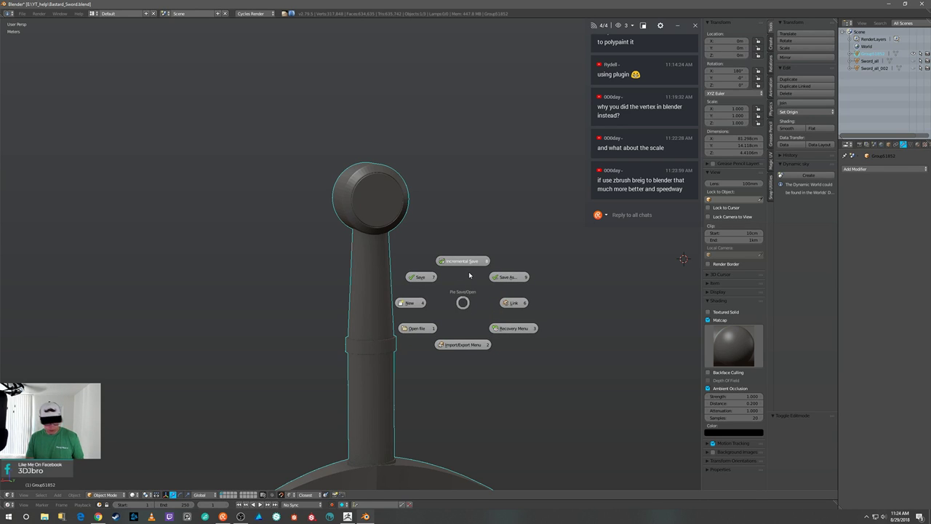
{"action": "left_click", "coordinate": [469, 275]}
Snap the 3D cursor to the world centre and frame the whole upright sword.
{"action": "key", "text": "shift+s"}
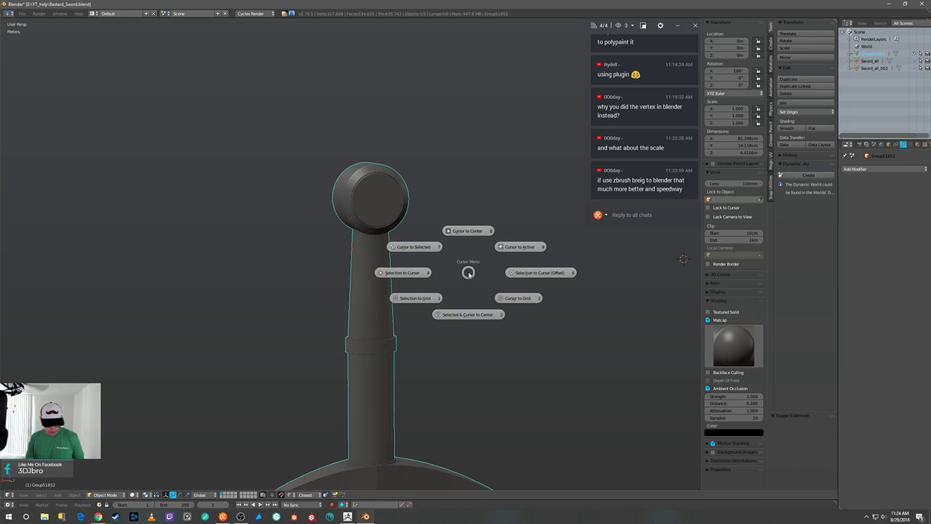
{"action": "left_click", "coordinate": [473, 241]}
{"action": "key", "text": "Home"}
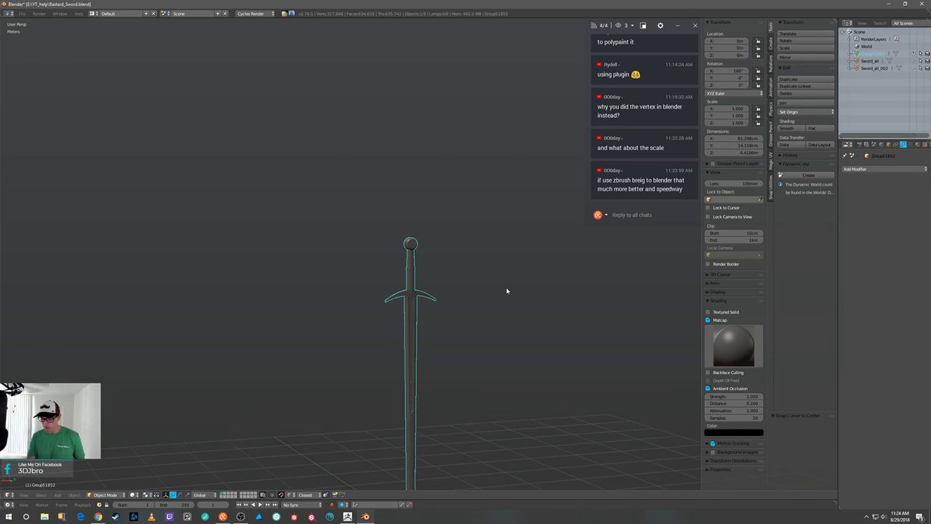
{"action": "middle_click_drag", "start_coordinate": [500, 303], "coordinate": [484, 215], "text": "shift"}
{"action": "scroll", "coordinate": [504, 229], "scroll_direction": "up", "scroll_amount": 4}
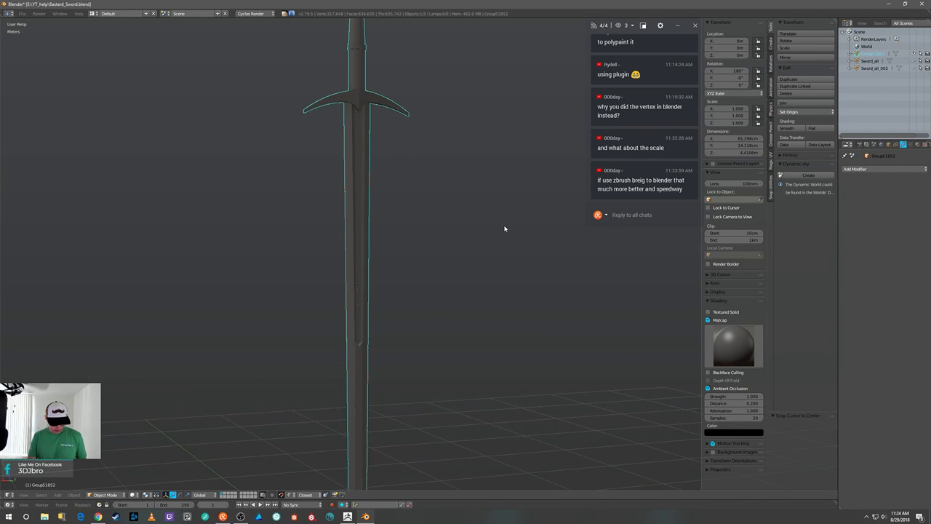
{"action": "scroll", "coordinate": [502, 221], "scroll_direction": "up", "scroll_amount": 2}
{"action": "middle_click_drag", "start_coordinate": [499, 218], "coordinate": [507, 299], "text": "shift"}
{"action": "key", "text": "Tab"}
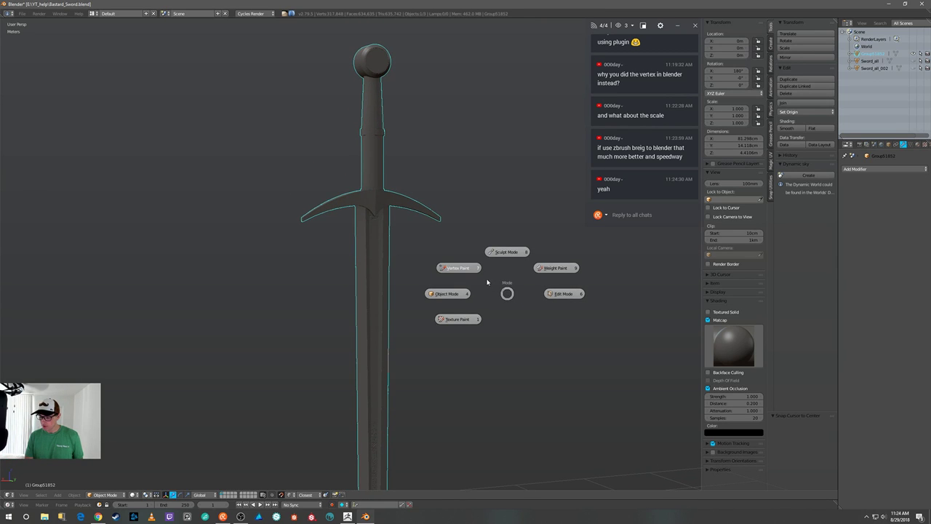
{"action": "left_click", "coordinate": [467, 269]}
{"action": "mouse_move", "coordinate": [467, 271]}
{"action": "middle_mouse_down"}
{"action": "mouse_move", "coordinate": [509, 272]}
{"action": "mouse_move", "coordinate": [478, 270]}
{"action": "mouse_move", "coordinate": [486, 272]}
{"action": "mouse_move", "coordinate": [427, 295]}
{"action": "mouse_move", "coordinate": [459, 318]}
{"action": "mouse_move", "coordinate": [459, 267]}
{"action": "mouse_move", "coordinate": [585, 278]}
{"action": "mouse_move", "coordinate": [434, 270]}
{"action": "mouse_move", "coordinate": [453, 235]}
{"action": "mouse_move", "coordinate": [468, 301]}
{"action": "mouse_move", "coordinate": [507, 297]}
{"action": "mouse_move", "coordinate": [478, 314]}
{"action": "middle_mouse_up"}
{"action": "scroll", "coordinate": [480, 276], "scroll_direction": "down", "scroll_amount": 3}
{"action": "scroll", "coordinate": [438, 259], "scroll_direction": "up", "scroll_amount": 6}
{"action": "scroll", "coordinate": [439, 259], "scroll_direction": "down", "scroll_amount": 5}
{"action": "scroll", "coordinate": [478, 297], "scroll_direction": "down", "scroll_amount": 3}
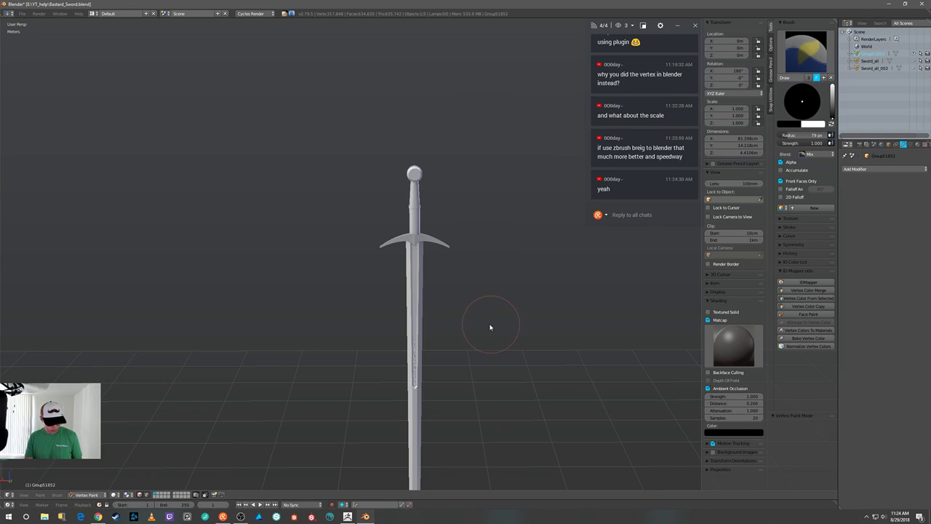
{"action": "key", "text": "Tab"}
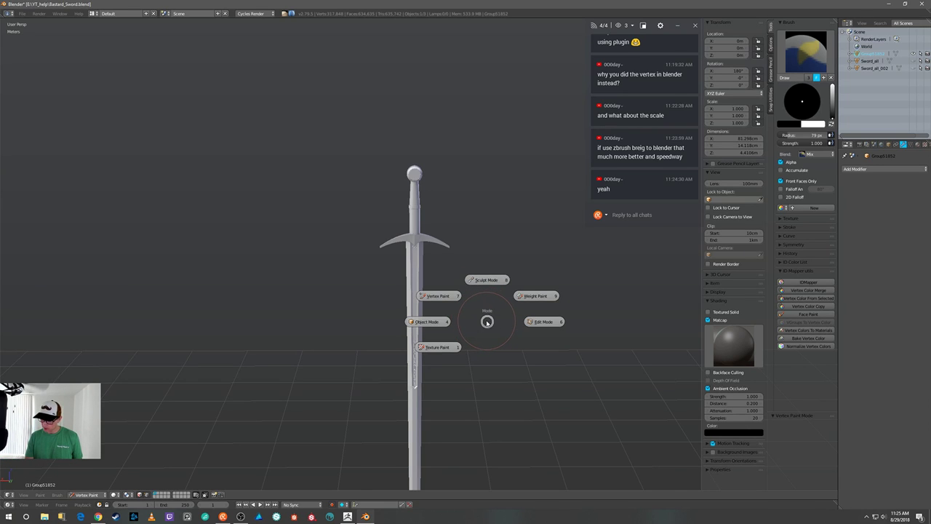
{"action": "left_click", "coordinate": [435, 321]}
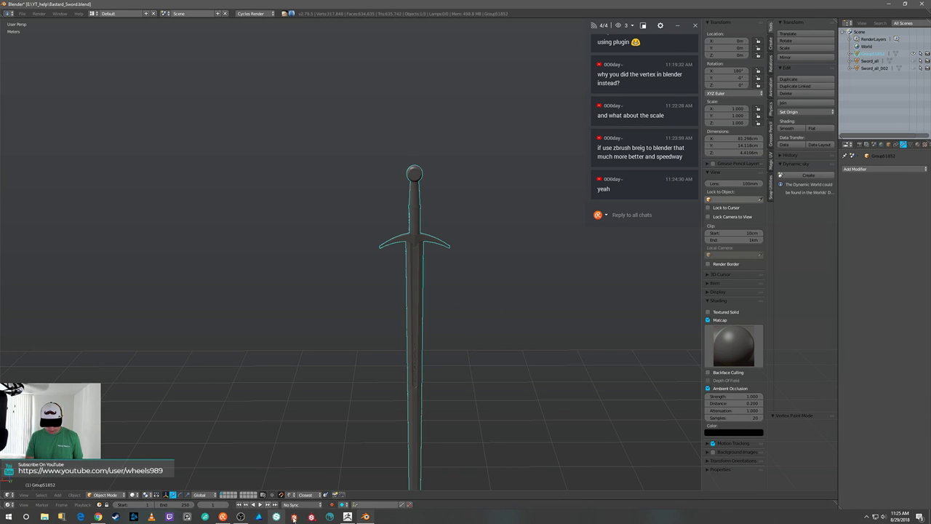
{"action": "left_click", "coordinate": [348, 516]}
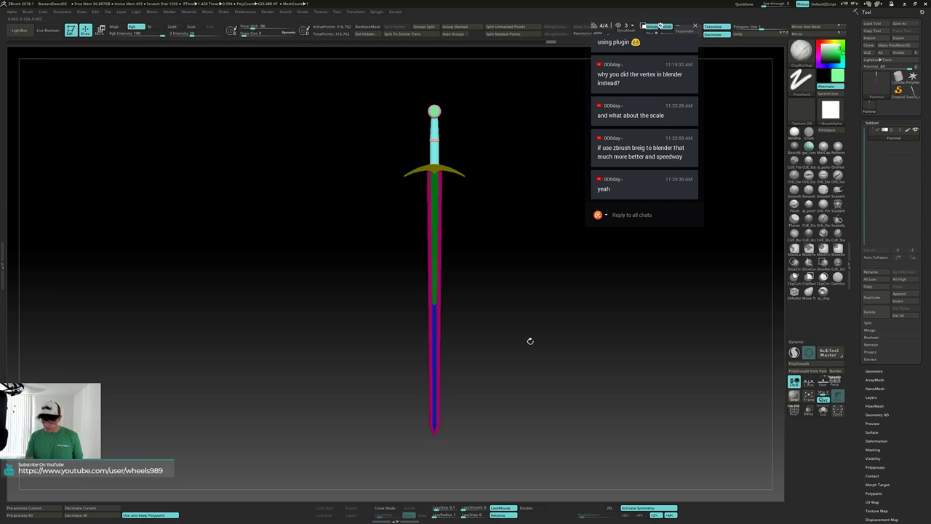
Rotate the sword to a front view, expand ZPlugin's FBX ExportImport, and export selected subtools only.
{"action": "left_click_drag", "start_coordinate": [522, 342], "coordinate": [439, 301], "text": "shift"}
{"action": "mouse_move", "coordinate": [446, 255]}
{"action": "left_mouse_down", "text": "shift"}
{"action": "mouse_move", "coordinate": [477, 258]}
{"action": "mouse_move", "coordinate": [463, 243]}
{"action": "mouse_move", "coordinate": [454, 248]}
{"action": "left_mouse_up", "text": "shift"}
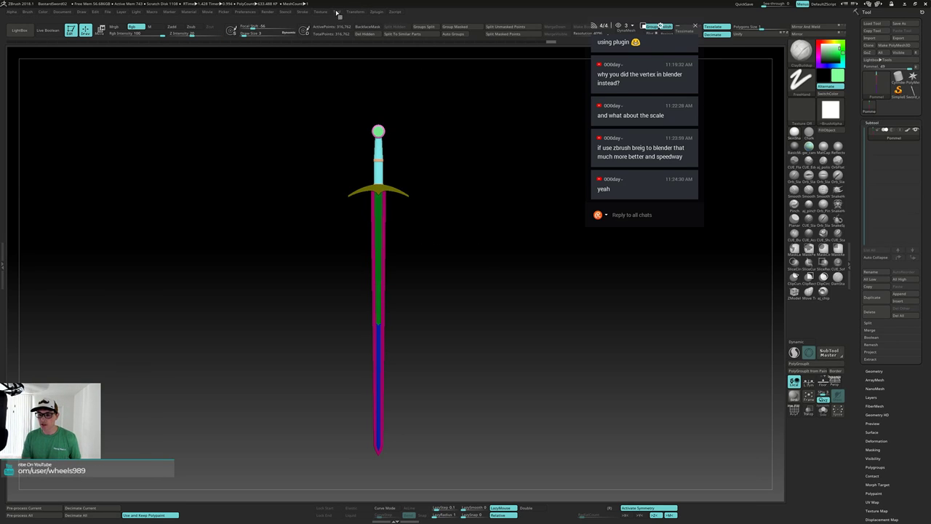
{"action": "left_click", "coordinate": [376, 13]}
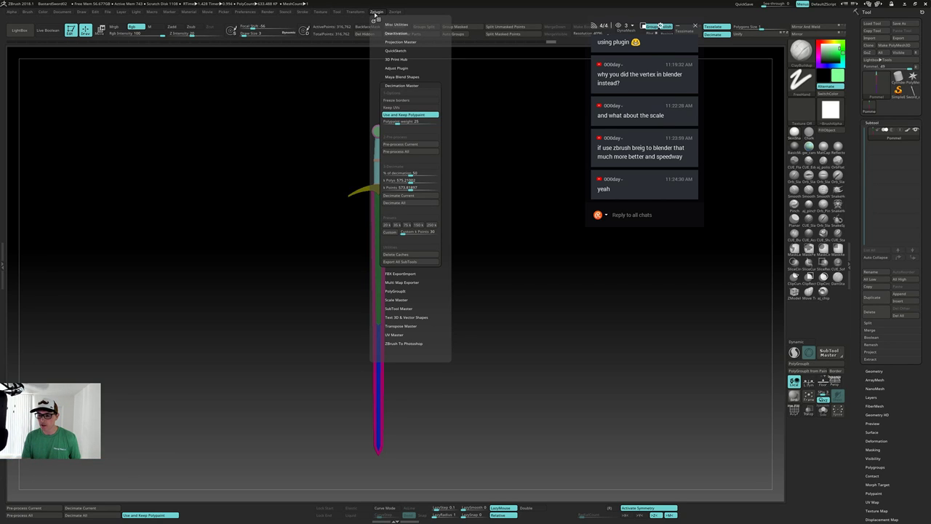
{"action": "left_click", "coordinate": [406, 85]}
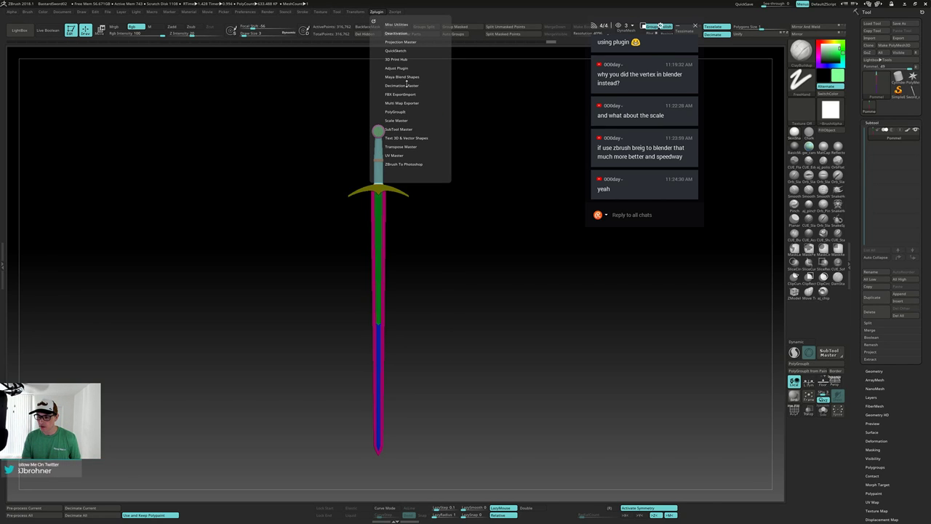
{"action": "left_click", "coordinate": [405, 94]}
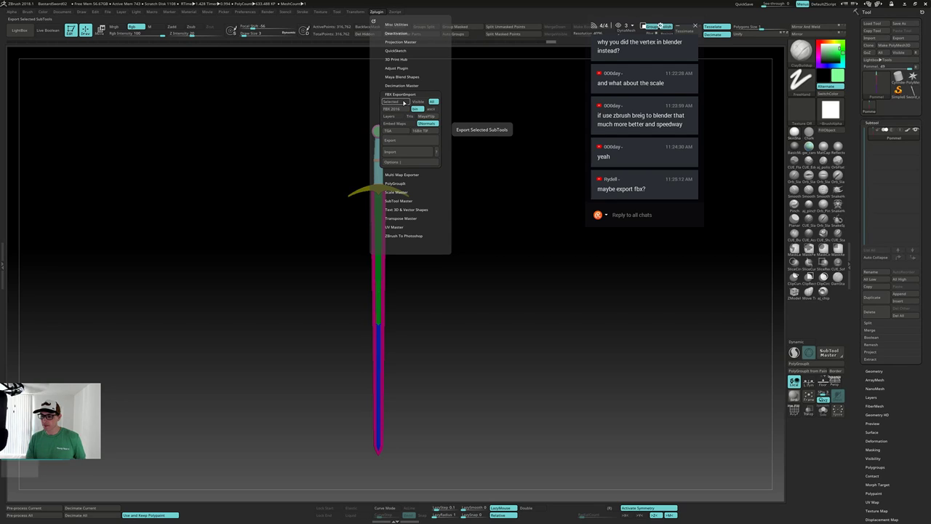
{"action": "left_click", "coordinate": [404, 103]}
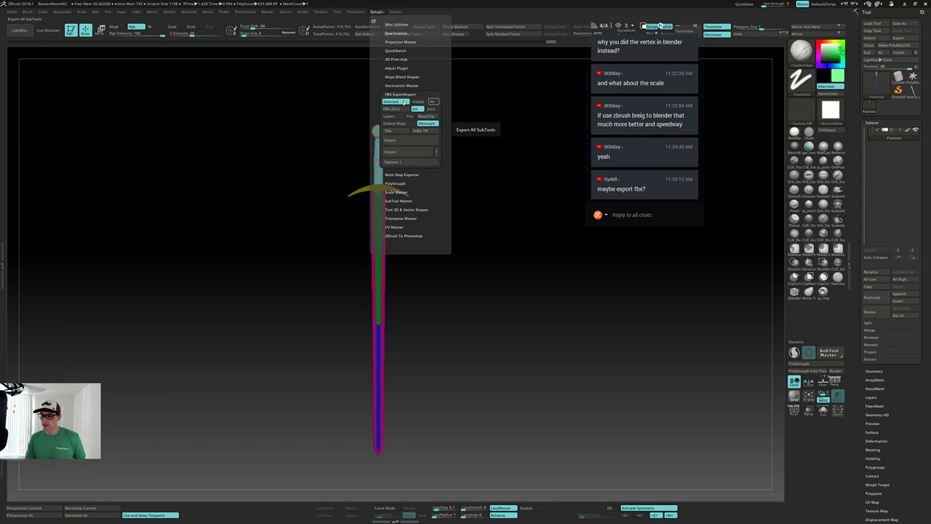
Export the sword as BastardSword_.fbx into the ZFiles folder, then switch to Blender.
{"action": "left_click", "coordinate": [408, 141]}
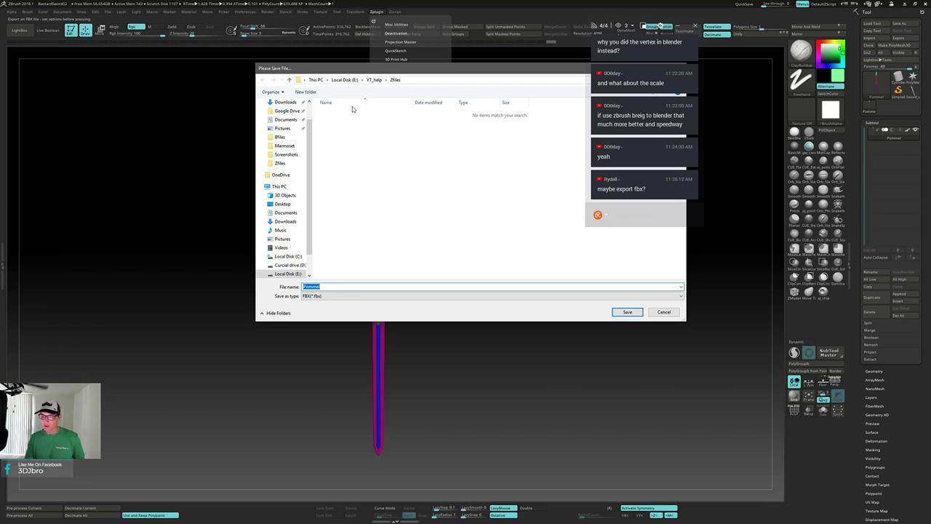
{"action": "type", "text": "B"}
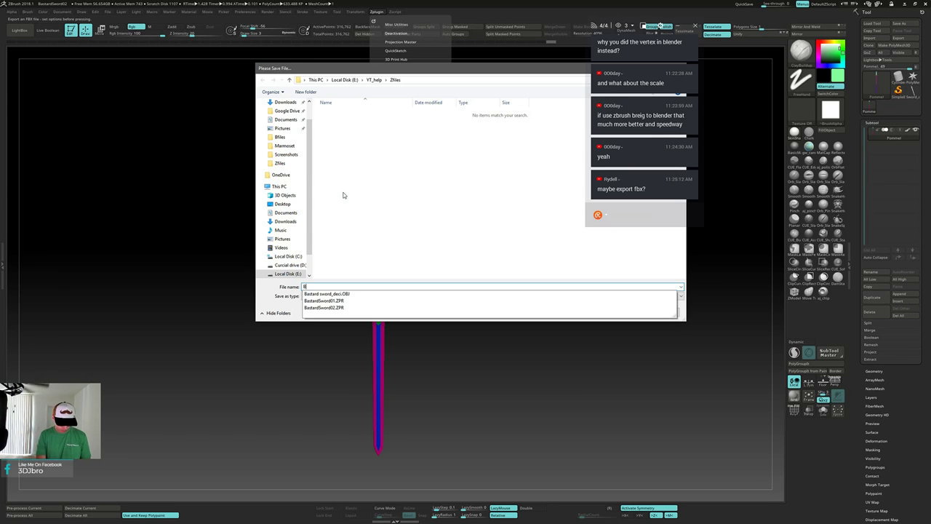
{"action": "type", "text": "astardS"}
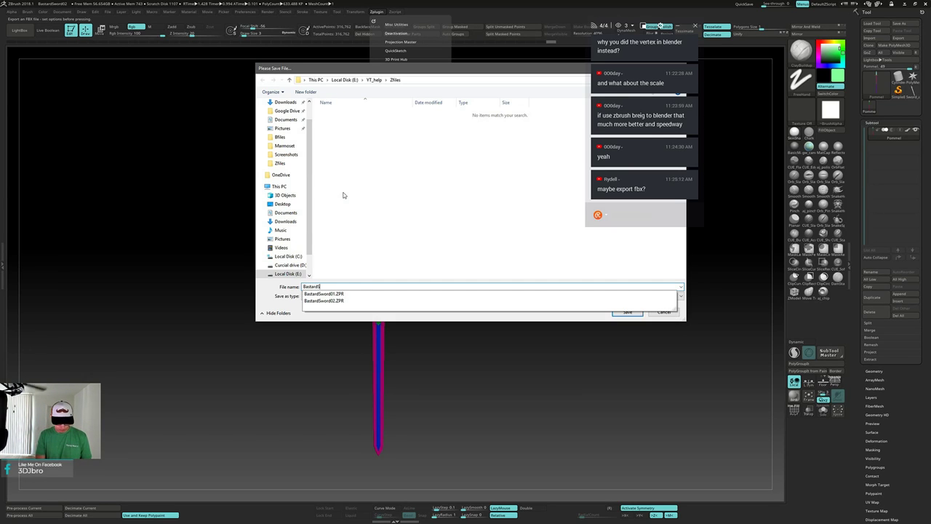
{"action": "type", "text": "word"}
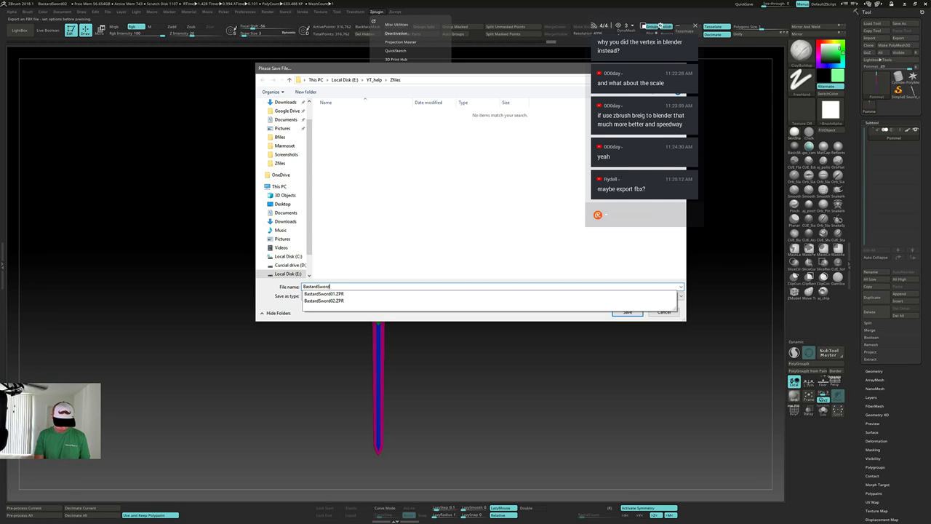
{"action": "type", "text": "_"}
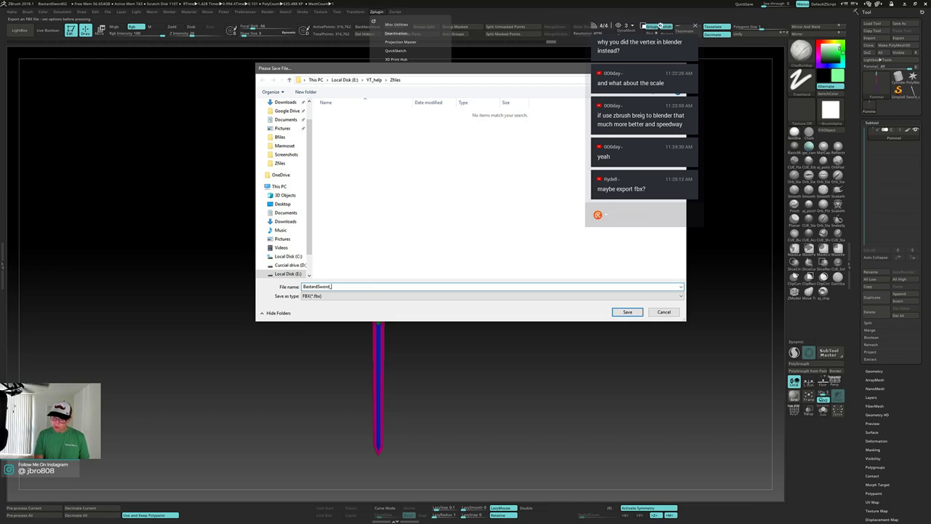
{"action": "key", "text": "BackSpace"}
{"action": "type", "text": "_high"}
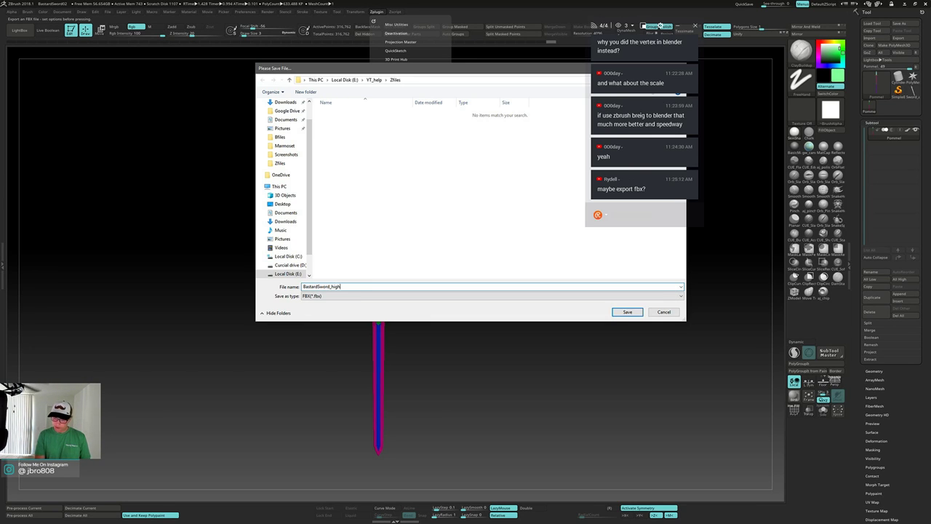
{"action": "key", "text": "Return"}
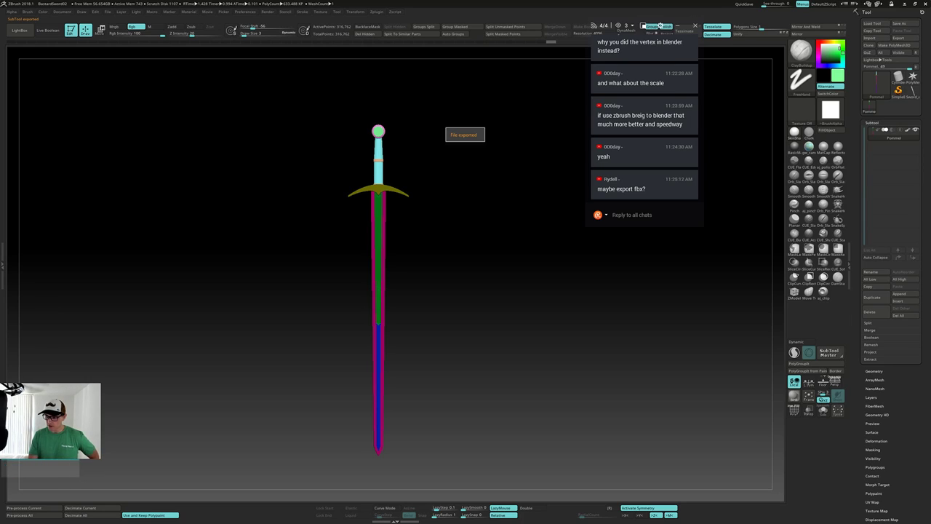
{"action": "key", "text": "alt+Tab"}
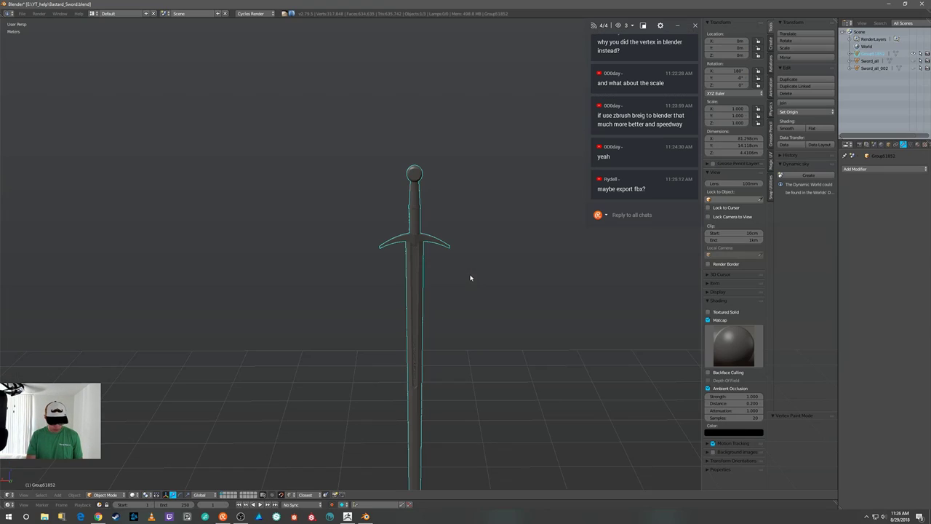
Delete the old grey sword, then import BastardSword_high.fbx through File > Import > FBX.
{"action": "right_click", "coordinate": [415, 379]}
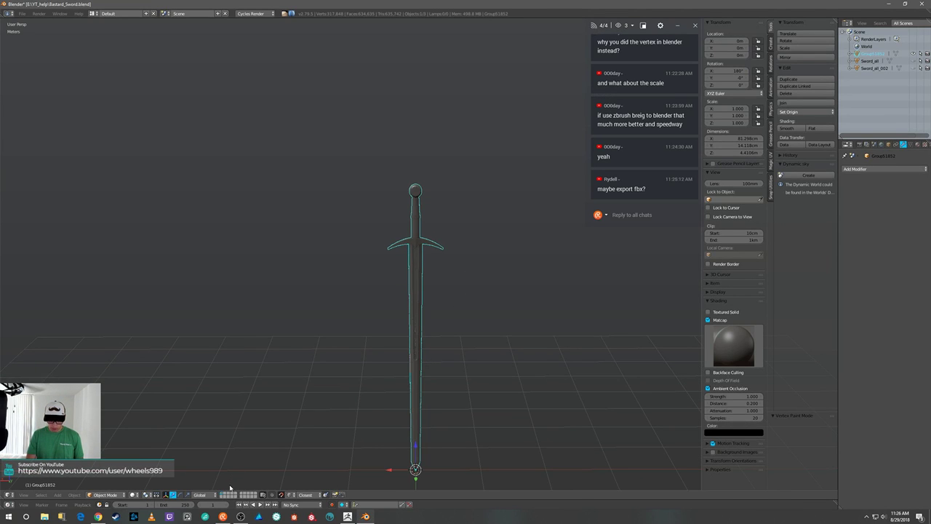
{"action": "key", "text": "Delete"}
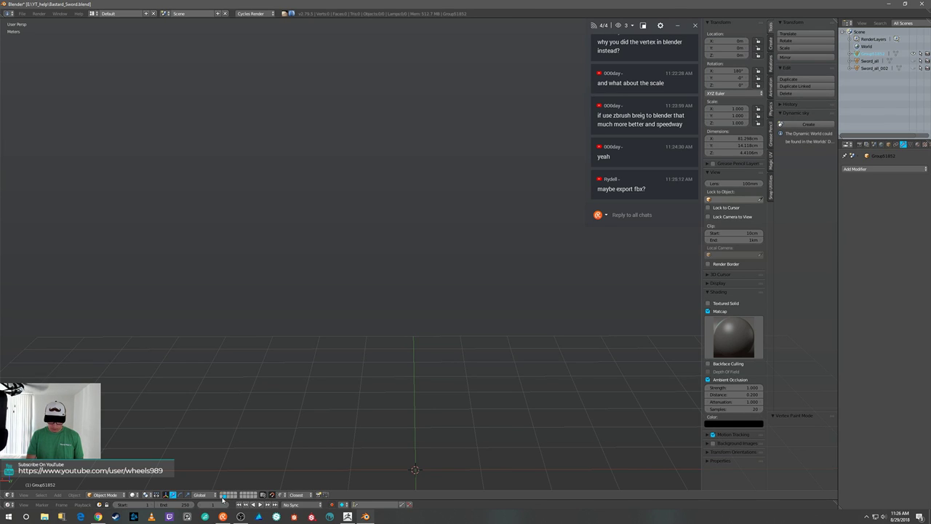
{"action": "left_click", "coordinate": [22, 14]}
{"action": "mouse_move", "coordinate": [85, 156]}
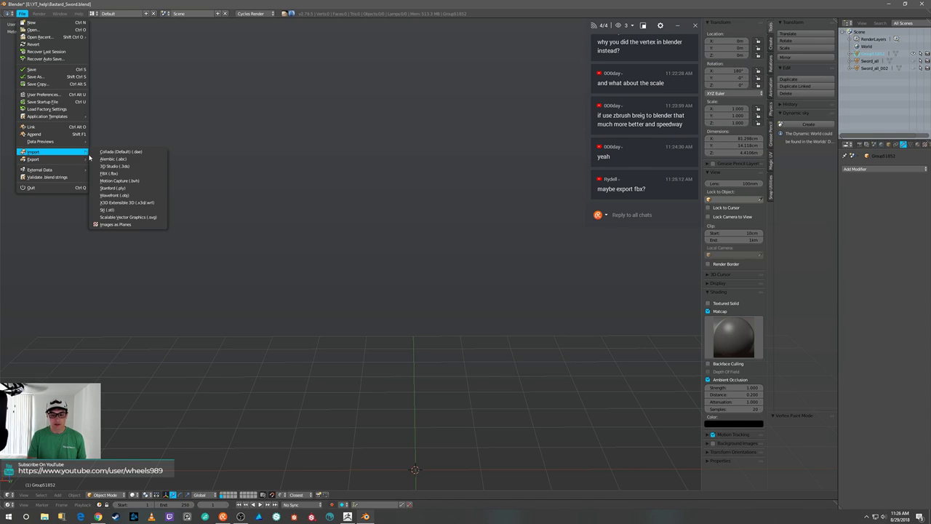
{"action": "left_click", "coordinate": [108, 174]}
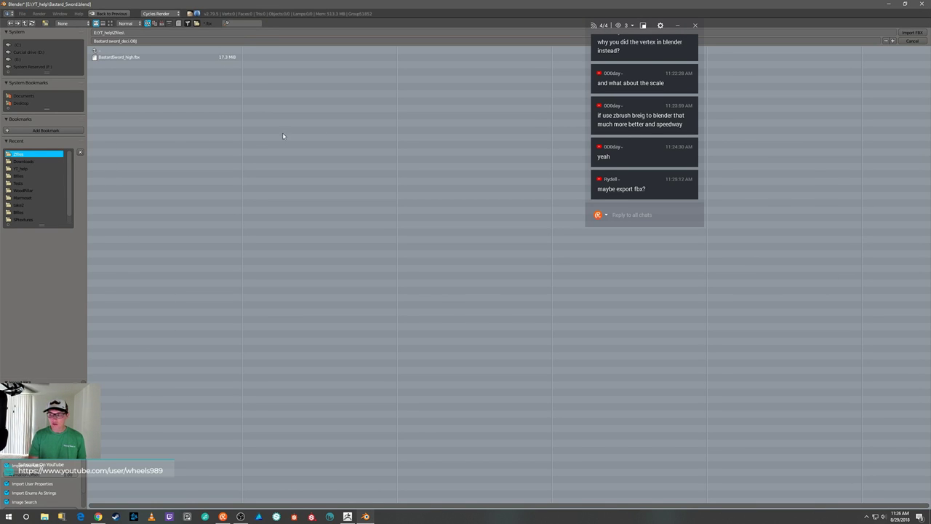
{"action": "left_click", "coordinate": [167, 57]}
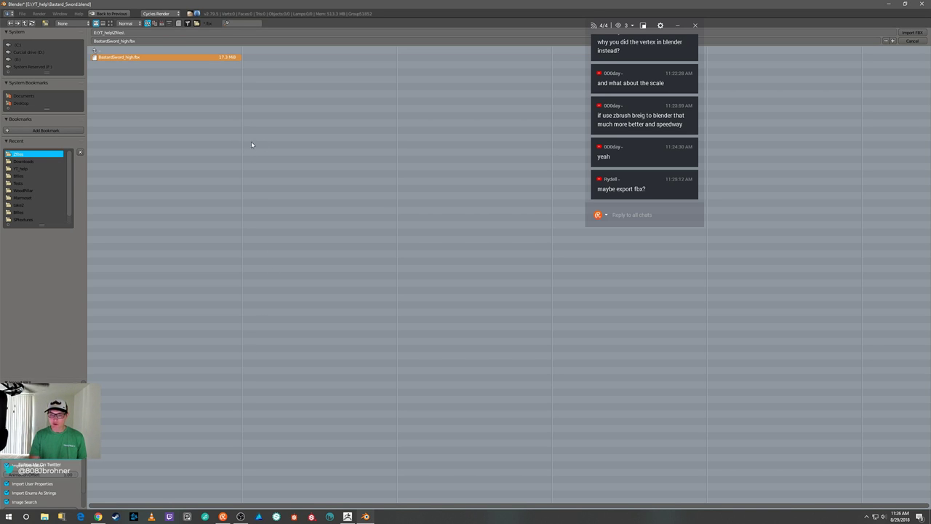
{"action": "left_click", "coordinate": [920, 33]}
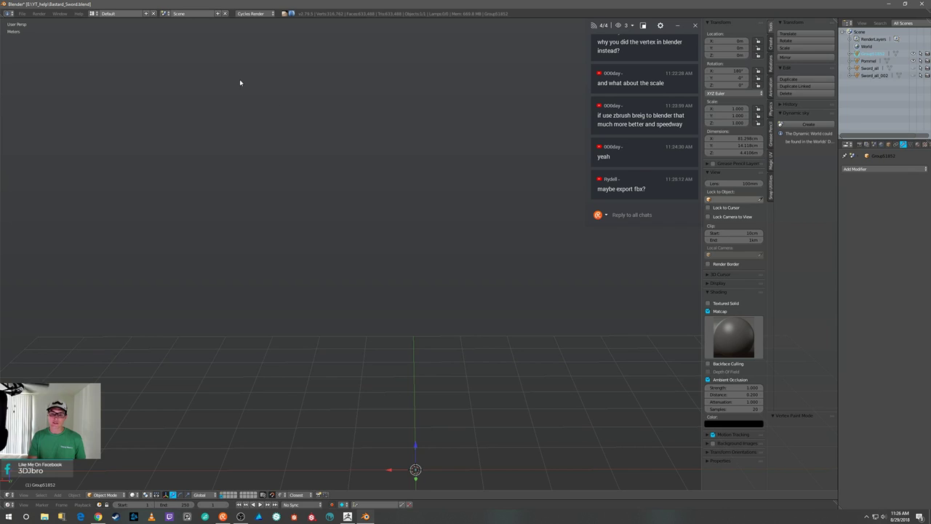
Frame the imported FBX sword and delete it, leaving 0 objects in the scene.
{"action": "scroll", "coordinate": [407, 317], "scroll_direction": "down", "scroll_amount": 3}
{"action": "scroll", "coordinate": [452, 331], "scroll_direction": "up", "scroll_amount": 5}
{"action": "middle_click_drag", "start_coordinate": [452, 365], "coordinate": [412, 156]}
{"action": "middle_click_drag", "start_coordinate": [369, 75], "coordinate": [359, 294]}
{"action": "key", "text": "KP_Decimal"}
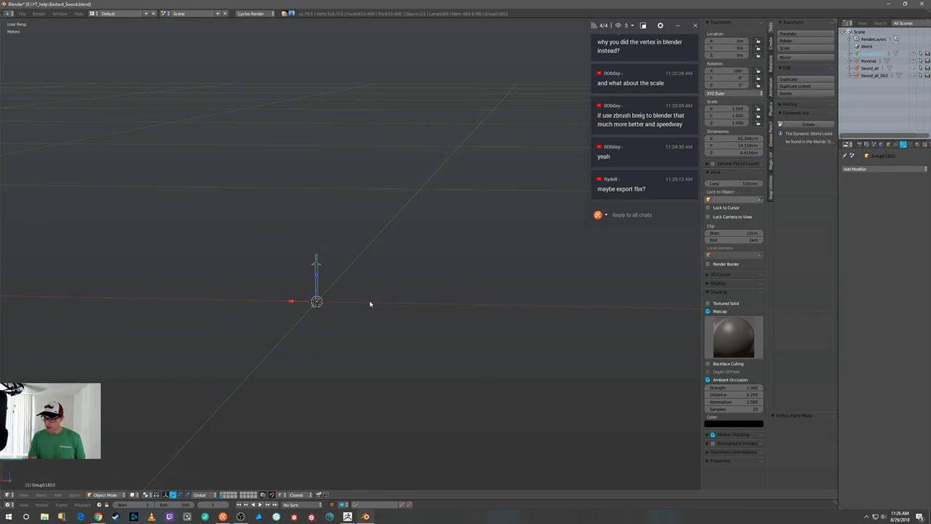
{"action": "key", "text": "x"}
{"action": "left_click", "coordinate": [370, 291]}
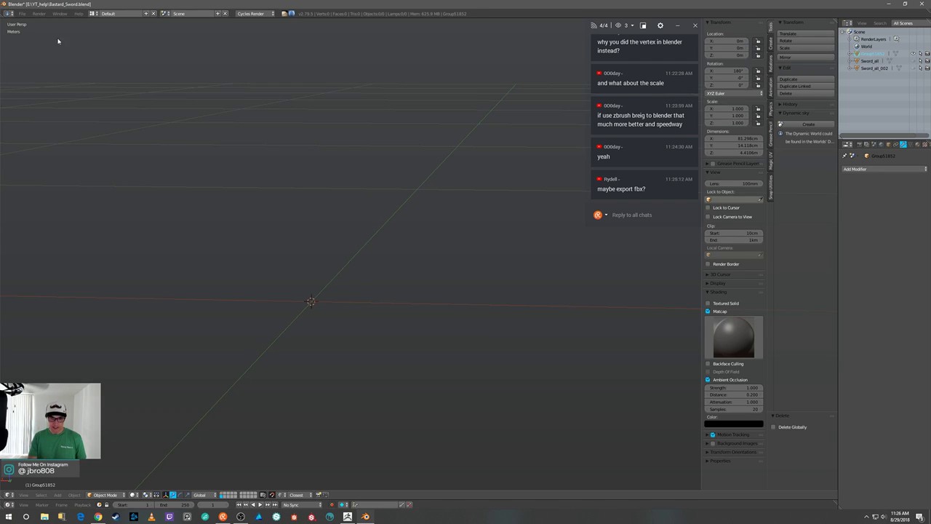
{"action": "left_click", "coordinate": [22, 14]}
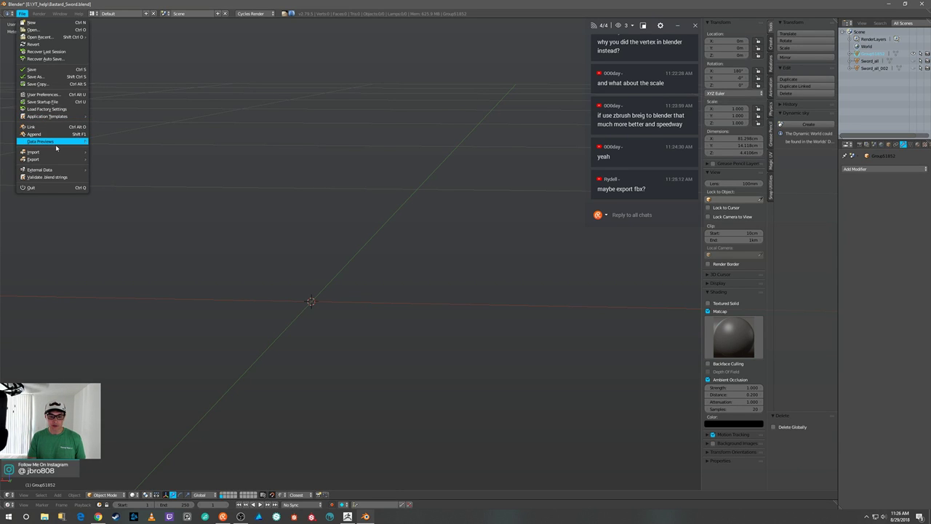
Re-import BastardSword_high.fbx and view the scene straight from the front.
{"action": "mouse_move", "coordinate": [73, 151]}
{"action": "left_click", "coordinate": [108, 174]}
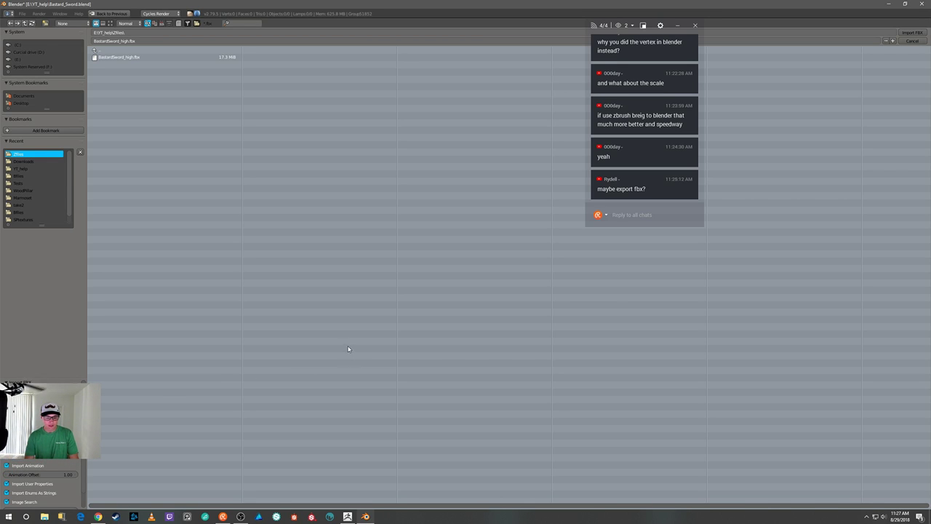
{"action": "left_click", "coordinate": [184, 56]}
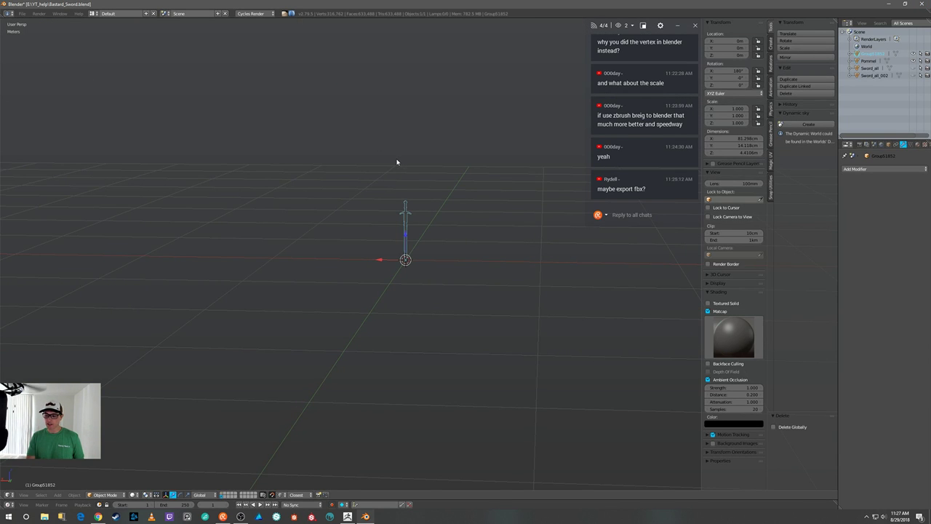
{"action": "middle_click_drag", "start_coordinate": [396, 161], "coordinate": [415, 158]}
{"action": "scroll", "coordinate": [396, 164], "scroll_direction": "up", "scroll_amount": 3}
{"action": "key", "text": "KP_1"}
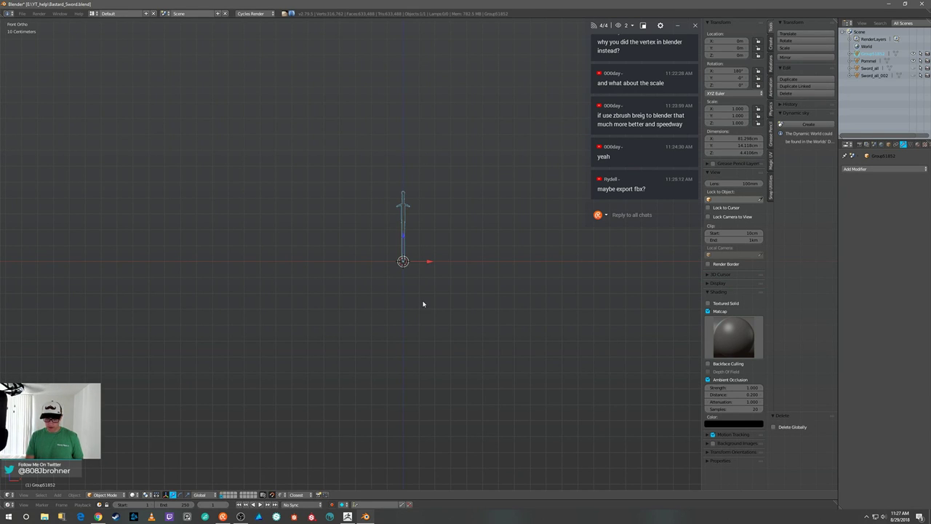
Move the sword to another layer, show it, and undo a trial shift along X.
{"action": "key", "text": "m"}
{"action": "left_click", "coordinate": [482, 313]}
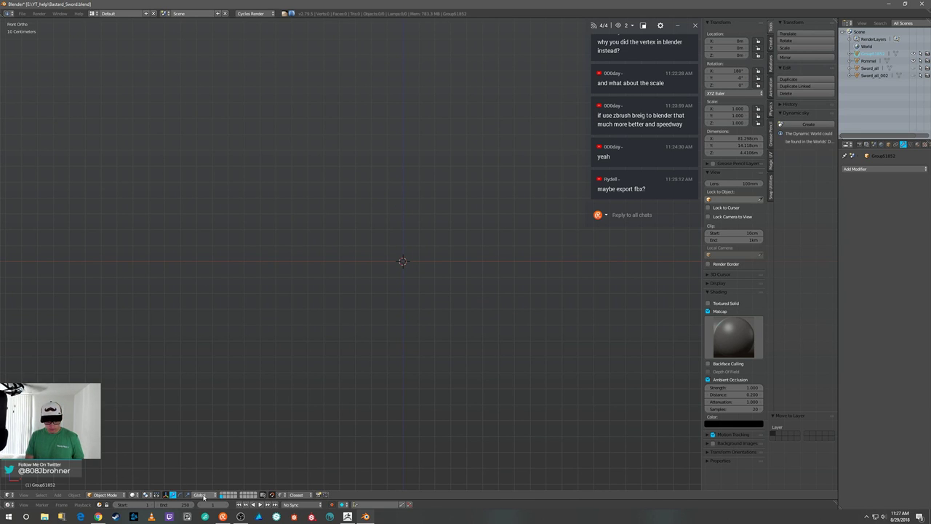
{"action": "left_click", "coordinate": [228, 494]}
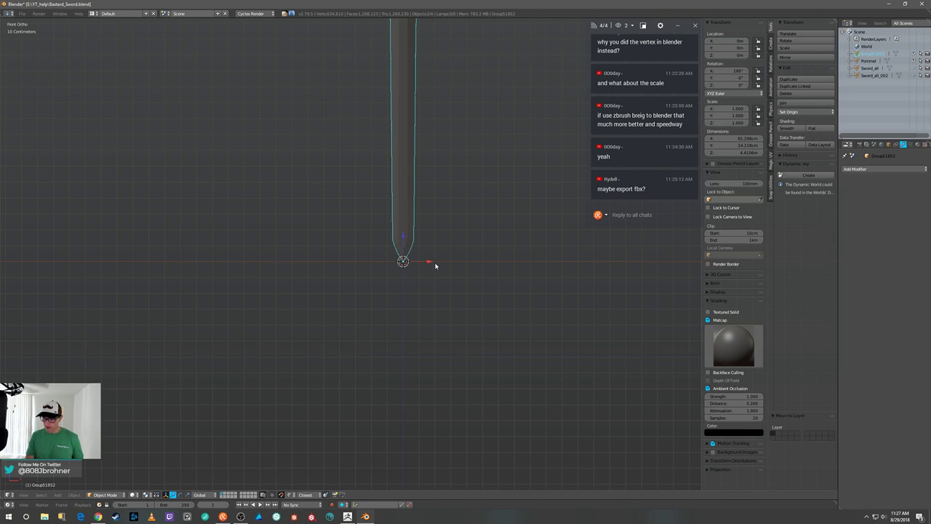
{"action": "left_click_drag", "start_coordinate": [430, 262], "coordinate": [475, 268]}
{"action": "scroll", "coordinate": [474, 267], "scroll_direction": "down", "scroll_amount": 4}
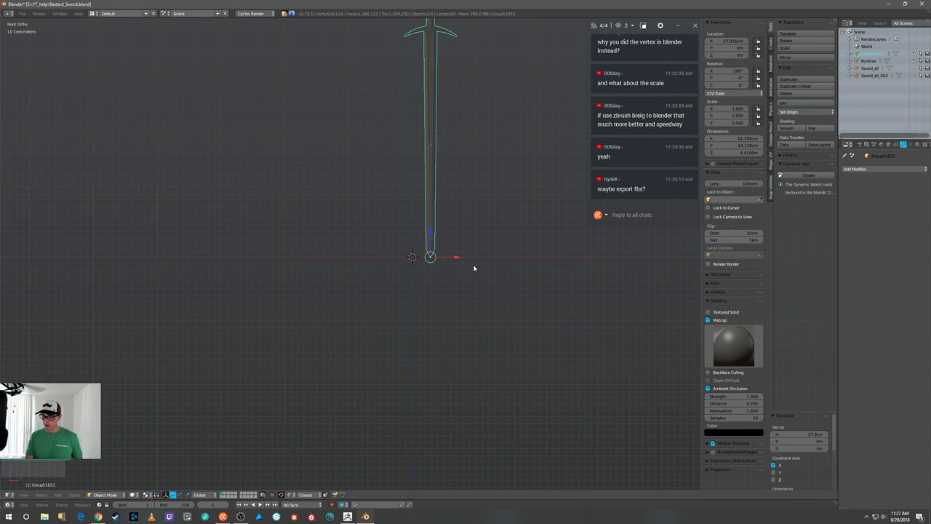
{"action": "key", "text": "ctrl+z"}
Move the large sword 90 cm along X, then try sliding the Pommel sword and undo.
{"action": "key", "text": "a"}
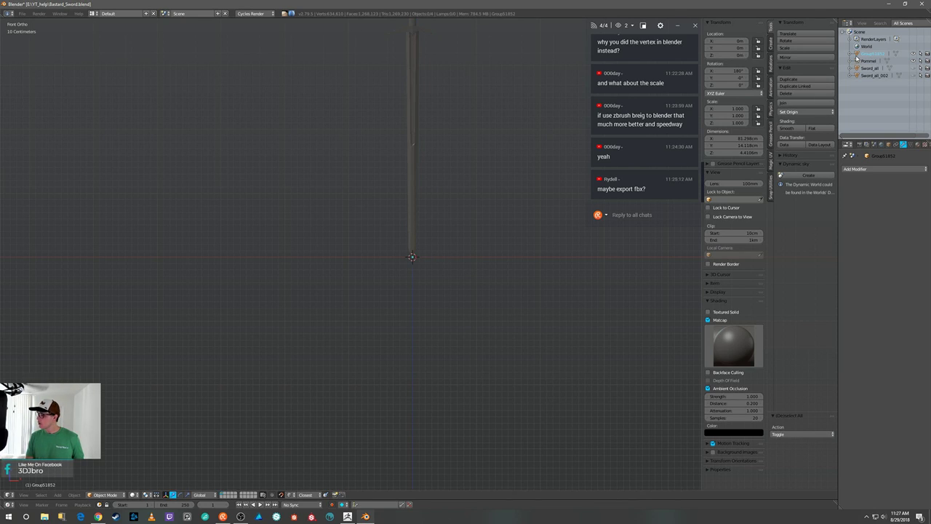
{"action": "left_click", "coordinate": [857, 54]}
{"action": "left_click_drag", "start_coordinate": [430, 258], "coordinate": [498, 249]}
{"action": "mouse_move", "coordinate": [498, 249]}
{"action": "middle_mouse_down"}
{"action": "mouse_move", "coordinate": [550, 251]}
{"action": "mouse_move", "coordinate": [508, 256]}
{"action": "middle_mouse_up"}
{"action": "right_click", "coordinate": [402, 205]}
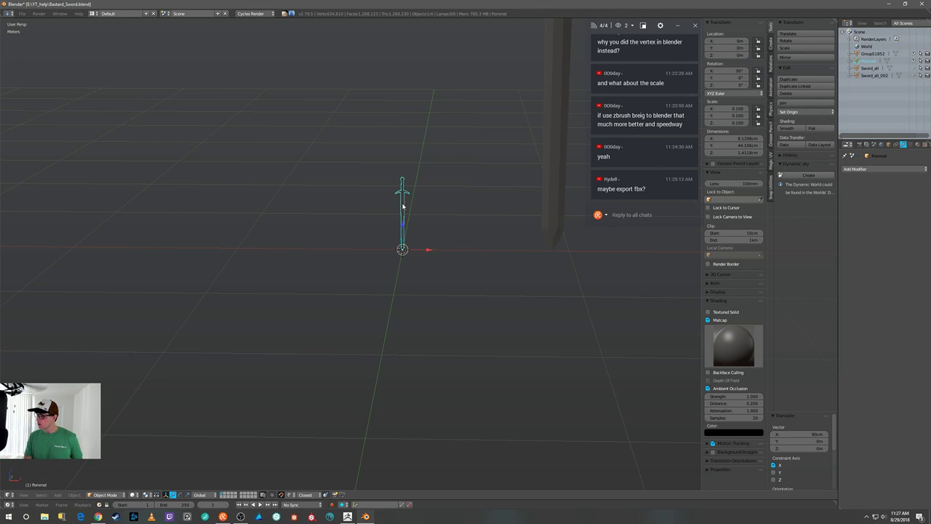
{"action": "left_click_drag", "start_coordinate": [429, 250], "coordinate": [387, 251]}
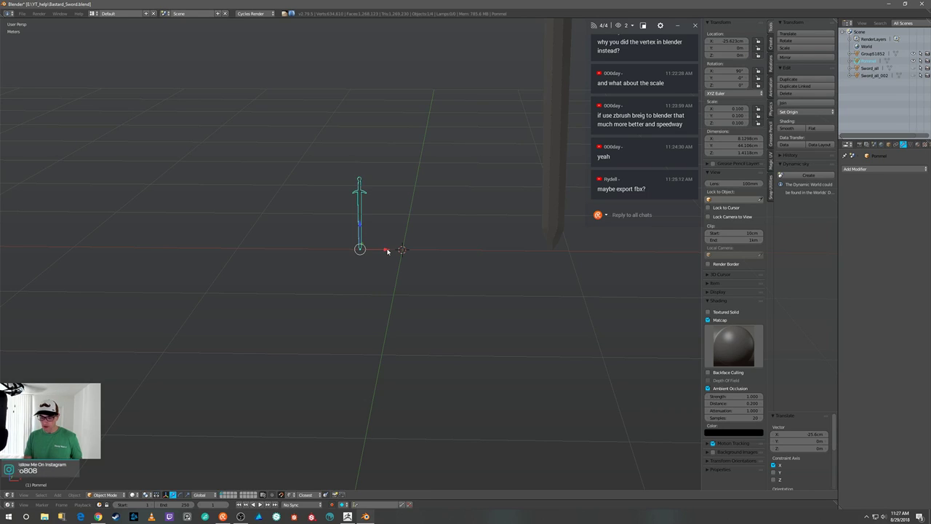
{"action": "middle_click_drag", "start_coordinate": [393, 250], "coordinate": [437, 234]}
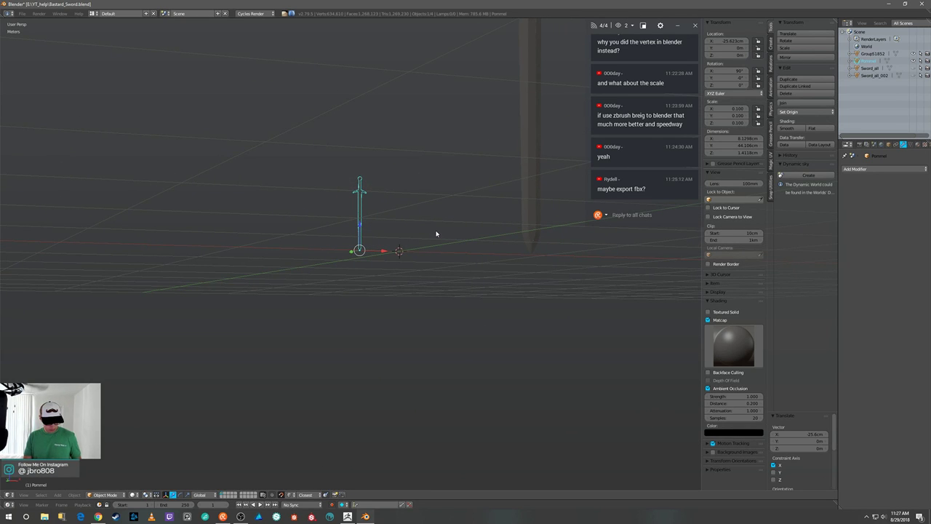
{"action": "key", "text": "ctrl+z"}
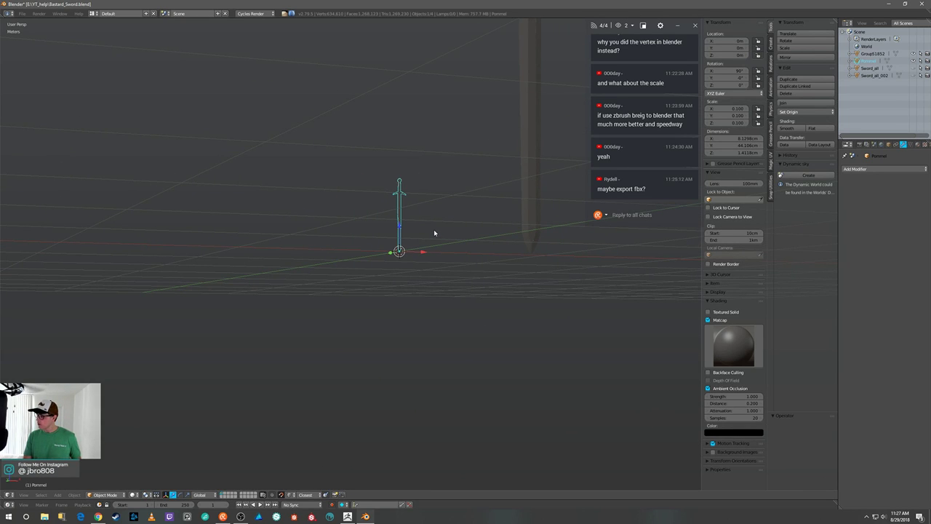
{"action": "key", "text": "ctrl+z"}
{"action": "key", "text": "ctrl+z"}
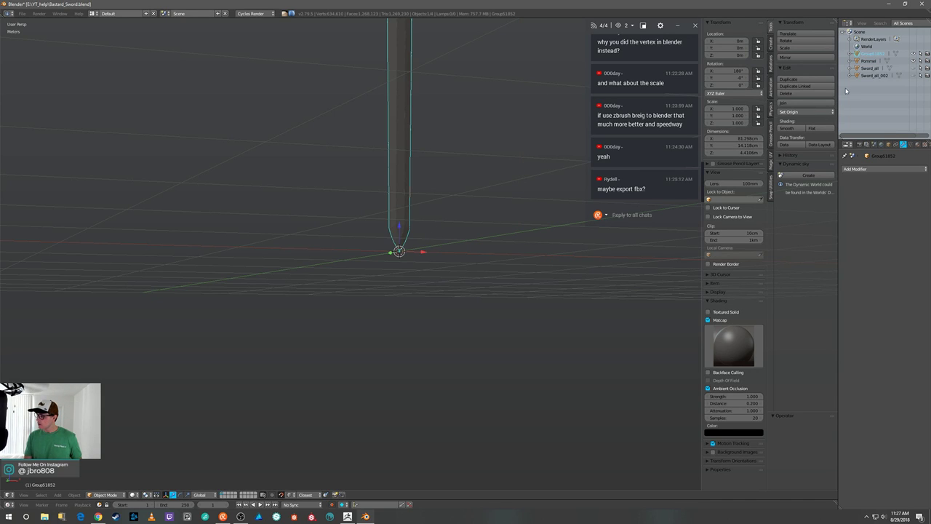
Move the Pommel sword about 31 cm along X and switch it to Vertex Paint mode.
{"action": "left_click", "coordinate": [858, 62]}
{"action": "left_click_drag", "start_coordinate": [424, 254], "coordinate": [497, 241]}
{"action": "middle_click_drag", "start_coordinate": [497, 241], "coordinate": [495, 245]}
{"action": "key", "text": "Tab"}
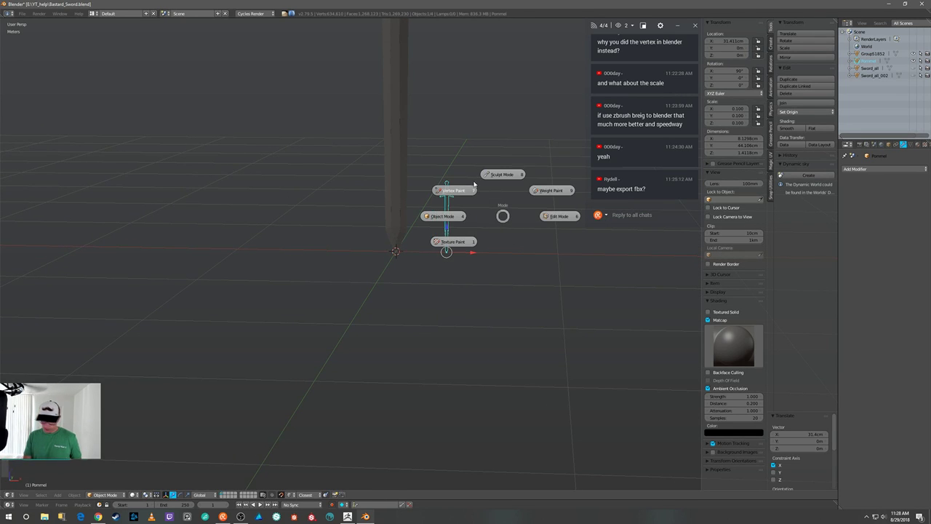
{"action": "left_click", "coordinate": [466, 192]}
Leave Vertex Paint for Object Mode, delete the small sword, and switch to an empty scene layer.
{"action": "scroll", "coordinate": [486, 216], "scroll_direction": "up", "scroll_amount": 3}
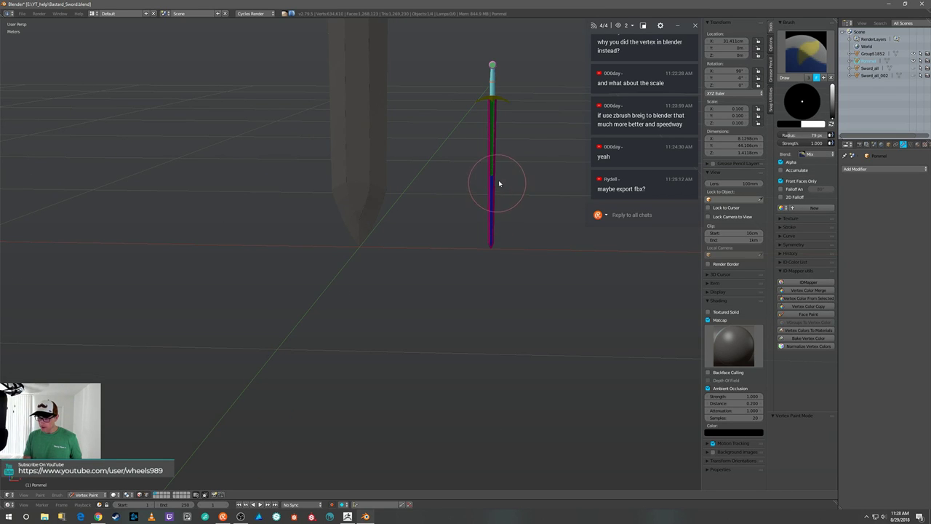
{"action": "scroll", "coordinate": [506, 164], "scroll_direction": "down", "scroll_amount": 4}
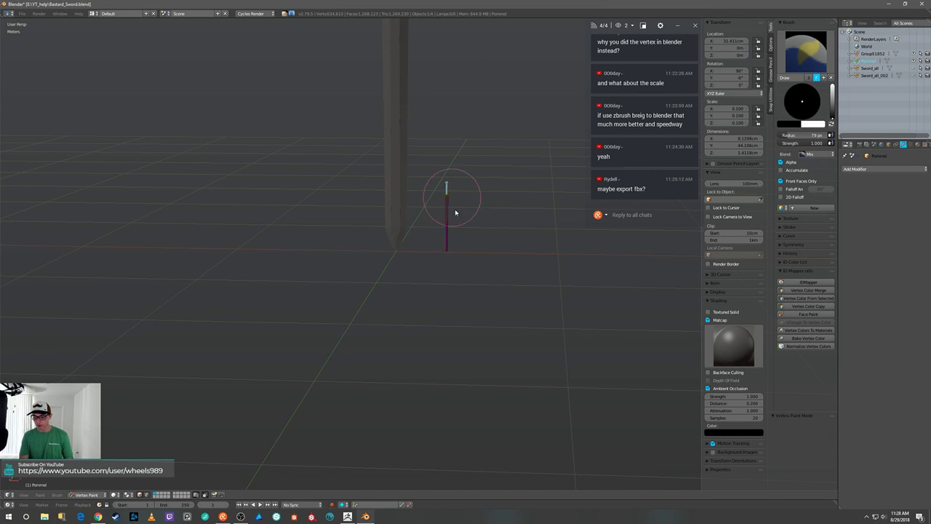
{"action": "key", "text": "Tab"}
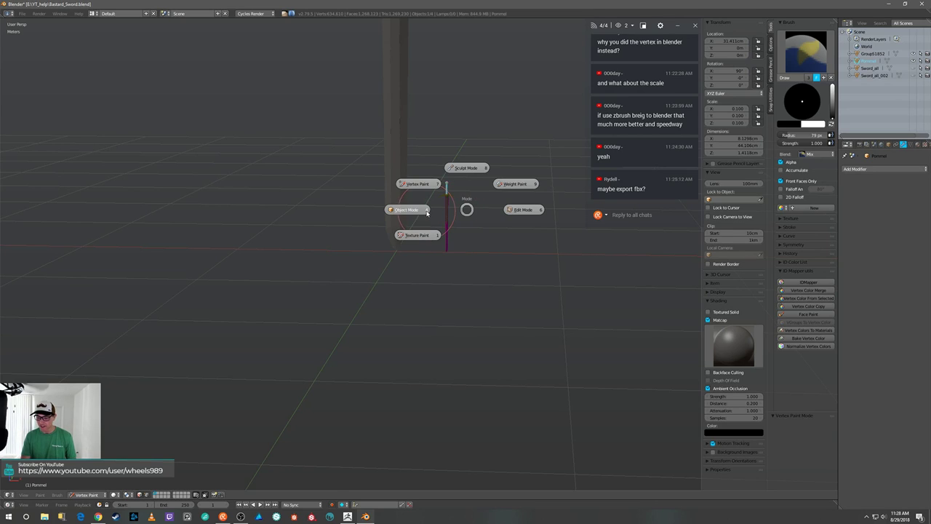
{"action": "left_click", "coordinate": [445, 212]}
{"action": "key", "text": "x"}
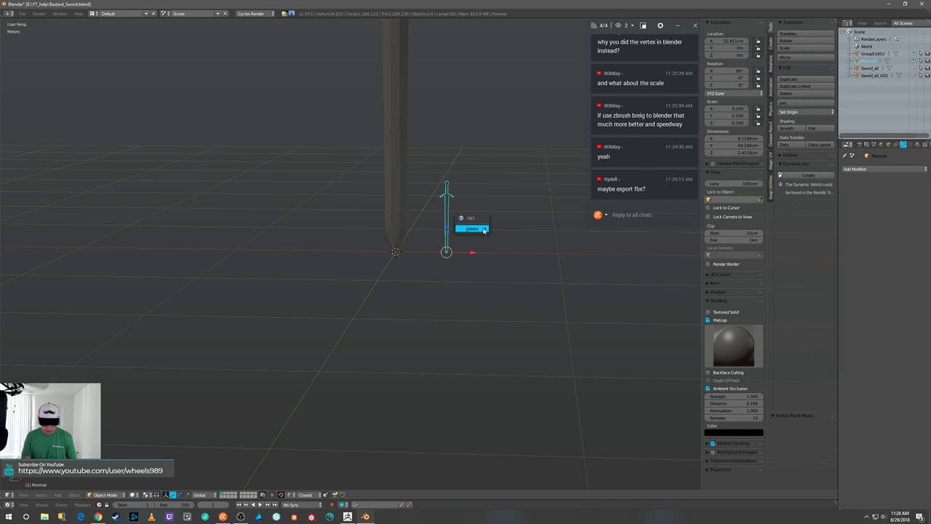
{"action": "left_click", "coordinate": [483, 229]}
{"action": "left_click", "coordinate": [222, 496]}
{"action": "left_click", "coordinate": [22, 13]}
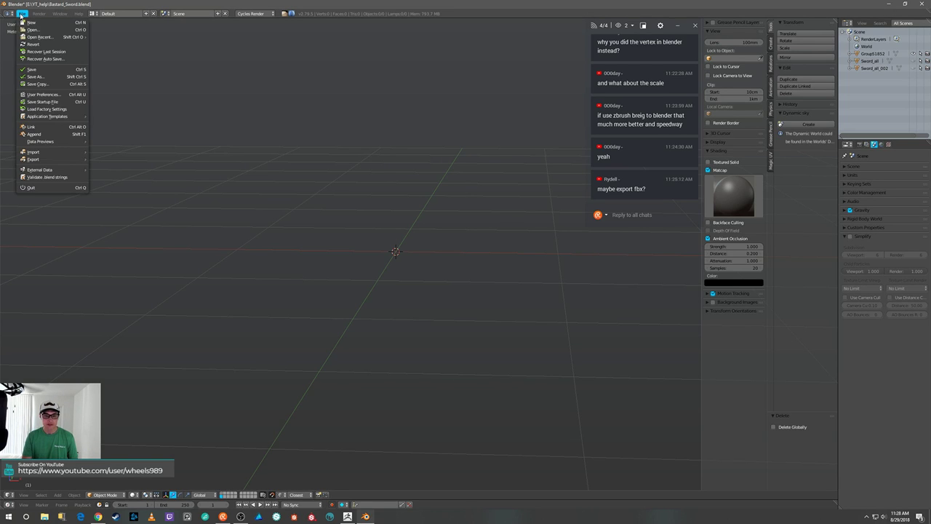
Import BastardSword_high.fbx as an FBX file into the scene.
{"action": "mouse_move", "coordinate": [66, 152]}
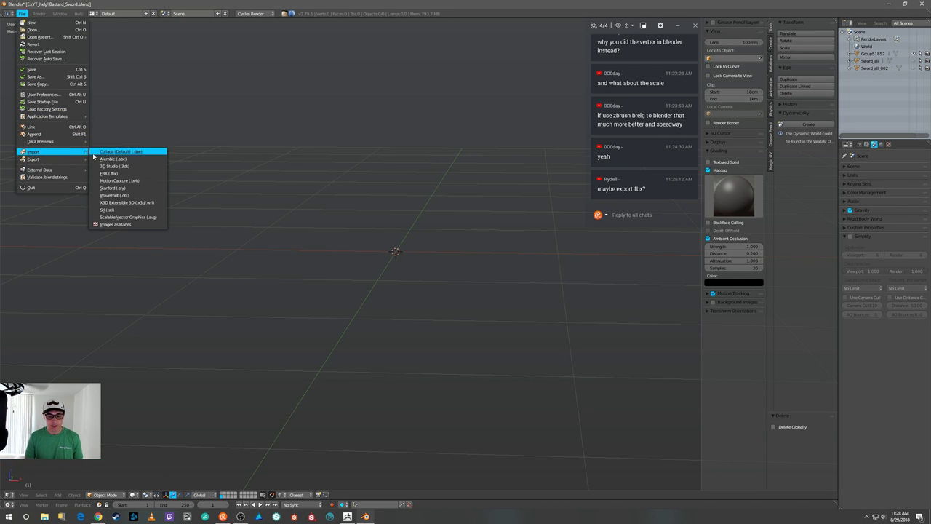
{"action": "left_click", "coordinate": [109, 173]}
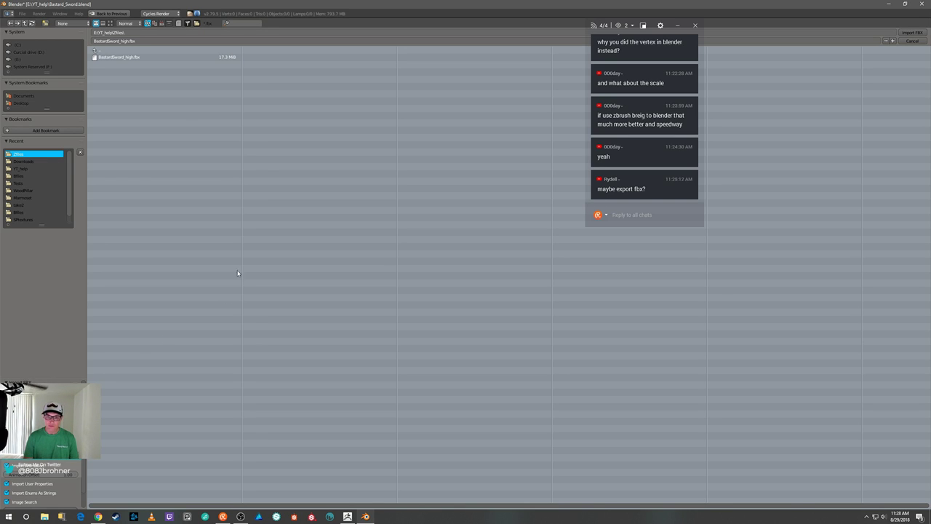
{"action": "left_click", "coordinate": [133, 57]}
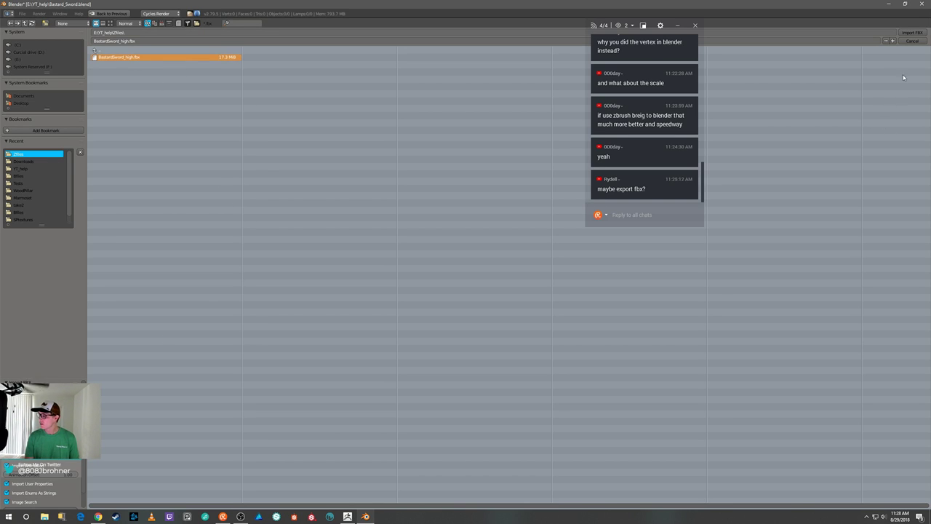
{"action": "left_click", "coordinate": [912, 33]}
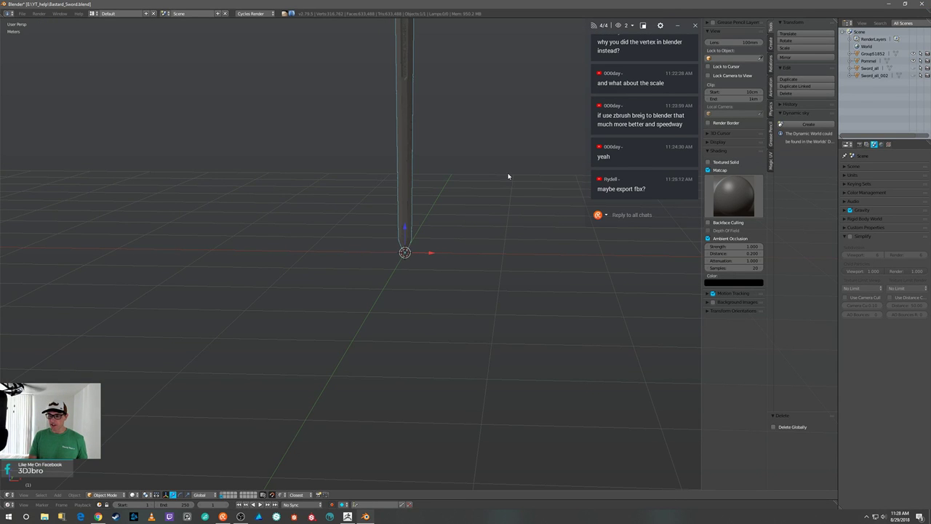
{"action": "middle_click_drag", "start_coordinate": [495, 162], "coordinate": [434, 277], "text": "shift"}
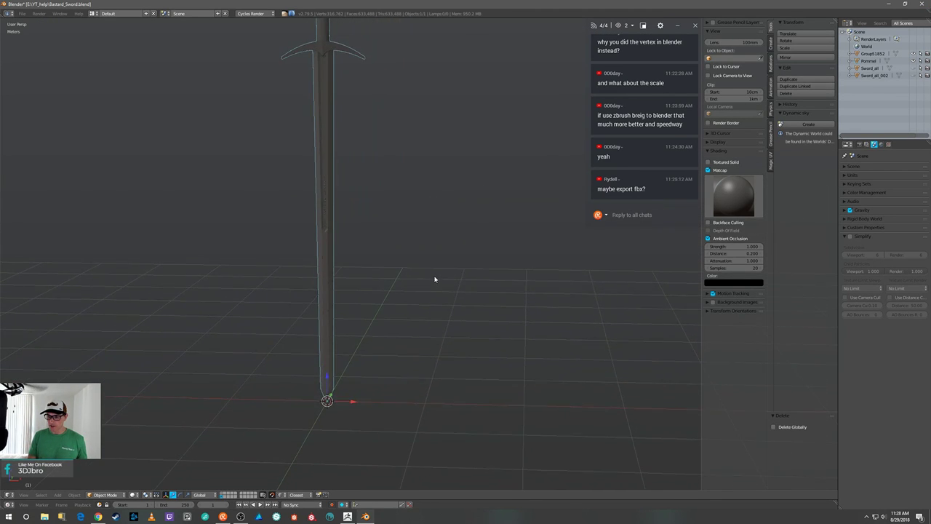
{"action": "scroll", "coordinate": [430, 255], "scroll_direction": "down", "scroll_amount": 1}
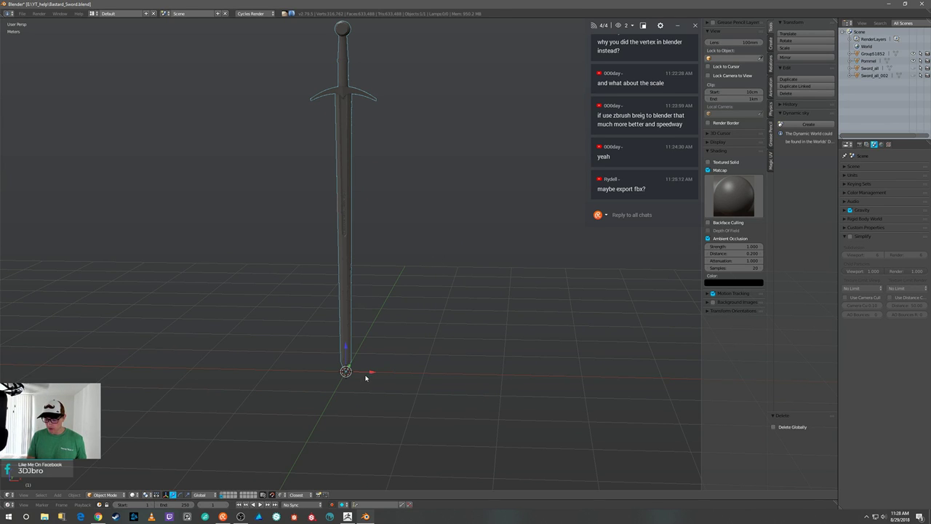
{"action": "key", "text": "g"}
{"action": "key", "text": "x"}
{"action": "left_click", "coordinate": [390, 373]}
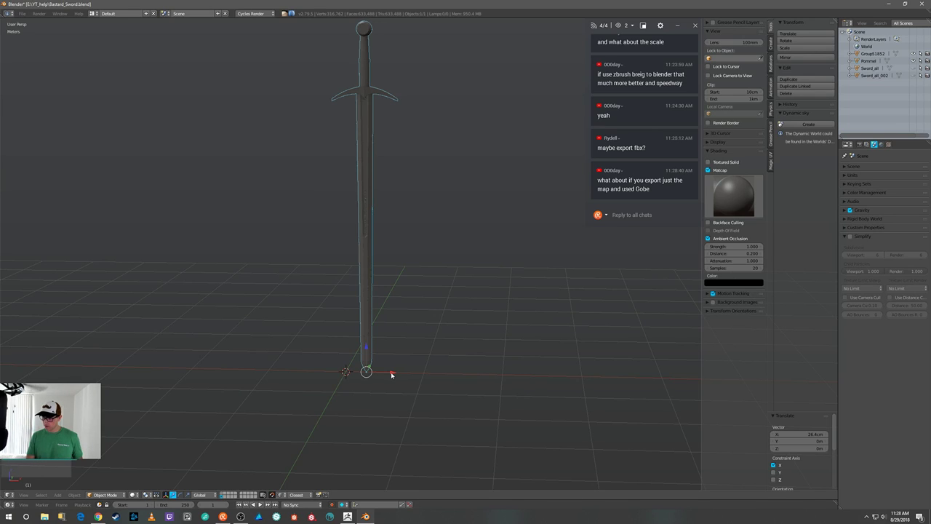
{"action": "key", "text": "ctrl+z"}
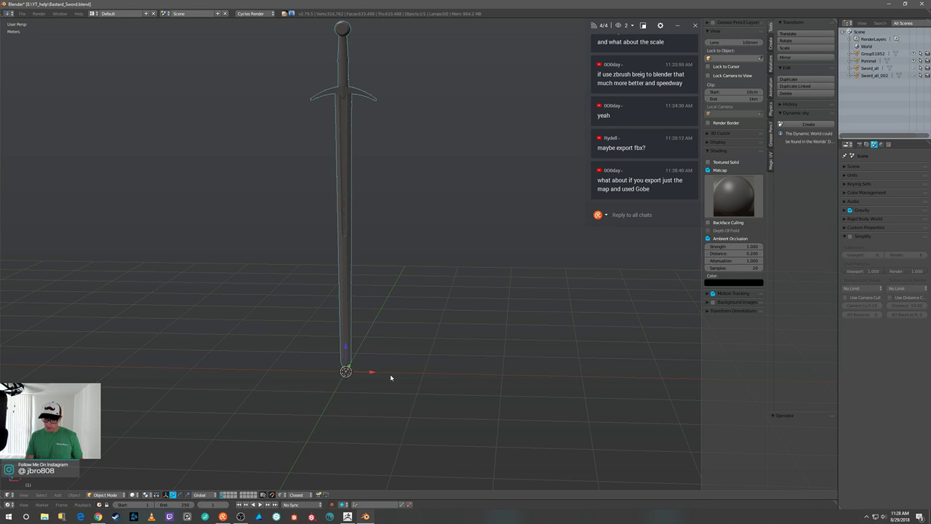
{"action": "scroll", "coordinate": [374, 376], "scroll_direction": "down", "scroll_amount": 2}
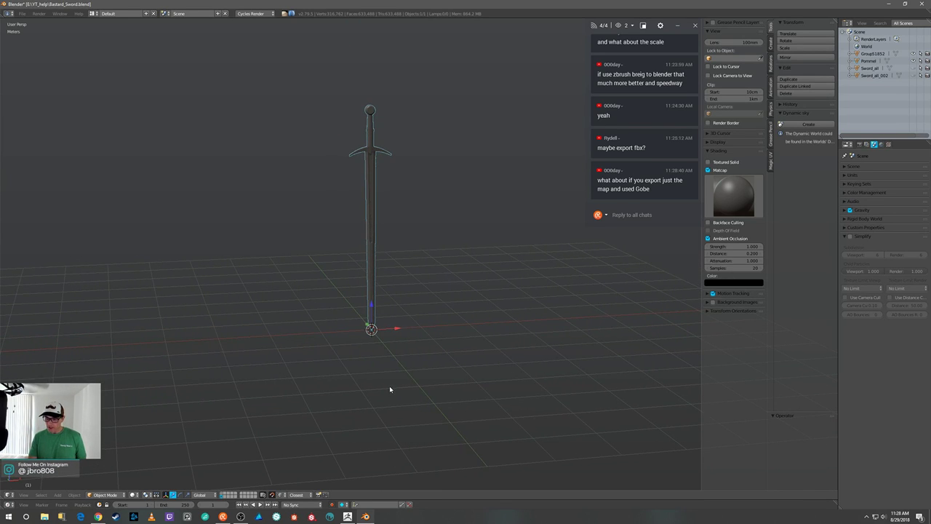
{"action": "key", "text": "s"}
{"action": "key", "text": "Escape"}
{"action": "scroll", "coordinate": [414, 262], "scroll_direction": "up", "scroll_amount": 4}
{"action": "right_click", "coordinate": [329, 223]}
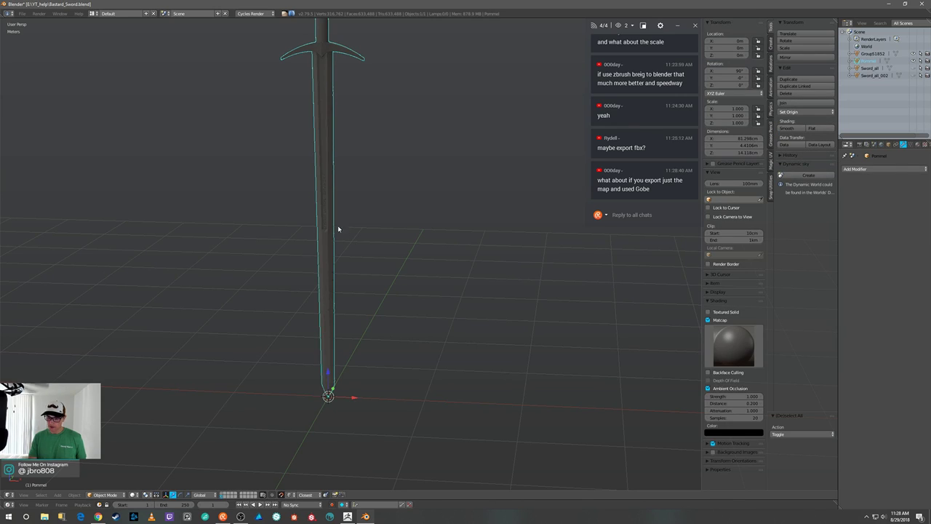
{"action": "key", "text": "Tab"}
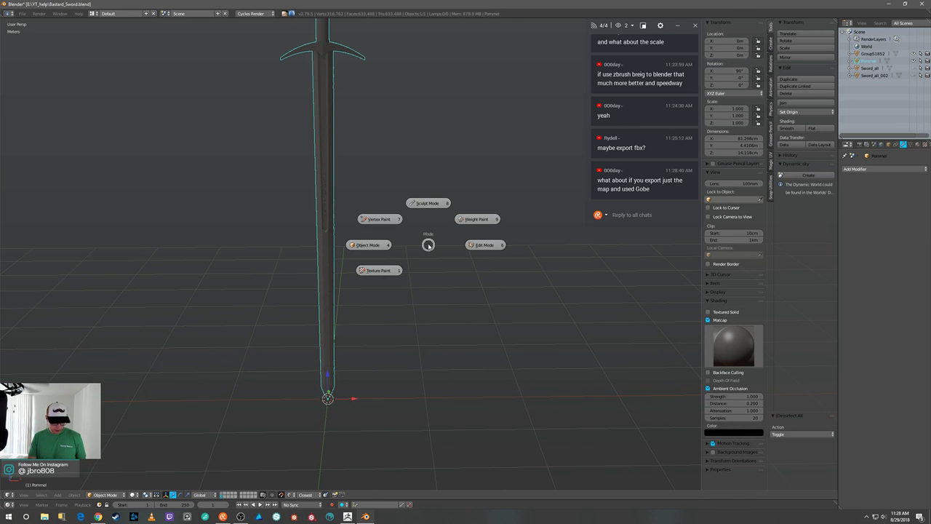
Switch the sword to Vertex Paint mode and orbit around the hilt and blade to inspect its colours.
{"action": "left_click", "coordinate": [388, 218]}
{"action": "mouse_move", "coordinate": [389, 212]}
{"action": "middle_mouse_down"}
{"action": "mouse_move", "coordinate": [410, 191]}
{"action": "mouse_move", "coordinate": [420, 228]}
{"action": "mouse_move", "coordinate": [466, 224]}
{"action": "mouse_move", "coordinate": [393, 229]}
{"action": "mouse_move", "coordinate": [501, 231]}
{"action": "middle_mouse_up"}
{"action": "scroll", "coordinate": [393, 224], "scroll_direction": "up", "scroll_amount": 5}
{"action": "mouse_move", "coordinate": [444, 237]}
{"action": "middle_mouse_down"}
{"action": "mouse_move", "coordinate": [465, 241]}
{"action": "mouse_move", "coordinate": [445, 221]}
{"action": "middle_mouse_up"}
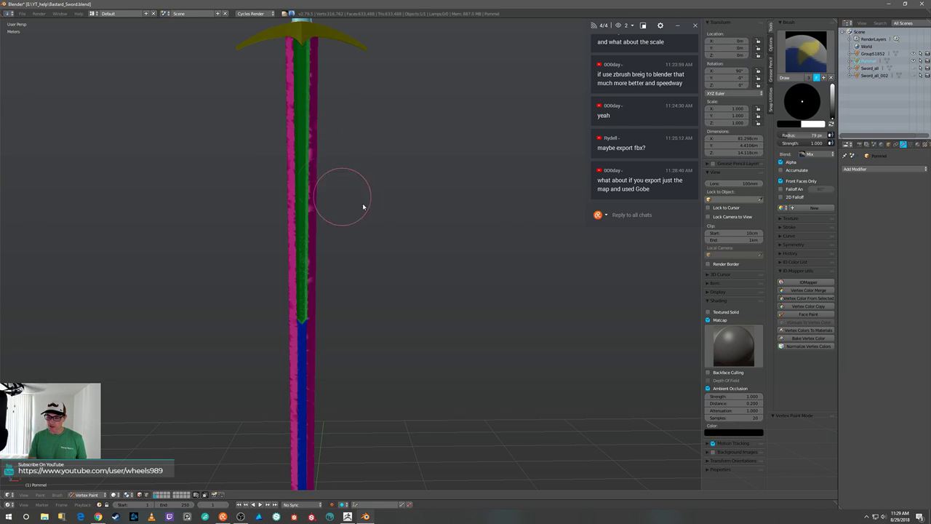
Return to Object Mode, apply smooth shading to the sword, and frame it upright with the engraving visible.
{"action": "key", "text": "v"}
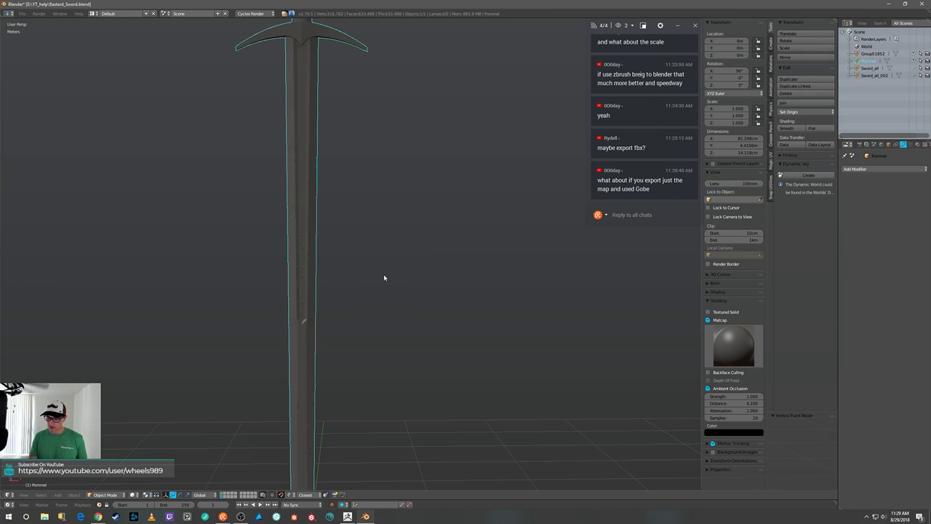
{"action": "left_click", "coordinate": [814, 129]}
{"action": "left_click", "coordinate": [786, 129]}
{"action": "middle_click_drag", "start_coordinate": [446, 261], "coordinate": [430, 248]}
{"action": "scroll", "coordinate": [365, 243], "scroll_direction": "up", "scroll_amount": 5}
{"action": "middle_click_drag", "start_coordinate": [249, 262], "coordinate": [312, 270]}
{"action": "middle_click_drag", "start_coordinate": [480, 270], "coordinate": [421, 232], "text": "shift"}
{"action": "key", "text": "Home"}
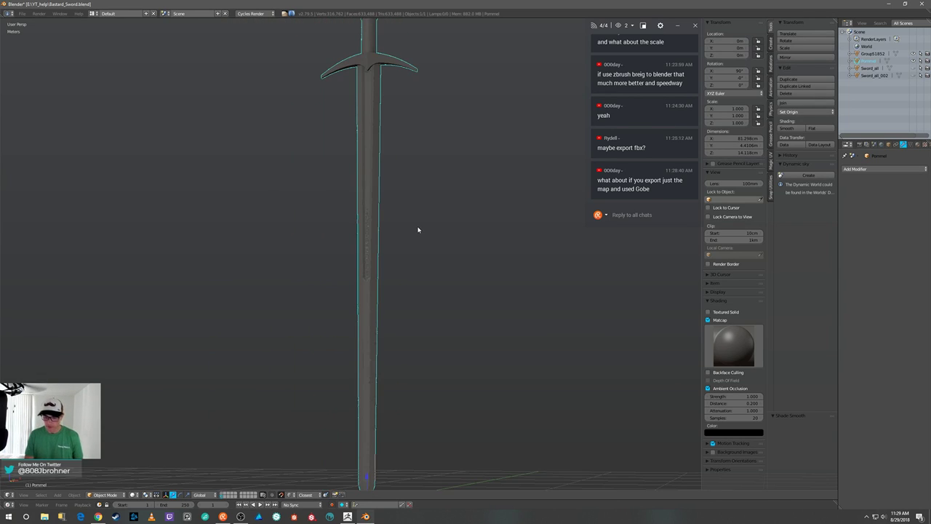
Switch through Sculpt mode into Vertex Paint and orbit the blade to recheck the colours.
{"action": "key", "text": "Tab"}
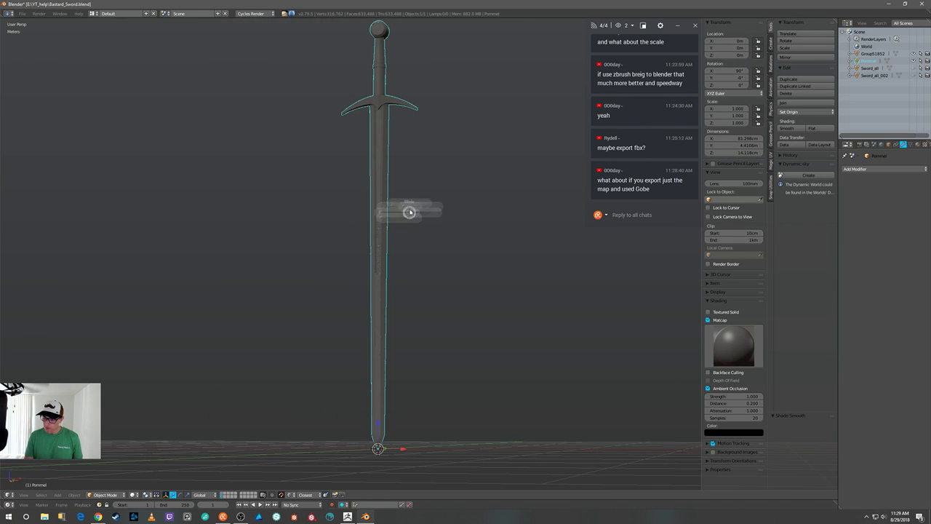
{"action": "left_click", "coordinate": [367, 188]}
{"action": "key", "text": "Tab"}
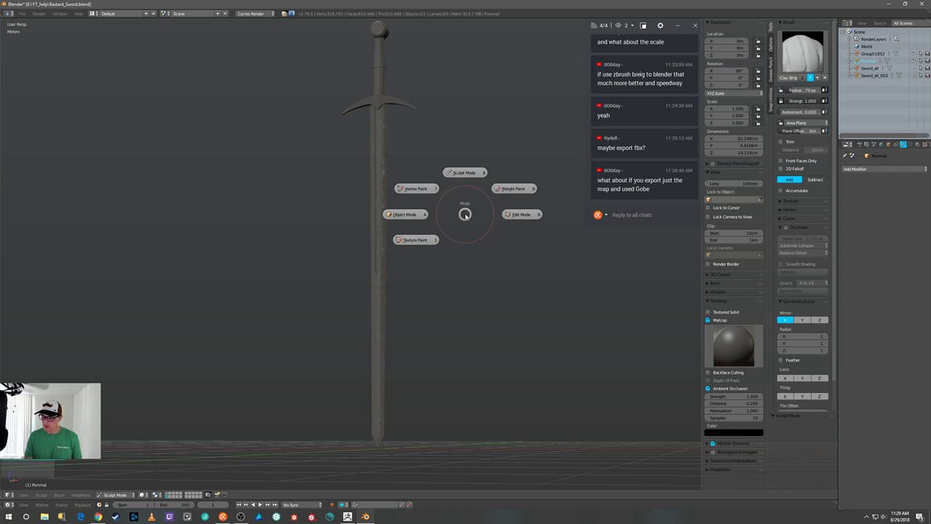
{"action": "left_click", "coordinate": [420, 192]}
{"action": "mouse_move", "coordinate": [434, 209]}
{"action": "middle_mouse_down"}
{"action": "mouse_move", "coordinate": [468, 225]}
{"action": "mouse_move", "coordinate": [458, 210]}
{"action": "mouse_move", "coordinate": [433, 228]}
{"action": "mouse_move", "coordinate": [472, 257]}
{"action": "middle_mouse_up"}
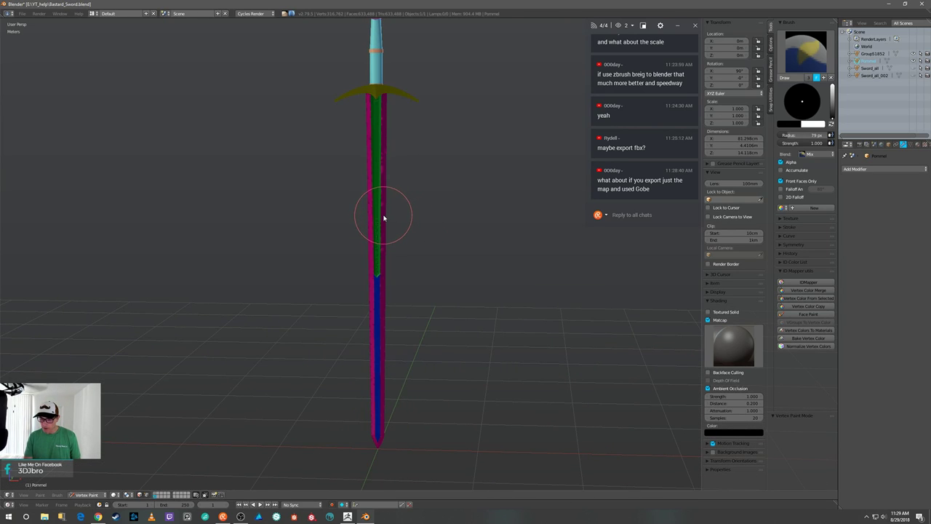
{"action": "scroll", "coordinate": [390, 229], "scroll_direction": "up", "scroll_amount": 5}
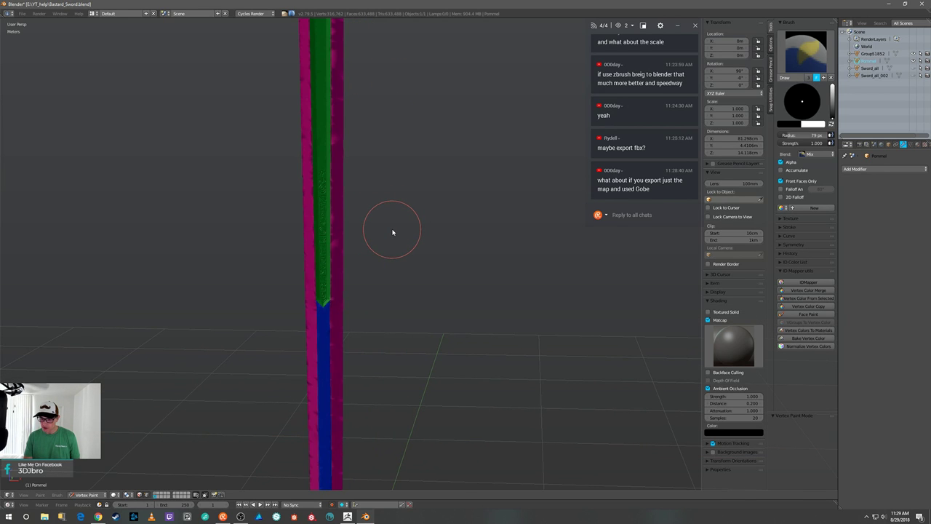
{"action": "mouse_move", "coordinate": [471, 232]}
{"action": "middle_mouse_down"}
{"action": "mouse_move", "coordinate": [451, 226]}
{"action": "mouse_move", "coordinate": [502, 231]}
{"action": "mouse_move", "coordinate": [479, 226]}
{"action": "middle_mouse_up"}
Pass through Edit Mode back to Object Mode, then switch to an empty scene layer.
{"action": "key", "text": "Tab"}
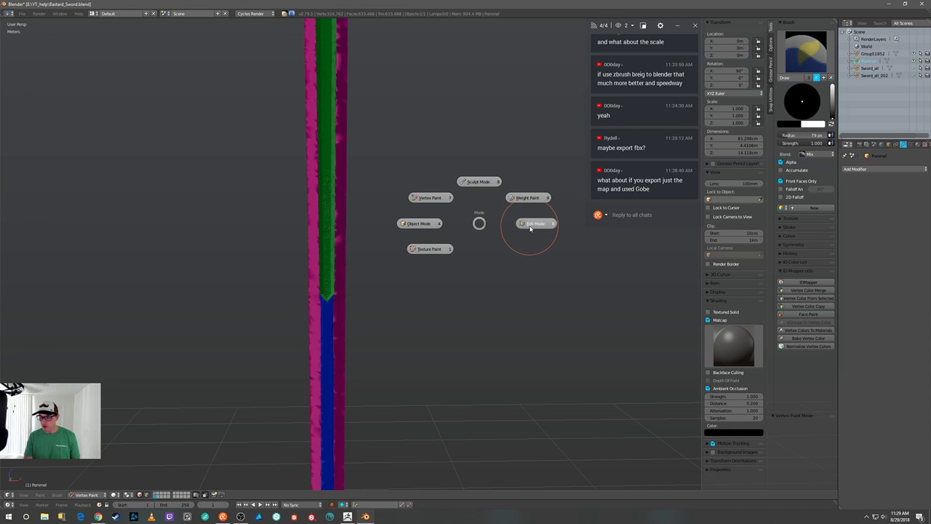
{"action": "left_click", "coordinate": [532, 224]}
{"action": "key", "text": "Tab"}
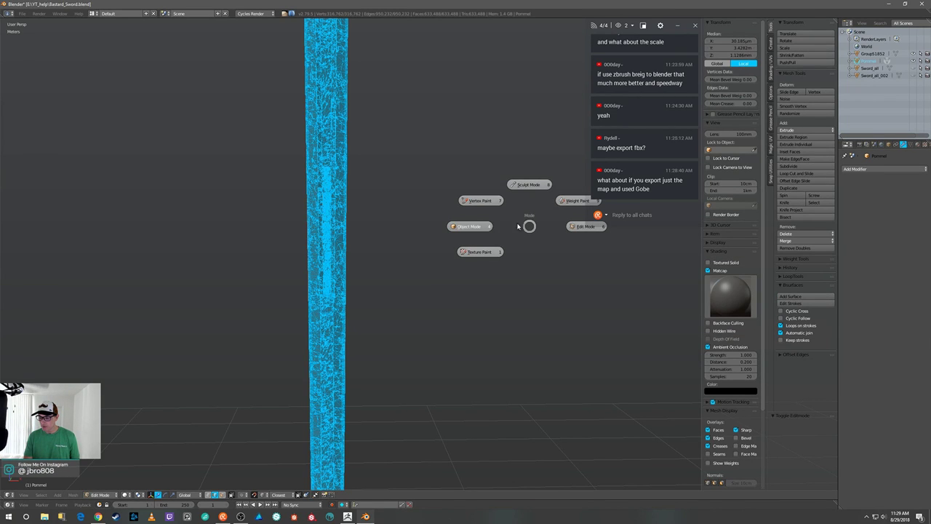
{"action": "left_click", "coordinate": [479, 226]}
{"action": "middle_click_drag", "start_coordinate": [495, 242], "coordinate": [466, 255]}
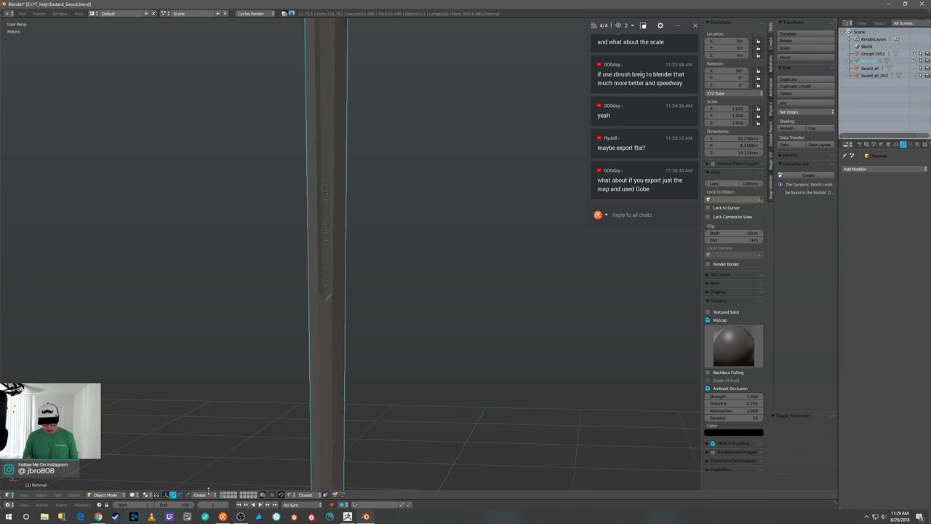
{"action": "left_click", "coordinate": [226, 497]}
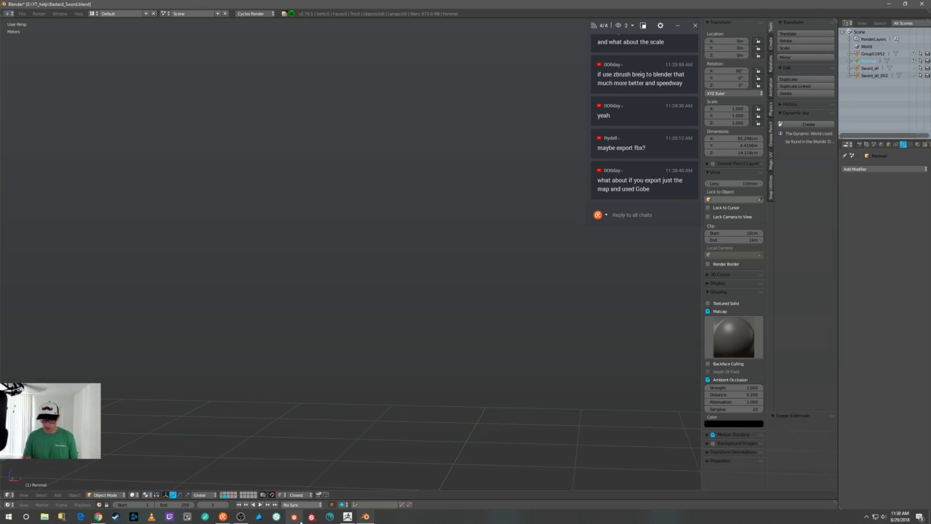
Switch to ZBrush and send the polypainted sword to Blender with Tool > GoZ.
{"action": "left_click", "coordinate": [347, 516]}
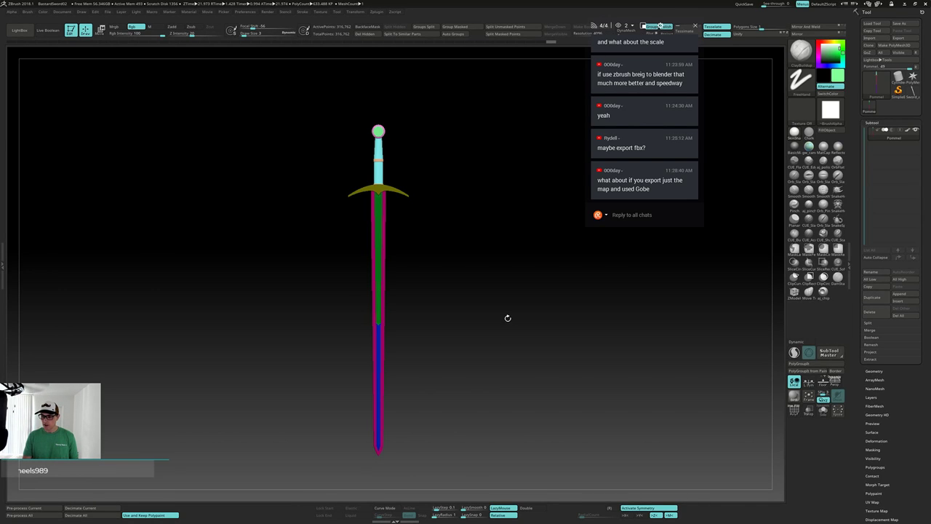
{"action": "left_click", "coordinate": [871, 53]}
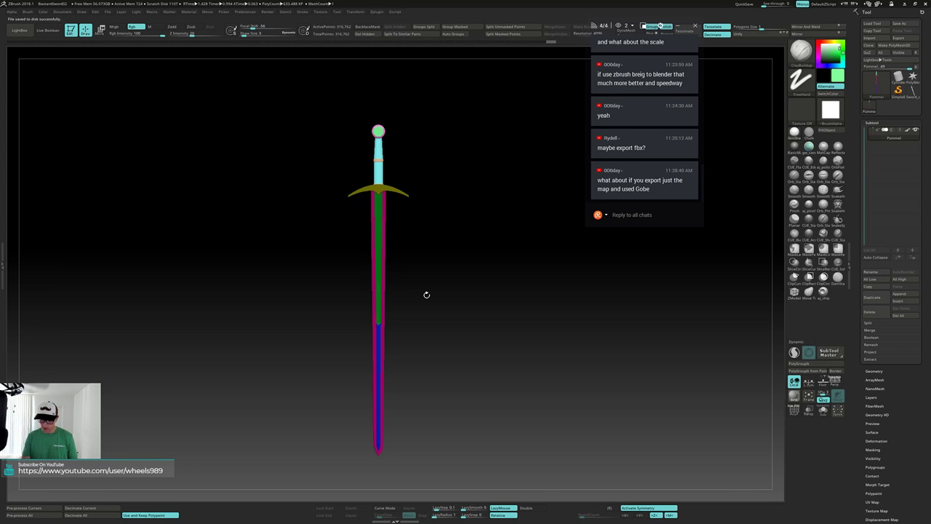
{"action": "scroll", "coordinate": [418, 313], "scroll_direction": "down", "scroll_amount": 10}
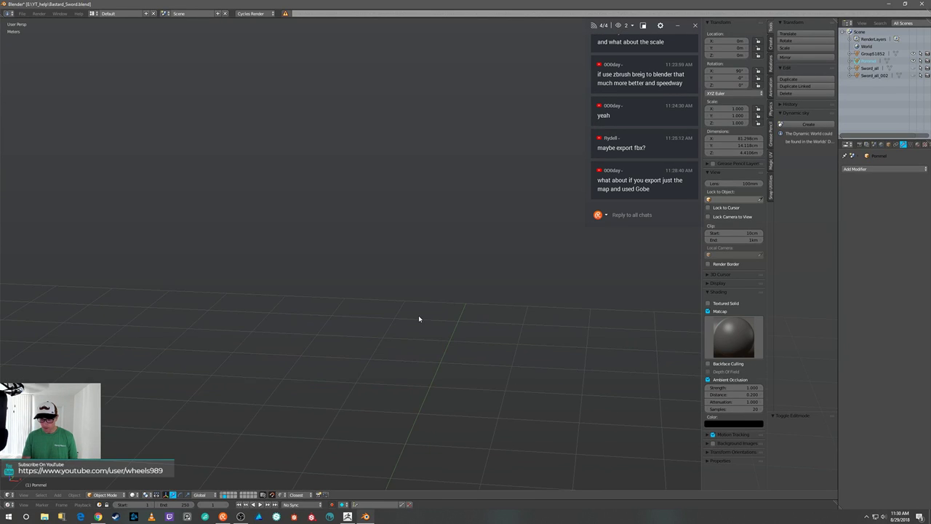
Snap the 3D cursor back to the world origin using Cursor to Center.
{"action": "middle_click_drag", "start_coordinate": [455, 297], "coordinate": [475, 257]}
{"action": "scroll", "coordinate": [484, 262], "scroll_direction": "up", "scroll_amount": 5}
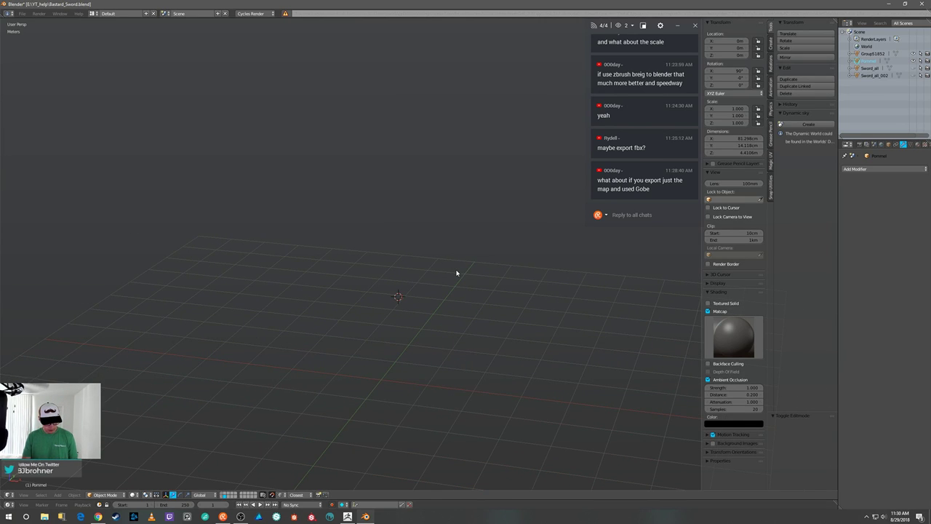
{"action": "key", "text": "shift+s"}
{"action": "left_click", "coordinate": [457, 229]}
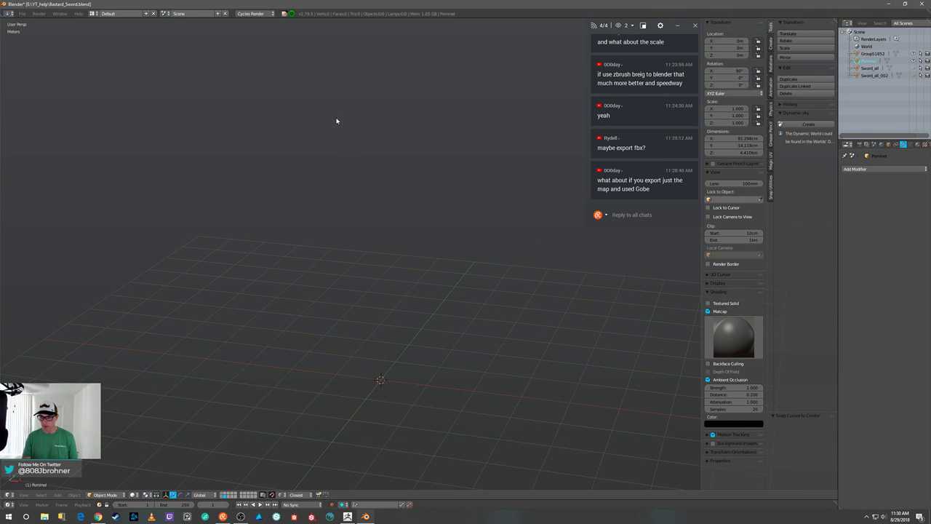
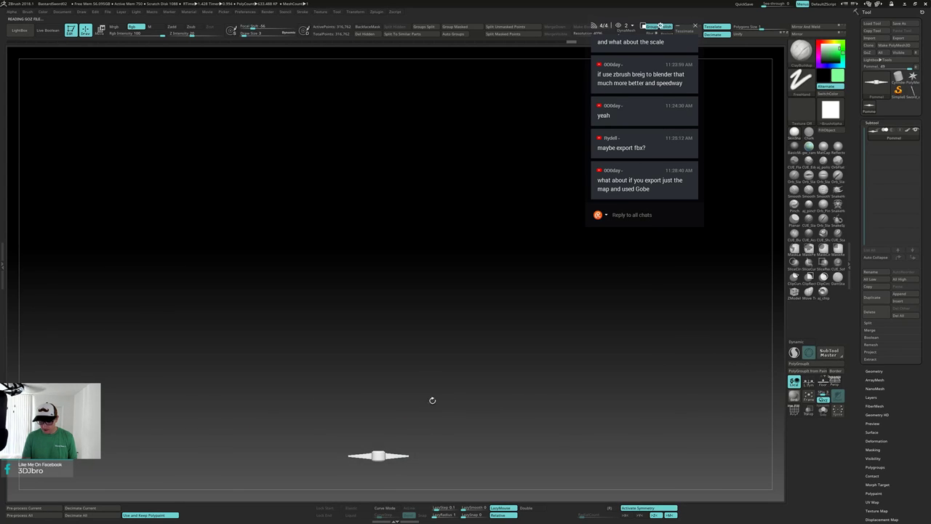
Back in Blender, turn on the sword's layer and orbit and zoom to face the upright sword.
{"action": "left_click_drag", "start_coordinate": [464, 356], "coordinate": [464, 309]}
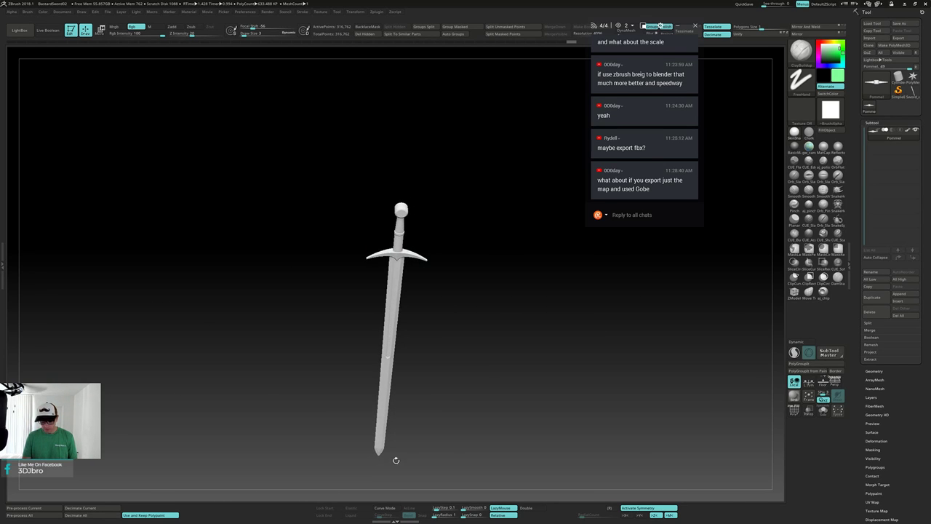
{"action": "key", "text": "alt+Tab"}
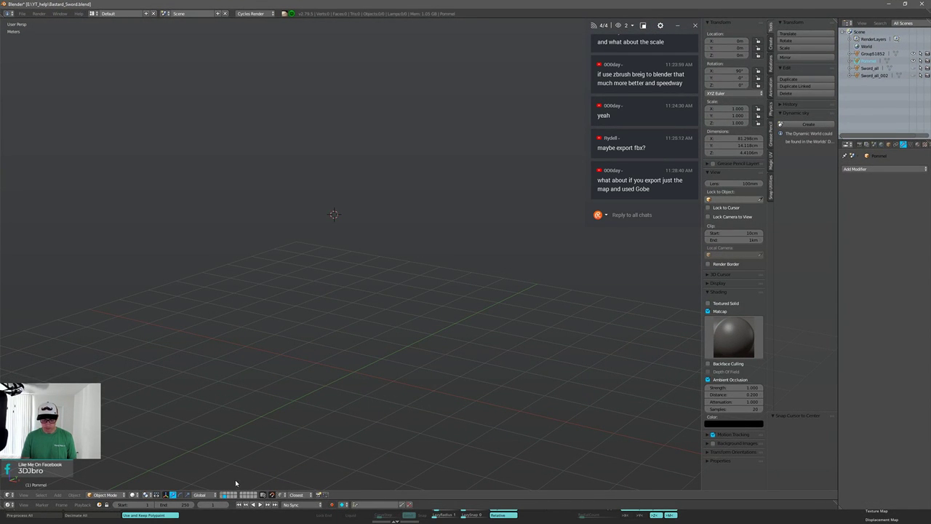
{"action": "left_click", "coordinate": [222, 494]}
{"action": "middle_click_drag", "start_coordinate": [381, 358], "coordinate": [505, 273]}
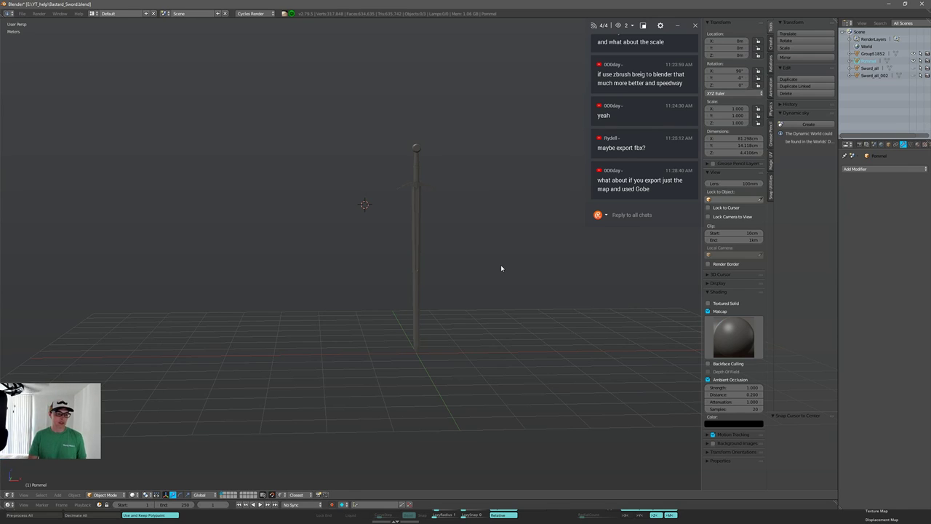
{"action": "middle_click_drag", "start_coordinate": [459, 197], "coordinate": [456, 188]}
{"action": "scroll", "coordinate": [441, 195], "scroll_direction": "up", "scroll_amount": 3}
Shade the viewport with the tan skin-tone matcap.
{"action": "left_click", "coordinate": [733, 337]}
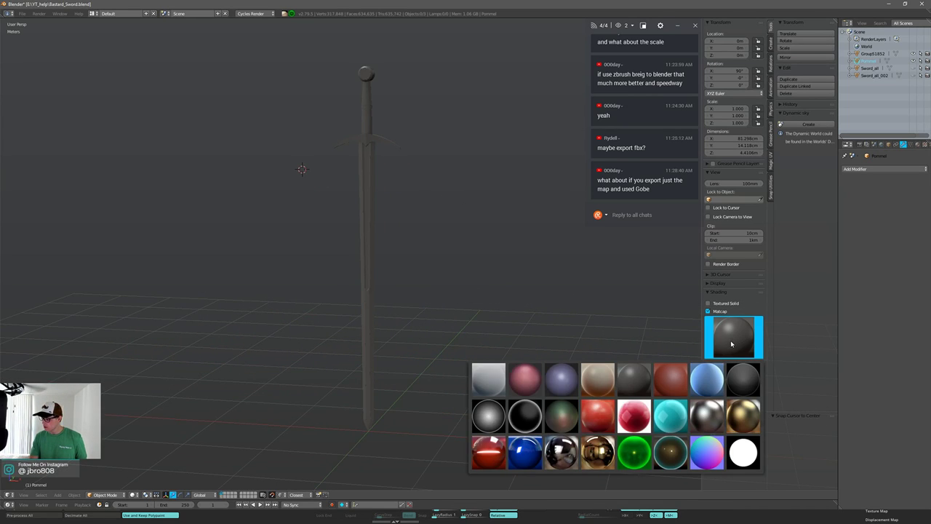
{"action": "left_click", "coordinate": [598, 379]}
{"action": "mouse_move", "coordinate": [447, 175]}
{"action": "middle_mouse_down"}
{"action": "mouse_move", "coordinate": [458, 165]}
{"action": "mouse_move", "coordinate": [457, 180]}
{"action": "middle_mouse_up"}
Snap the 3D cursor to the world origin and recentre the view on the sword.
{"action": "key", "text": "shift+s"}
{"action": "left_click", "coordinate": [458, 138]}
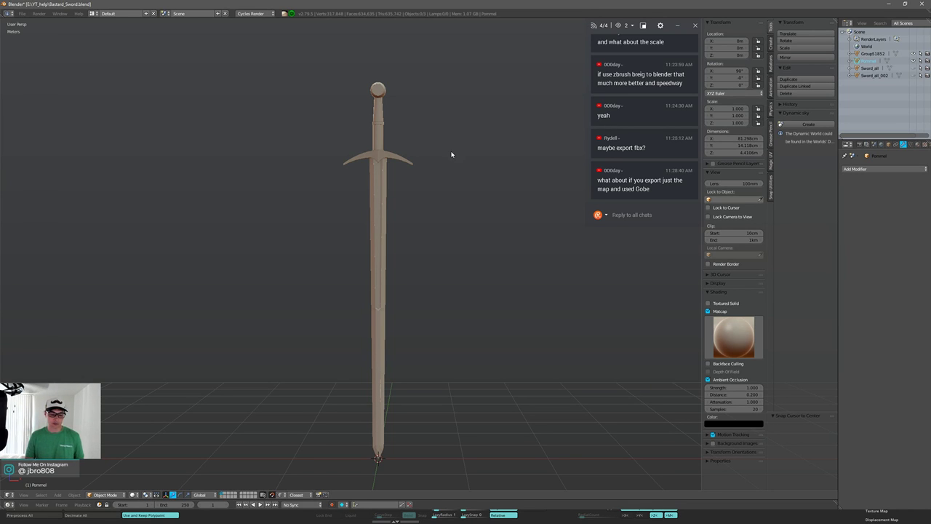
{"action": "middle_click_drag", "start_coordinate": [383, 309], "coordinate": [436, 299]}
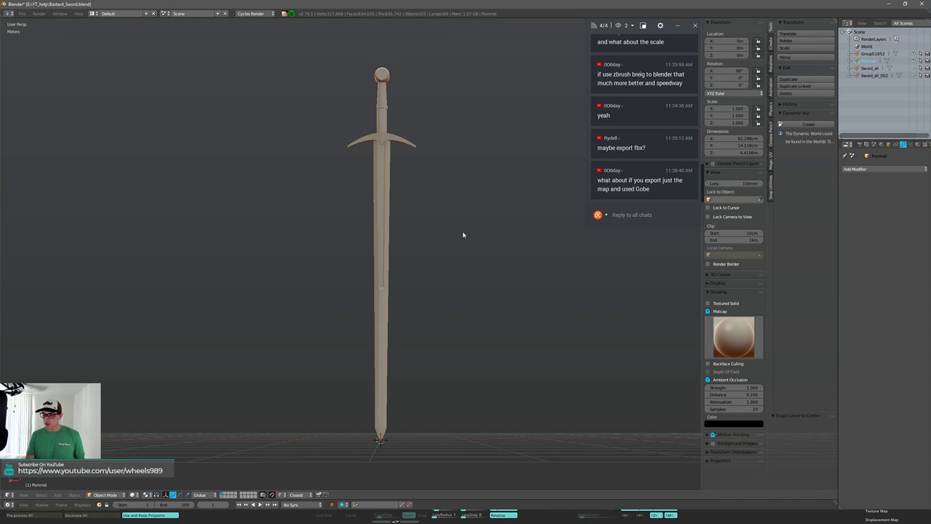
{"action": "middle_click_drag", "start_coordinate": [461, 235], "coordinate": [468, 239]}
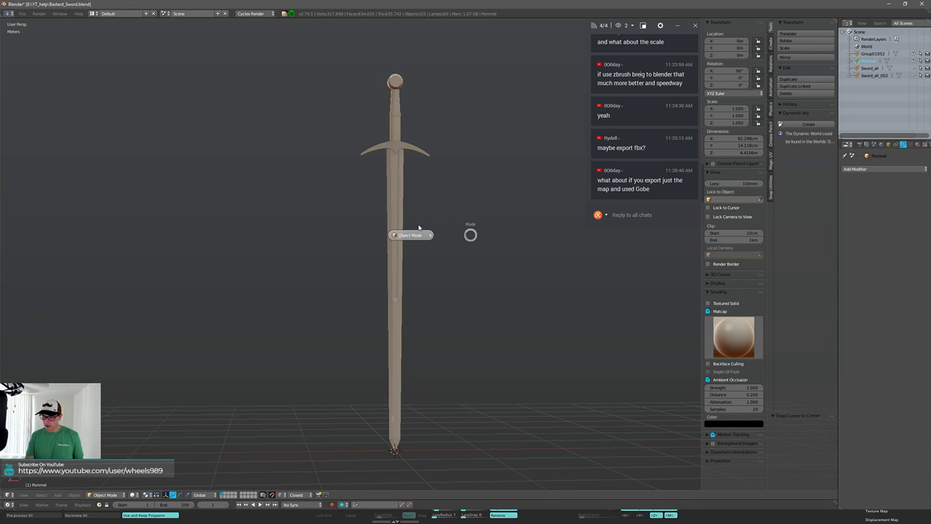
Select the sword, try Vertex Paint mode, then return to Object Mode.
{"action": "right_click", "coordinate": [396, 217]}
{"action": "key", "text": "Tab"}
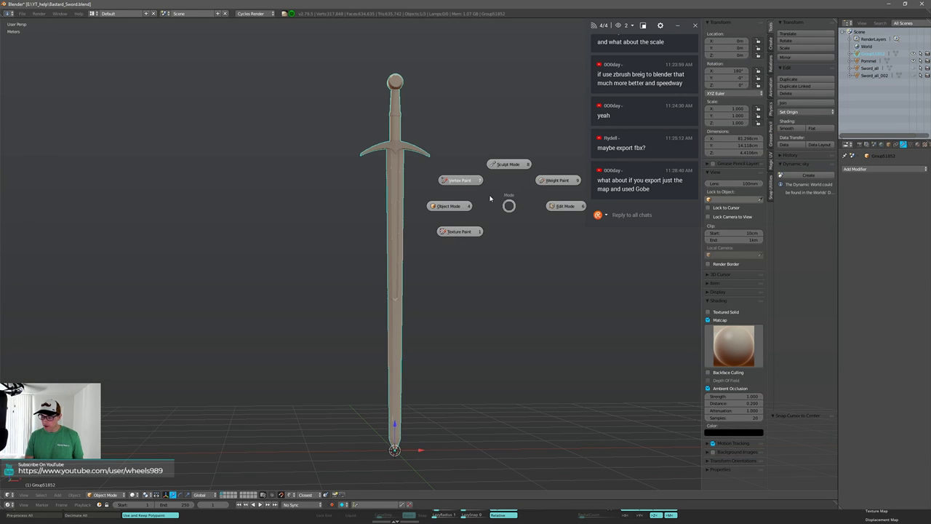
{"action": "left_click", "coordinate": [471, 182]}
{"action": "middle_click_drag", "start_coordinate": [474, 187], "coordinate": [473, 201]}
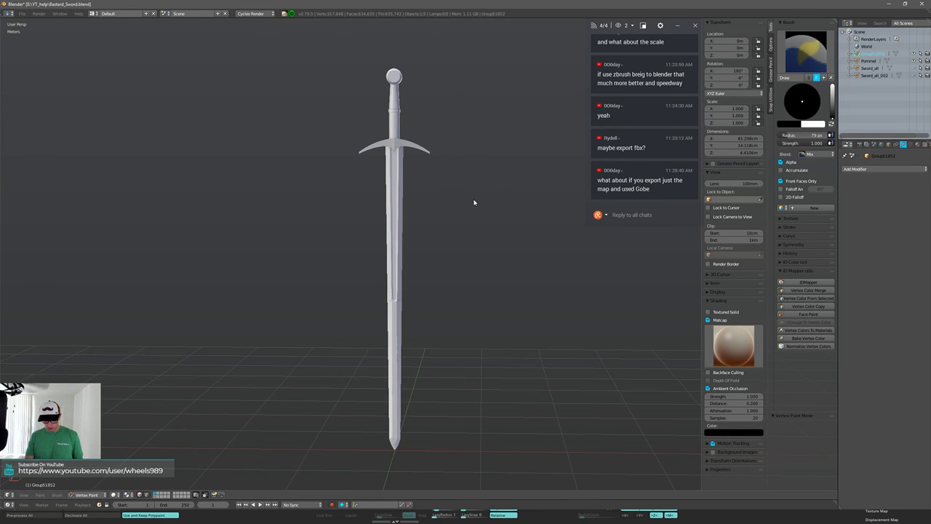
{"action": "left_click", "coordinate": [154, 497]}
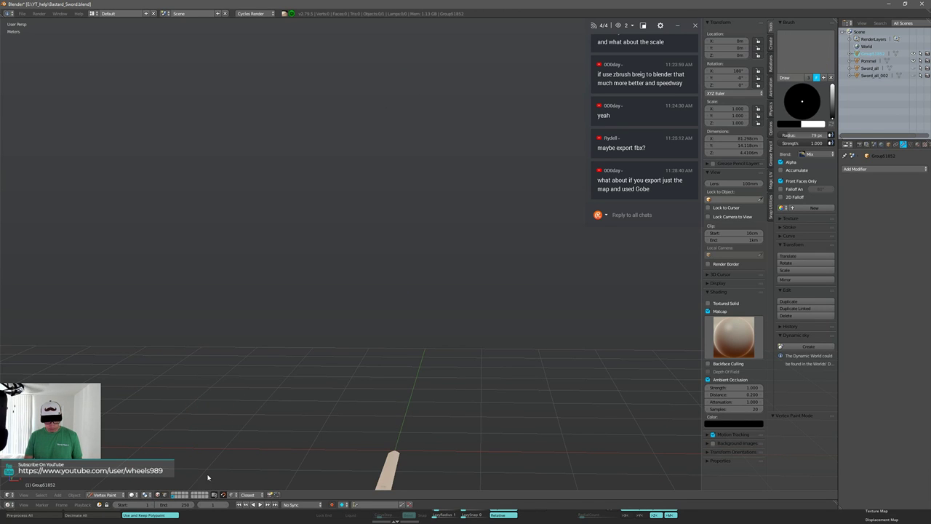
{"action": "middle_click_drag", "start_coordinate": [369, 402], "coordinate": [403, 389]}
{"action": "scroll", "coordinate": [403, 388], "scroll_direction": "up", "scroll_amount": 4}
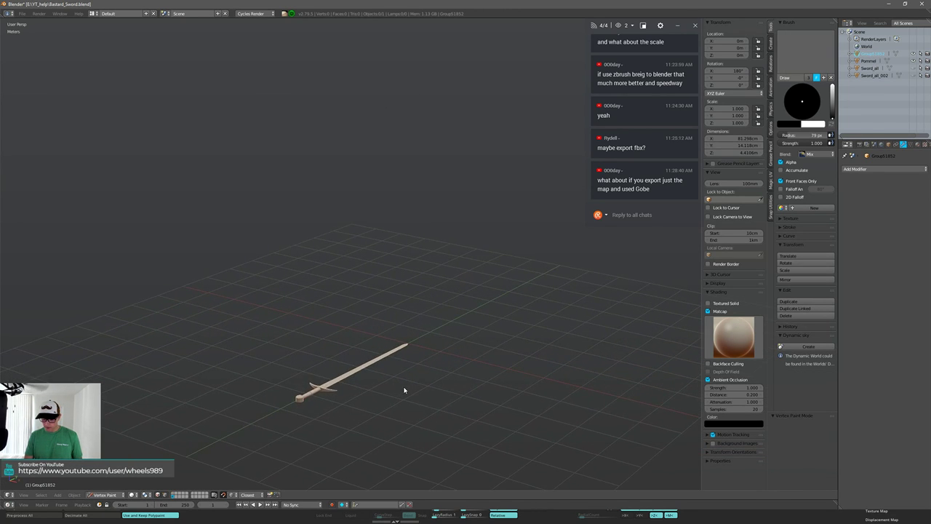
{"action": "scroll", "coordinate": [358, 381], "scroll_direction": "down", "scroll_amount": 2}
{"action": "key", "text": "v"}
Select Pommel and cycle through Vertex Paint and Edit Mode back to Object Mode.
{"action": "right_click", "coordinate": [358, 395]}
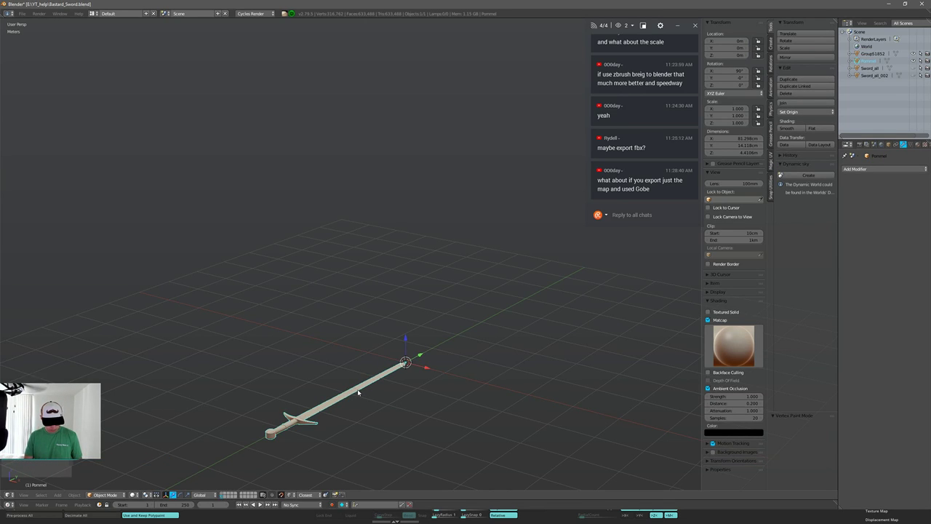
{"action": "key", "text": "Tab"}
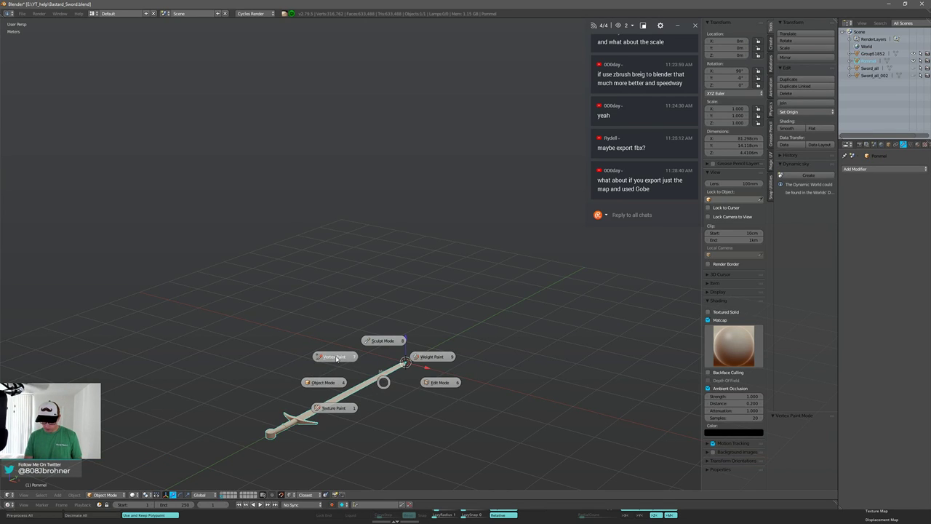
{"action": "left_click", "coordinate": [337, 357]}
{"action": "key", "text": "Tab"}
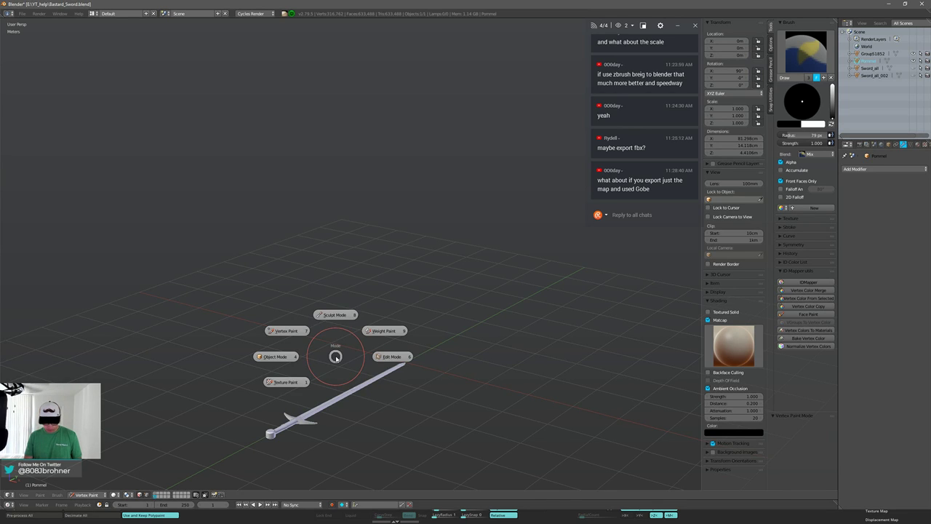
{"action": "left_click", "coordinate": [393, 357]}
{"action": "key", "text": "Tab"}
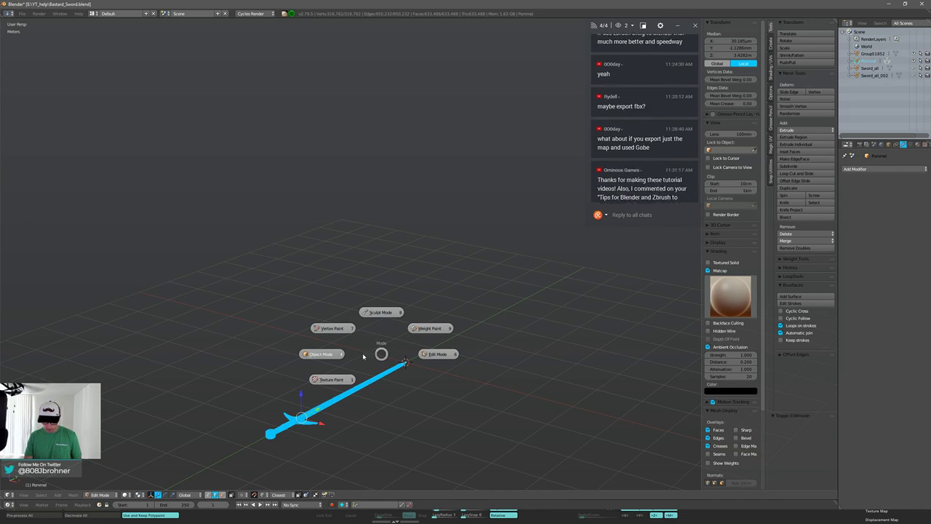
{"action": "left_click", "coordinate": [428, 277]}
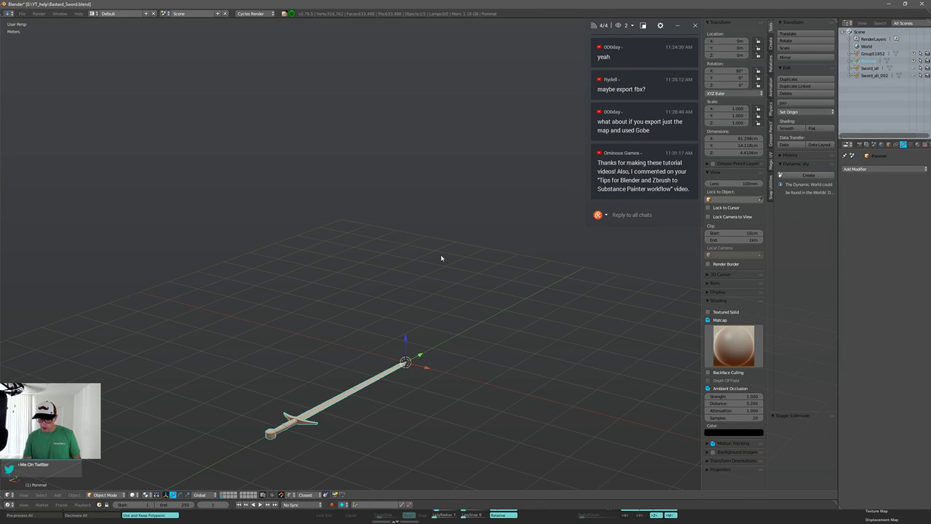
Delete the Pommel object, leaving the layer empty.
{"action": "key", "text": "Tab"}
{"action": "key", "text": "Tab"}
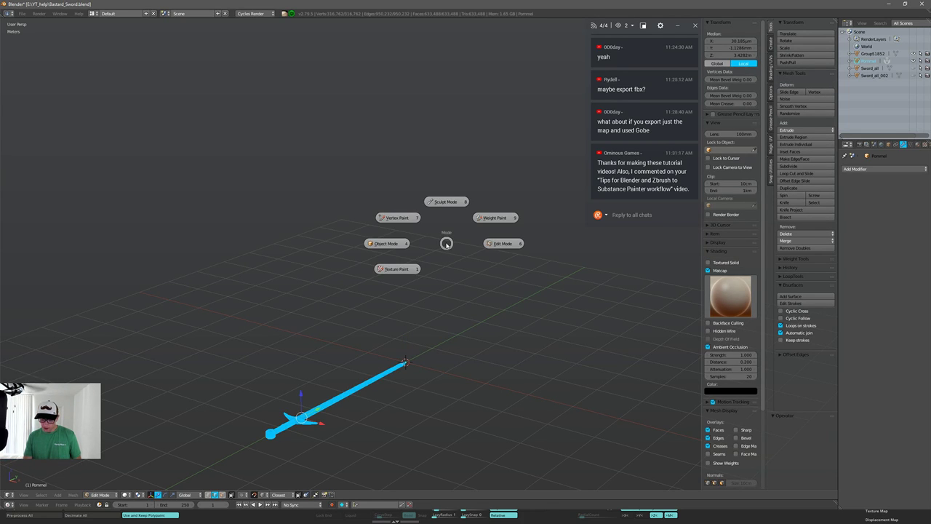
{"action": "left_click", "coordinate": [399, 243]}
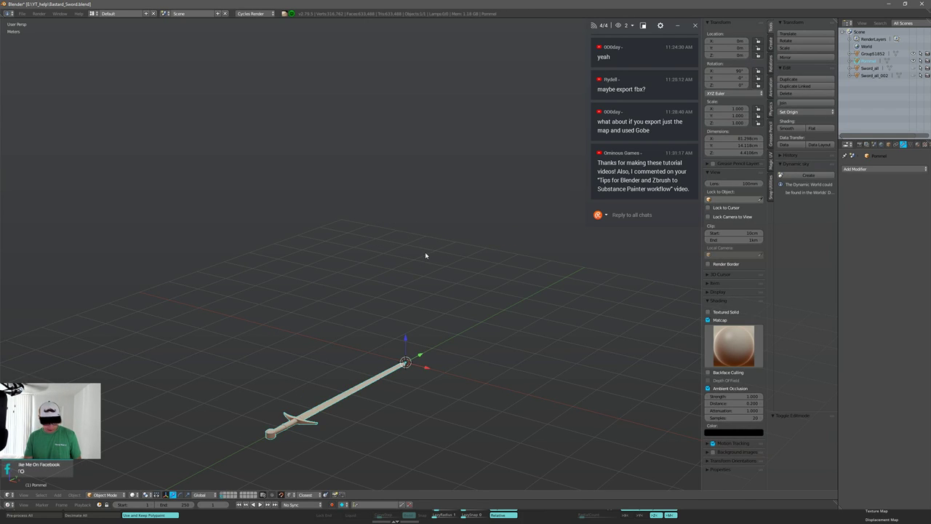
{"action": "left_click", "coordinate": [412, 252]}
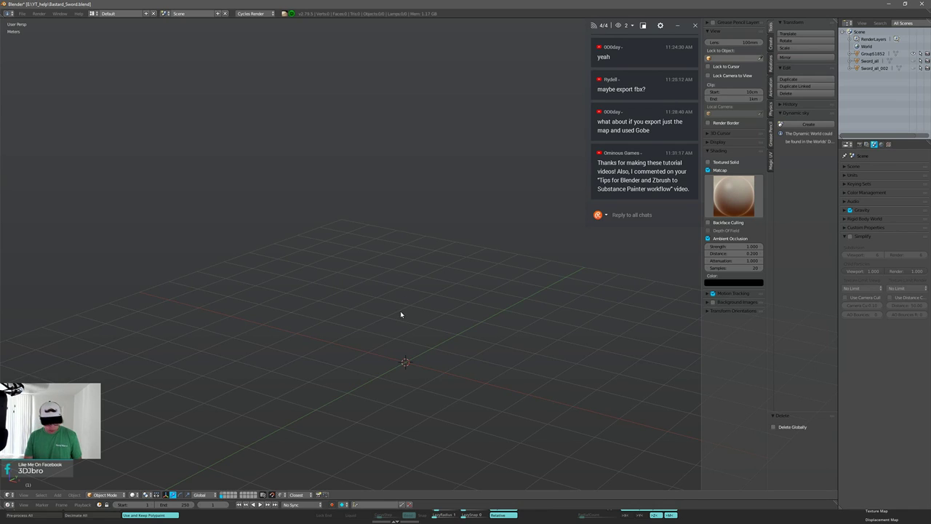
Turn on the layer holding the other sword and bring up the File menu.
{"action": "mouse_move", "coordinate": [400, 313]}
{"action": "middle_mouse_down"}
{"action": "mouse_move", "coordinate": [406, 294]}
{"action": "mouse_move", "coordinate": [408, 303]}
{"action": "middle_mouse_up"}
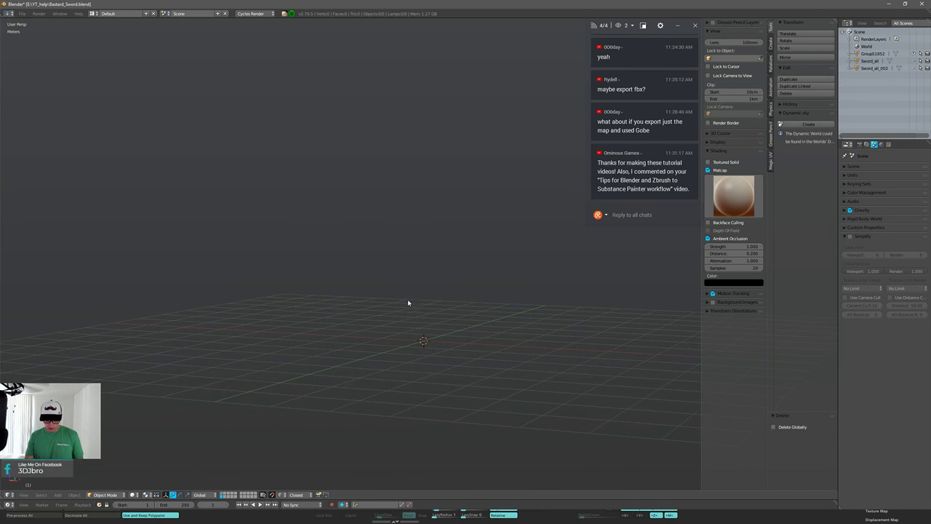
{"action": "left_click", "coordinate": [222, 495]}
{"action": "middle_click_drag", "start_coordinate": [520, 328], "coordinate": [588, 288]}
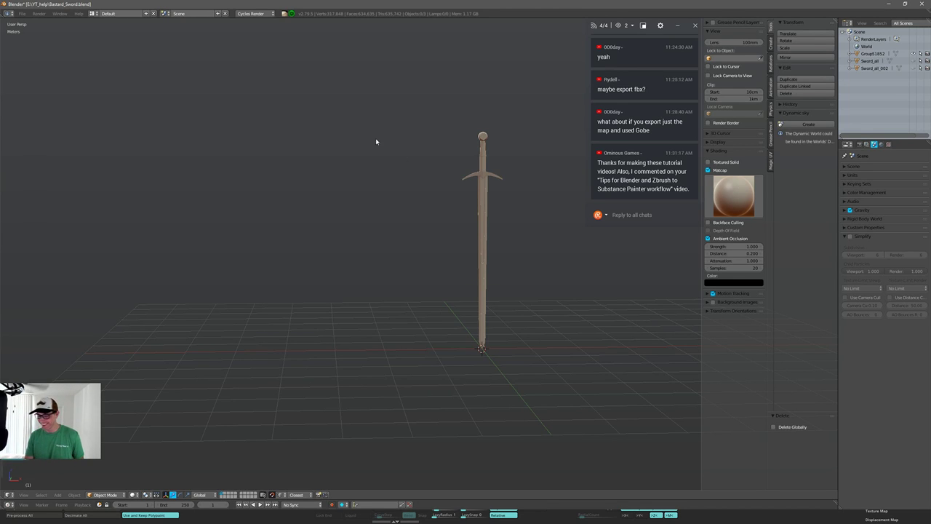
{"action": "left_click", "coordinate": [22, 13]}
Import BastardSword_high.fbx through File > Import > FBX.
{"action": "mouse_move", "coordinate": [68, 148]}
{"action": "left_click", "coordinate": [124, 174]}
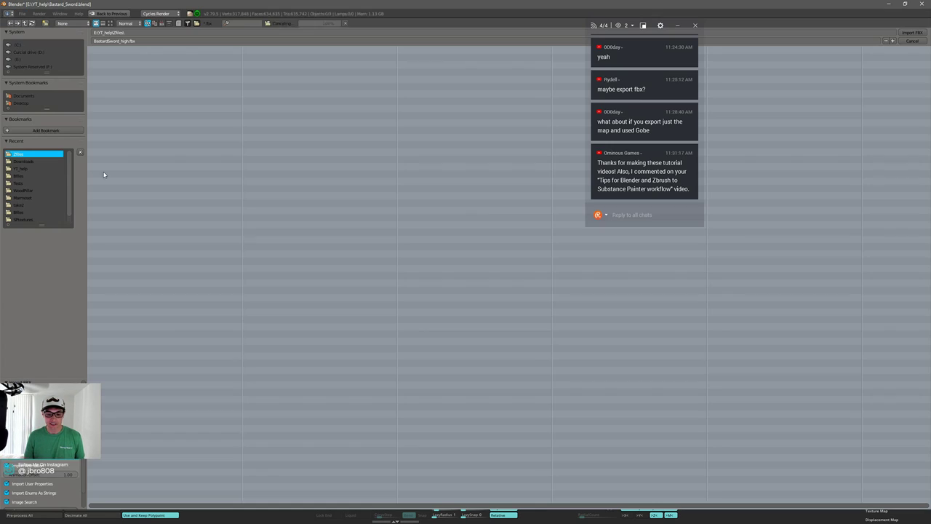
{"action": "left_click", "coordinate": [118, 57]}
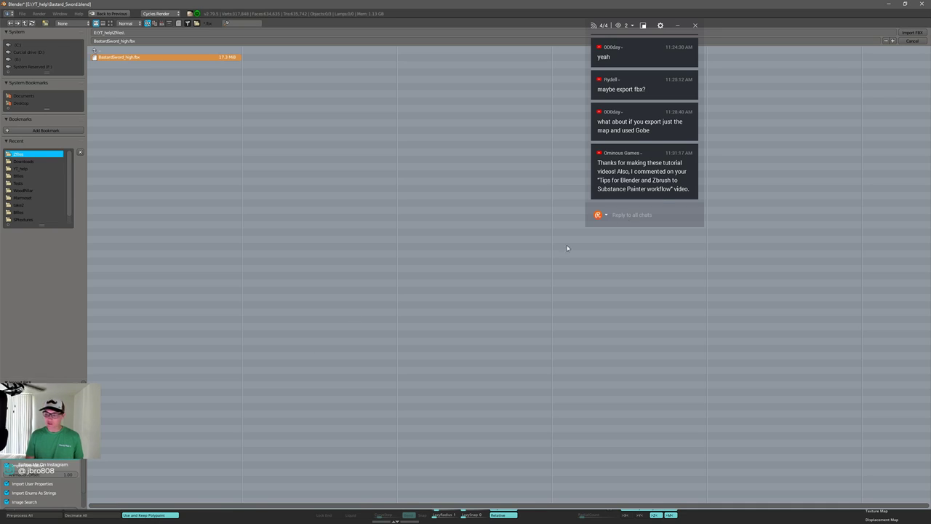
{"action": "left_click", "coordinate": [910, 32]}
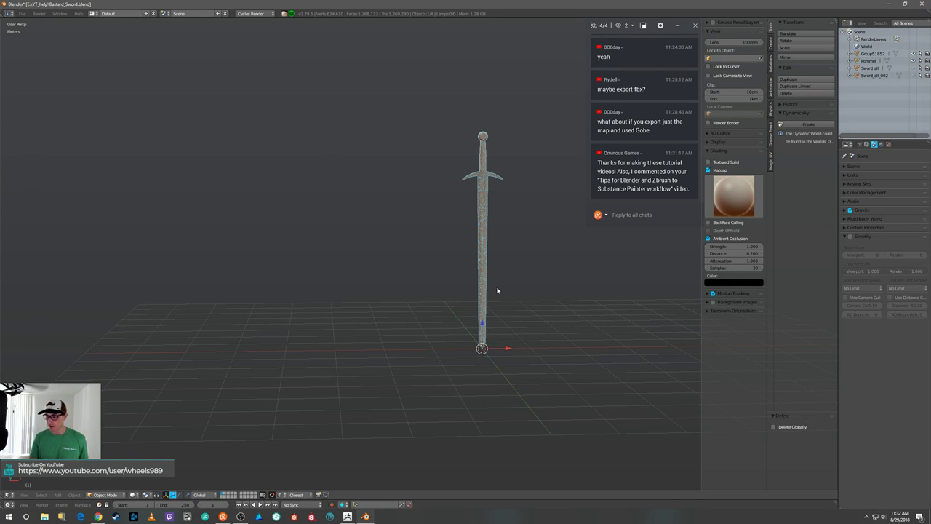
Duplicate the imported sword and place the copy 91.3 cm to the right along X.
{"action": "middle_click_drag", "start_coordinate": [528, 285], "coordinate": [475, 305], "text": "shift"}
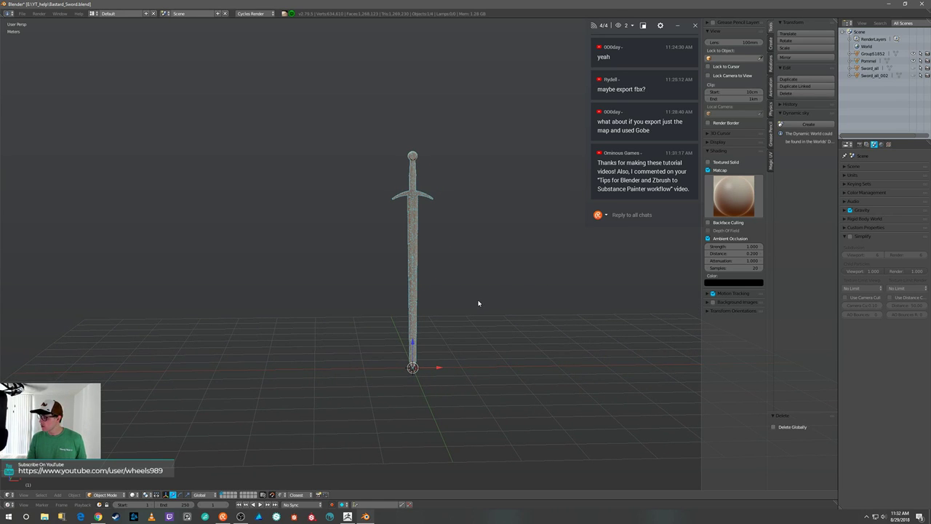
{"action": "key", "text": "shift+d"}
{"action": "key", "text": "x"}
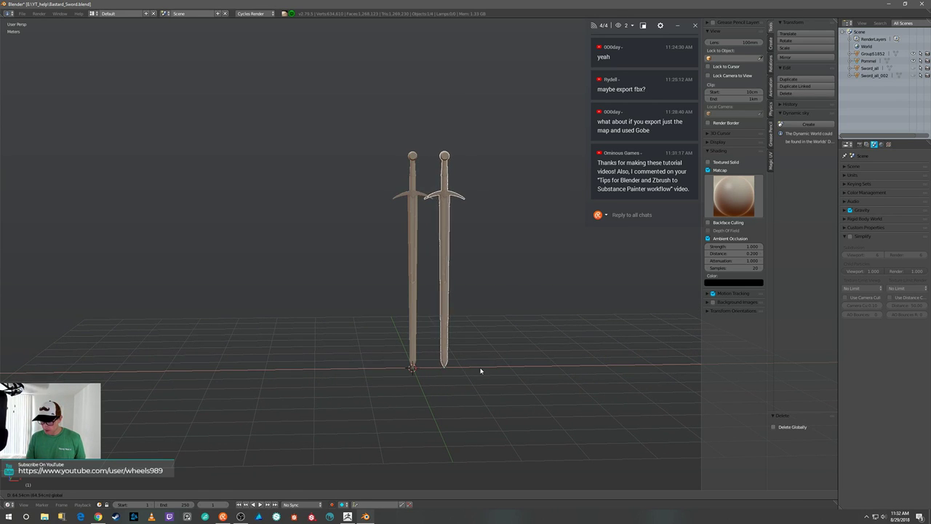
{"action": "left_click", "coordinate": [474, 361]}
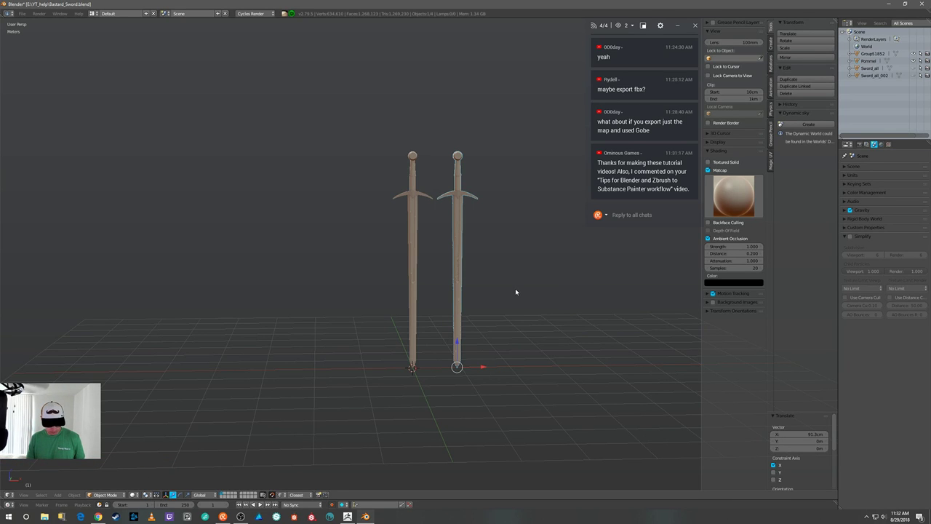
Put the right-hand sword into Vertex Paint, return it to Object Mode, and deselect it.
{"action": "right_click", "coordinate": [453, 260]}
{"action": "key", "text": "ctrl+Tab"}
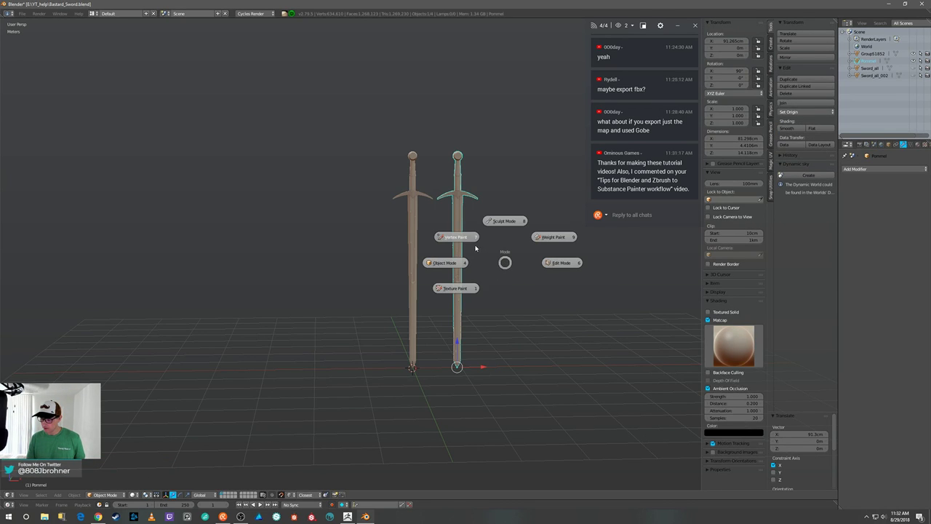
{"action": "left_click", "coordinate": [524, 266]}
{"action": "scroll", "coordinate": [524, 265], "scroll_direction": "up", "scroll_amount": 3}
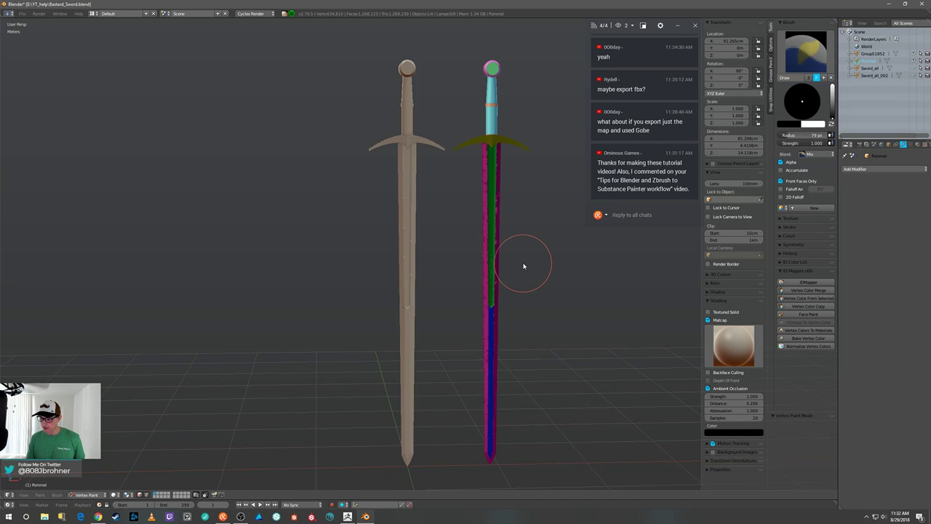
{"action": "middle_click_drag", "start_coordinate": [525, 274], "coordinate": [508, 273]}
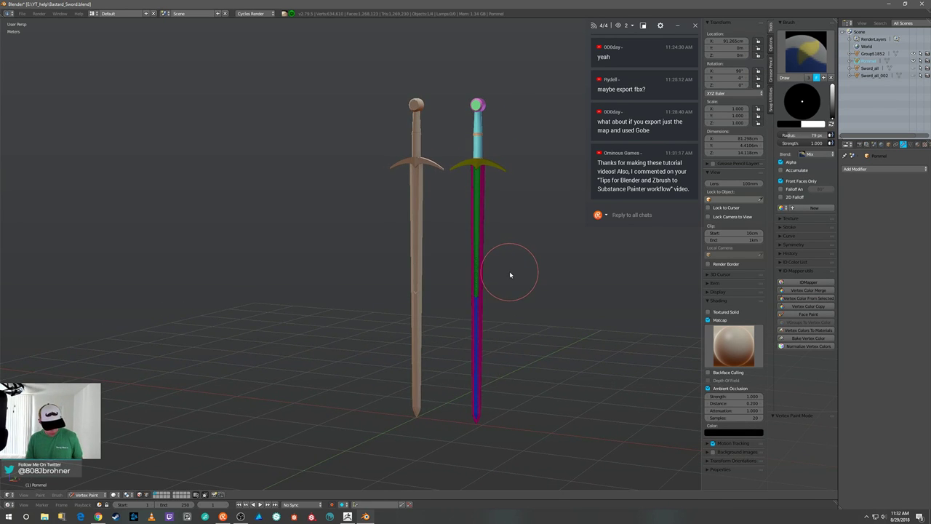
{"action": "key", "text": "v"}
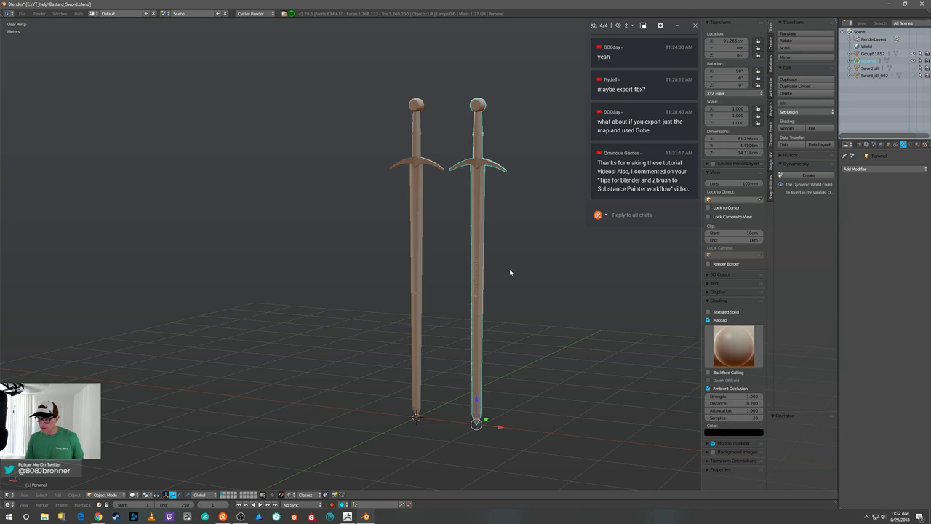
{"action": "key", "text": "a"}
Select the left sword, return it to Object Mode, and delete it.
{"action": "right_click", "coordinate": [410, 245]}
{"action": "key", "text": "v"}
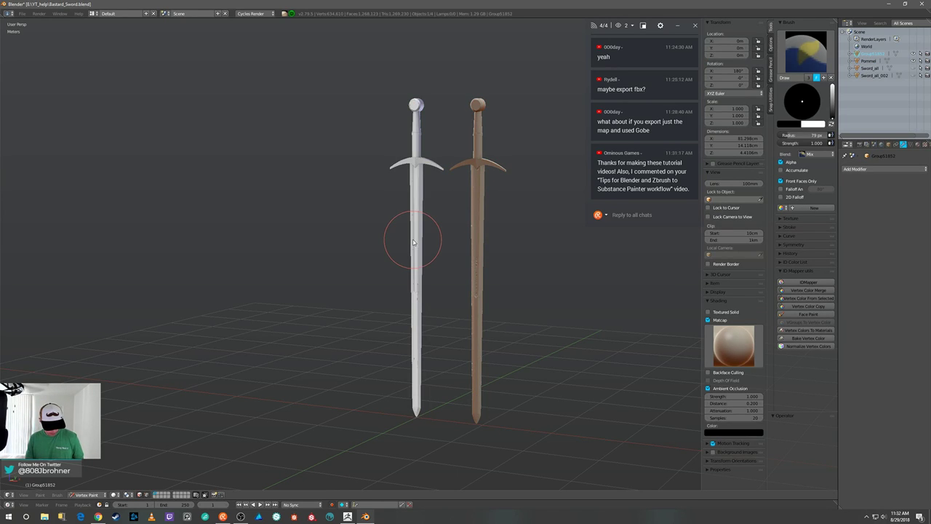
{"action": "key", "text": "Tab"}
{"action": "left_click", "coordinate": [398, 245]}
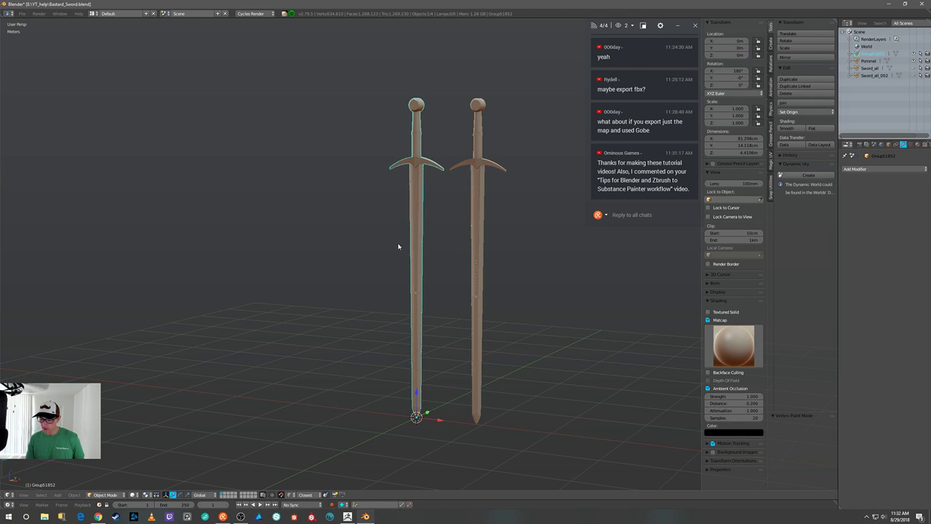
{"action": "key", "text": "x"}
{"action": "left_click", "coordinate": [408, 246]}
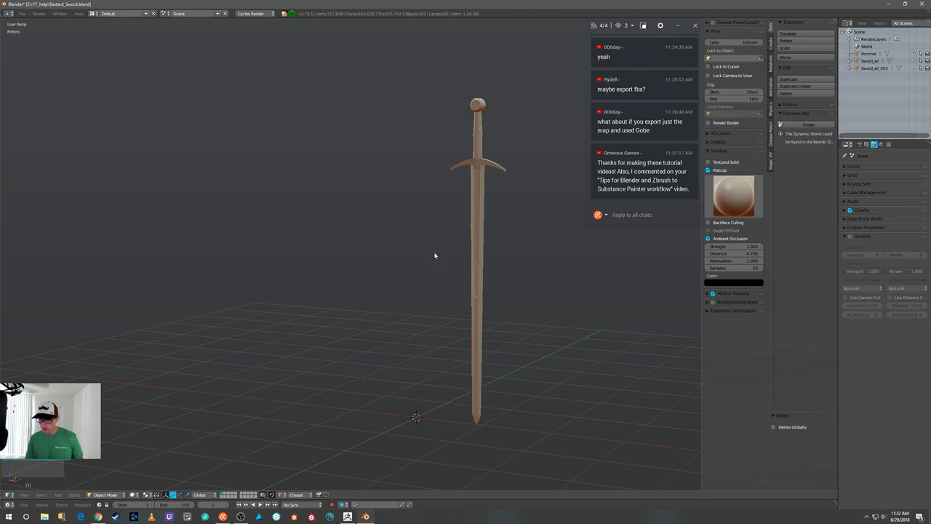
Select the remaining sword, view it in Front Ortho, and set snapping to Increment.
{"action": "right_click", "coordinate": [470, 267]}
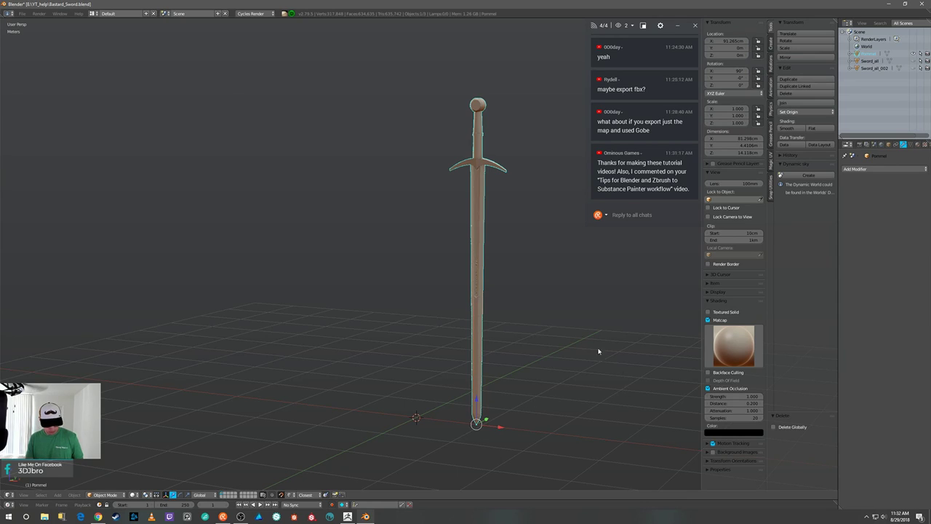
{"action": "key", "text": "KP_1"}
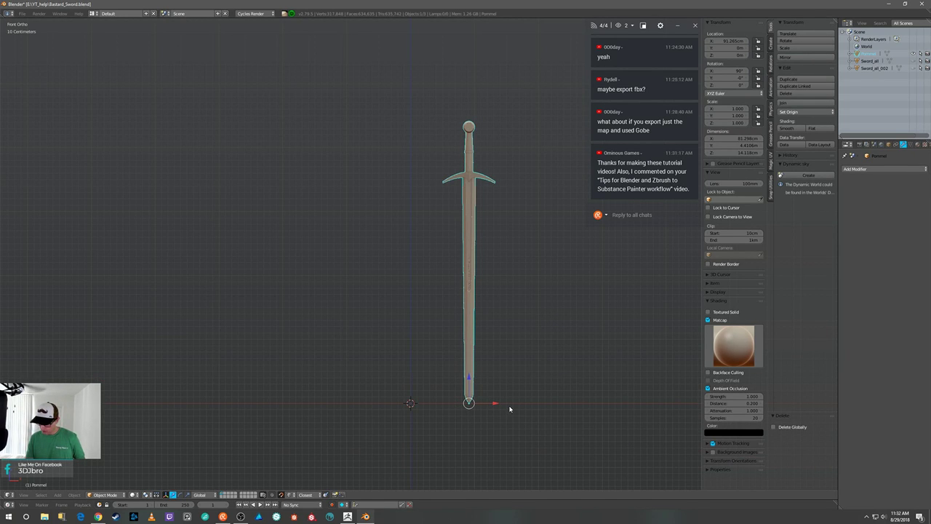
{"action": "key", "text": "ctrl+Tab"}
{"action": "key", "text": "ctrl+shift+Tab"}
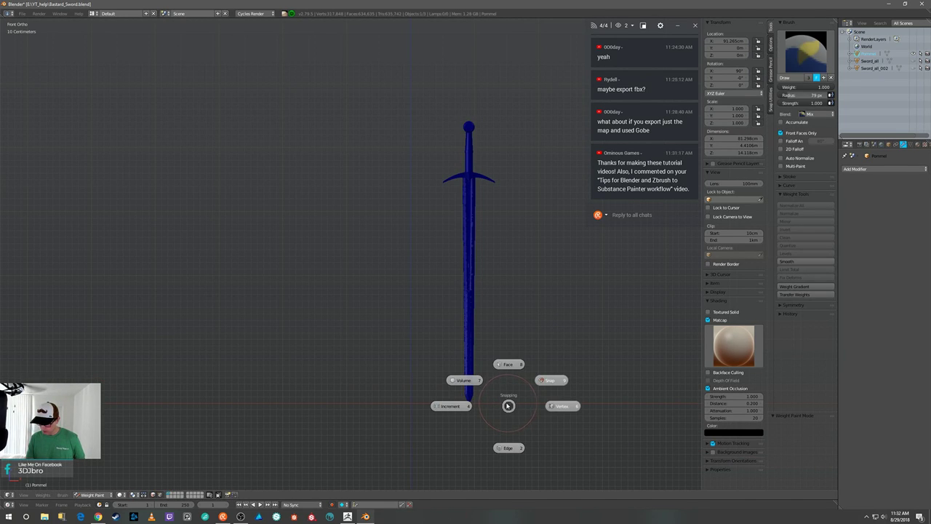
{"action": "left_click", "coordinate": [469, 407]}
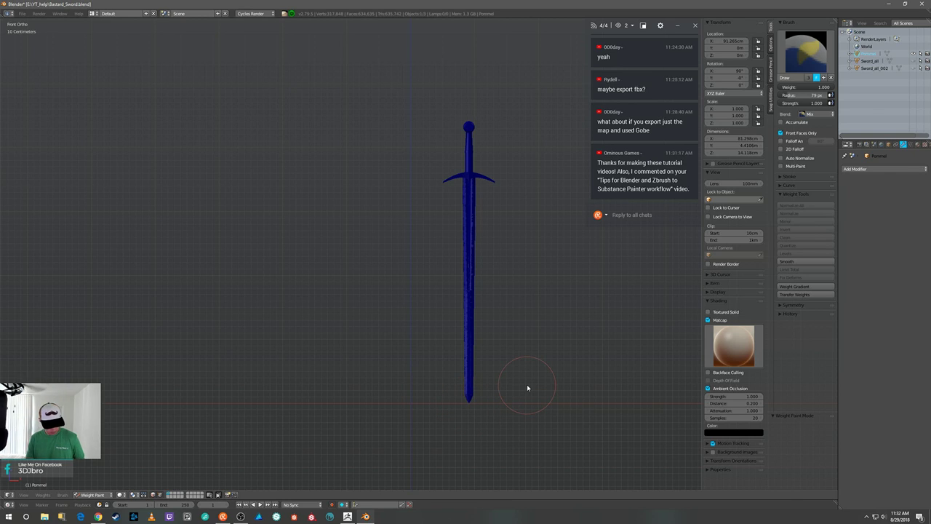
{"action": "key", "text": "ctrl+Tab"}
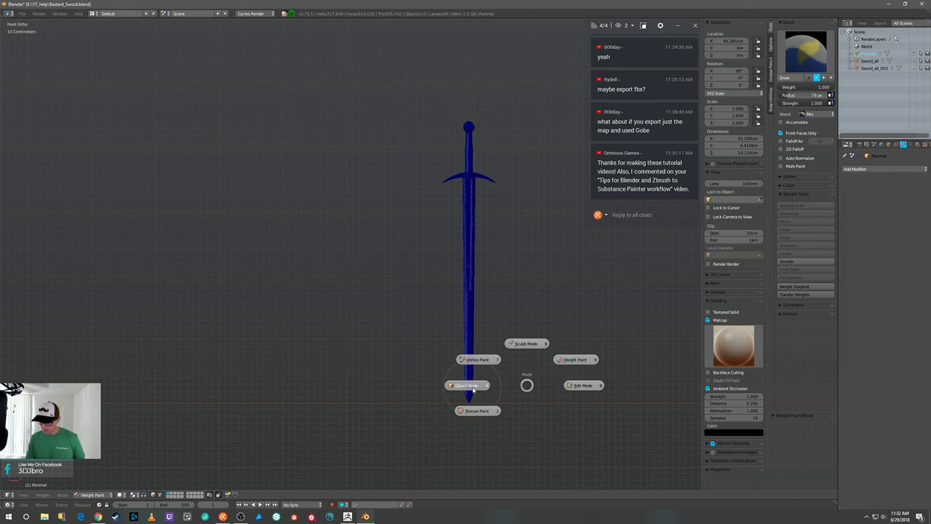
Return to Object Mode, slide the sword 90 cm left along X, and zoom to the blade tip.
{"action": "left_click", "coordinate": [492, 384]}
{"action": "left_click_drag", "start_coordinate": [494, 405], "coordinate": [440, 399]}
{"action": "scroll", "coordinate": [440, 399], "scroll_direction": "up", "scroll_amount": 3}
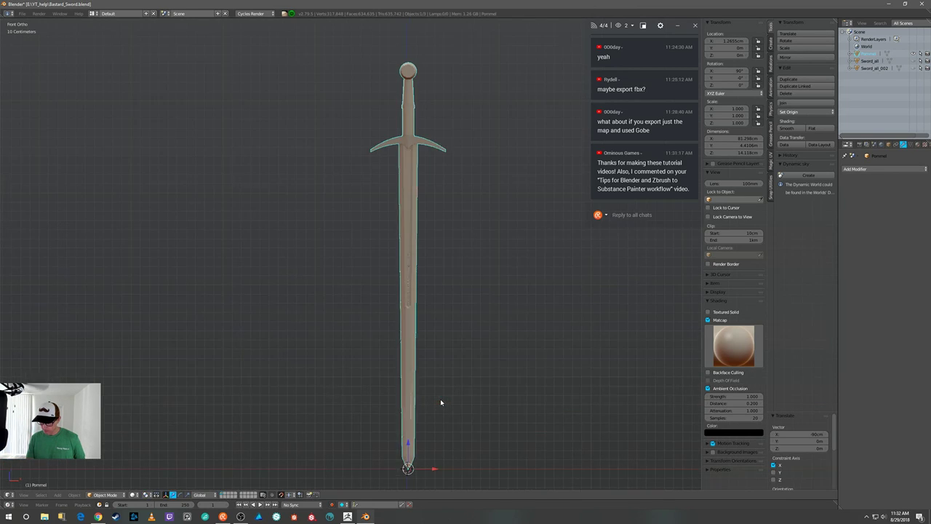
{"action": "scroll", "coordinate": [440, 398], "scroll_direction": "down", "scroll_amount": 3}
{"action": "scroll", "coordinate": [441, 427], "scroll_direction": "up", "scroll_amount": 3}
{"action": "scroll", "coordinate": [442, 429], "scroll_direction": "up", "scroll_amount": 1}
{"action": "middle_click_drag", "start_coordinate": [441, 429], "coordinate": [470, 407], "text": "shift"}
{"action": "scroll", "coordinate": [471, 407], "scroll_direction": "up", "scroll_amount": 2}
{"action": "scroll", "coordinate": [467, 449], "scroll_direction": "up", "scroll_amount": 1}
{"action": "middle_click_drag", "start_coordinate": [465, 454], "coordinate": [478, 429], "text": "shift"}
{"action": "scroll", "coordinate": [496, 436], "scroll_direction": "up", "scroll_amount": 2}
{"action": "scroll", "coordinate": [496, 433], "scroll_direction": "up", "scroll_amount": 1}
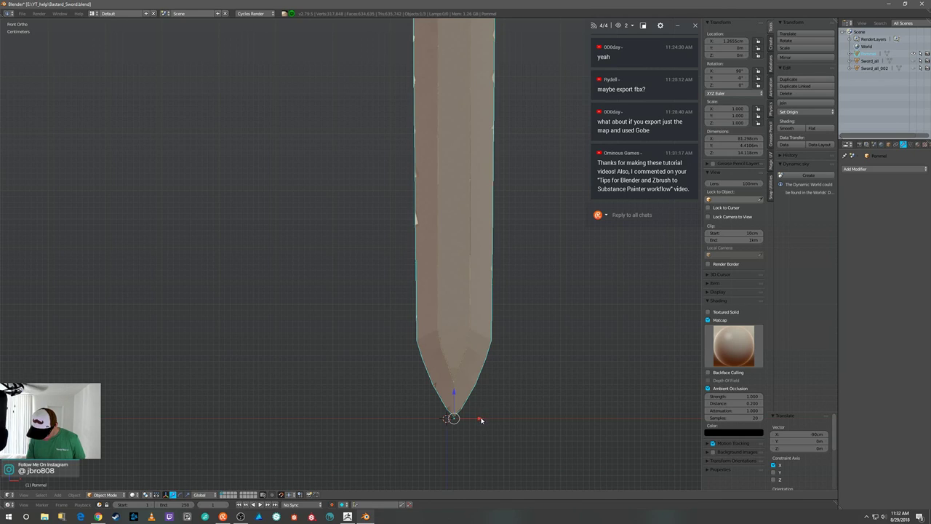
Nudge the sword along X so its blade tip sits on the world origin.
{"action": "key", "text": "g"}
{"action": "key", "text": "x"}
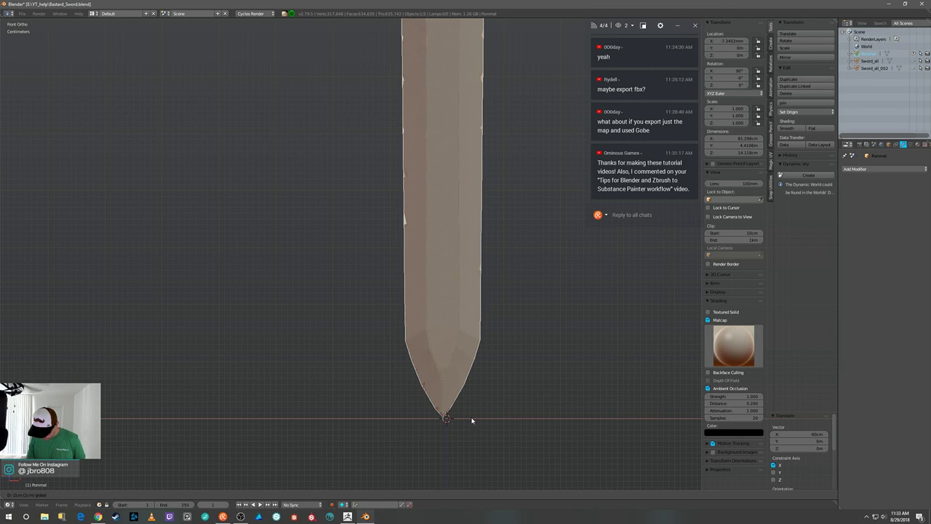
{"action": "left_click", "coordinate": [472, 421]}
{"action": "scroll", "coordinate": [473, 419], "scroll_direction": "down", "scroll_amount": 6}
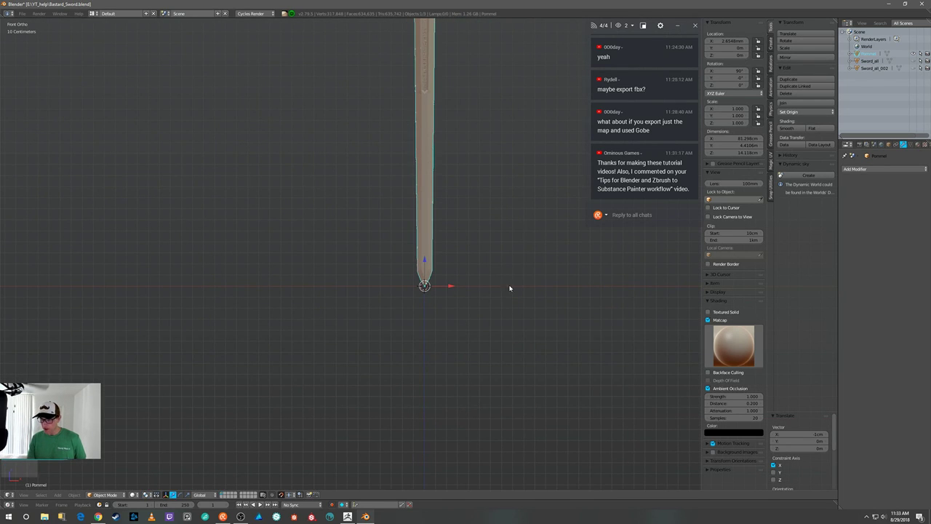
{"action": "scroll", "coordinate": [478, 350], "scroll_direction": "down", "scroll_amount": 1}
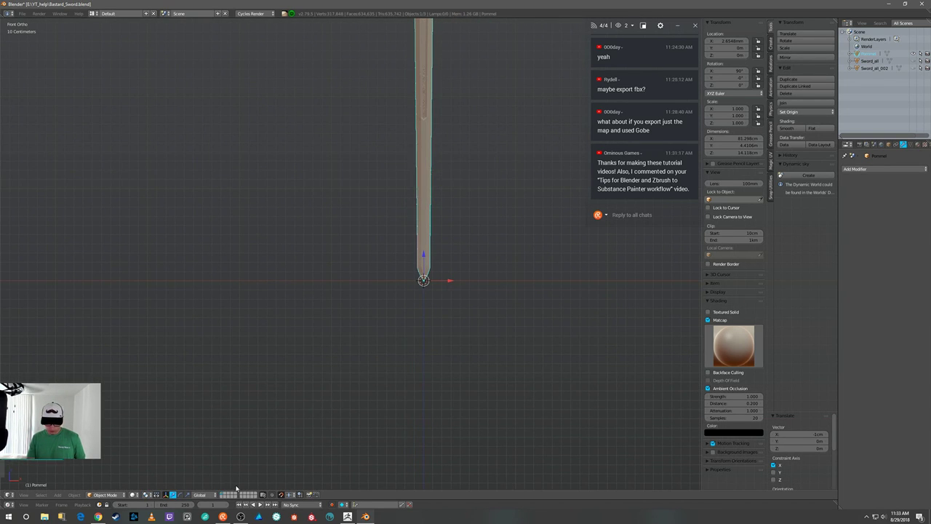
{"action": "scroll", "coordinate": [501, 332], "scroll_direction": "down", "scroll_amount": 4}
{"action": "middle_click_drag", "start_coordinate": [507, 254], "coordinate": [491, 350], "text": "shift"}
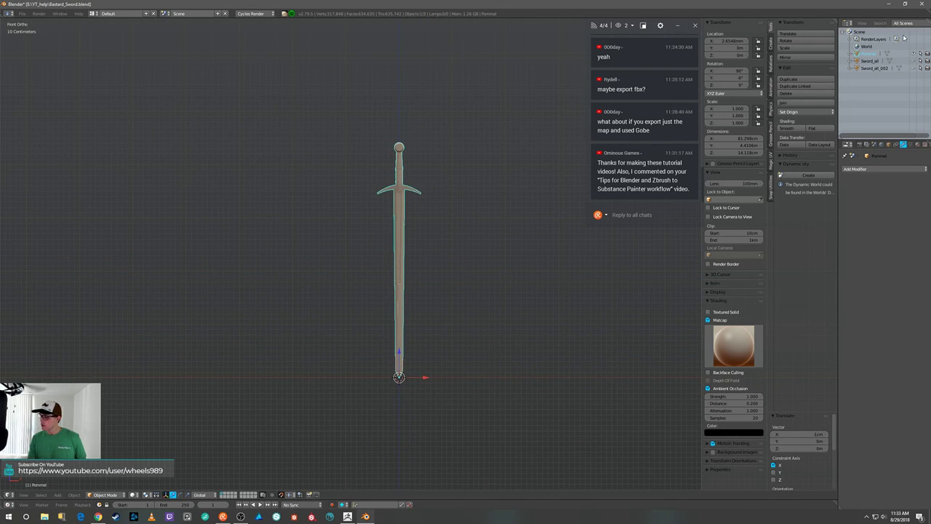
Select all sword parts and start duplicating them.
{"action": "key", "text": "a"}
{"action": "scroll", "coordinate": [561, 230], "scroll_direction": "up", "scroll_amount": 2}
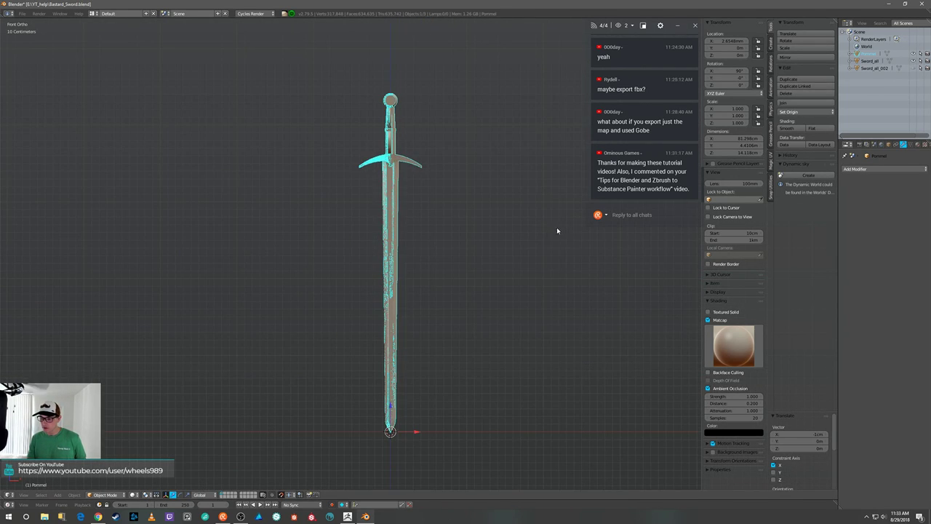
{"action": "key", "text": "shift+d"}
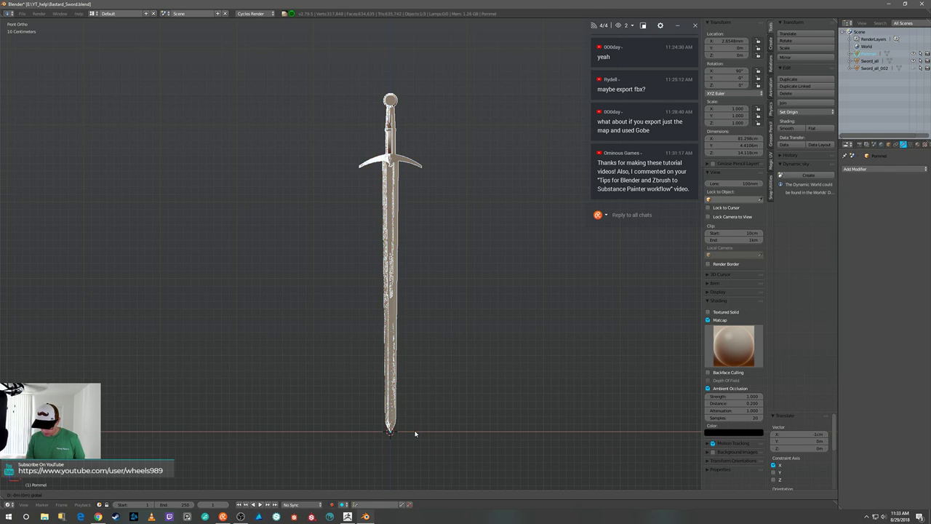
Drop the duplicate sword in place, then delete it.
{"action": "key", "text": "x"}
{"action": "left_click", "coordinate": [491, 416]}
{"action": "key", "text": "x"}
{"action": "left_click", "coordinate": [561, 366]}
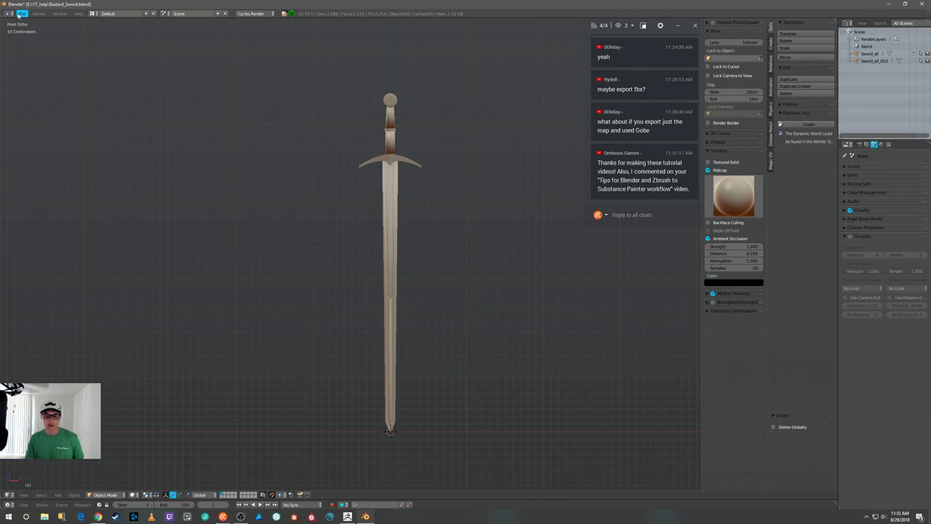
Place the 3D cursor at the guard and rename the sword object Sword_low.
{"action": "left_click", "coordinate": [399, 159]}
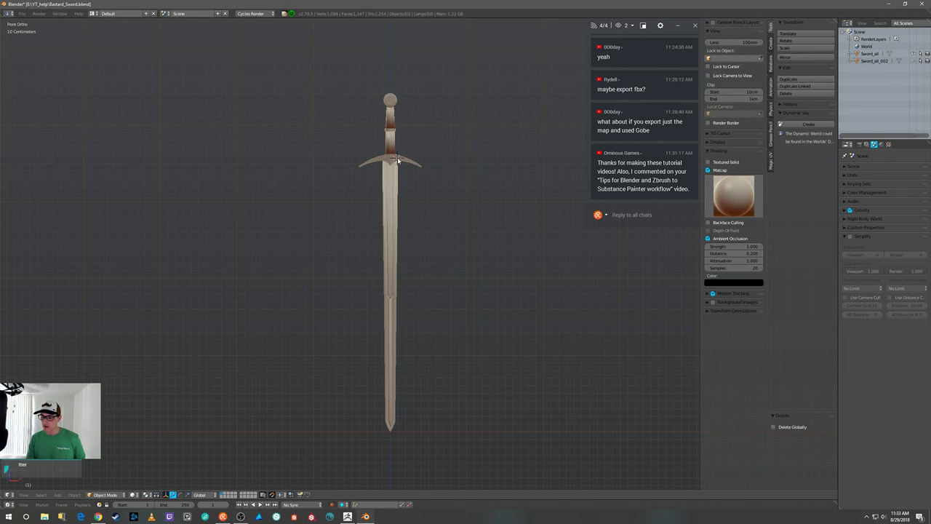
{"action": "right_click", "coordinate": [386, 201]}
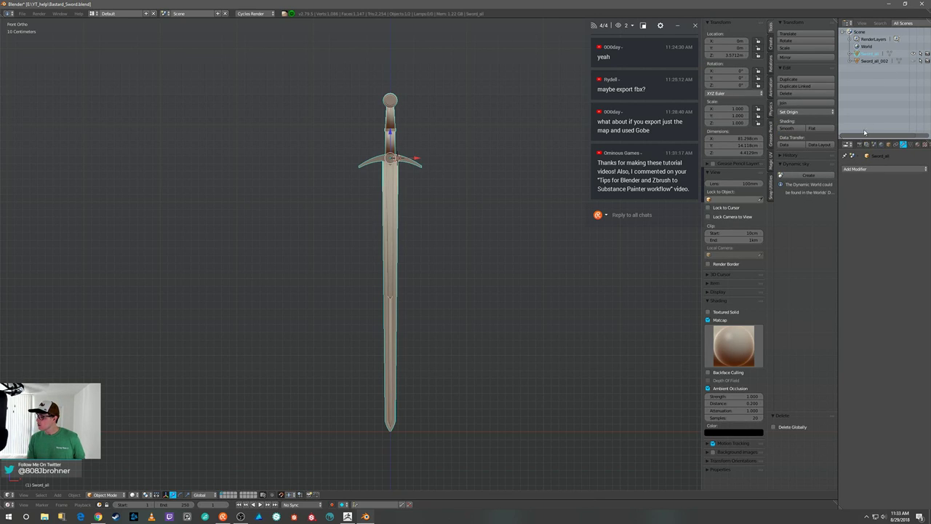
{"action": "left_click", "coordinate": [888, 145]}
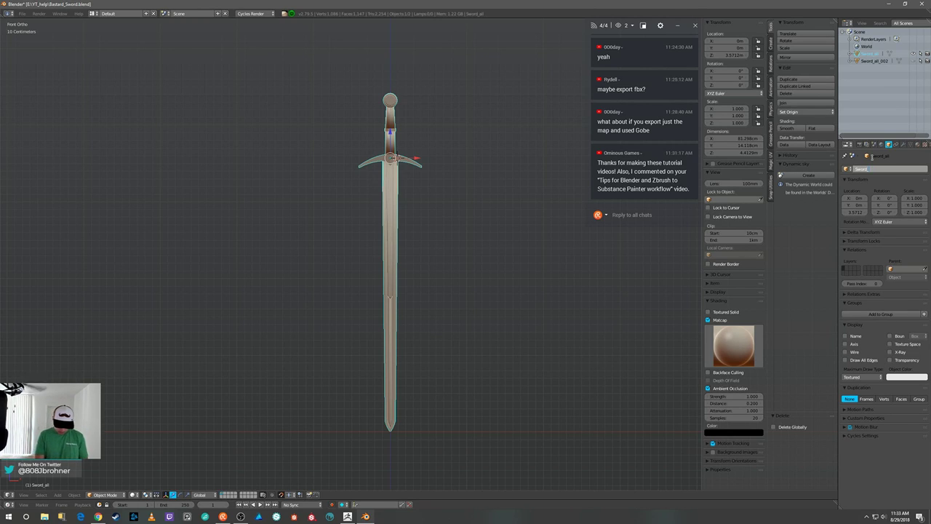
{"action": "key", "text": "Return"}
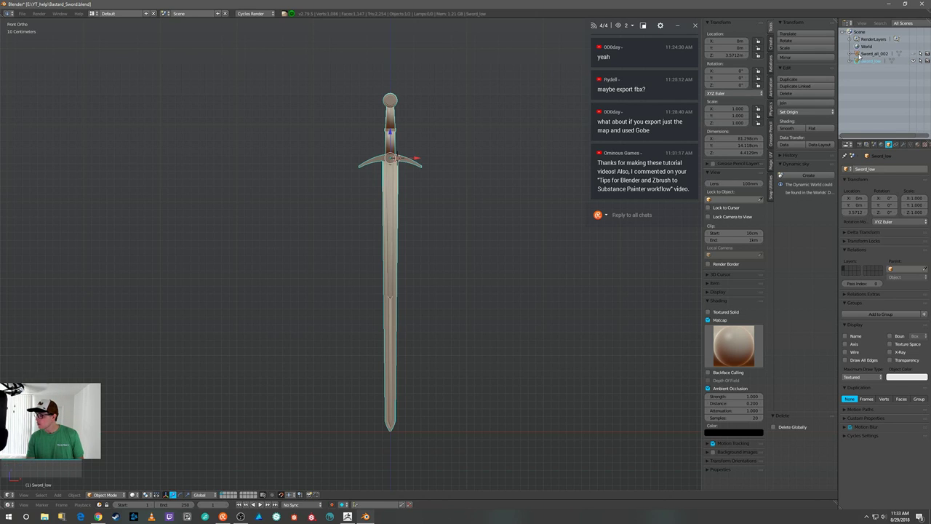
Move Sword_all_002 to another layer and reselect the low-poly sword.
{"action": "left_click", "coordinate": [860, 54]}
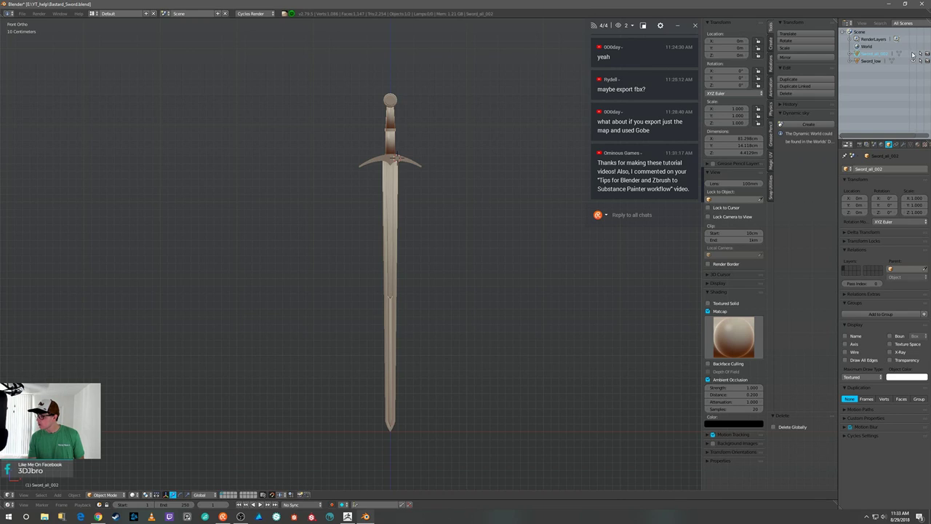
{"action": "left_click", "coordinate": [866, 54]}
{"action": "key", "text": "m"}
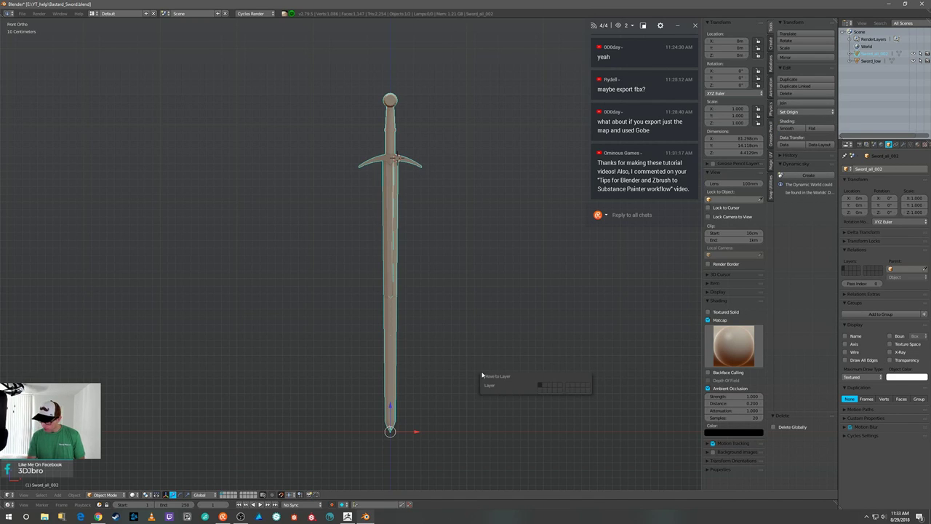
{"action": "left_click", "coordinate": [588, 388]}
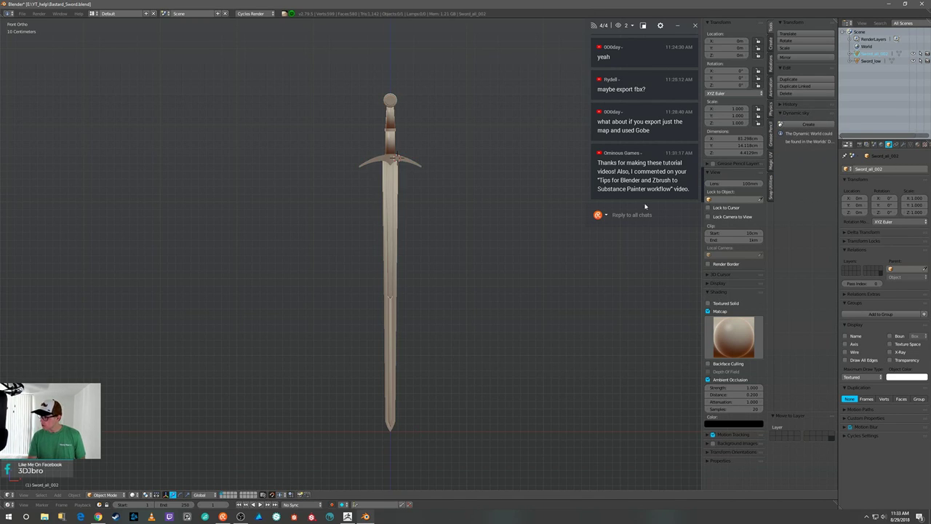
{"action": "right_click", "coordinate": [390, 284]}
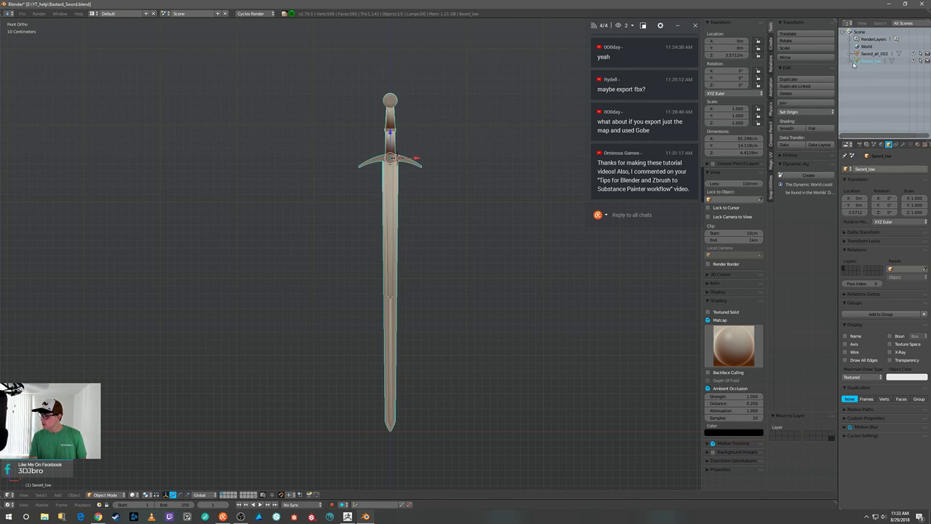
{"action": "left_click", "coordinate": [22, 14]}
Import BastardSword_high.fbx again as FBX, adding the high-poly Pommel object.
{"action": "mouse_move", "coordinate": [48, 152]}
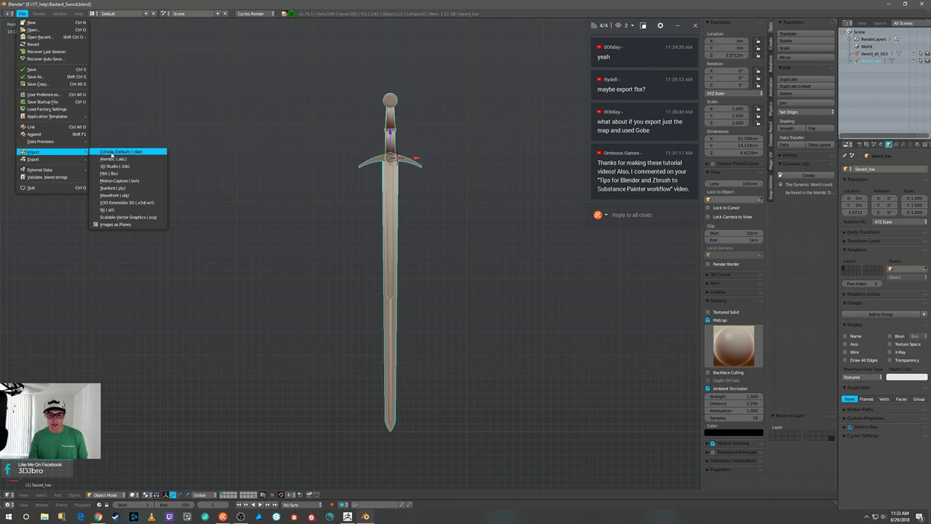
{"action": "left_click", "coordinate": [110, 172]}
{"action": "left_click", "coordinate": [125, 58]}
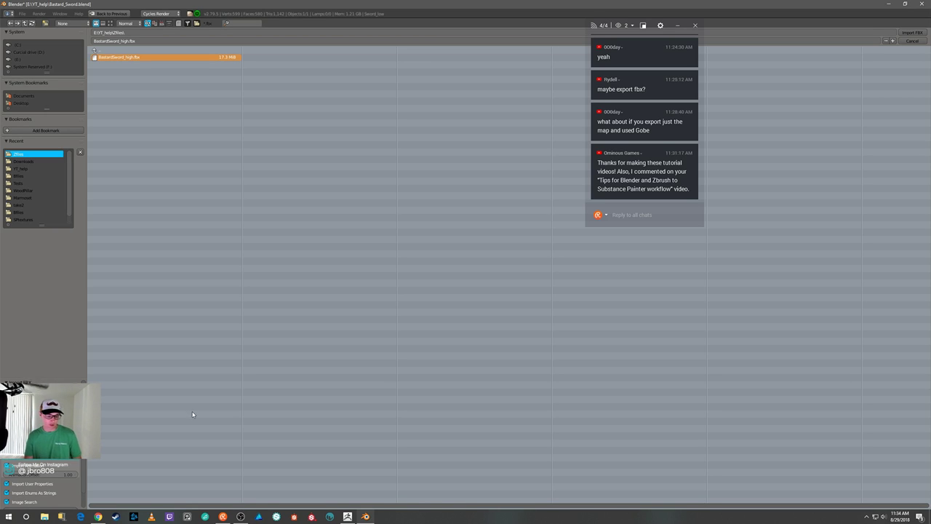
{"action": "left_click", "coordinate": [910, 33]}
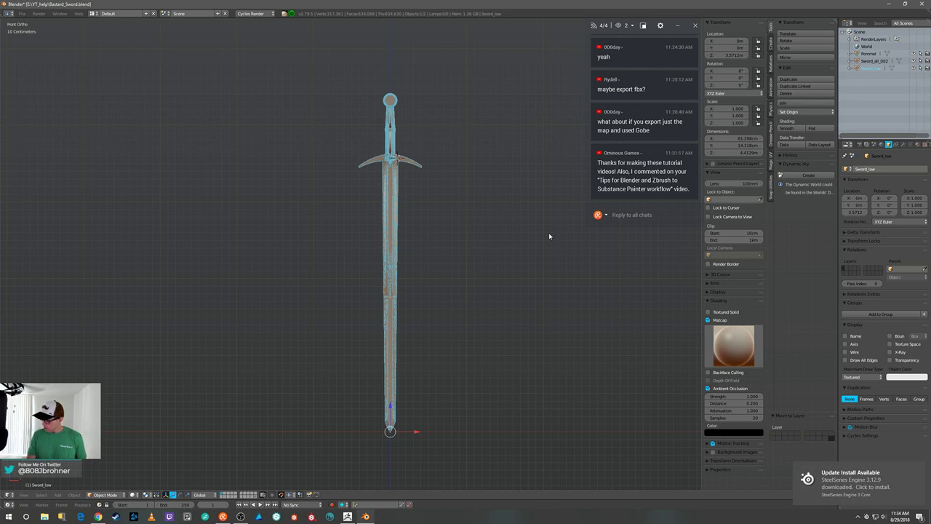
Dismiss the update notice, rename Pommel to Sword_high, and hide Sword_all_002 in the Outliner.
{"action": "left_click", "coordinate": [918, 471]}
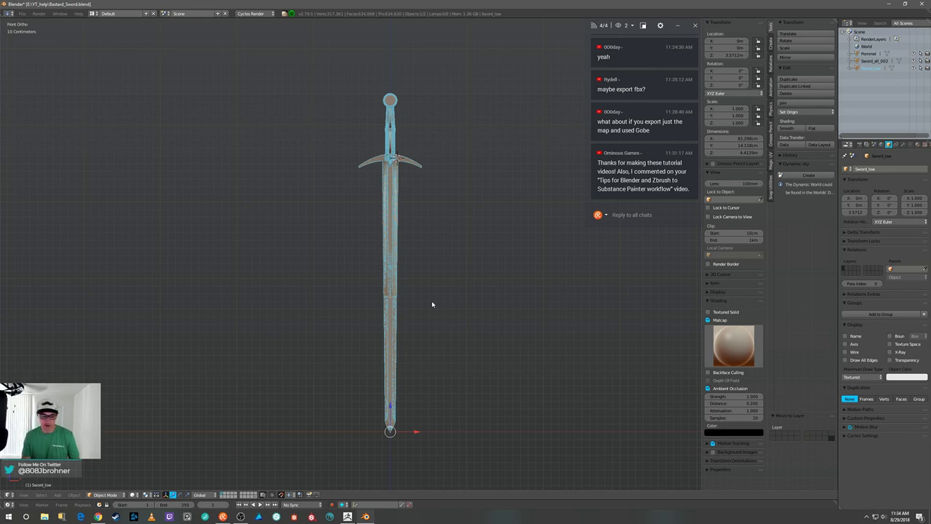
{"action": "middle_click_drag", "start_coordinate": [432, 301], "coordinate": [470, 310]}
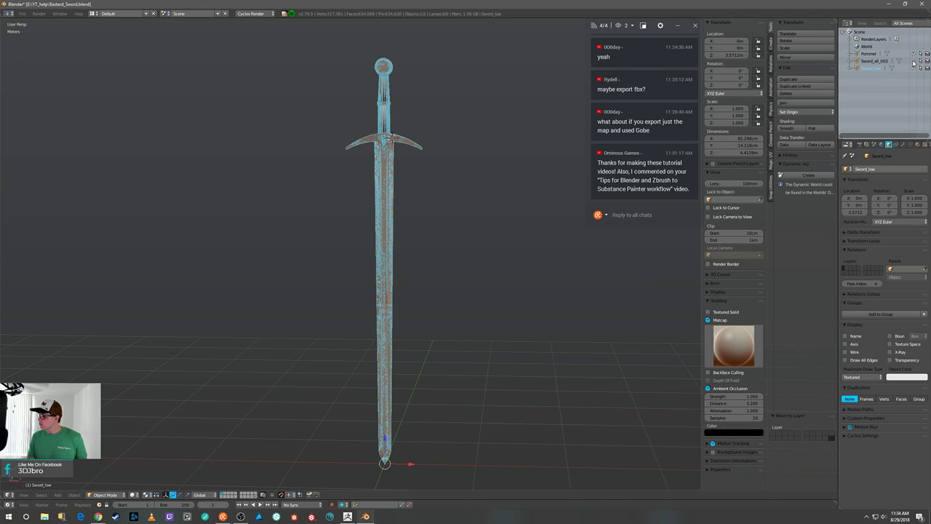
{"action": "left_click", "coordinate": [869, 54]}
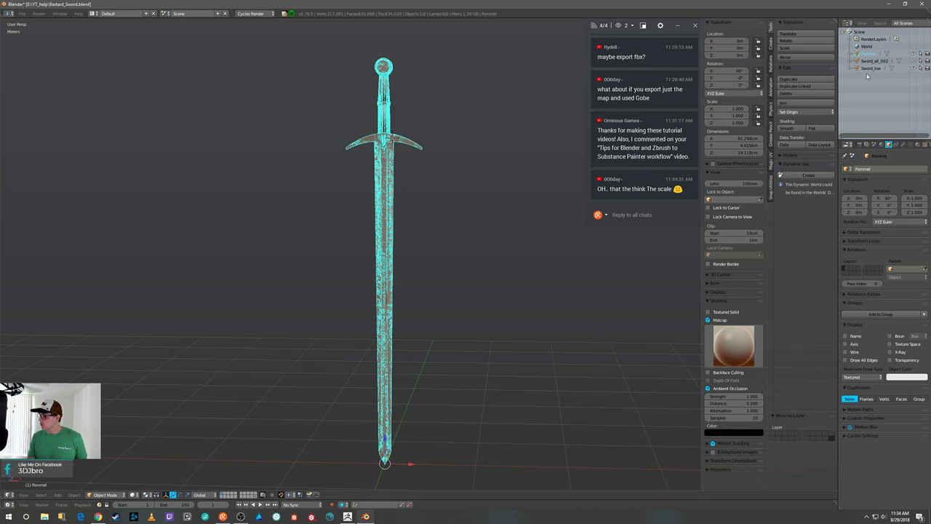
{"action": "left_click", "coordinate": [876, 168]}
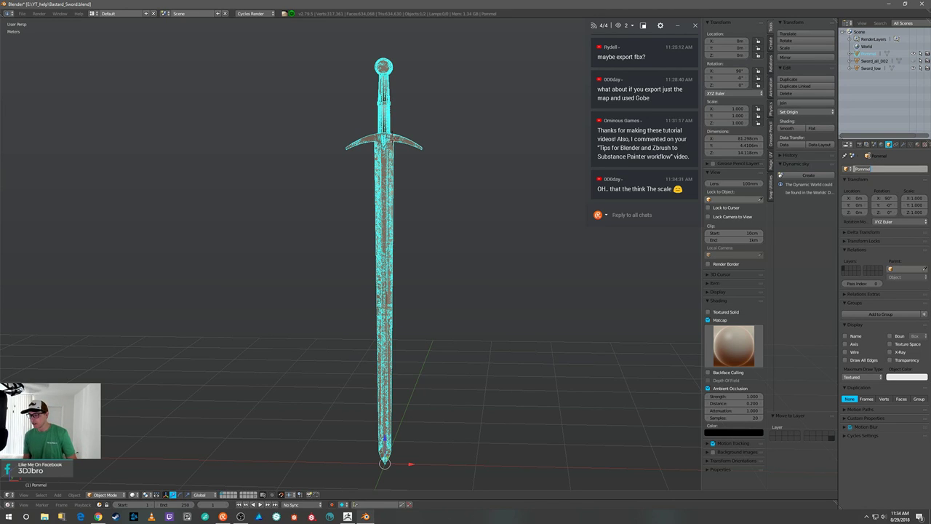
{"action": "key", "text": "BackSpace"}
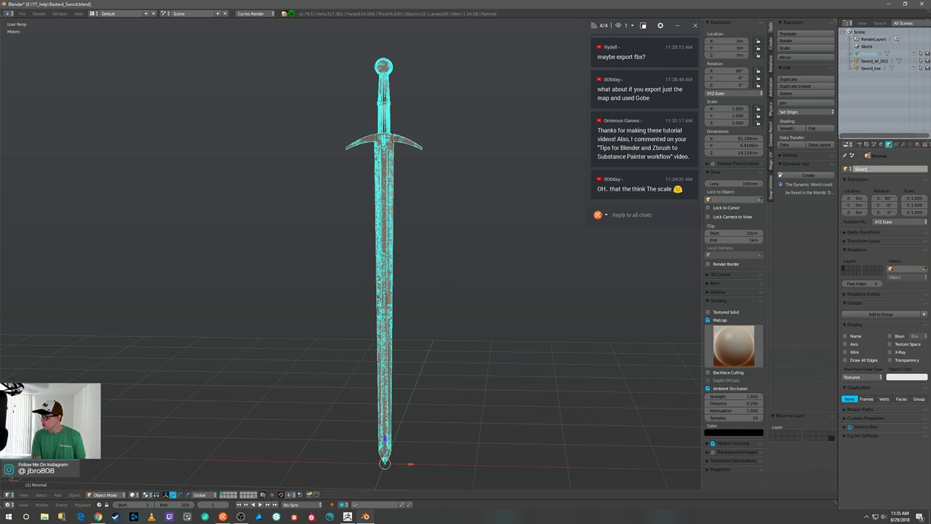
{"action": "type", "text": "hig"}
{"action": "key", "text": "Return"}
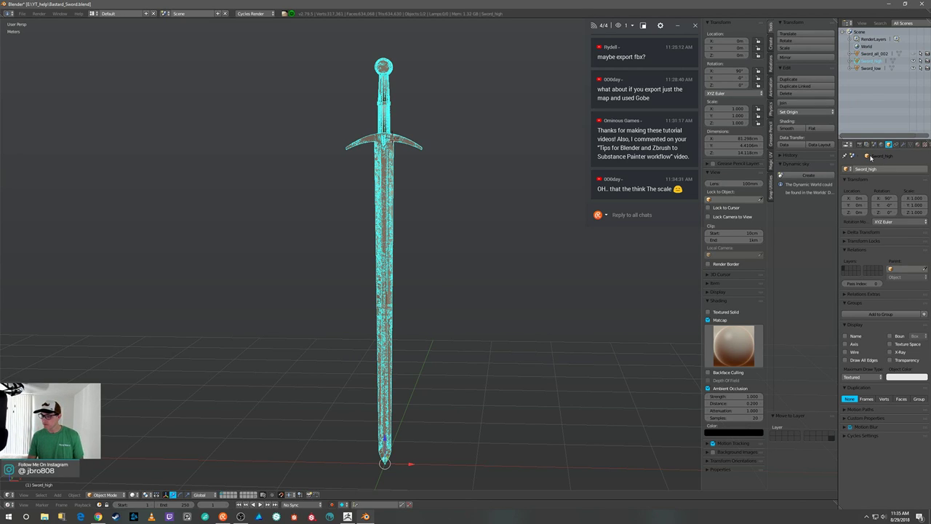
{"action": "middle_click_drag", "start_coordinate": [528, 313], "coordinate": [507, 268]}
{"action": "left_click", "coordinate": [914, 68]}
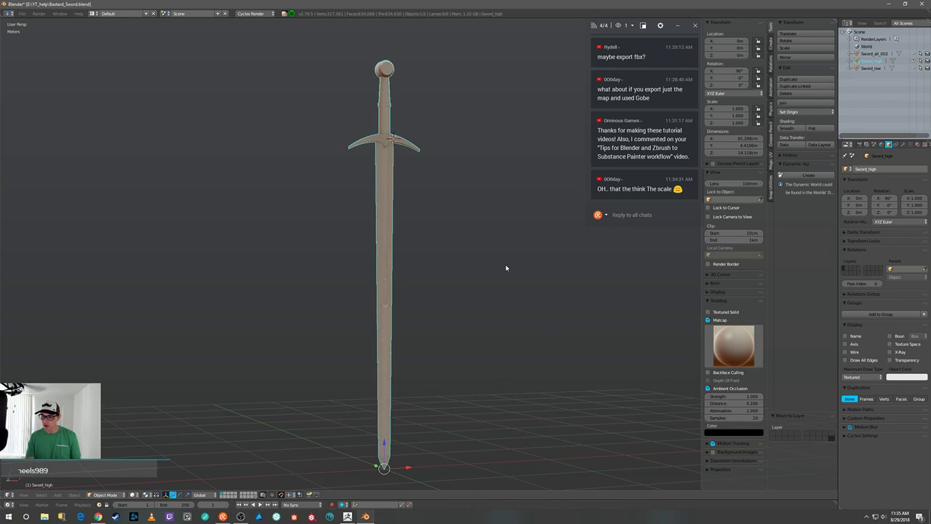
{"action": "key", "text": "Tab"}
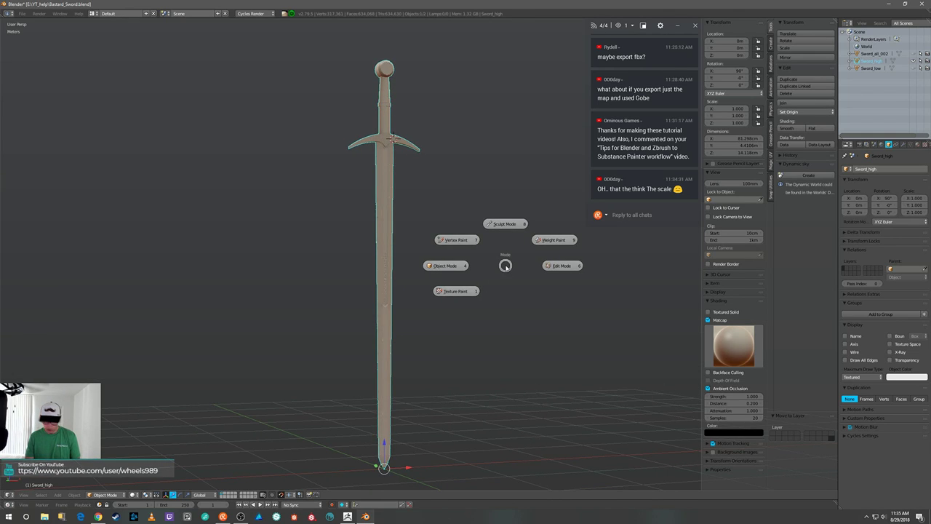
{"action": "left_click", "coordinate": [466, 240]}
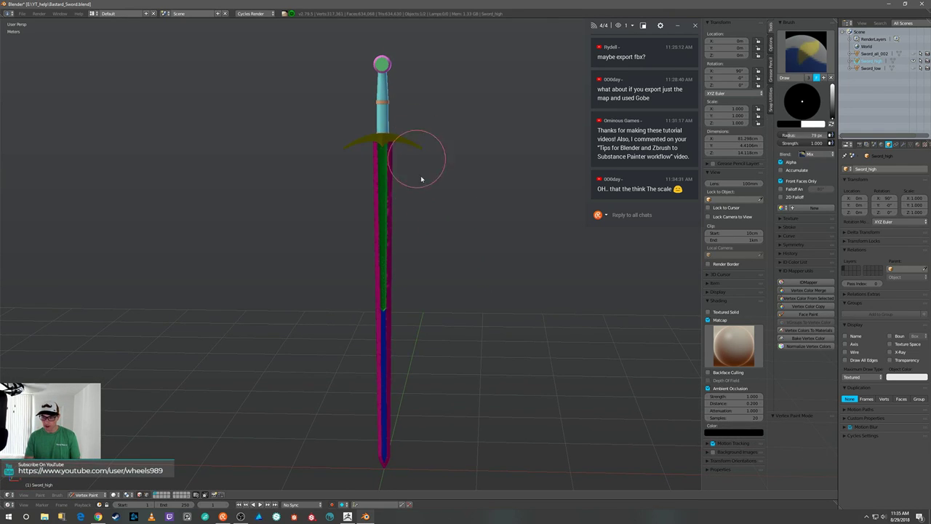
{"action": "mouse_move", "coordinate": [476, 201]}
{"action": "middle_mouse_down"}
{"action": "mouse_move", "coordinate": [457, 179]}
{"action": "mouse_move", "coordinate": [480, 193]}
{"action": "middle_mouse_up"}
{"action": "scroll", "coordinate": [481, 211], "scroll_direction": "up", "scroll_amount": 3}
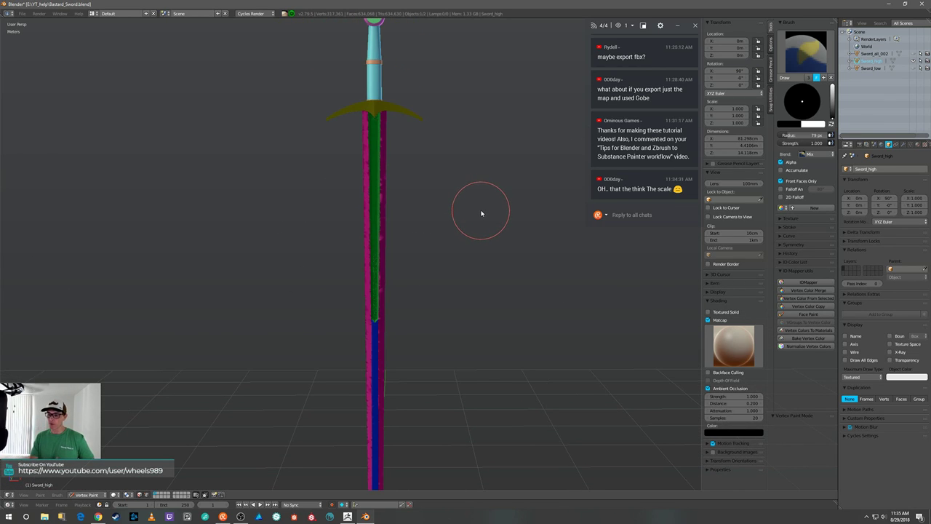
{"action": "mouse_move", "coordinate": [503, 254]}
{"action": "middle_mouse_down"}
{"action": "mouse_move", "coordinate": [468, 254]}
{"action": "mouse_move", "coordinate": [515, 239]}
{"action": "mouse_move", "coordinate": [515, 263]}
{"action": "mouse_move", "coordinate": [479, 255]}
{"action": "mouse_move", "coordinate": [497, 254]}
{"action": "middle_mouse_up"}
{"action": "scroll", "coordinate": [513, 260], "scroll_direction": "down", "scroll_amount": 4}
{"action": "key", "text": "Tab"}
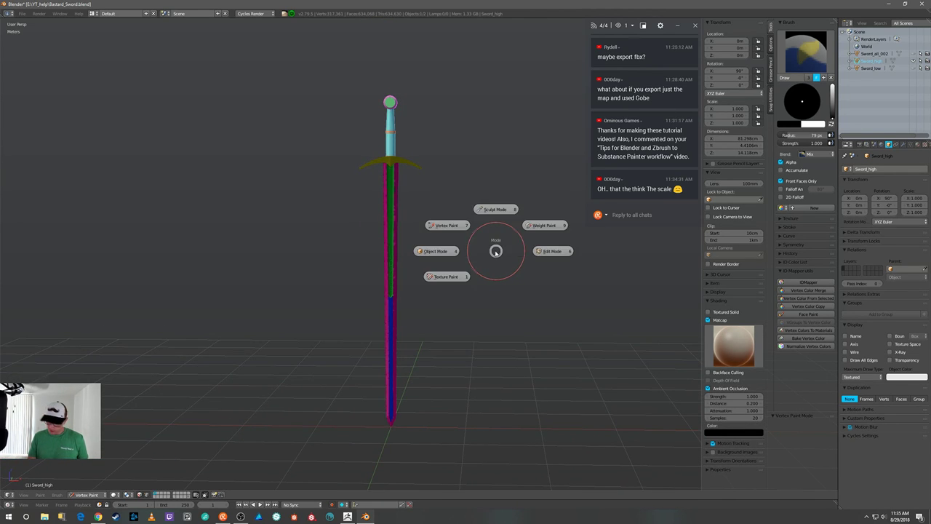
{"action": "left_click", "coordinate": [447, 254]}
{"action": "mouse_move", "coordinate": [508, 272]}
{"action": "middle_mouse_down"}
{"action": "mouse_move", "coordinate": [516, 258]}
{"action": "mouse_move", "coordinate": [520, 276]}
{"action": "middle_mouse_up"}
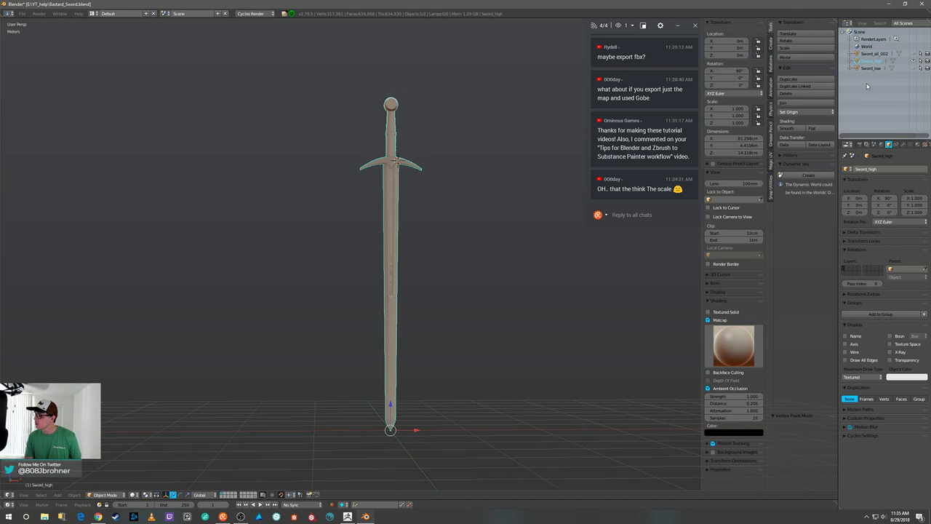
{"action": "left_click", "coordinate": [862, 68]}
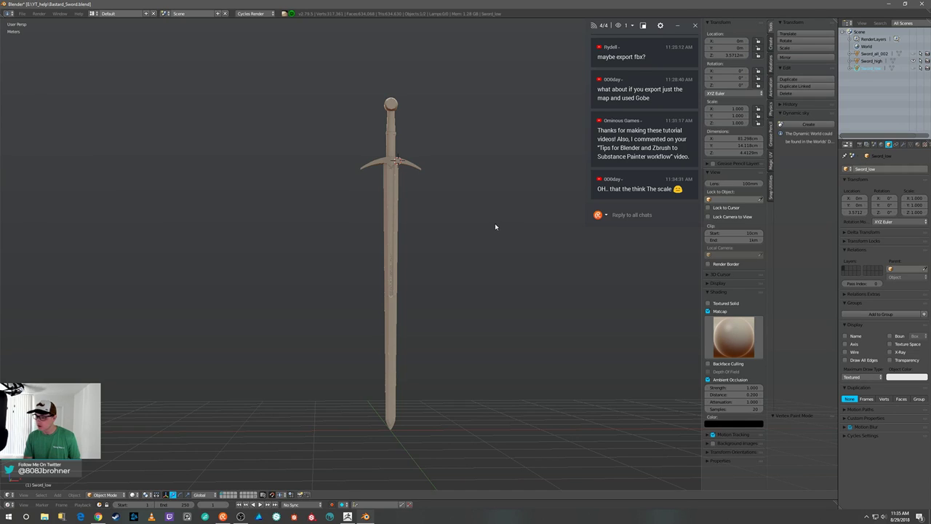
{"action": "right_click", "coordinate": [400, 200]}
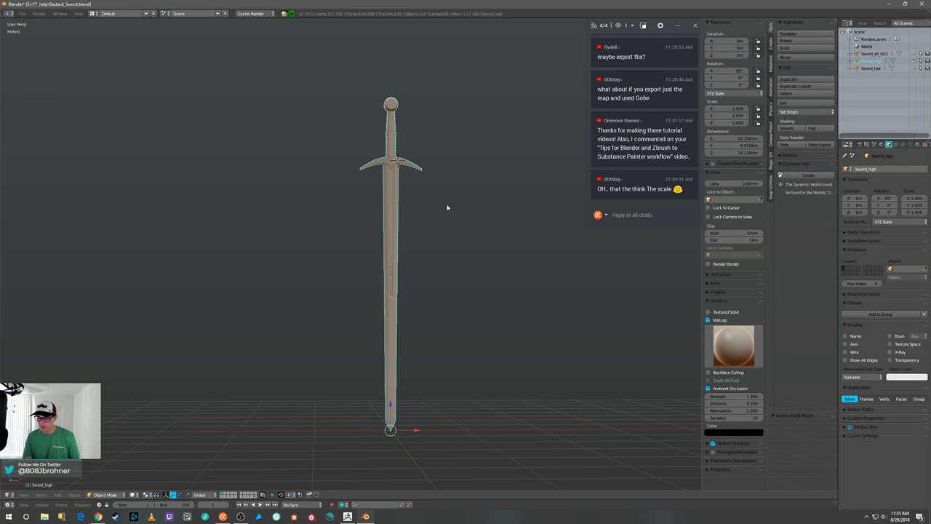
Put Sword_high into Edit Mode and bring the hilt and pommel into view.
{"action": "key", "text": "Tab"}
{"action": "left_click", "coordinate": [489, 203]}
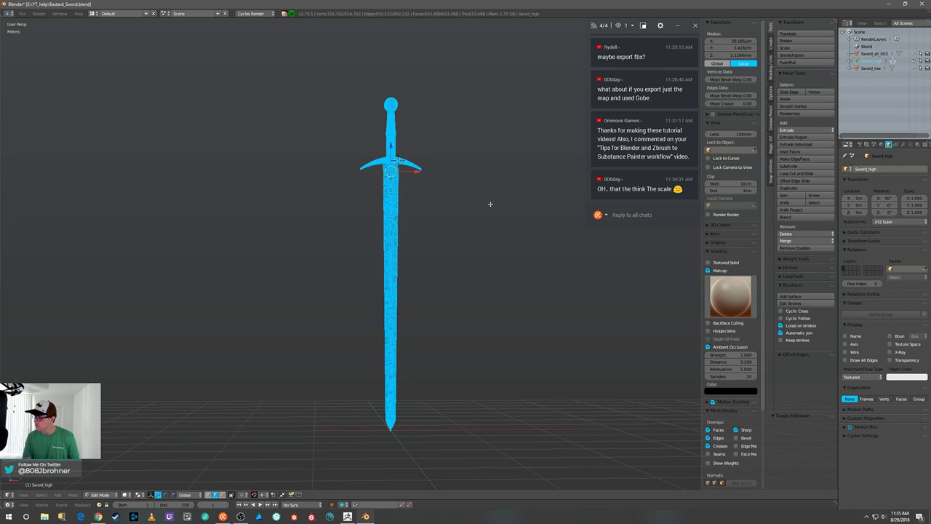
{"action": "scroll", "coordinate": [509, 193], "scroll_direction": "up", "scroll_amount": 3}
{"action": "middle_click_drag", "start_coordinate": [456, 208], "coordinate": [458, 210]}
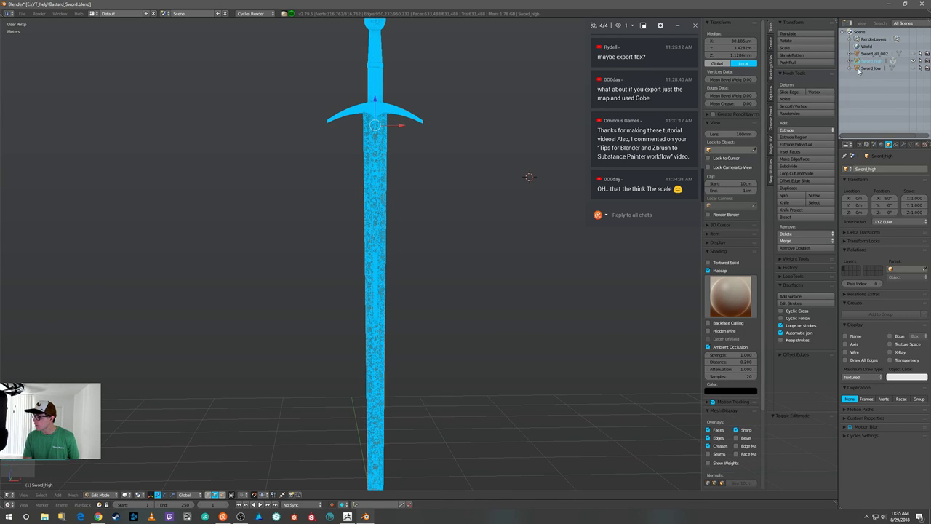
{"action": "middle_click_drag", "start_coordinate": [492, 172], "coordinate": [455, 216], "text": "shift"}
Deselect all, select the linked crossguard geometry and bring up the Separate options.
{"action": "key", "text": "a"}
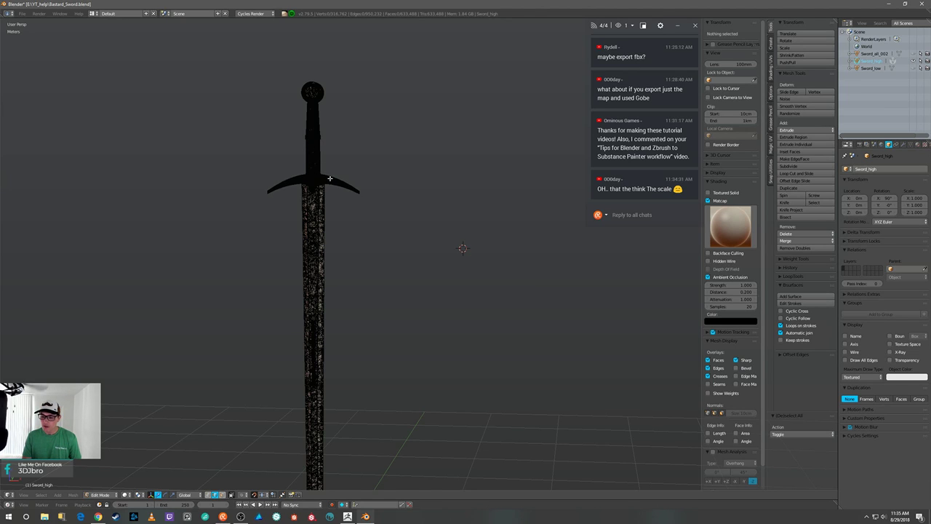
{"action": "key", "text": "l"}
{"action": "middle_click_drag", "start_coordinate": [391, 166], "coordinate": [393, 166]}
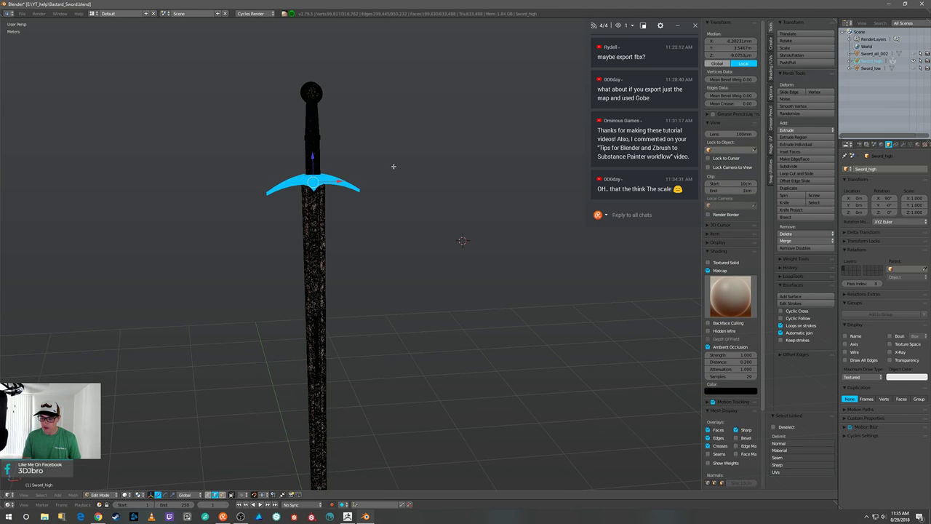
{"action": "key", "text": "p"}
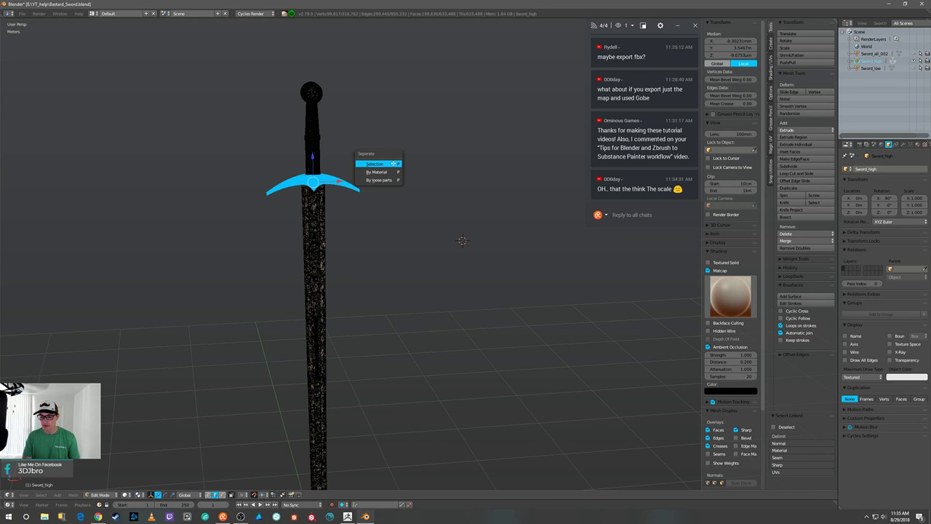
Separate the crossguard into its own object, then select, grow and separate the grip.
{"action": "left_click", "coordinate": [394, 164]}
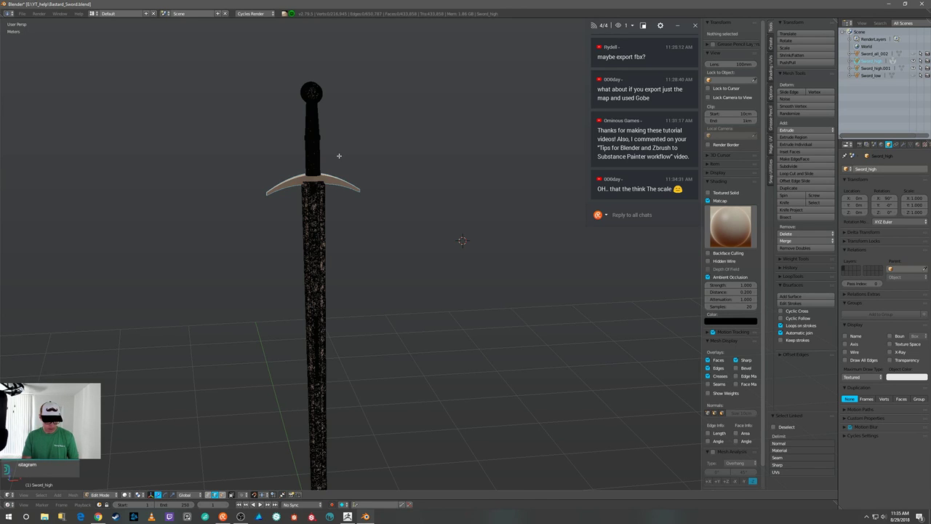
{"action": "key", "text": "l"}
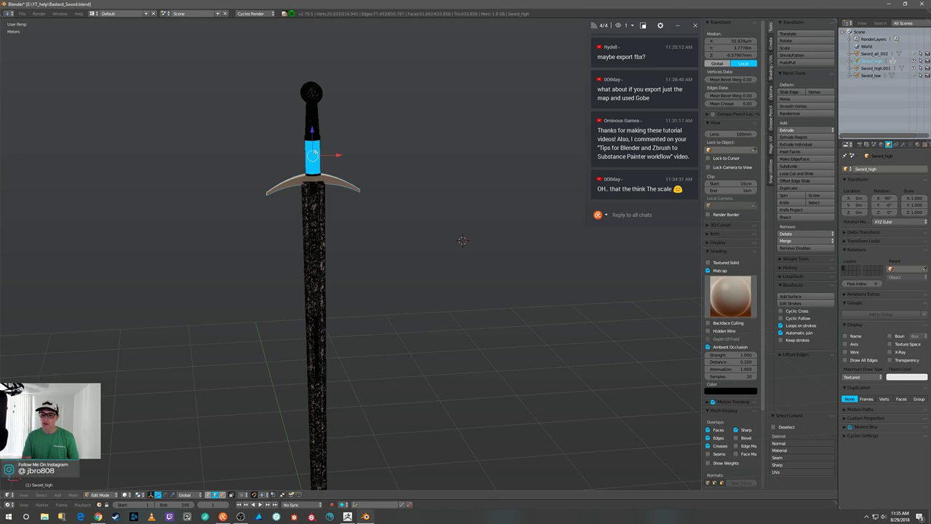
{"action": "key", "text": "l"}
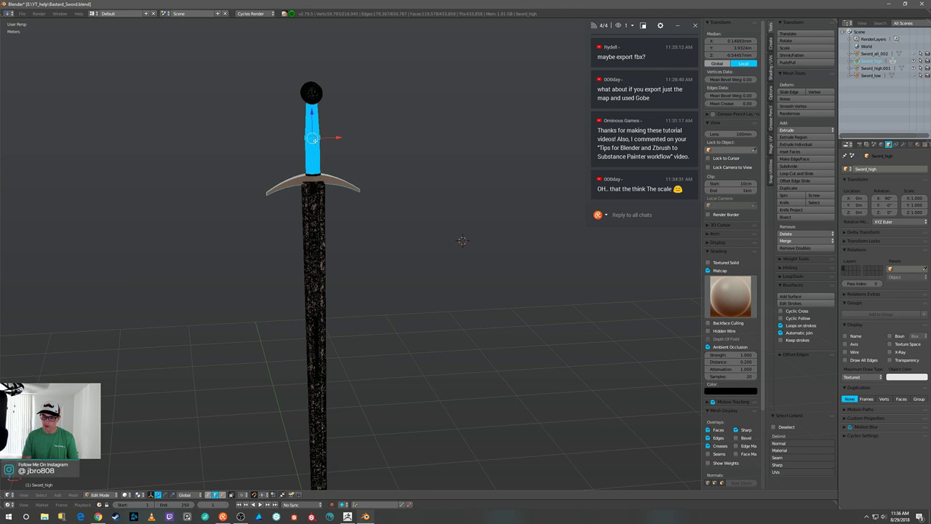
{"action": "middle_click_drag", "start_coordinate": [316, 170], "coordinate": [317, 175]}
{"action": "scroll", "coordinate": [284, 155], "scroll_direction": "up", "scroll_amount": 8}
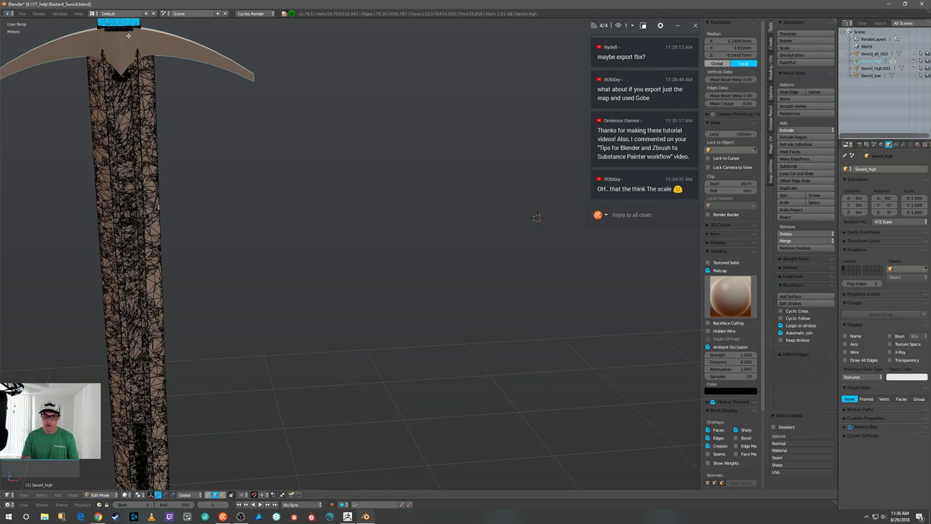
{"action": "key", "text": "ctrl+KP_Add"}
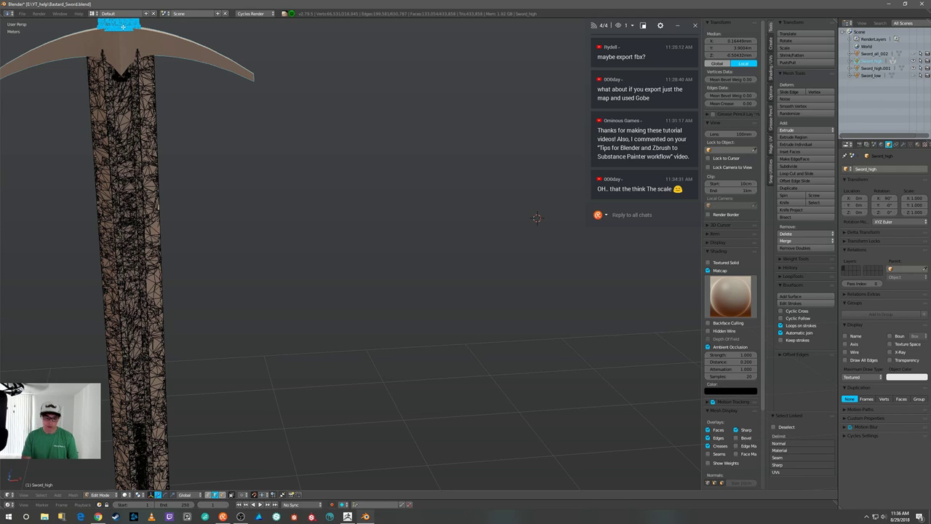
{"action": "key", "text": "p"}
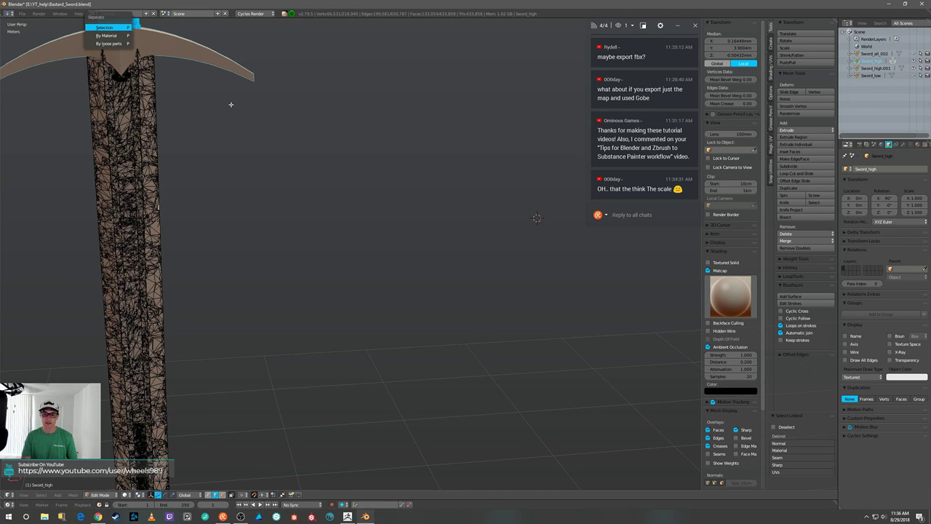
{"action": "key", "text": "Return"}
Frame the sword, select the linked pommel geometry and separate it as Sword_high.003.
{"action": "key", "text": "Home"}
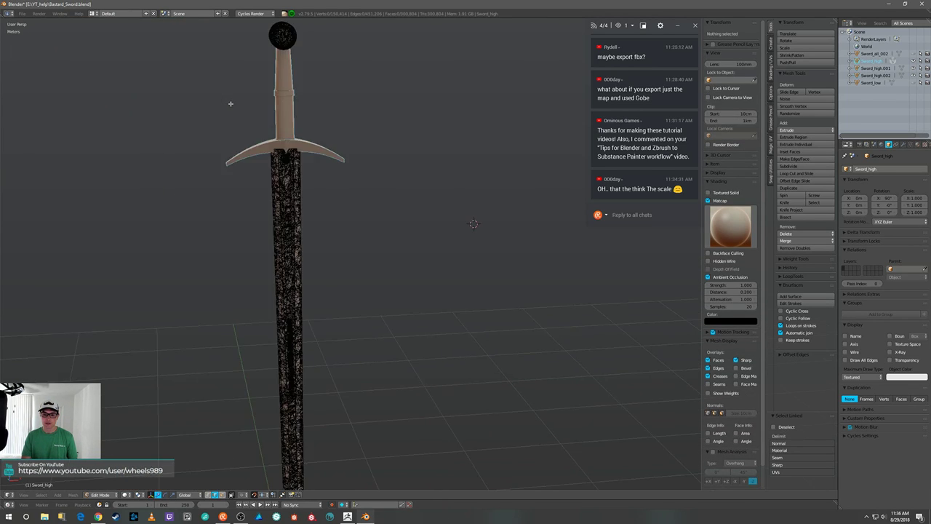
{"action": "scroll", "coordinate": [331, 112], "scroll_direction": "up", "scroll_amount": 3}
{"action": "middle_click_drag", "start_coordinate": [323, 80], "coordinate": [349, 118], "text": "shift"}
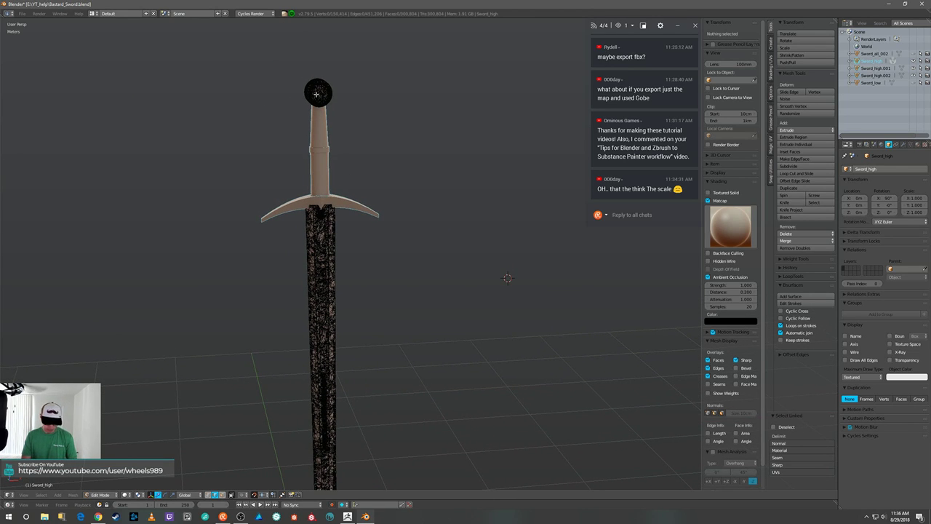
{"action": "key", "text": "l"}
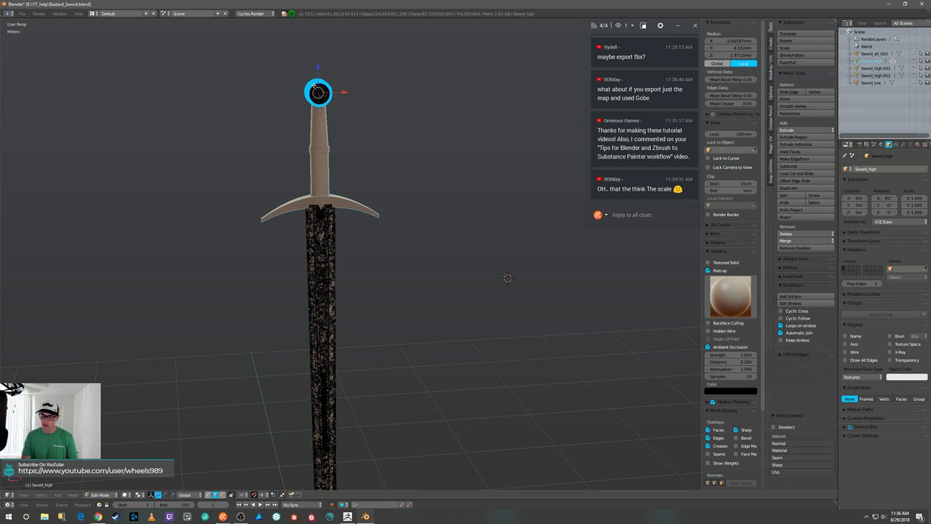
{"action": "middle_click_drag", "start_coordinate": [373, 123], "coordinate": [413, 103]}
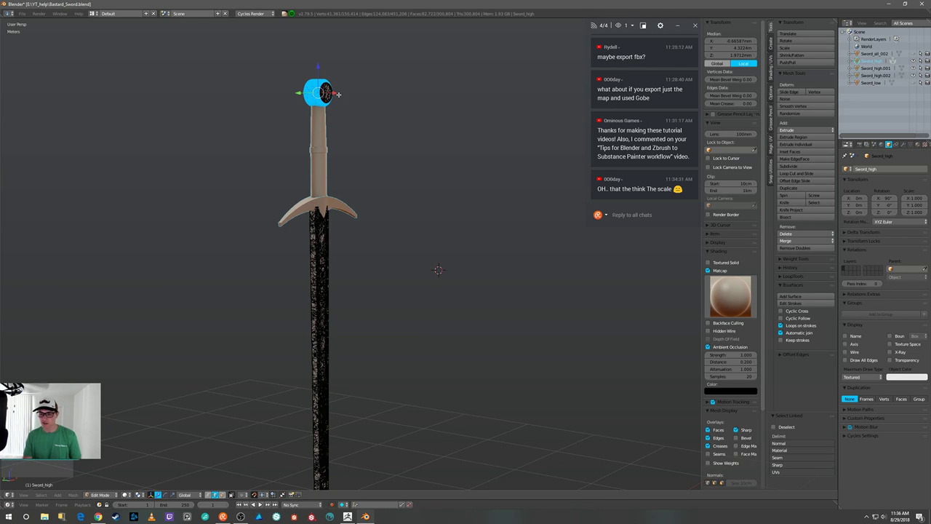
{"action": "key", "text": "p"}
{"action": "left_click", "coordinate": [389, 104]}
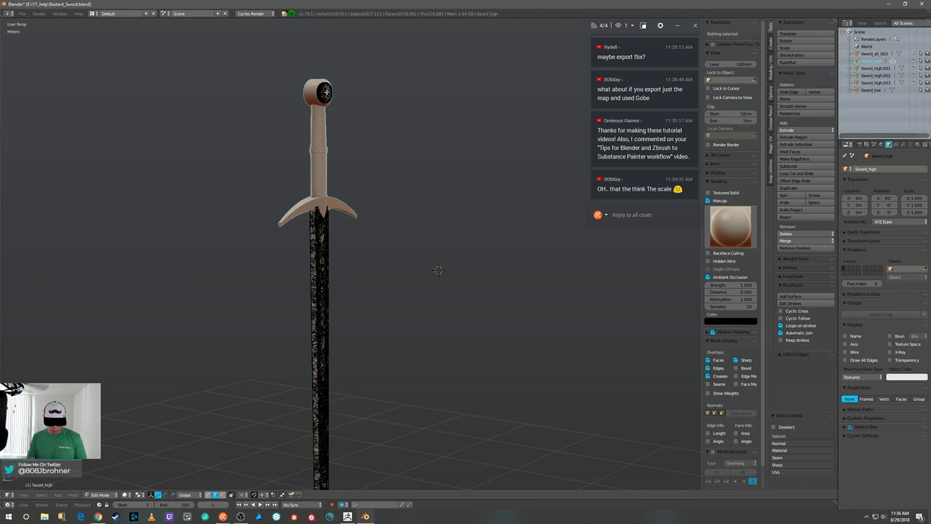
Select both halves of the pommel cap and separate them into their own object.
{"action": "right_click", "coordinate": [325, 92]}
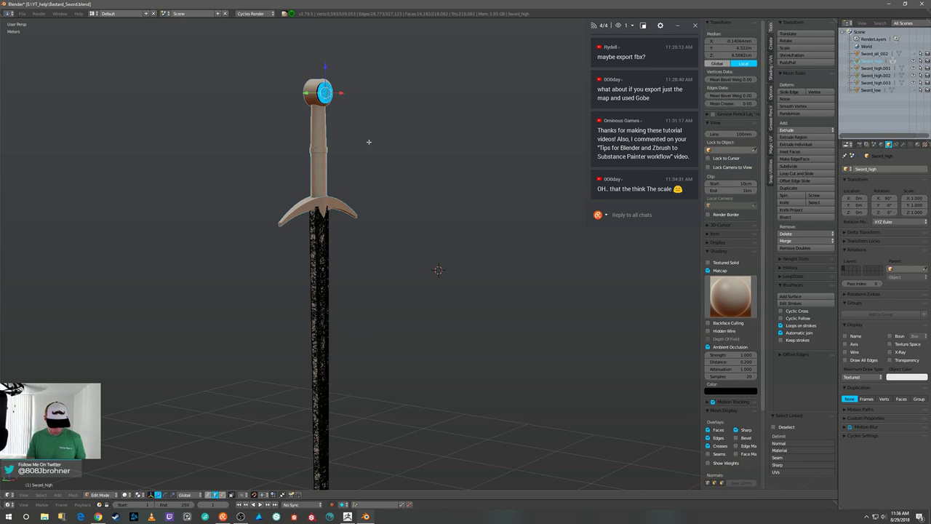
{"action": "middle_click_drag", "start_coordinate": [373, 144], "coordinate": [343, 111]}
{"action": "key", "text": "l"}
{"action": "key", "text": "p"}
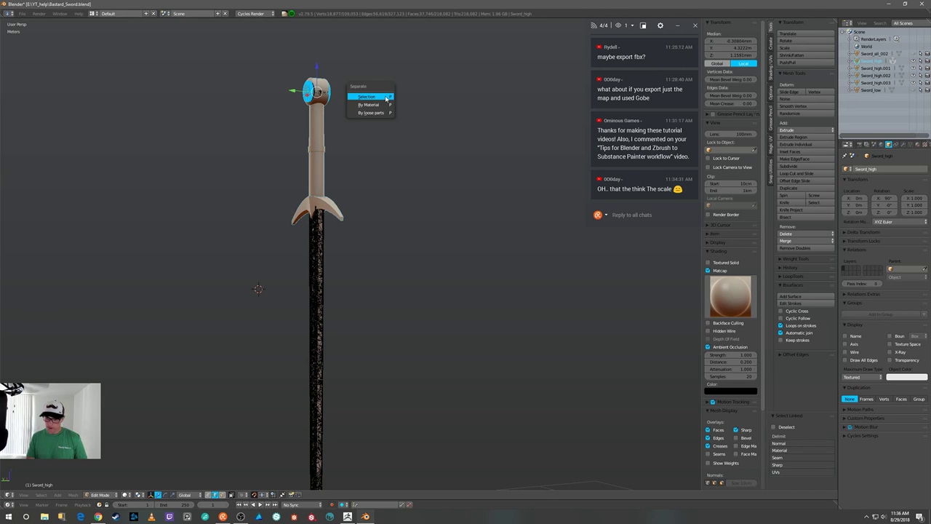
{"action": "left_click", "coordinate": [385, 96]}
Select the linked cap geometry and delete its faces.
{"action": "mouse_move", "coordinate": [395, 104]}
{"action": "middle_mouse_down"}
{"action": "mouse_move", "coordinate": [372, 123]}
{"action": "mouse_move", "coordinate": [397, 114]}
{"action": "middle_mouse_up"}
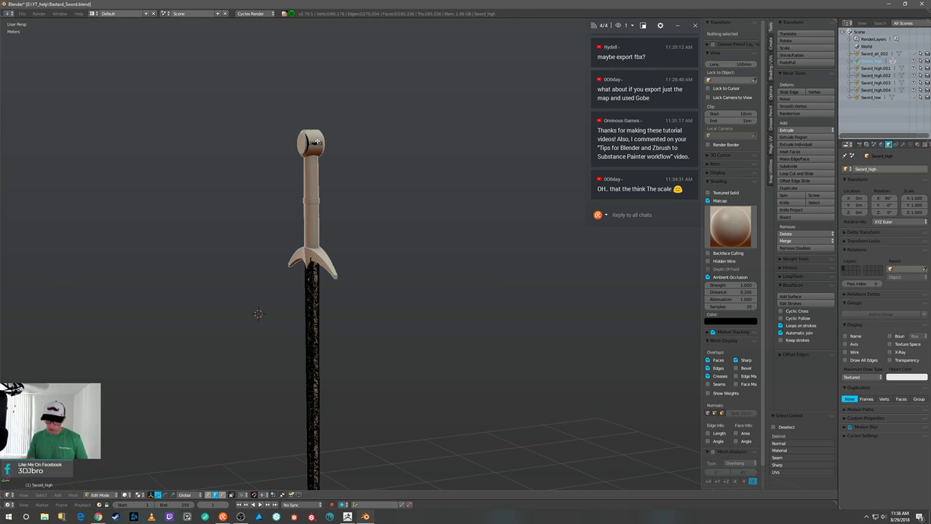
{"action": "key", "text": "l"}
{"action": "key", "text": "x"}
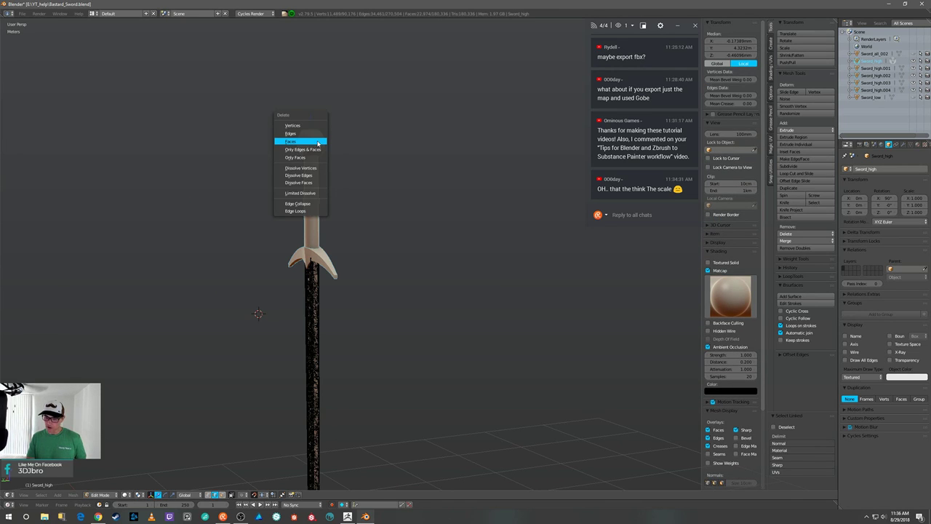
{"action": "left_click", "coordinate": [309, 140]}
Select the connected blade mesh and separate it as Sword_high.005.
{"action": "middle_click_drag", "start_coordinate": [408, 138], "coordinate": [408, 218]}
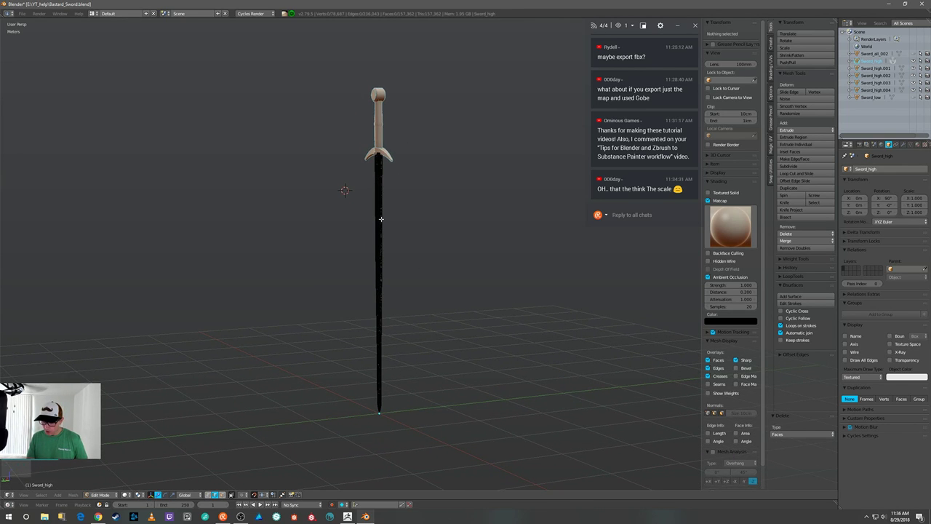
{"action": "key", "text": "l"}
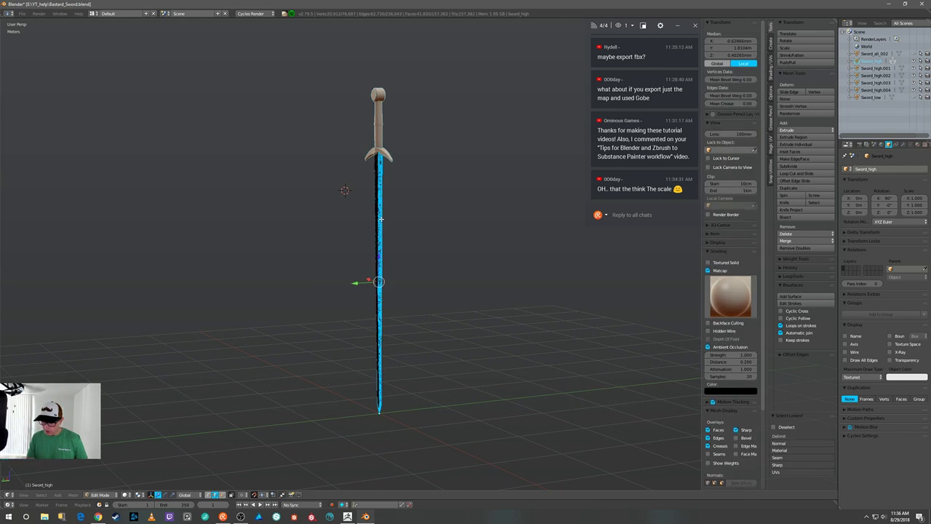
{"action": "key", "text": "p"}
{"action": "left_click", "coordinate": [423, 228]}
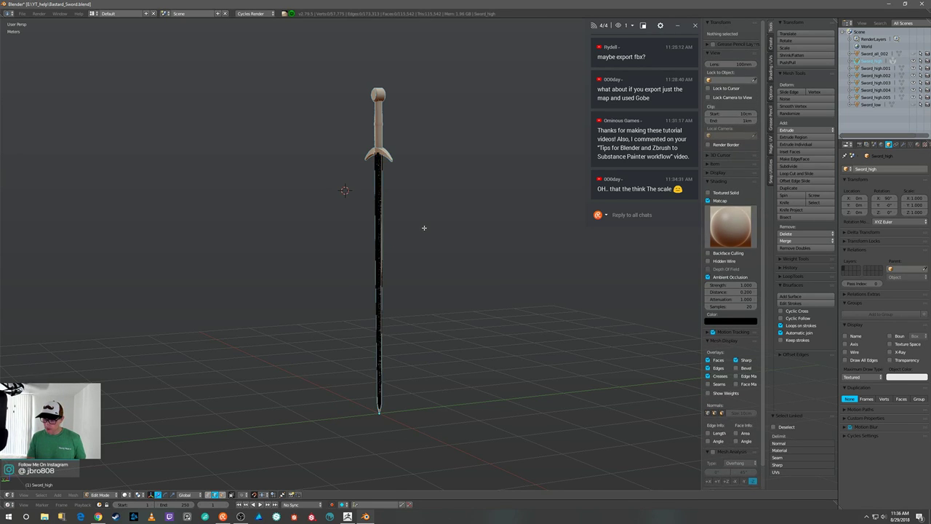
{"action": "middle_click_drag", "start_coordinate": [424, 231], "coordinate": [435, 235]}
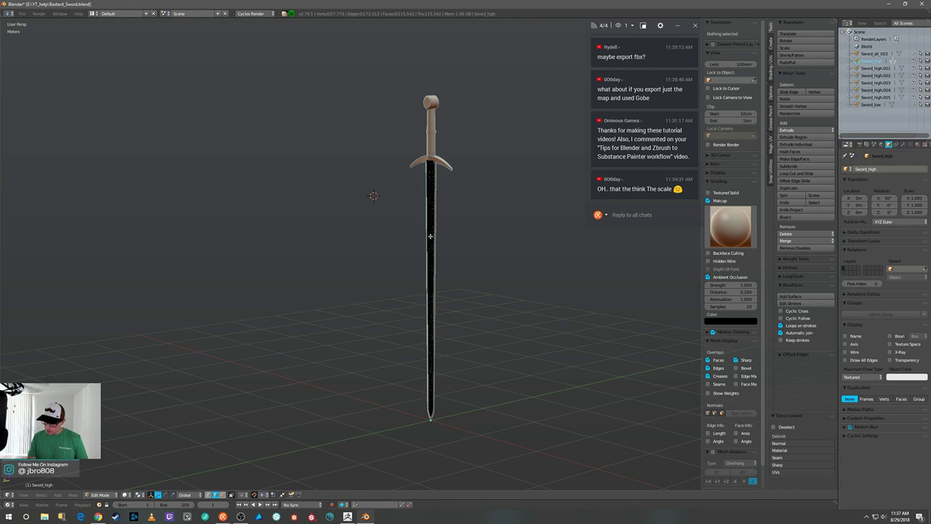
Separate the upper blade as Sword_high.006, then select the remaining object's name text for replacement.
{"action": "key", "text": "l"}
{"action": "middle_click_drag", "start_coordinate": [486, 236], "coordinate": [507, 234]}
{"action": "key", "text": "p"}
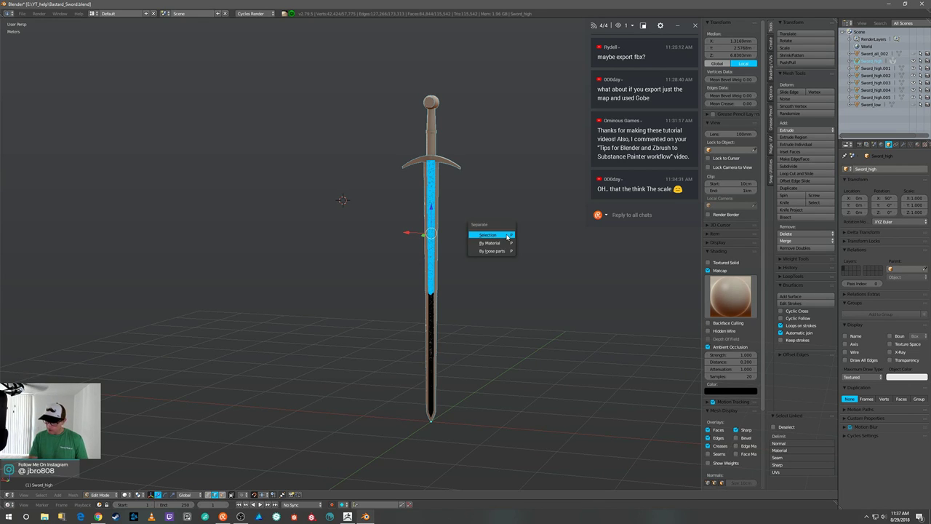
{"action": "left_click", "coordinate": [507, 234]}
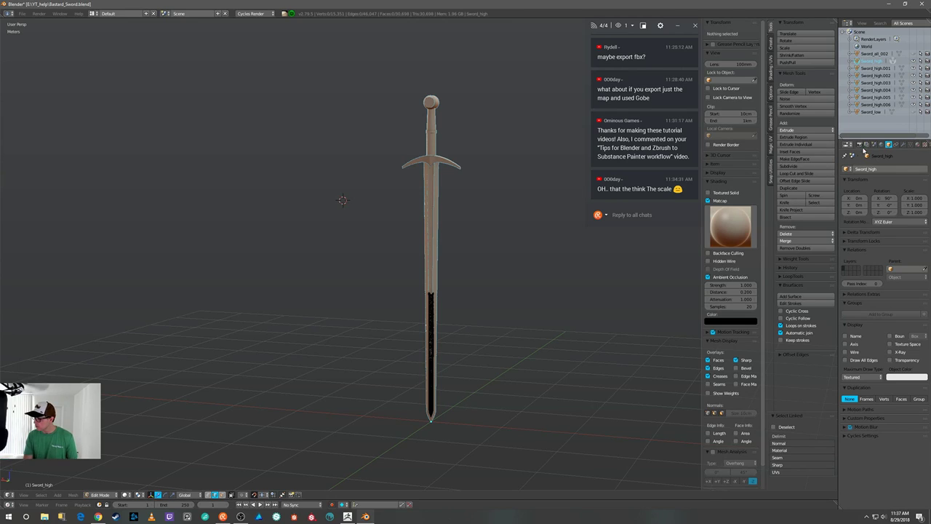
{"action": "left_click", "coordinate": [870, 169]}
{"action": "left_click_drag", "start_coordinate": [855, 169], "coordinate": [875, 168]}
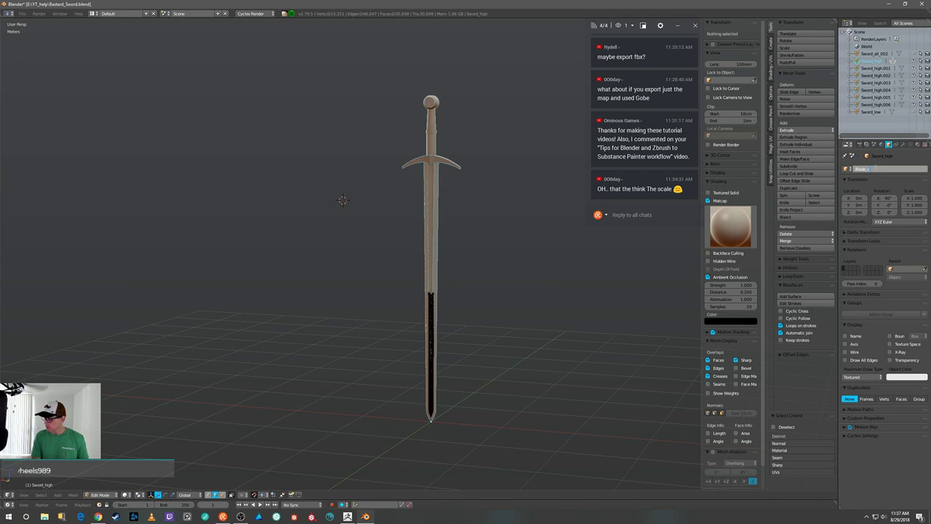
Name the remaining mesh Blade_lower_center_high and switch back to Object Mode.
{"action": "type", "text": "center_high"}
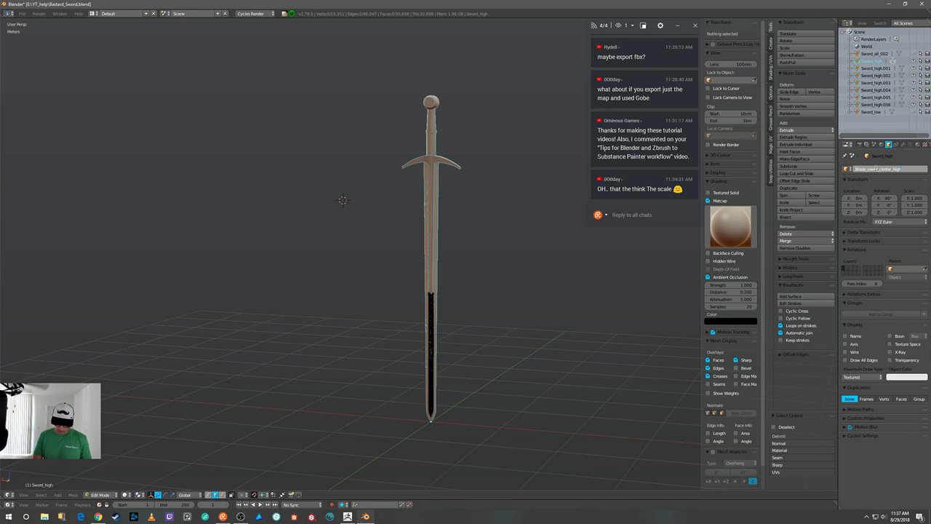
{"action": "key", "text": "Return"}
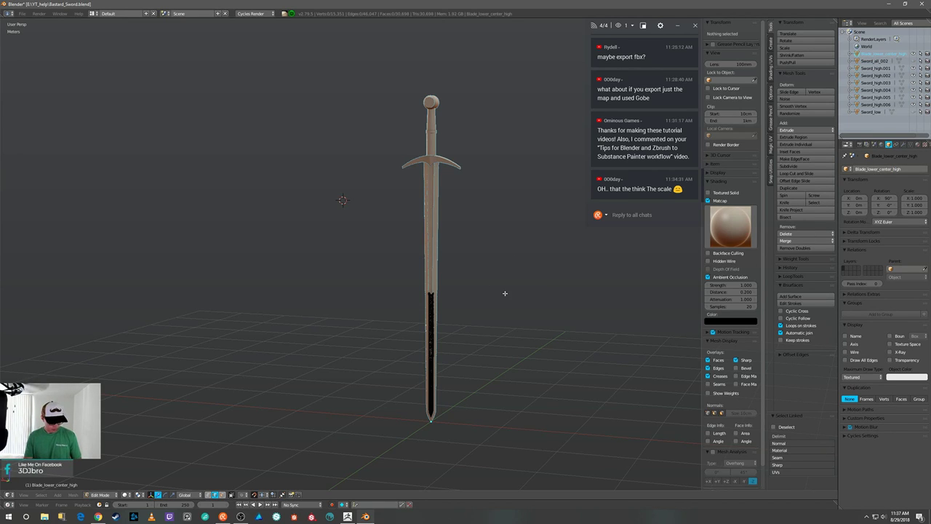
{"action": "key", "text": "Tab"}
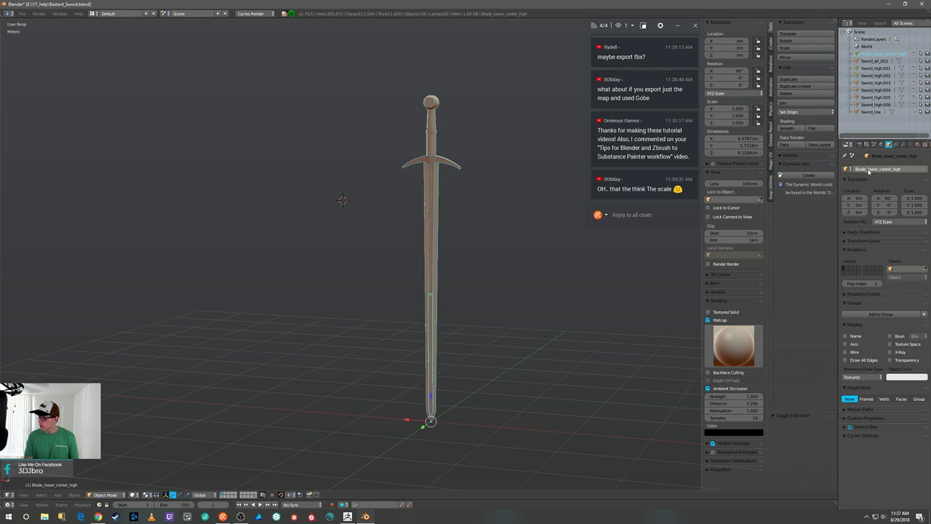
Select Sword_high.006 and rename it Blade_center_high.
{"action": "right_click", "coordinate": [431, 240]}
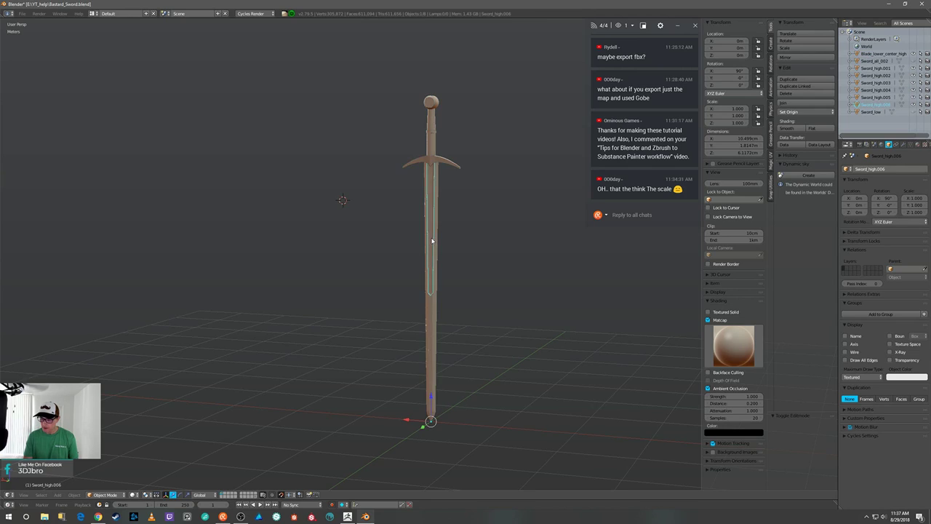
{"action": "double_click", "coordinate": [869, 169]}
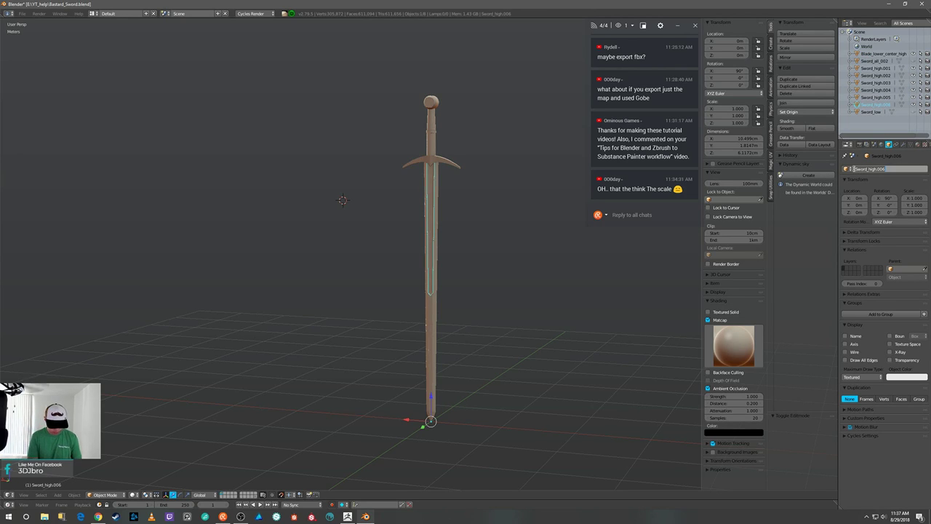
{"action": "key", "text": "BackSpace"}
{"action": "type", "text": "Blade"}
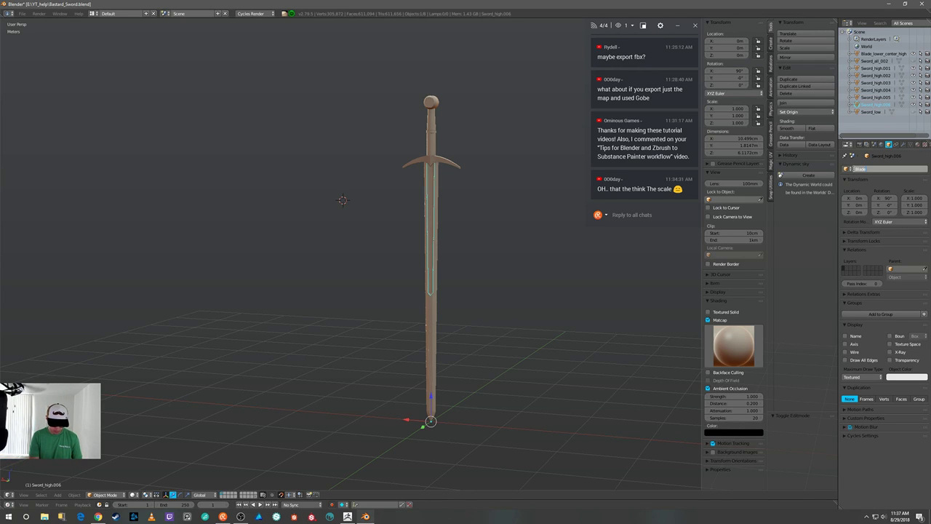
{"action": "type", "text": "_center_"}
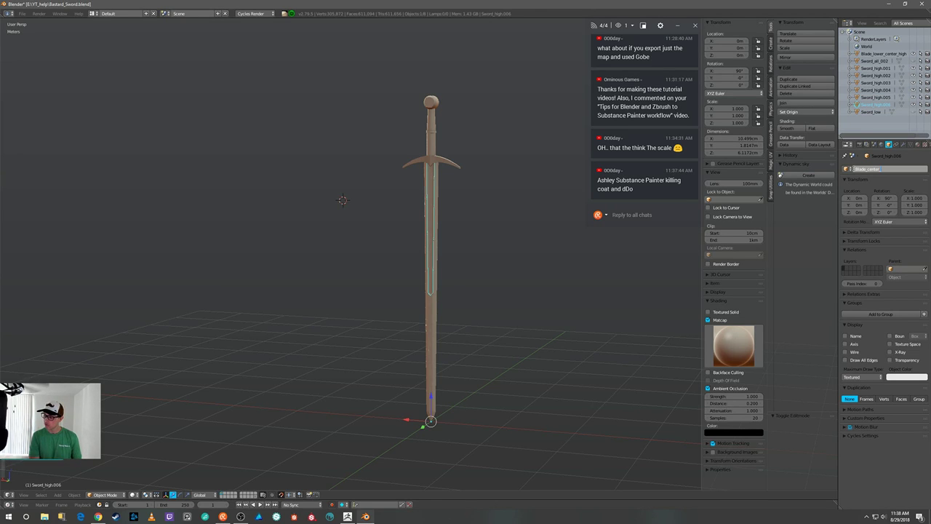
{"action": "type", "text": "high"}
{"action": "key", "text": "Return"}
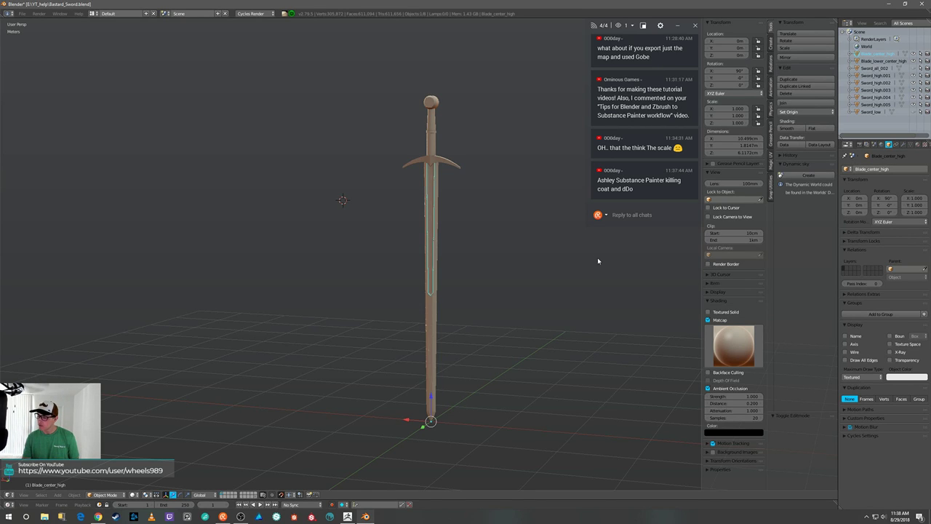
{"action": "middle_click_drag", "start_coordinate": [526, 259], "coordinate": [534, 259]}
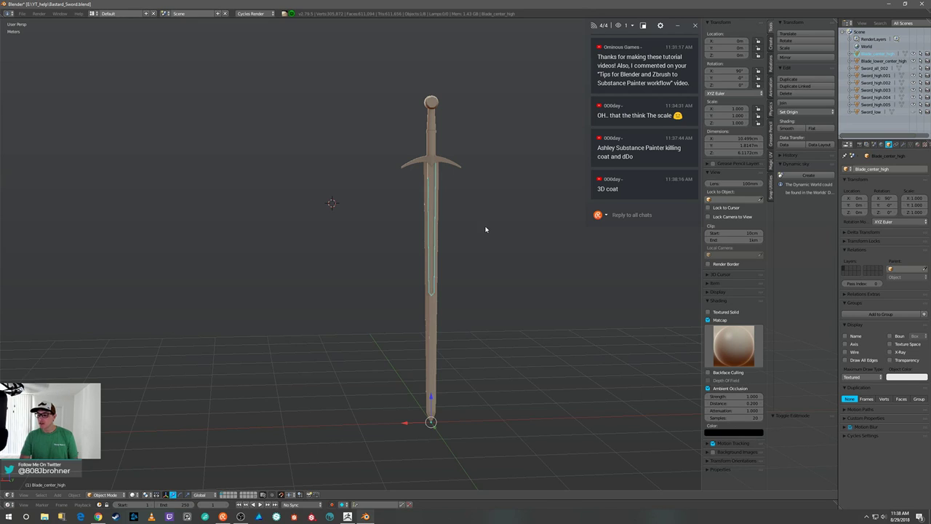
Select the whole blade Sword_high.005 and rename it Blade_high.
{"action": "middle_click_drag", "start_coordinate": [471, 228], "coordinate": [497, 221]}
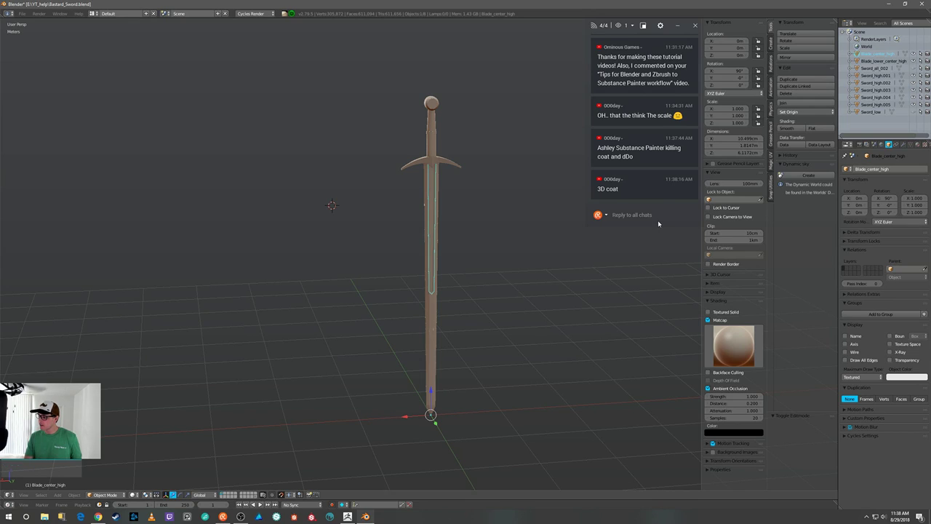
{"action": "middle_click_drag", "start_coordinate": [509, 231], "coordinate": [435, 304]}
{"action": "right_click", "coordinate": [431, 305]}
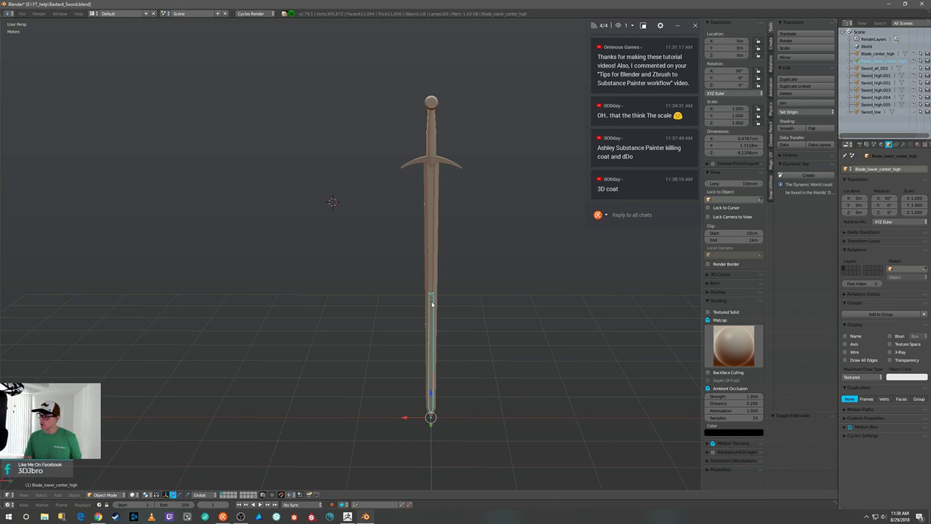
{"action": "right_click", "coordinate": [437, 254]}
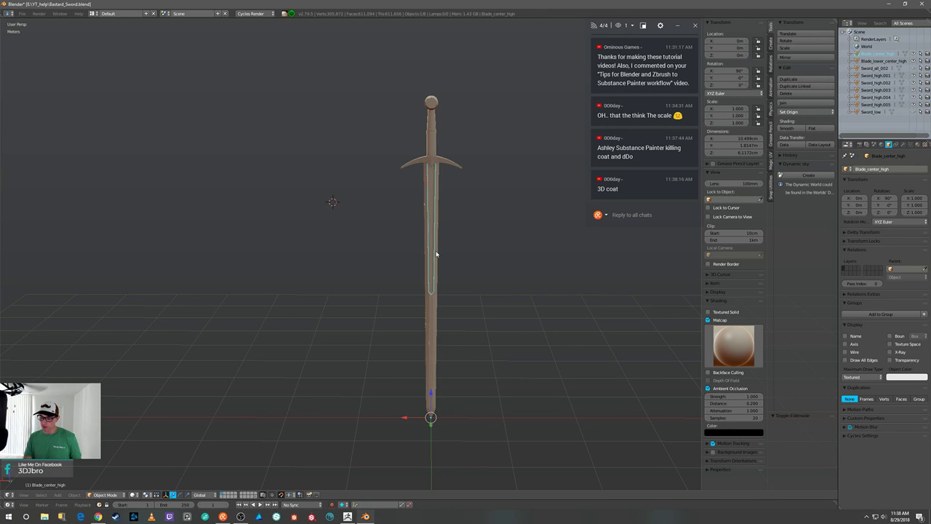
{"action": "right_click", "coordinate": [440, 247]}
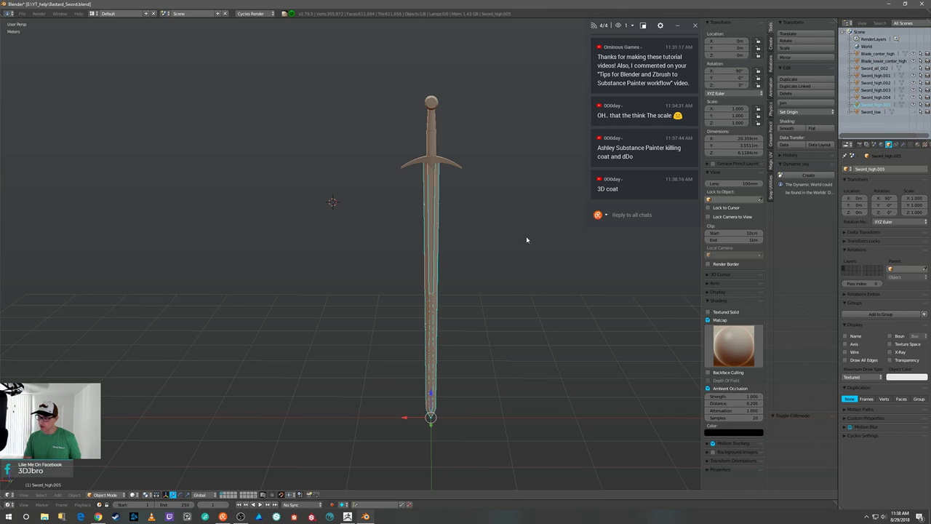
{"action": "left_click", "coordinate": [861, 168]}
{"action": "type", "text": "Blade_high"}
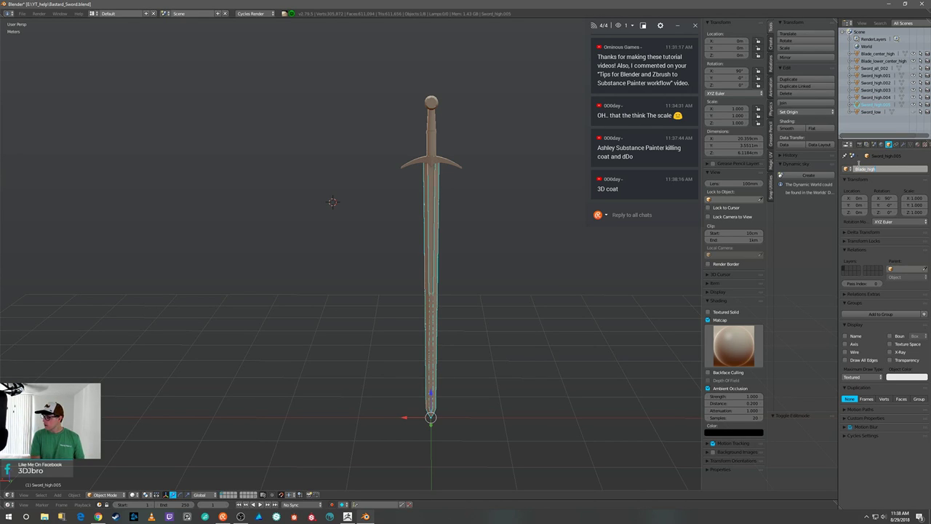
{"action": "key", "text": "Return"}
Rename the crossguard Sword_high.001 to Gaurd_high and the grip Sword_high.002 to Grip_high.
{"action": "right_click", "coordinate": [449, 166]}
{"action": "left_click", "coordinate": [866, 169]}
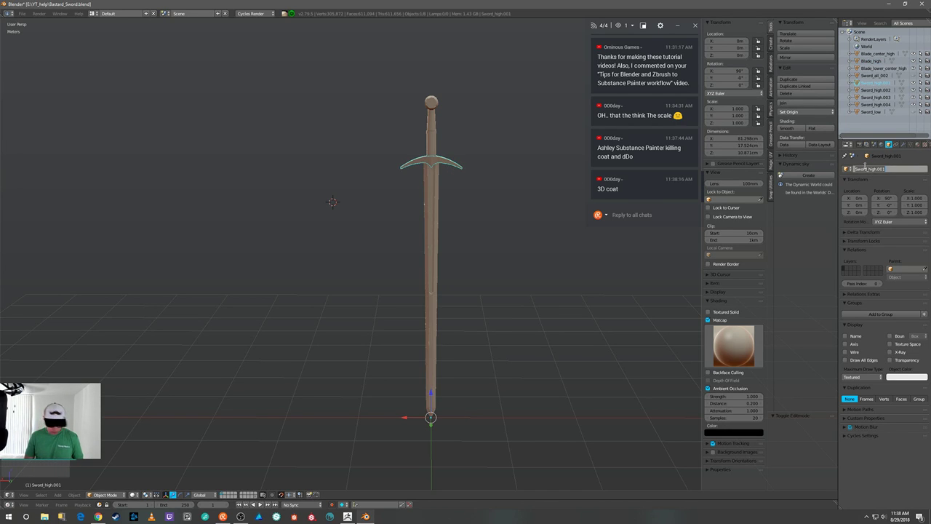
{"action": "type", "text": "Gua"}
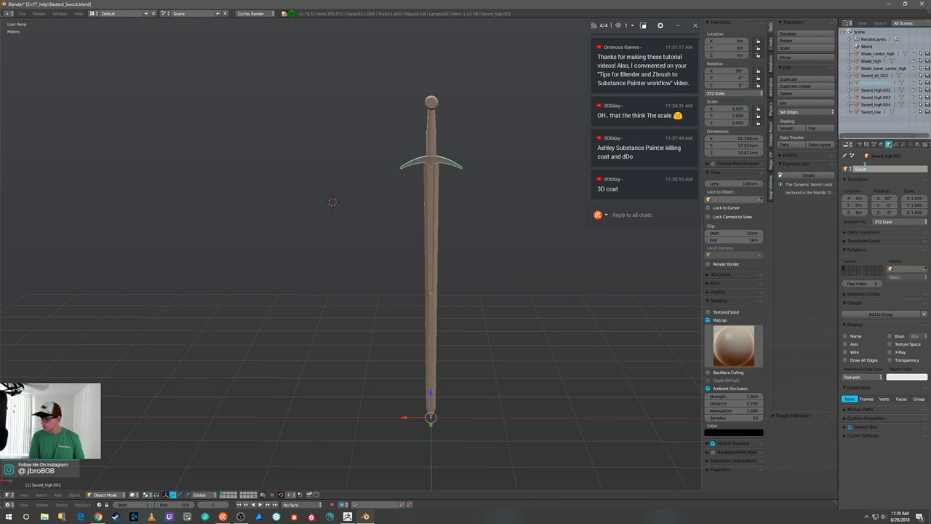
{"action": "key", "text": "Return"}
{"action": "right_click", "coordinate": [429, 148]}
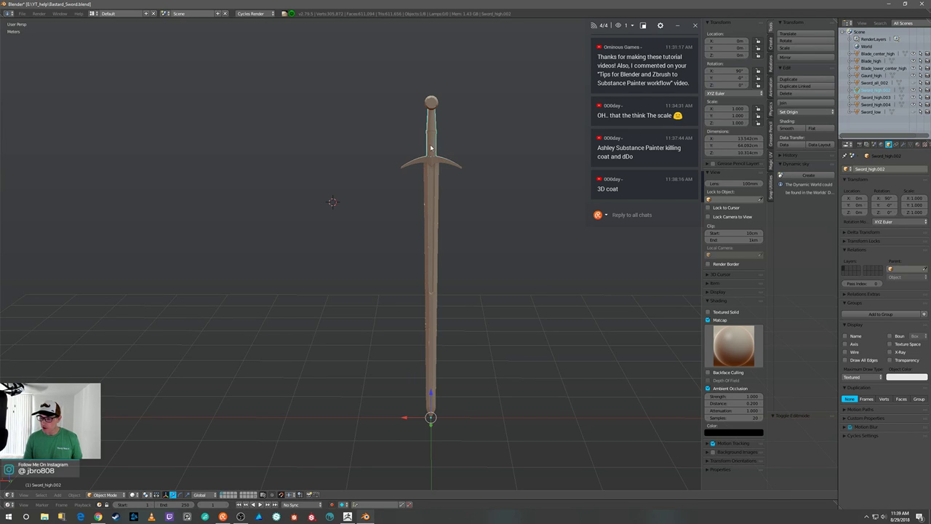
{"action": "left_click", "coordinate": [865, 168]}
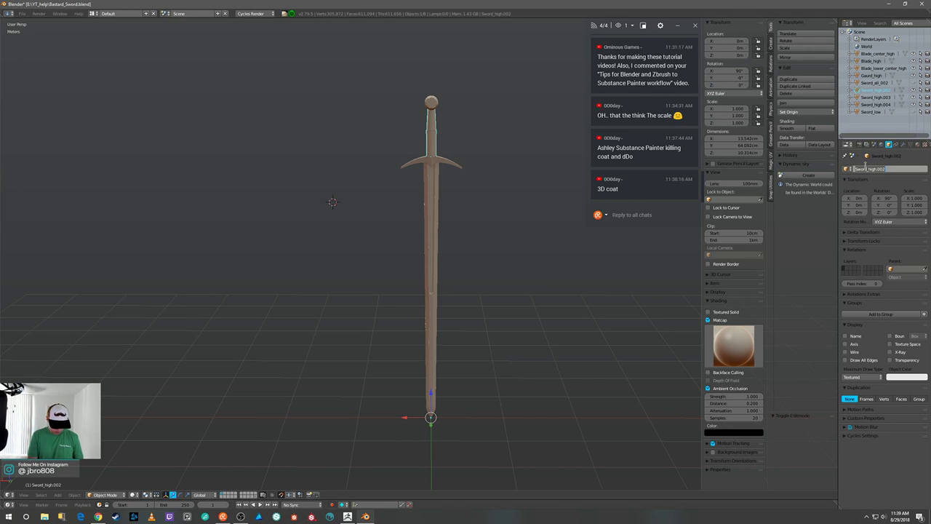
{"action": "type", "text": "G"}
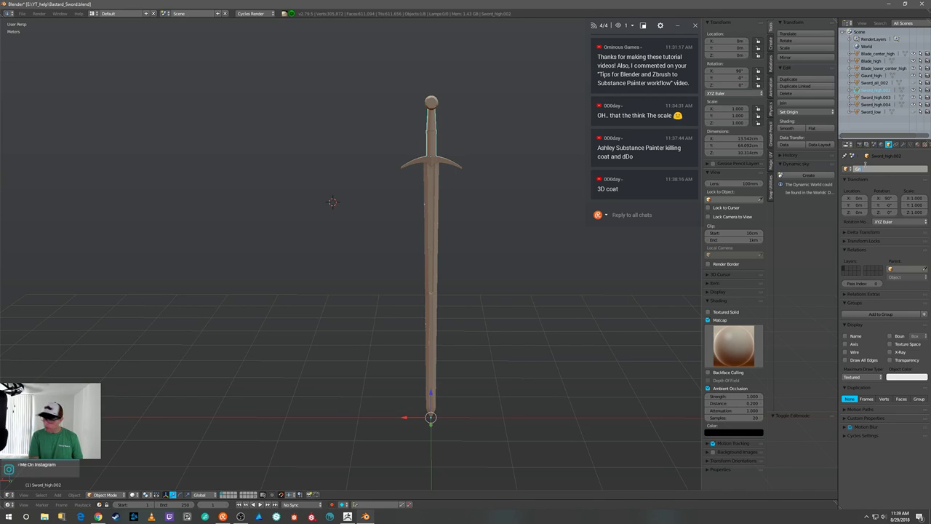
{"action": "type", "text": "rip_high"}
{"action": "key", "text": "Return"}
Rename Sword_high.004 to Pommel_center_high and Sword_high.003 to Pommel_high.
{"action": "right_click", "coordinate": [433, 103]}
{"action": "double_click", "coordinate": [866, 169]}
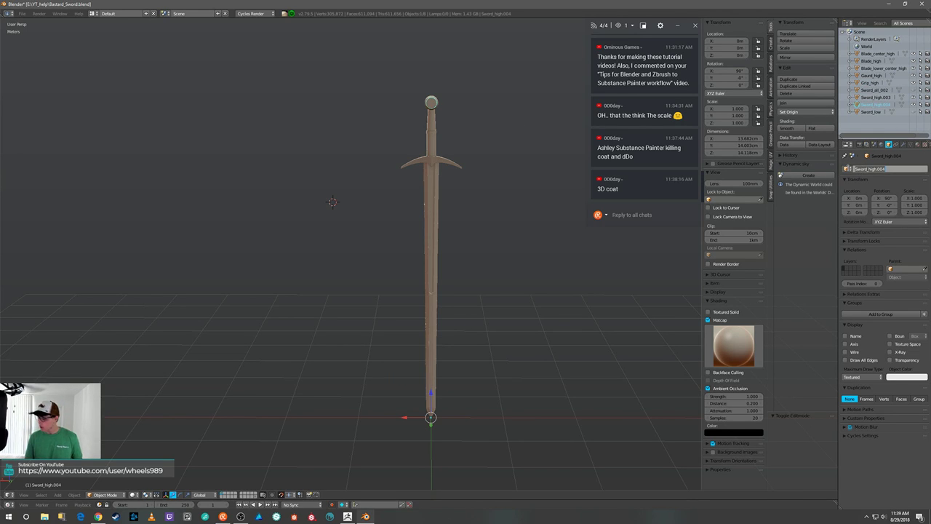
{"action": "key", "text": "BackSpace"}
{"action": "type", "text": "Pommel"}
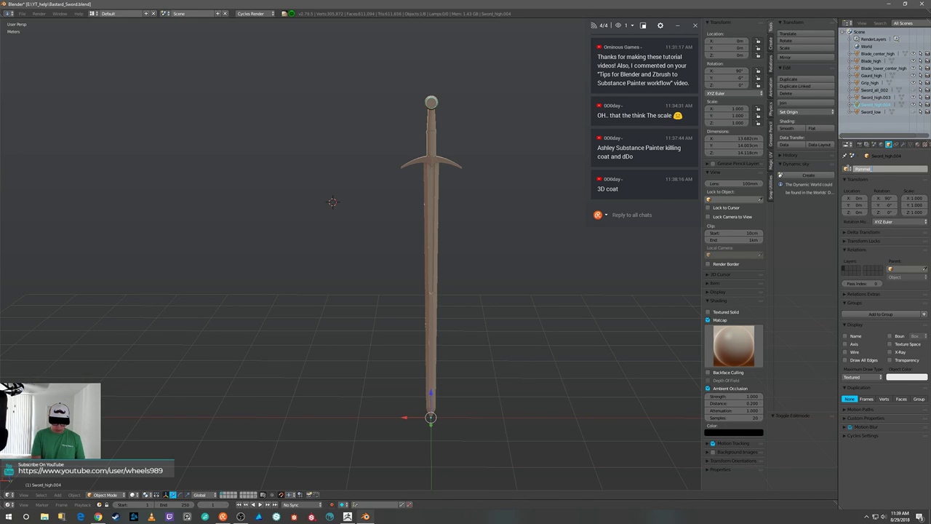
{"action": "type", "text": "_center_high"}
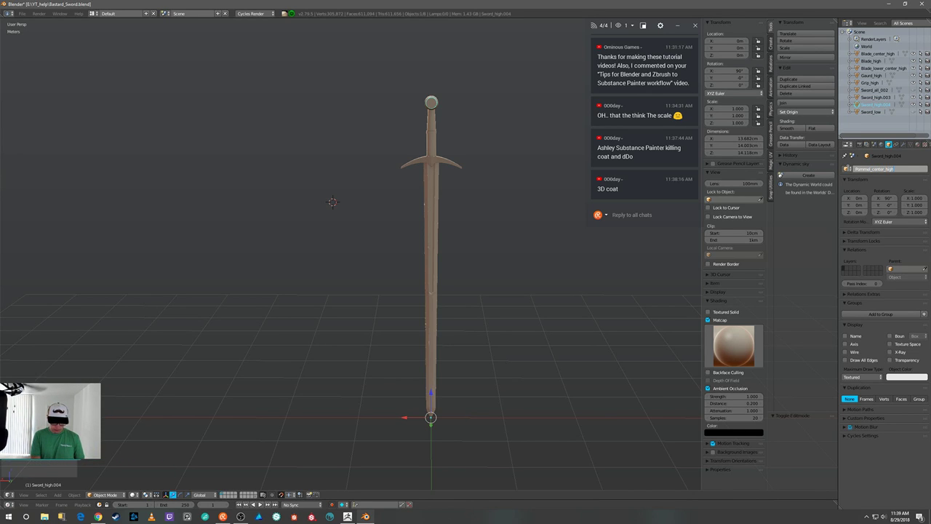
{"action": "key", "text": "Return"}
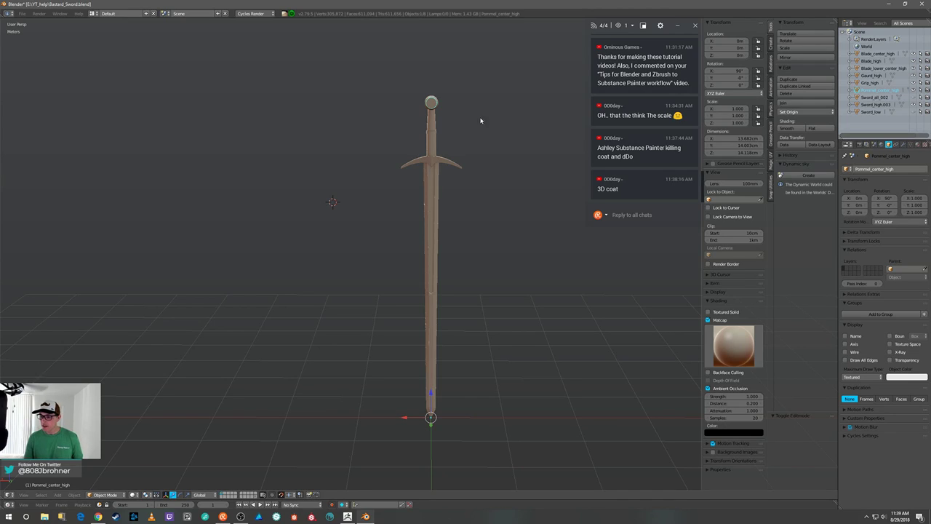
{"action": "right_click", "coordinate": [432, 102]}
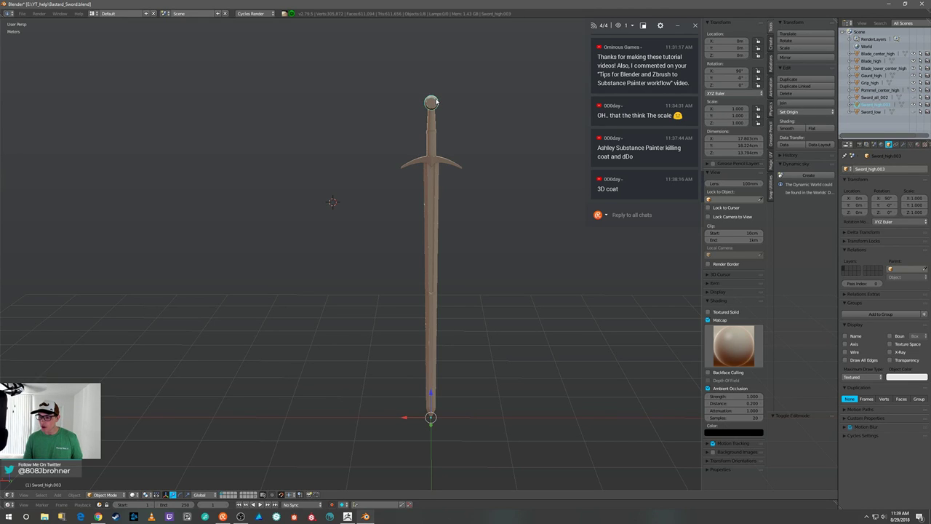
{"action": "left_click", "coordinate": [898, 170]}
{"action": "key", "text": "BackSpace"}
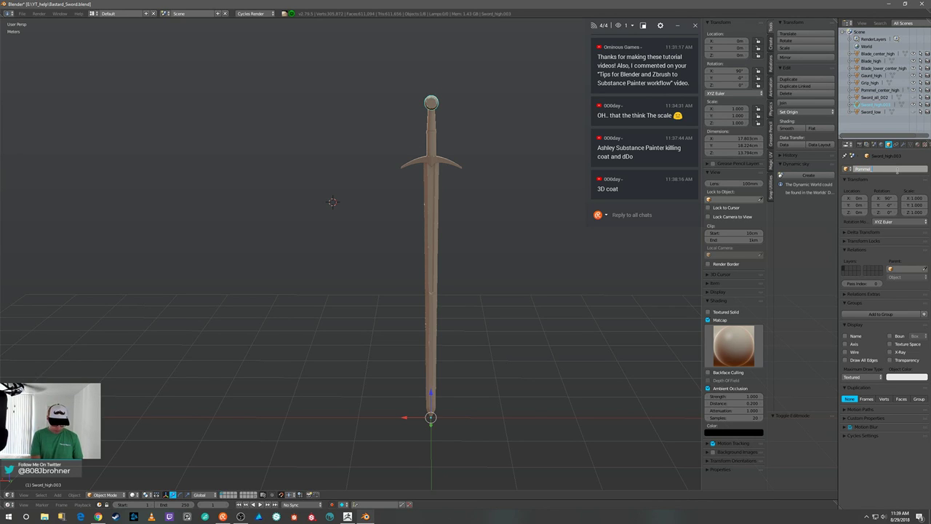
{"action": "type", "text": "Pommel_high"}
{"action": "key", "text": "Return"}
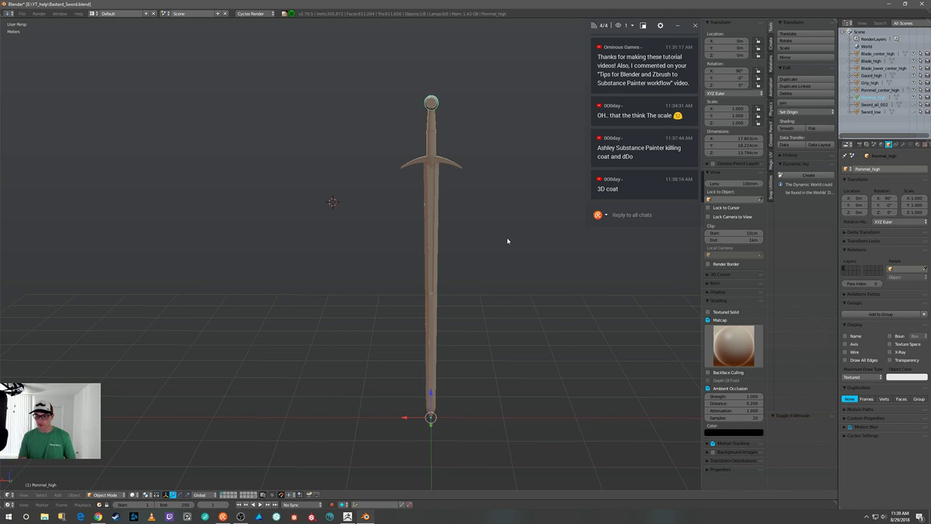
{"action": "middle_click_drag", "start_coordinate": [535, 245], "coordinate": [525, 240]}
Box-select all high-poly sword parts and move them to another layer.
{"action": "key", "text": "a"}
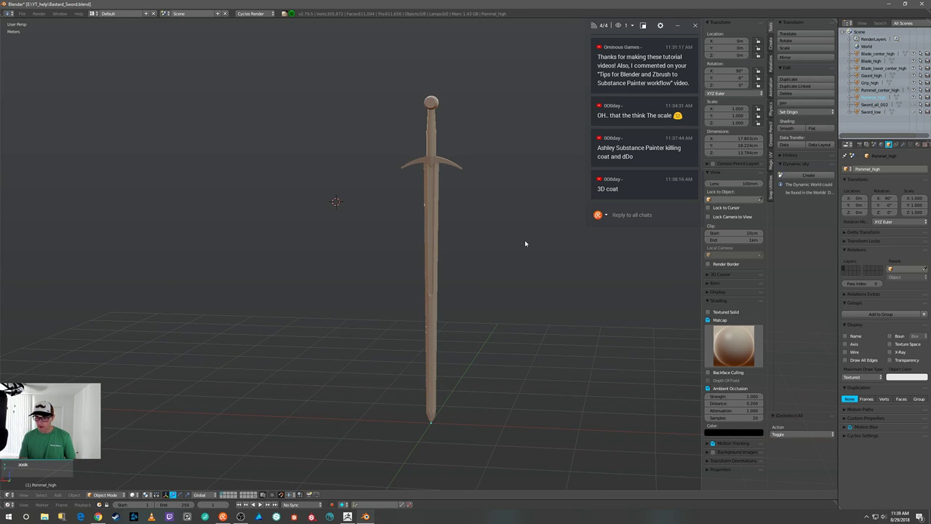
{"action": "key", "text": "b"}
{"action": "left_click_drag", "start_coordinate": [359, 73], "coordinate": [519, 437]}
{"action": "key", "text": "m"}
{"action": "left_click", "coordinate": [404, 452]}
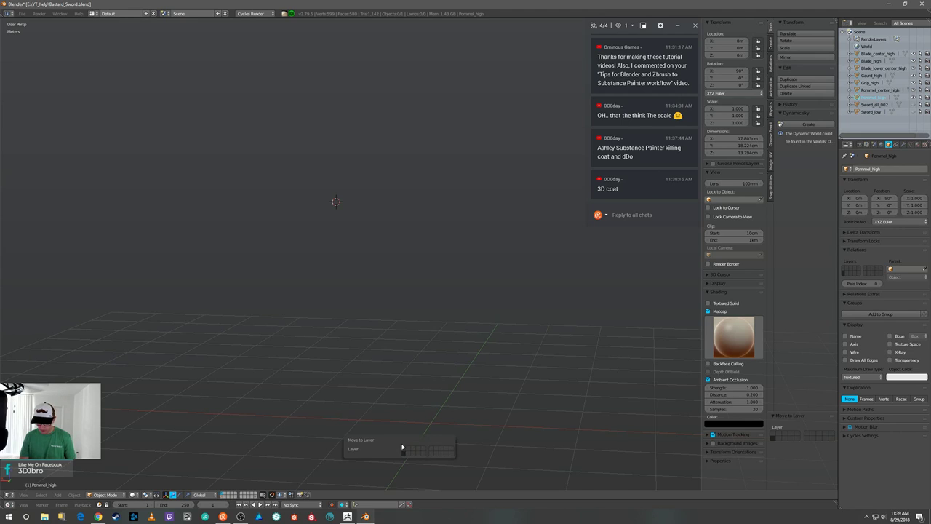
Unhide the hidden low-poly sword with Alt+H and center it in view.
{"action": "middle_click_drag", "start_coordinate": [403, 430], "coordinate": [370, 388]}
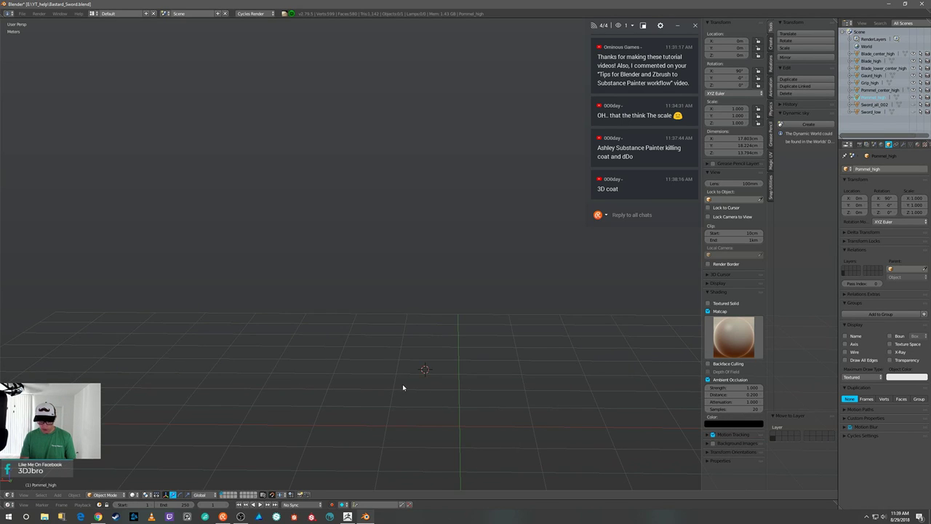
{"action": "key", "text": "alt+h"}
{"action": "scroll", "coordinate": [511, 273], "scroll_direction": "up", "scroll_amount": 5}
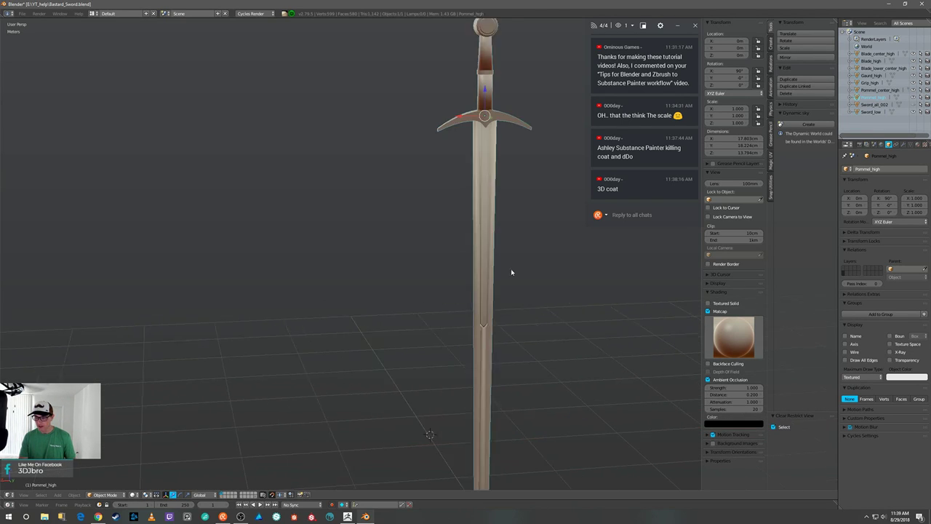
{"action": "scroll", "coordinate": [538, 226], "scroll_direction": "down", "scroll_amount": 4}
{"action": "middle_click_drag", "start_coordinate": [520, 198], "coordinate": [511, 184]}
Select Sword_low, switch it into Edit Mode and orbit so it stands upright.
{"action": "right_click", "coordinate": [445, 135]}
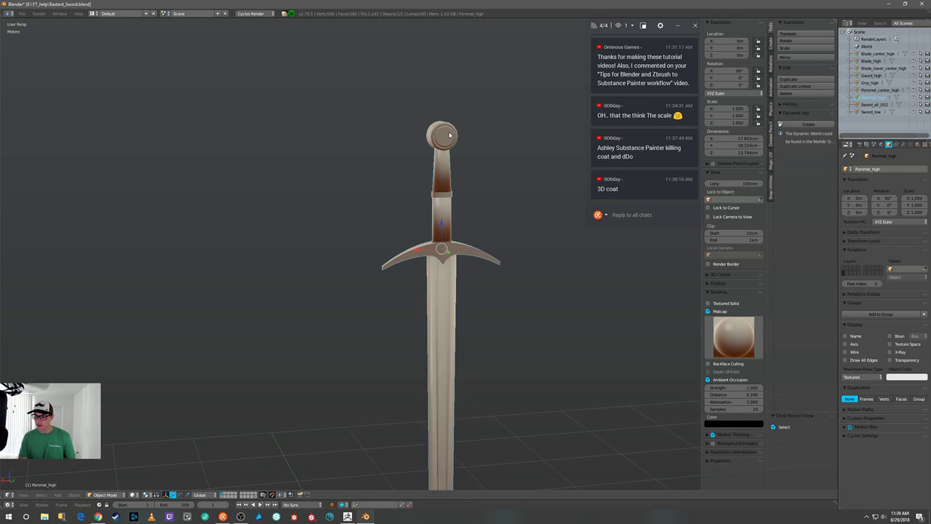
{"action": "key", "text": "Tab"}
{"action": "left_click", "coordinate": [506, 133]}
{"action": "scroll", "coordinate": [462, 278], "scroll_direction": "down", "scroll_amount": 3}
{"action": "middle_click_drag", "start_coordinate": [462, 279], "coordinate": [399, 271]}
{"action": "scroll", "coordinate": [437, 243], "scroll_direction": "up", "scroll_amount": 3}
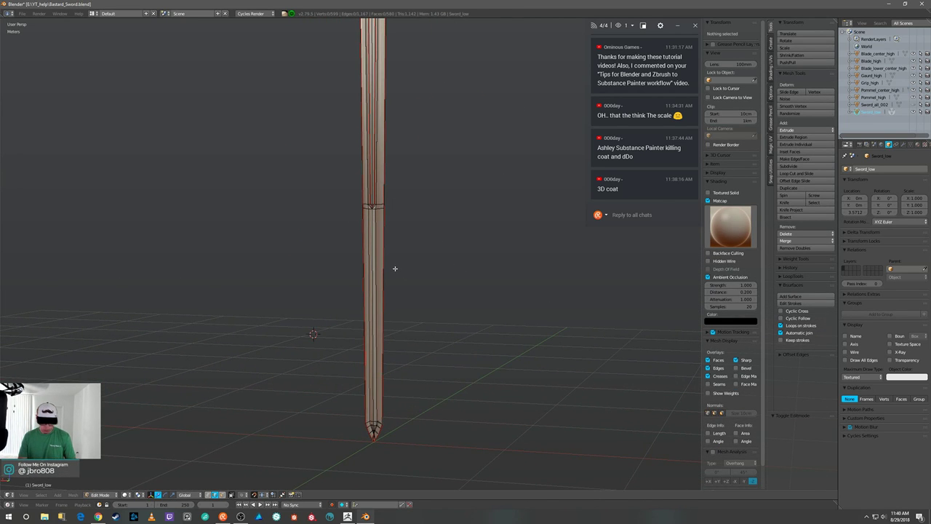
Separate the blade and then the lower blade (Sword_low.002) from the low-poly mesh.
{"action": "key", "text": "l"}
{"action": "key", "text": "p"}
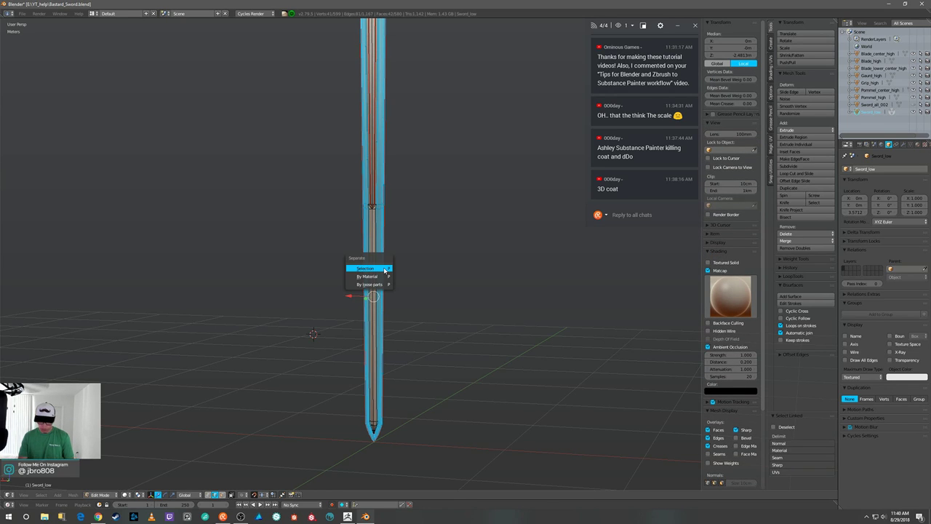
{"action": "left_click", "coordinate": [378, 268]}
{"action": "key", "text": "l"}
{"action": "key", "text": "p"}
{"action": "left_click", "coordinate": [372, 270]}
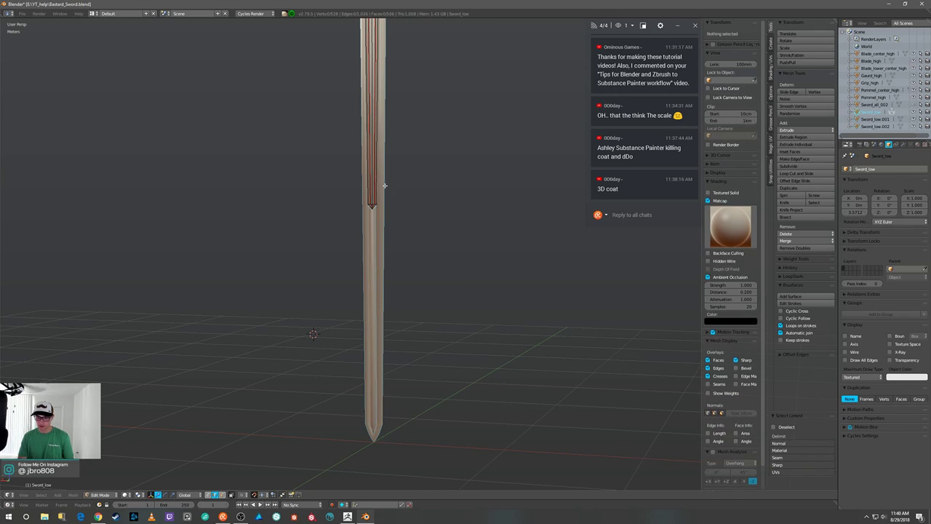
Separate the upper blade and the guard into their own objects.
{"action": "key", "text": "l"}
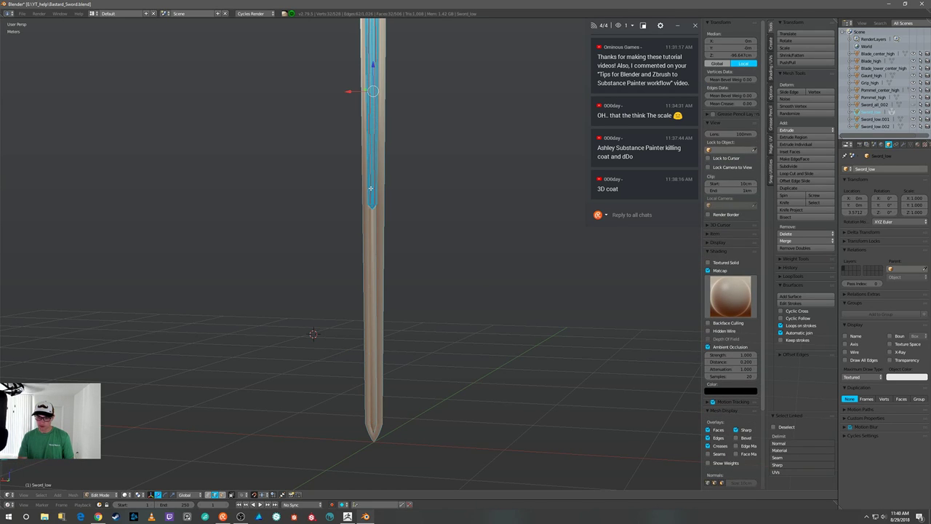
{"action": "key", "text": "p"}
{"action": "left_click", "coordinate": [363, 190]}
{"action": "key", "text": "KP_Divide"}
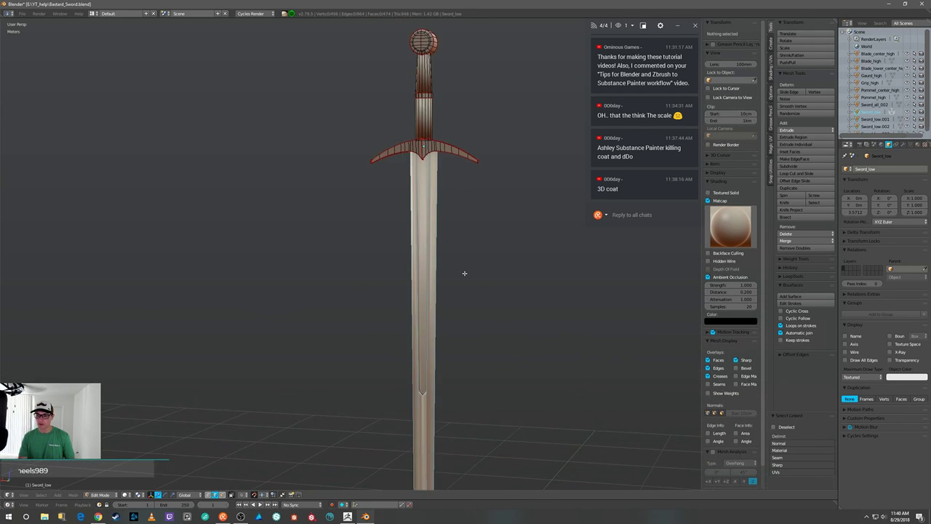
{"action": "key", "text": "l"}
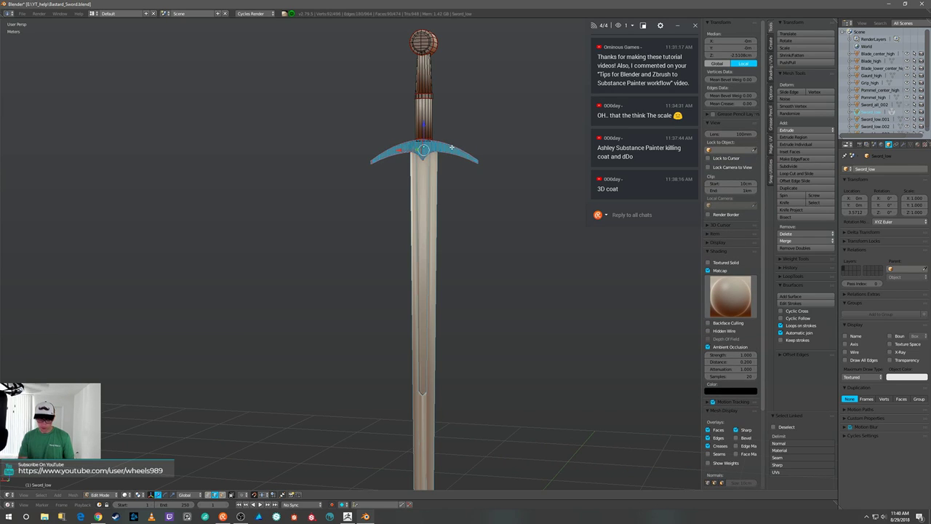
{"action": "key", "text": "p"}
{"action": "left_click", "coordinate": [451, 148]}
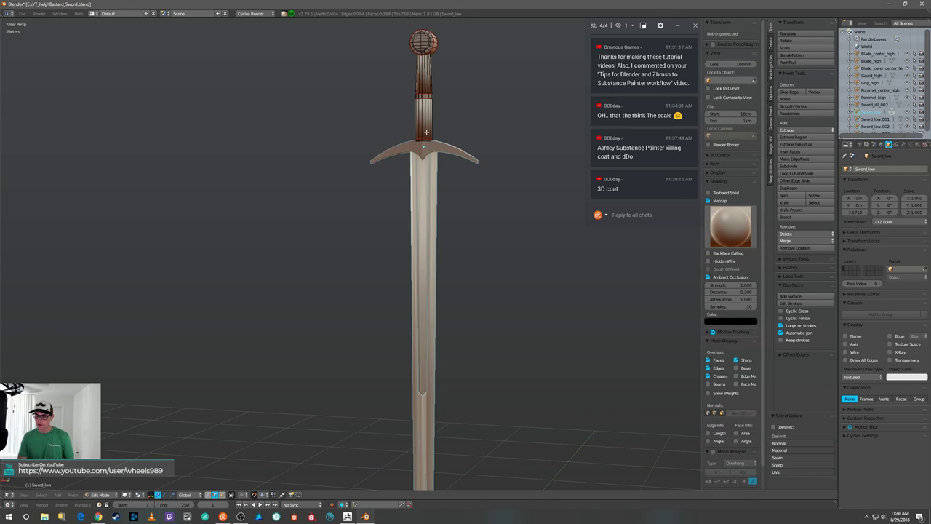
Select the linked pommel geometry and delete its vertices.
{"action": "key", "text": "l"}
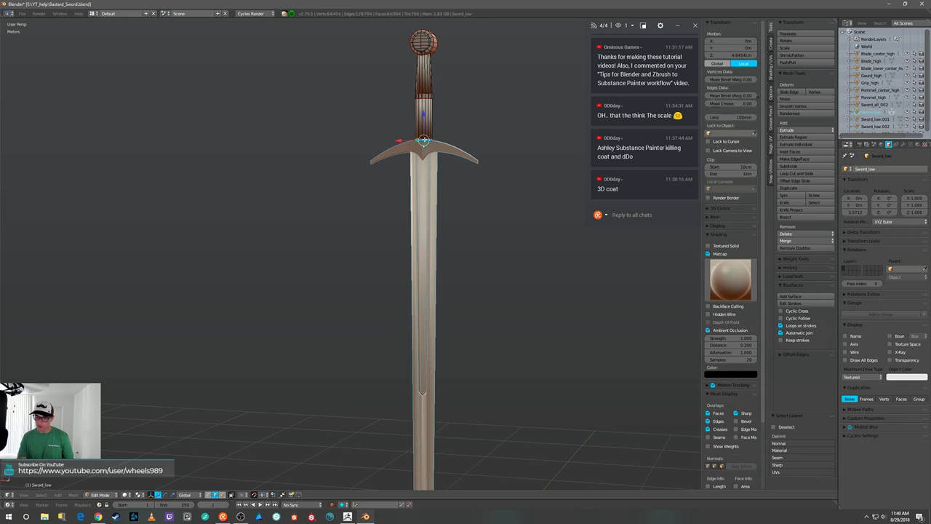
{"action": "key", "text": "l"}
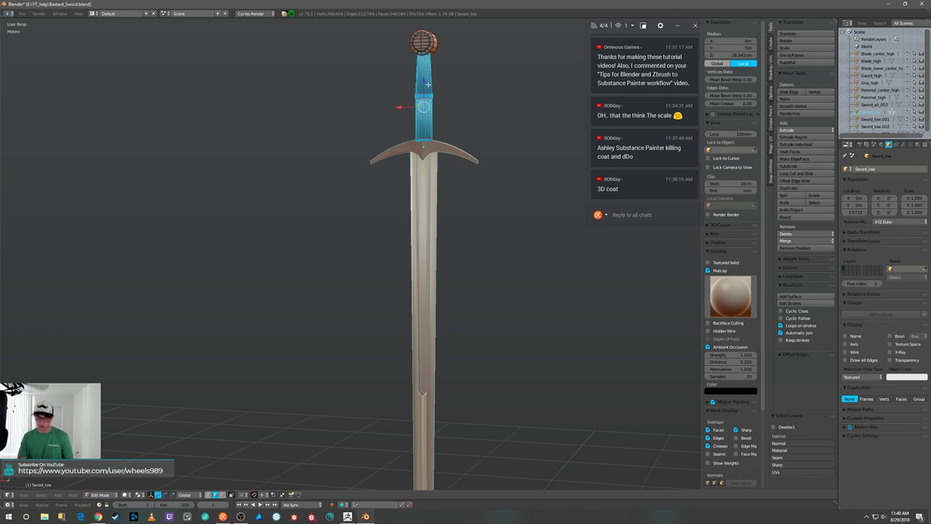
{"action": "key", "text": "a"}
{"action": "middle_click_drag", "start_coordinate": [435, 92], "coordinate": [443, 98]}
{"action": "key", "text": "l"}
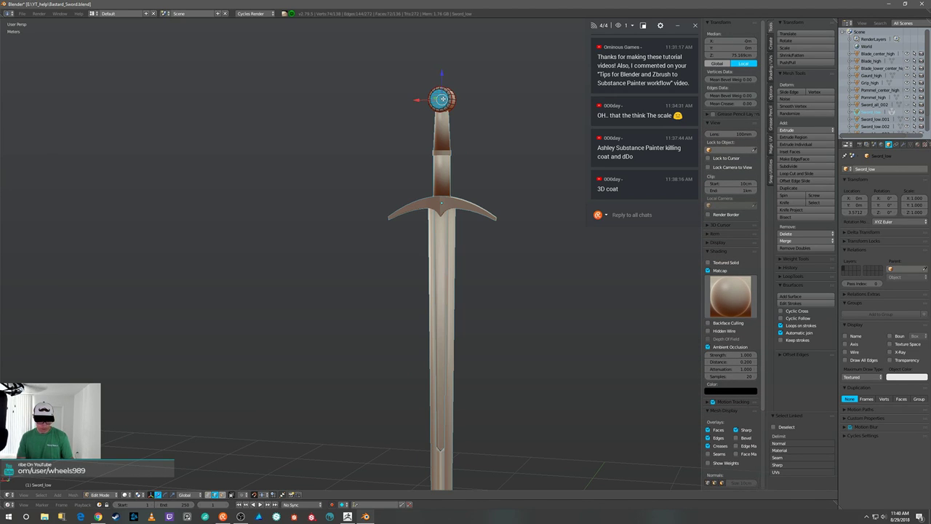
{"action": "key", "text": "x"}
{"action": "left_click", "coordinate": [441, 99]}
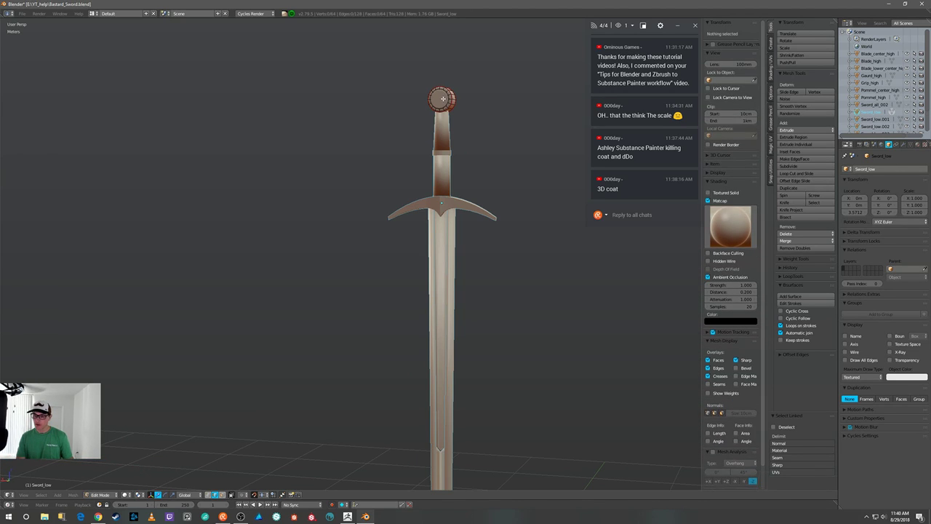
Rename the edited object Pommel_low and return to Object Mode.
{"action": "left_click", "coordinate": [885, 168]}
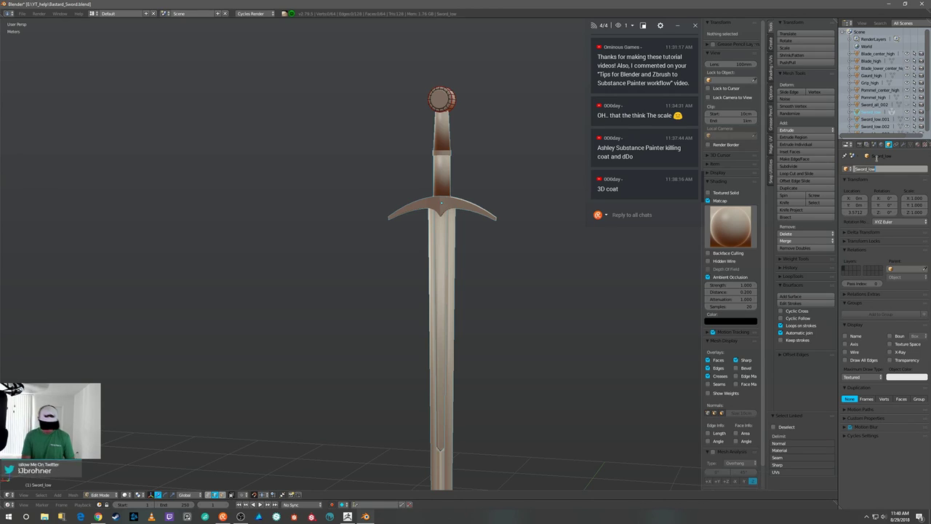
{"action": "key", "text": "BackSpace"}
{"action": "type", "text": "Pomm"}
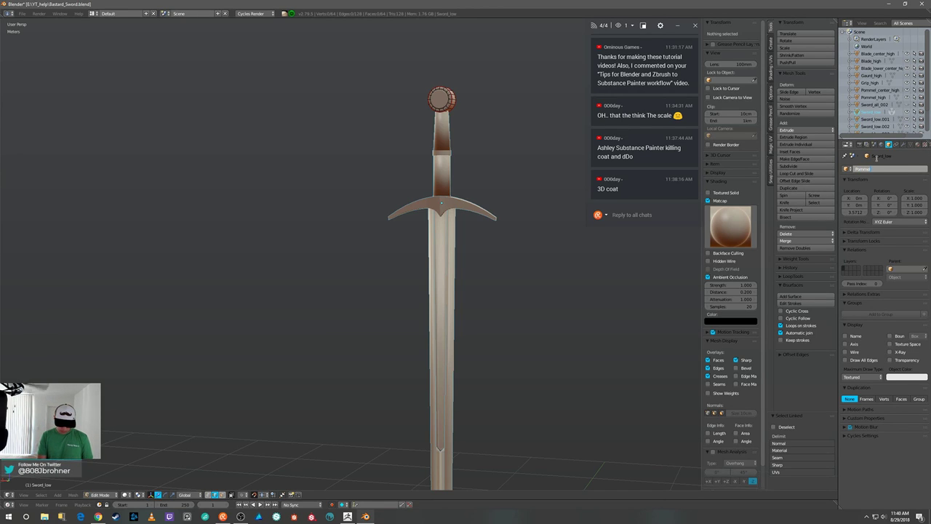
{"action": "type", "text": "el_low"}
{"action": "key", "text": "Return"}
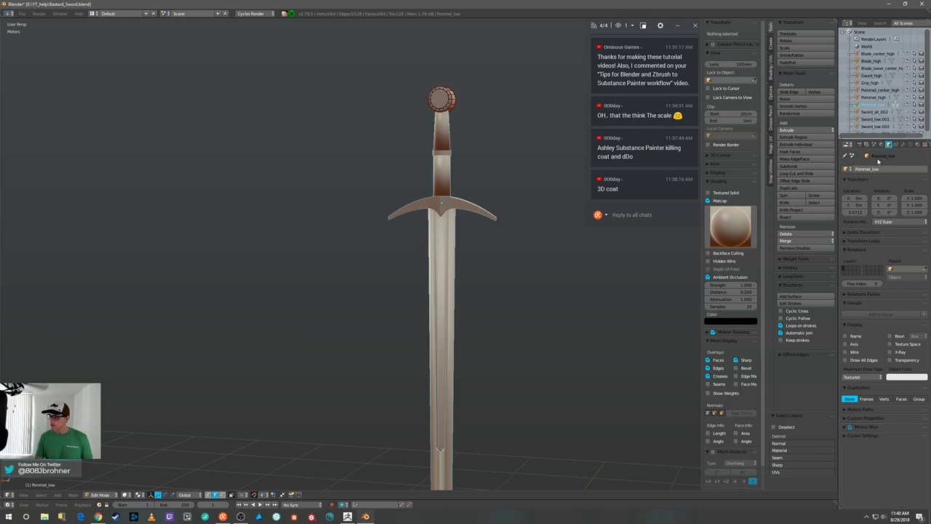
{"action": "key", "text": "Tab"}
{"action": "left_click", "coordinate": [575, 139]}
Rename the pommel centre piece Sword_low.006 to Pommel_center_low.
{"action": "right_click", "coordinate": [442, 291]}
{"action": "left_click", "coordinate": [866, 170]}
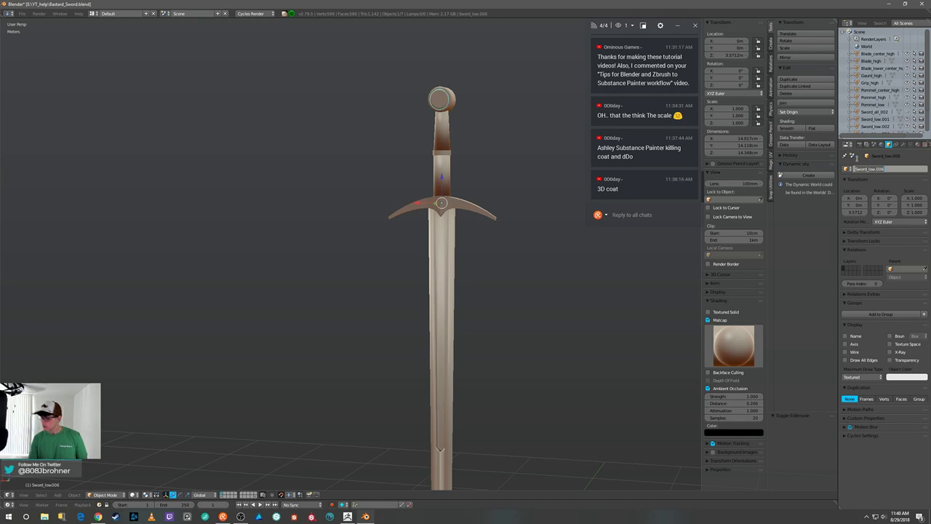
{"action": "key", "text": "BackSpace"}
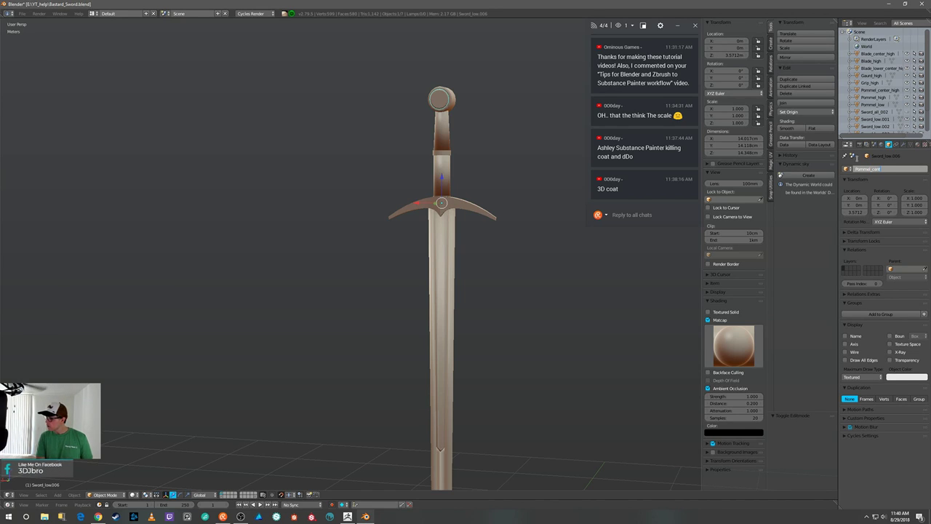
{"action": "key", "text": "Return"}
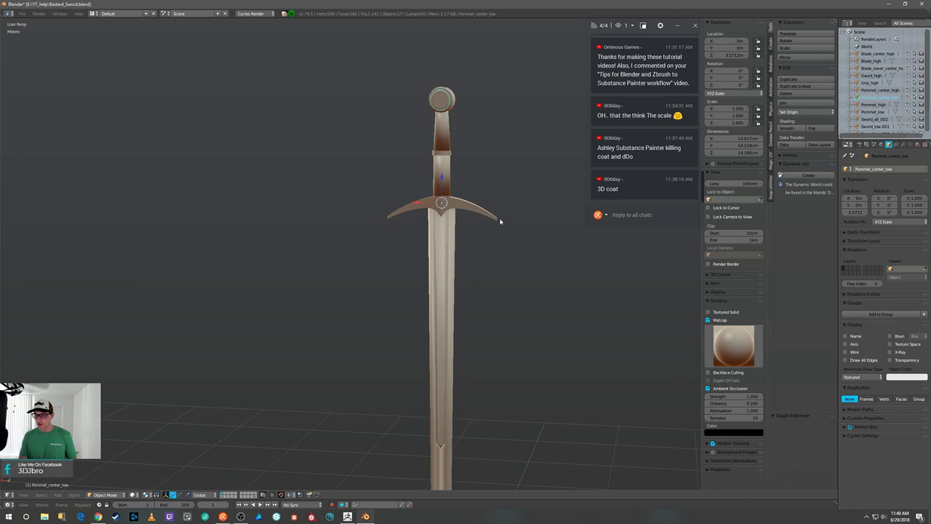
Select the grip piece and rename it Grip_low.
{"action": "scroll", "coordinate": [497, 210], "scroll_direction": "up", "scroll_amount": 1}
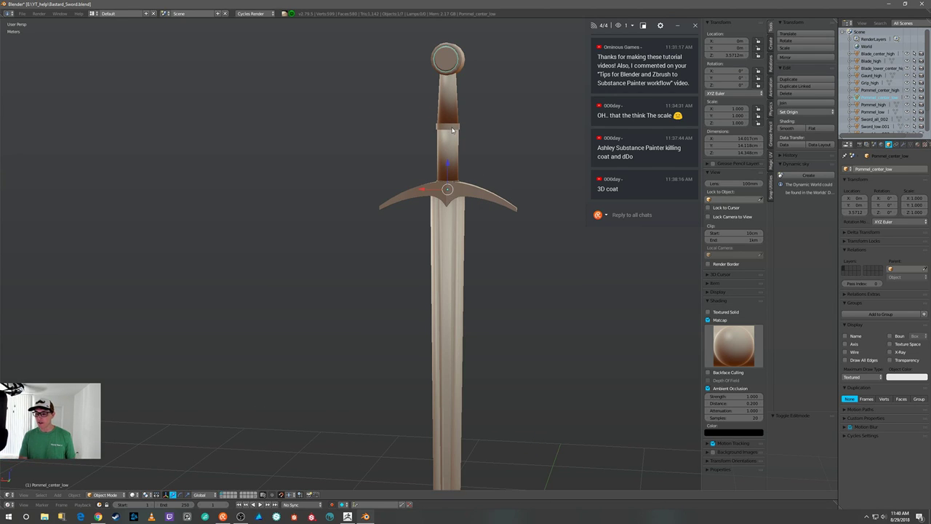
{"action": "right_click", "coordinate": [452, 131]}
{"action": "middle_click_drag", "start_coordinate": [452, 131], "coordinate": [451, 170]}
{"action": "left_click", "coordinate": [873, 169]}
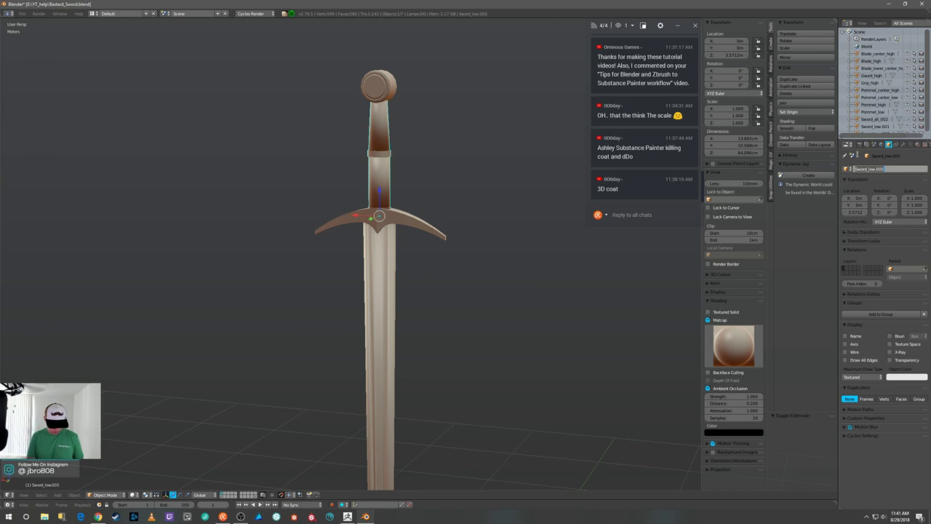
{"action": "type", "text": "Grip"}
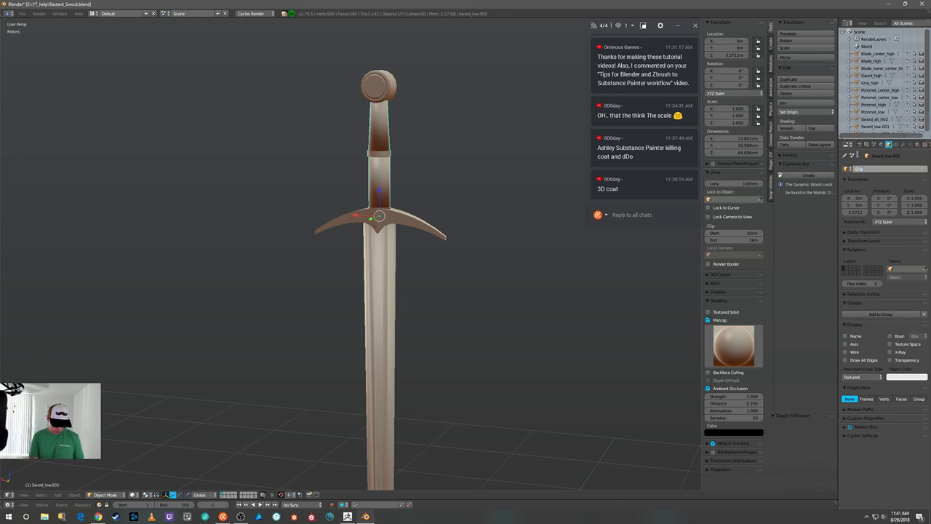
{"action": "type", "text": "_low"}
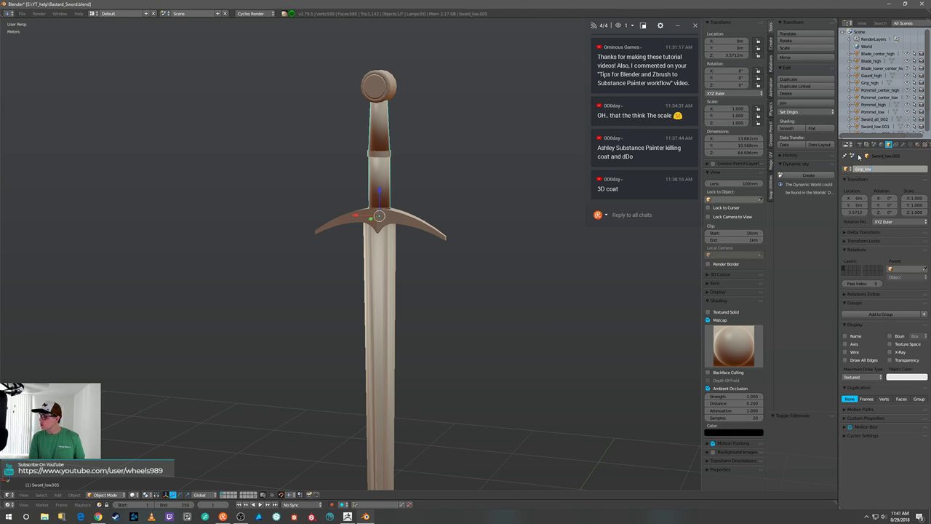
{"action": "key", "text": "Return"}
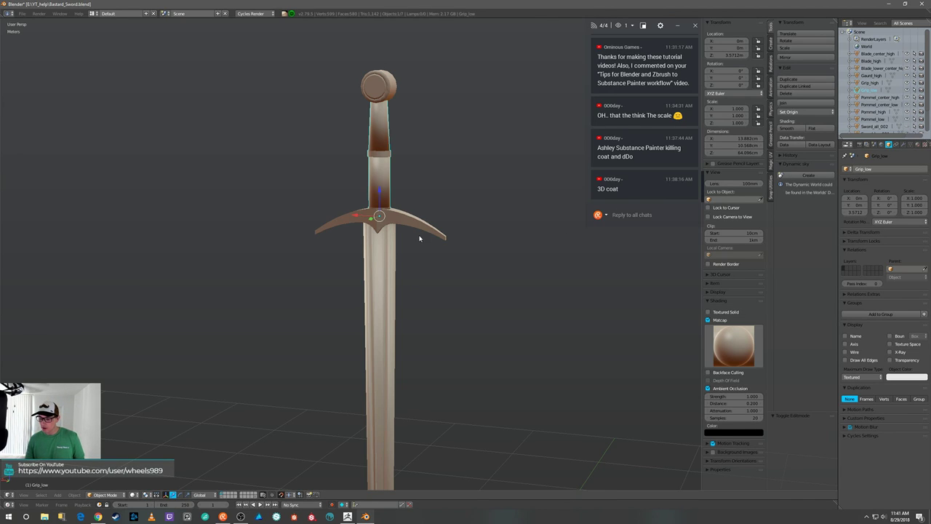
Select the guard piece and rename Sword_low.004 to Gaurd_low.
{"action": "right_click", "coordinate": [422, 232]}
{"action": "key", "text": "shift+g"}
{"action": "left_click", "coordinate": [422, 232]}
{"action": "key", "text": "shift+g"}
{"action": "key", "text": "Escape"}
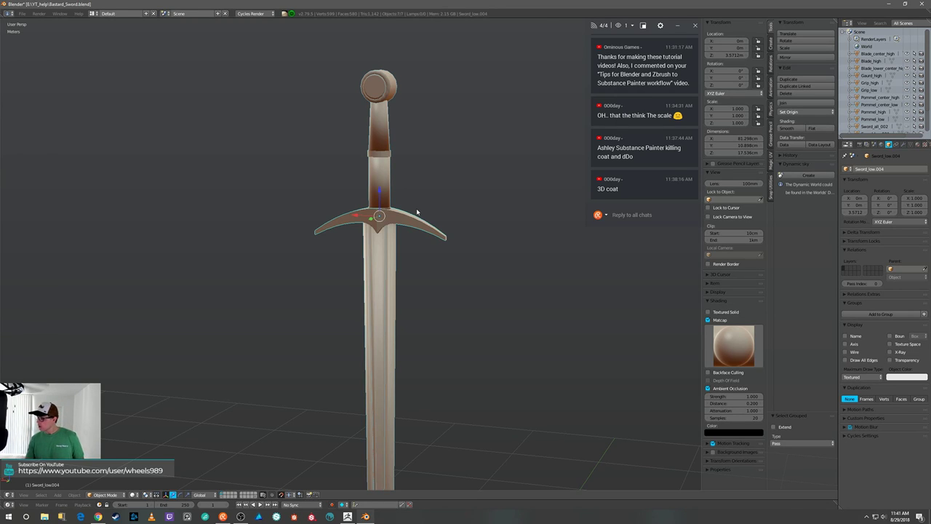
{"action": "left_click", "coordinate": [864, 169]}
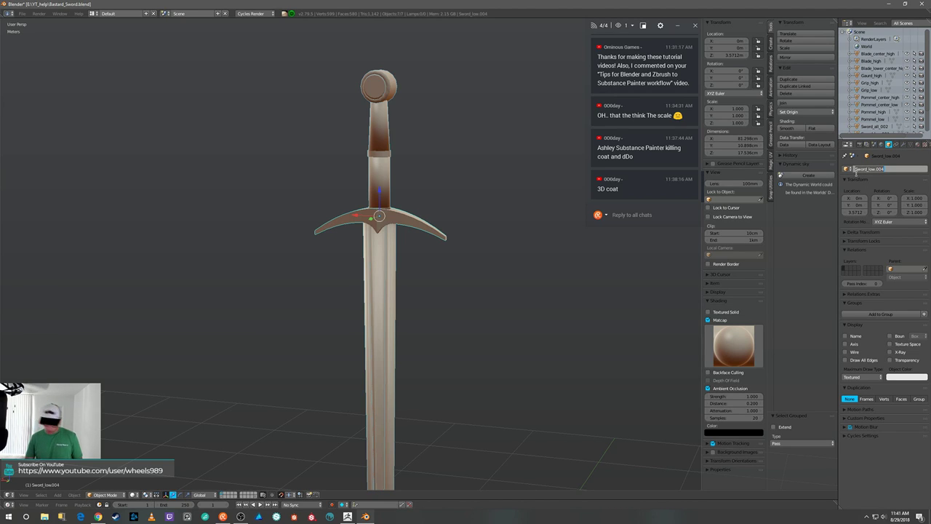
{"action": "key", "text": "BackSpace"}
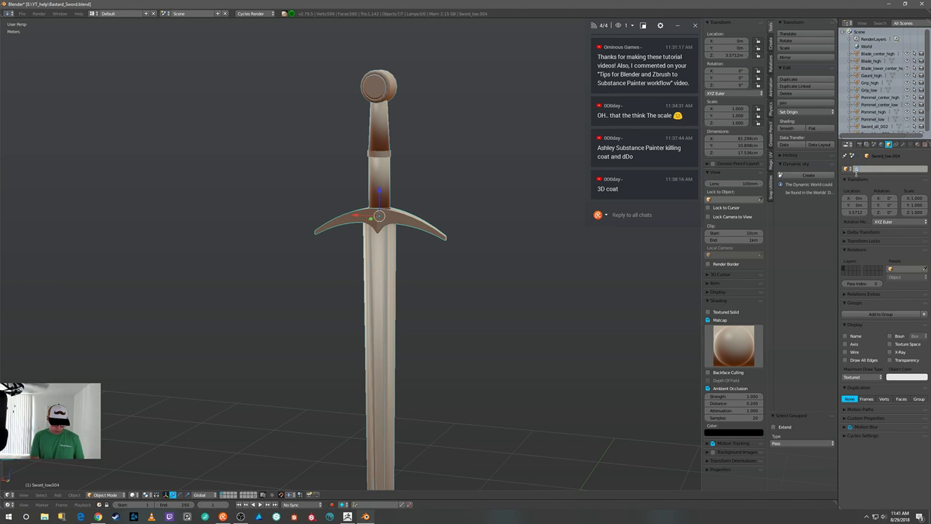
{"action": "type", "text": "Gaurd_low"}
{"action": "key", "text": "Return"}
Rename the blade centre piece Sword_low.003 to Blade_center_low.
{"action": "right_click", "coordinate": [374, 276]}
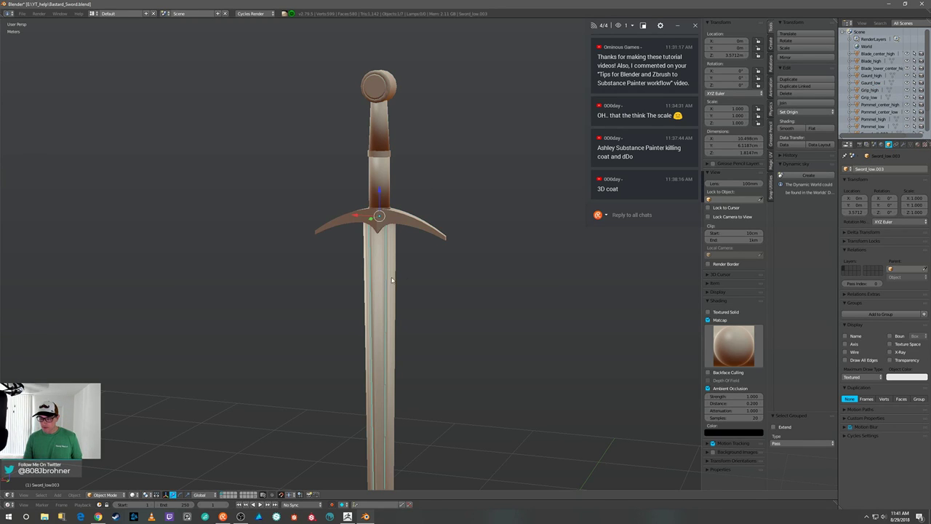
{"action": "left_click", "coordinate": [870, 169]}
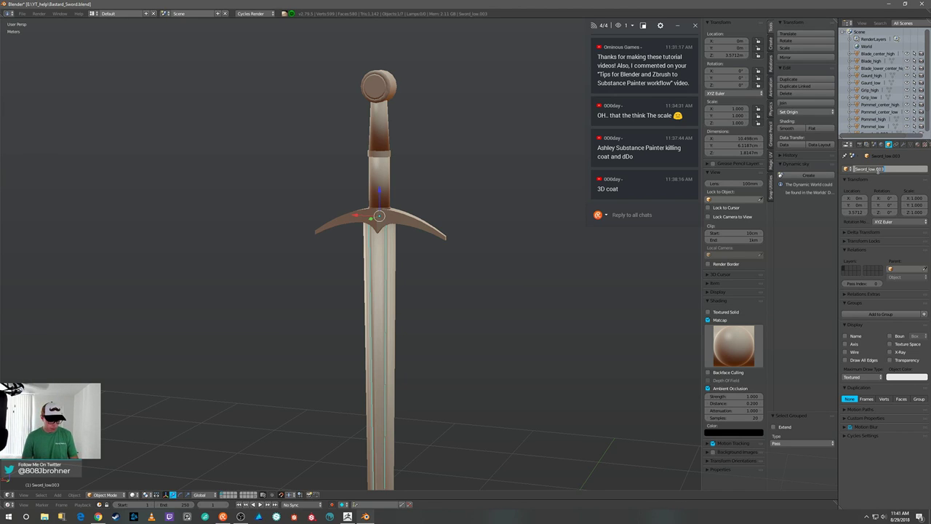
{"action": "key", "text": "BackSpace"}
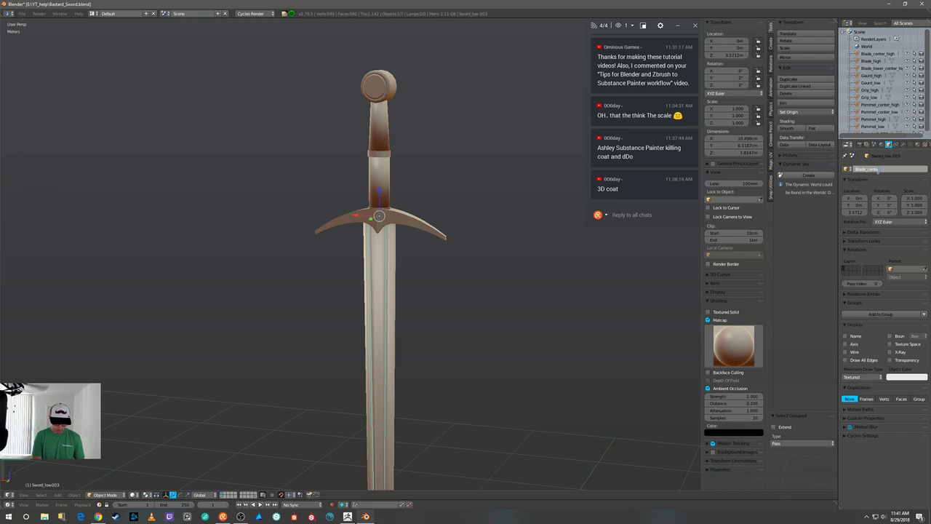
{"action": "type", "text": "r_low"}
{"action": "key", "text": "Return"}
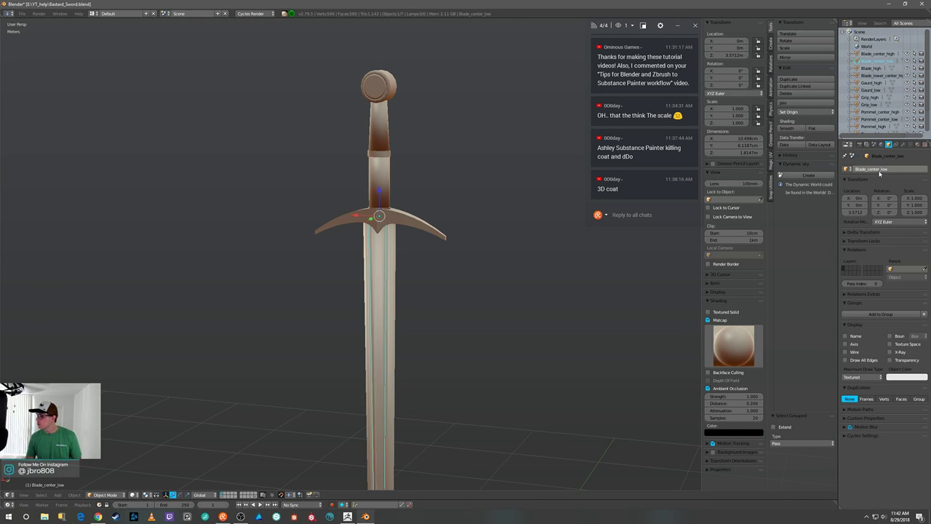
Rename the next blade piece Sword_low.001 to Baide_high.
{"action": "right_click", "coordinate": [394, 280]}
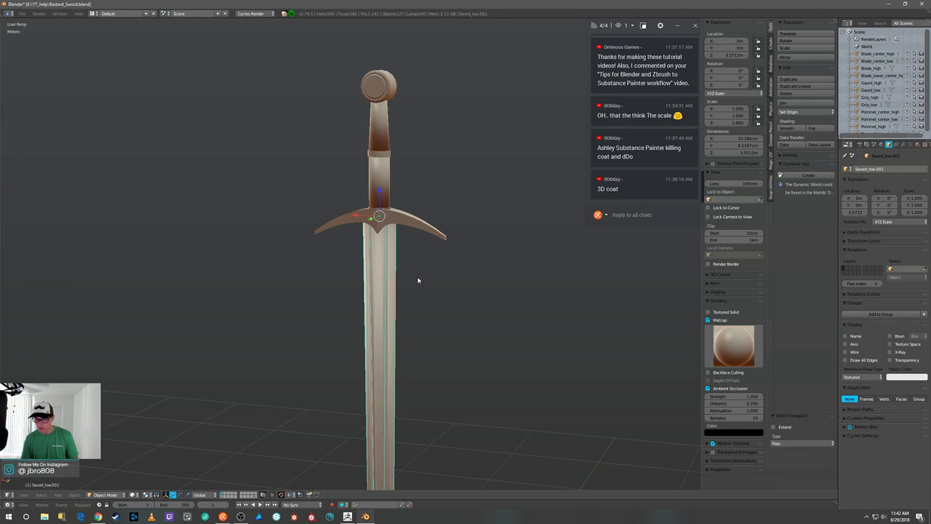
{"action": "left_click", "coordinate": [860, 167]}
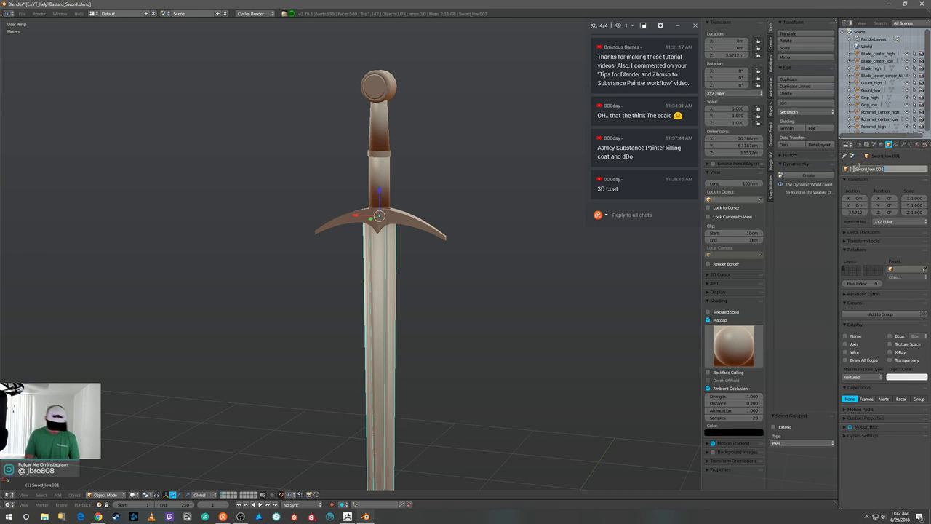
{"action": "key", "text": "BackSpace"}
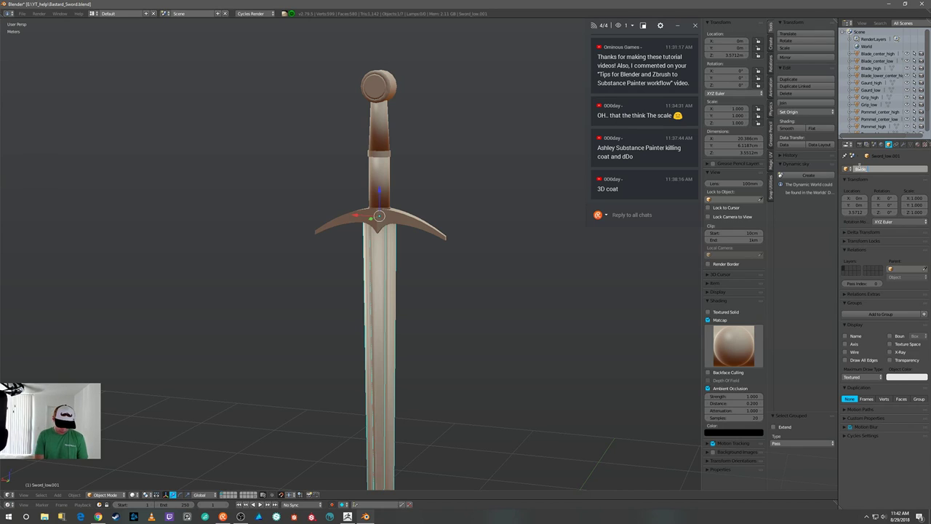
{"action": "key", "text": "Return"}
Rename the remaining blade piece Sword_low.002 to Blade_low_center_low.
{"action": "scroll", "coordinate": [536, 318], "scroll_direction": "down", "scroll_amount": 4}
{"action": "middle_click_drag", "start_coordinate": [536, 318], "coordinate": [445, 326]}
{"action": "right_click", "coordinate": [449, 323]}
{"action": "double_click", "coordinate": [857, 169]}
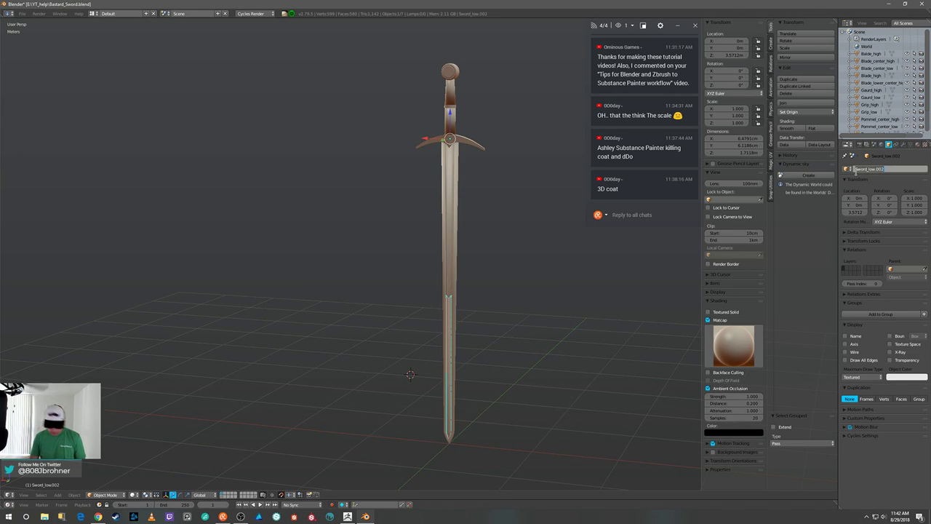
{"action": "key", "text": "BackSpace"}
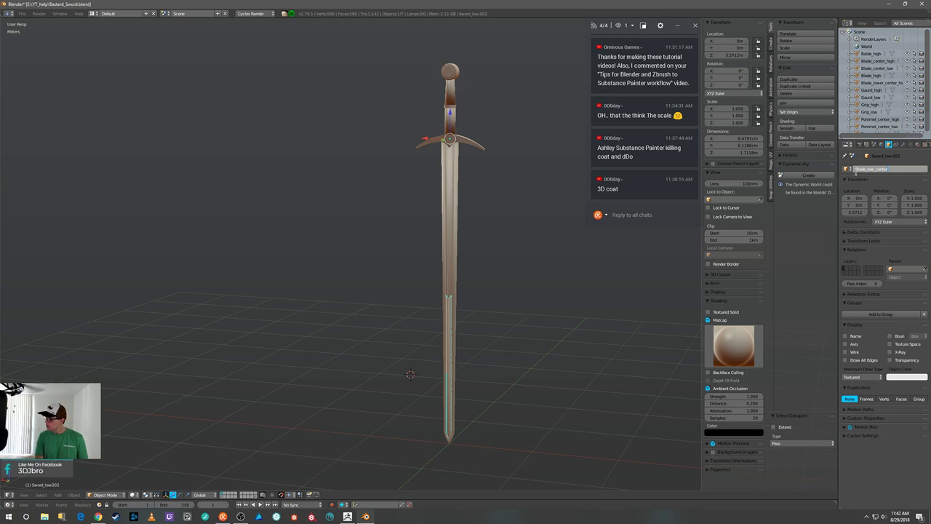
{"action": "key", "text": "Return"}
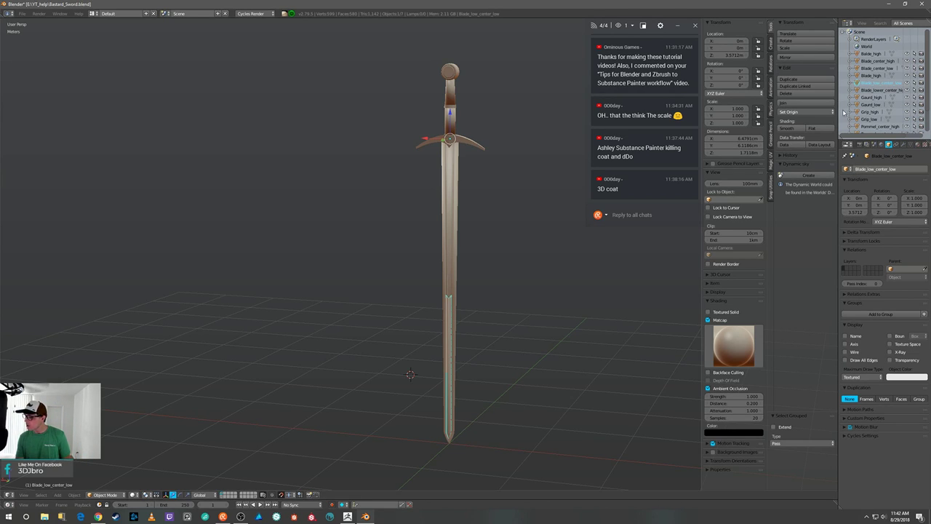
Deselect all and switch to layer 2 to display the high-poly sword meshes.
{"action": "key", "text": "q"}
{"action": "left_click", "coordinate": [501, 279]}
{"action": "key", "text": "a"}
{"action": "scroll", "coordinate": [515, 277], "scroll_direction": "down", "scroll_amount": 5}
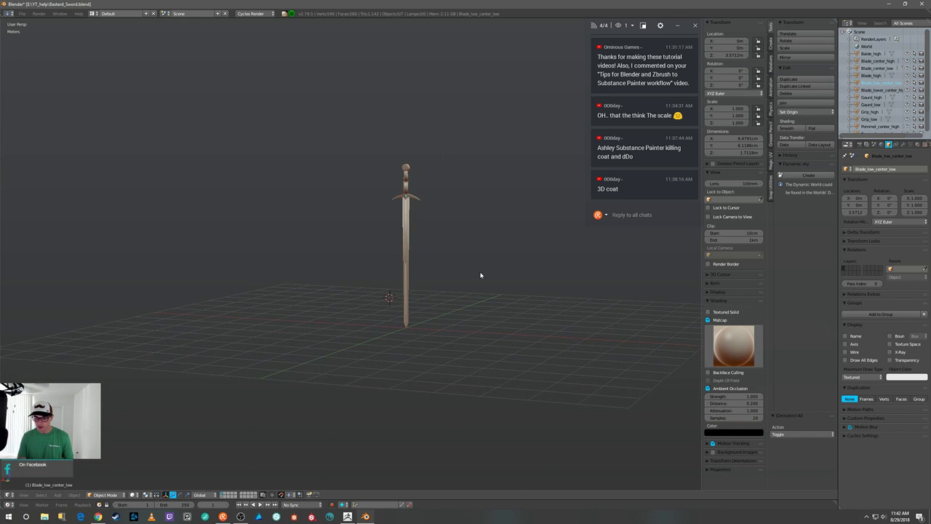
{"action": "scroll", "coordinate": [473, 263], "scroll_direction": "up", "scroll_amount": 4}
{"action": "middle_click_drag", "start_coordinate": [462, 209], "coordinate": [430, 223]}
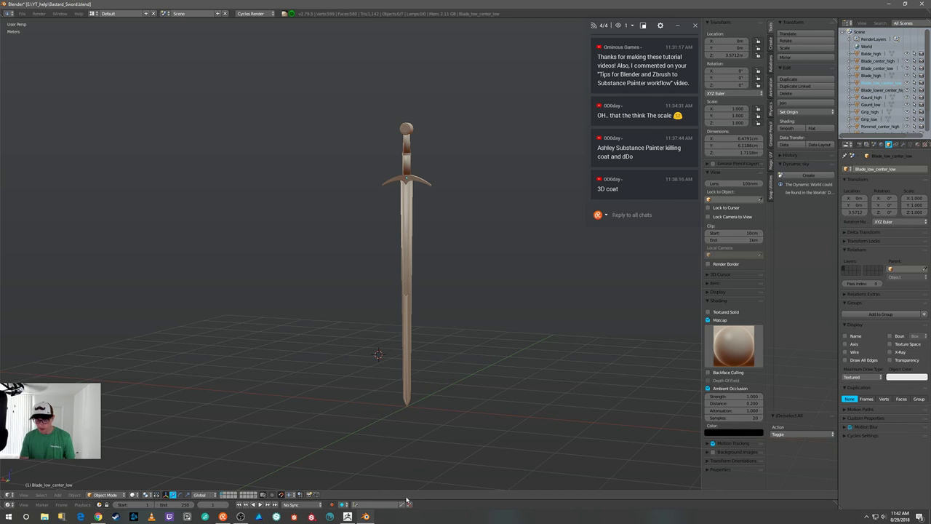
{"action": "key", "text": "2"}
{"action": "scroll", "coordinate": [394, 390], "scroll_direction": "up", "scroll_amount": 3}
{"action": "middle_click_drag", "start_coordinate": [407, 380], "coordinate": [589, 357]}
{"action": "scroll", "coordinate": [588, 355], "scroll_direction": "up", "scroll_amount": 4}
Select the Blade_high object and orbit around the sword.
{"action": "right_click", "coordinate": [532, 287]}
{"action": "middle_click_drag", "start_coordinate": [532, 287], "coordinate": [553, 288]}
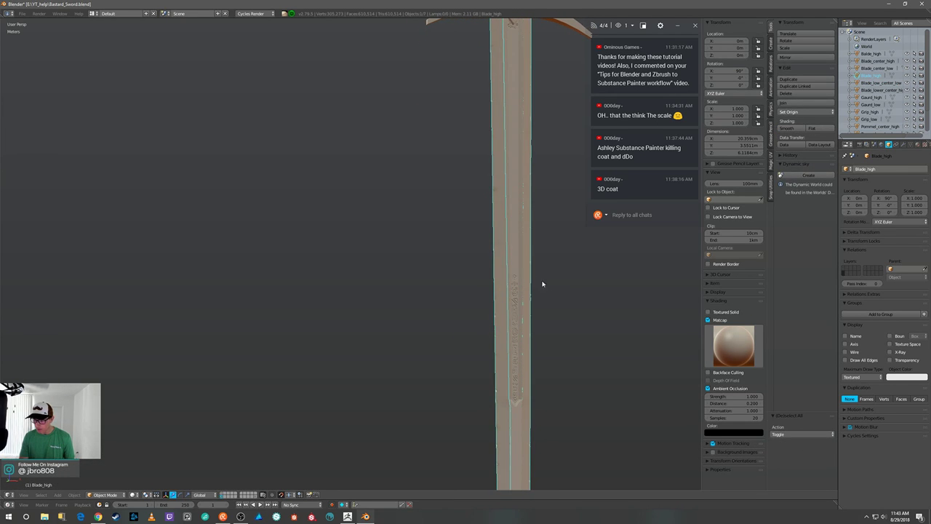
{"action": "middle_click_drag", "start_coordinate": [538, 254], "coordinate": [513, 278]}
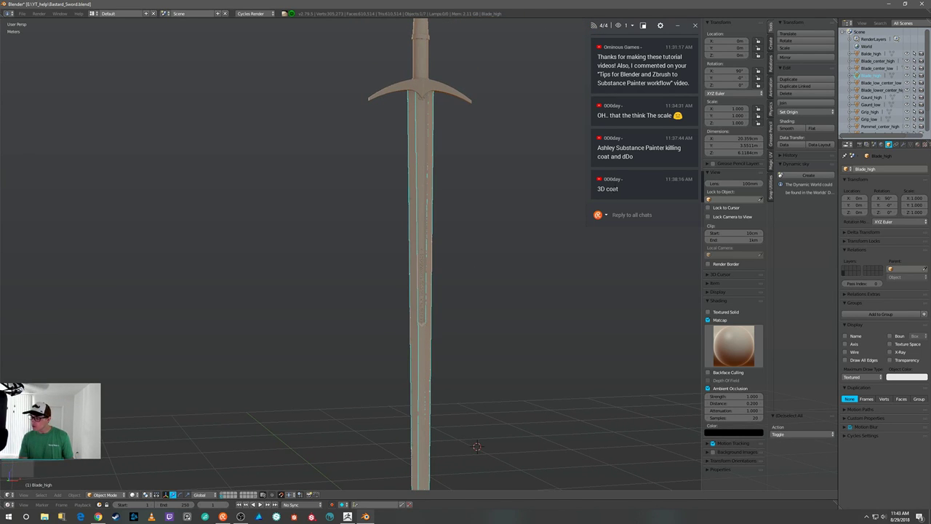
{"action": "scroll", "coordinate": [621, 110], "scroll_direction": "up", "scroll_amount": 3}
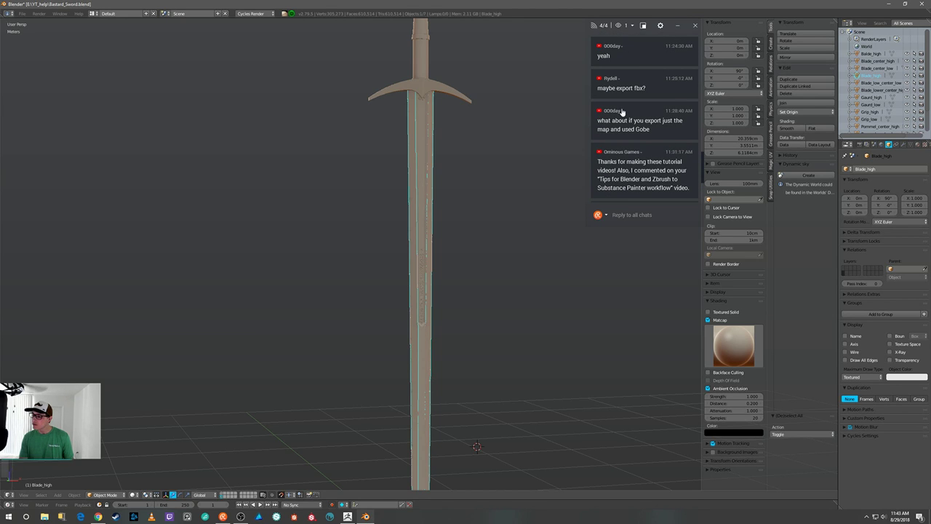
{"action": "scroll", "coordinate": [502, 232], "scroll_direction": "down", "scroll_amount": 5}
{"action": "scroll", "coordinate": [478, 248], "scroll_direction": "up", "scroll_amount": 5}
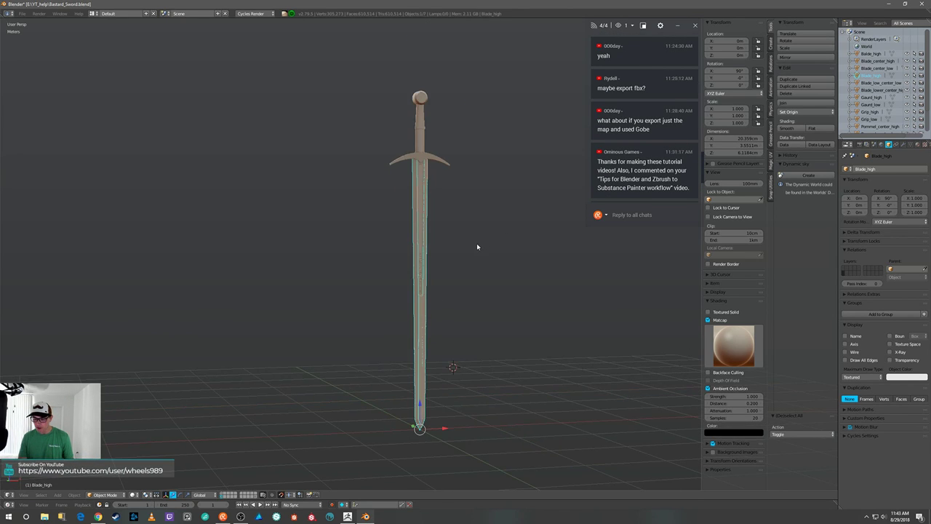
Deselect everything and orbit the high-poly blade to inspect its engraved runes.
{"action": "key", "text": "a"}
{"action": "scroll", "coordinate": [478, 241], "scroll_direction": "up", "scroll_amount": 6}
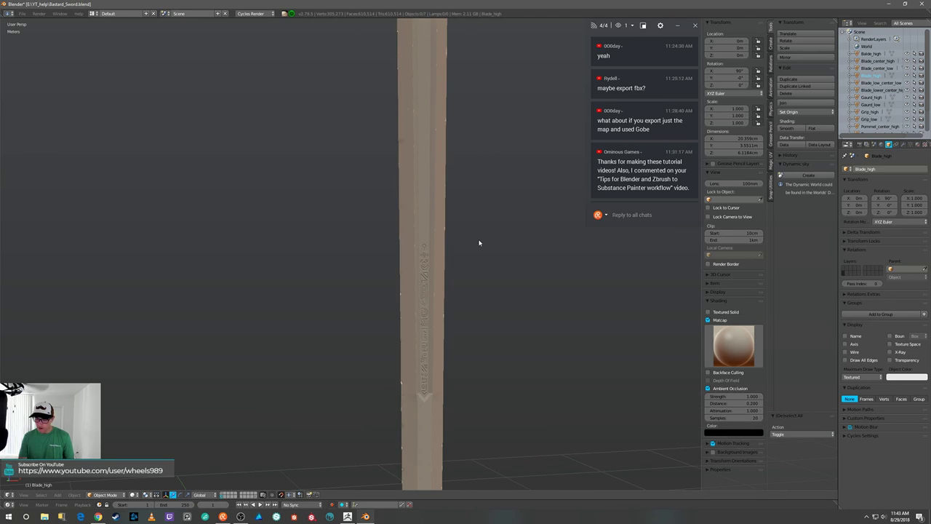
{"action": "middle_click_drag", "start_coordinate": [479, 242], "coordinate": [502, 231]}
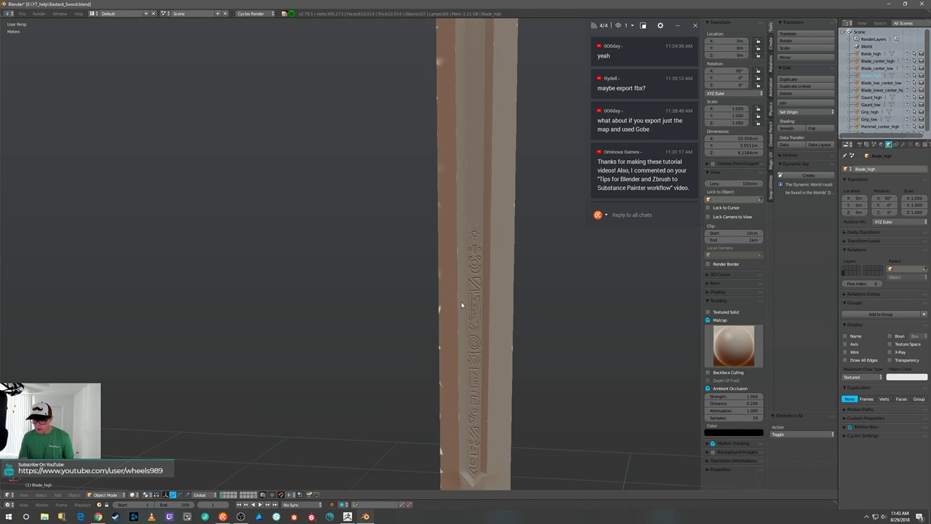
{"action": "mouse_move", "coordinate": [452, 308]}
{"action": "middle_mouse_down"}
{"action": "mouse_move", "coordinate": [555, 298]}
{"action": "mouse_move", "coordinate": [488, 277]}
{"action": "mouse_move", "coordinate": [515, 305]}
{"action": "mouse_move", "coordinate": [550, 294]}
{"action": "mouse_move", "coordinate": [512, 277]}
{"action": "mouse_move", "coordinate": [497, 299]}
{"action": "mouse_move", "coordinate": [474, 304]}
{"action": "middle_mouse_up"}
{"action": "scroll", "coordinate": [499, 297], "scroll_direction": "down", "scroll_amount": 6}
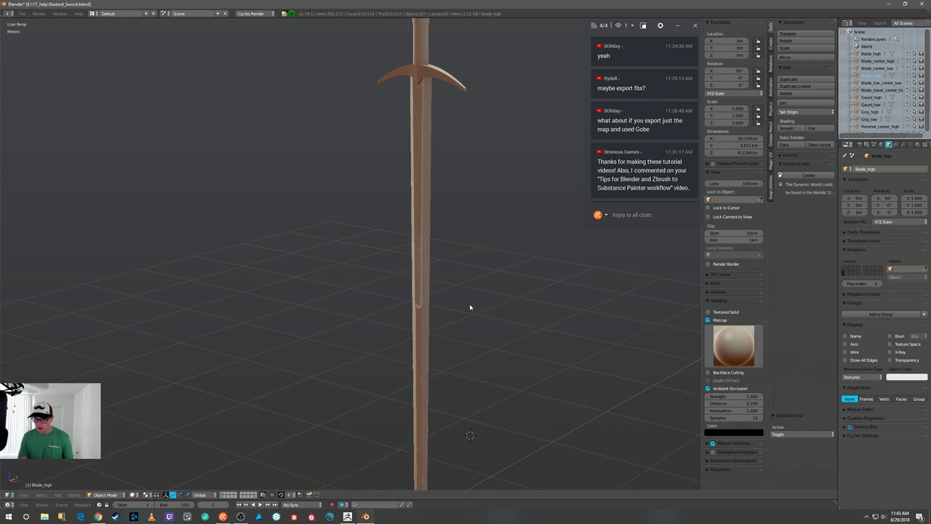
{"action": "scroll", "coordinate": [457, 271], "scroll_direction": "up", "scroll_amount": 4}
{"action": "middle_click_drag", "start_coordinate": [456, 271], "coordinate": [507, 159]}
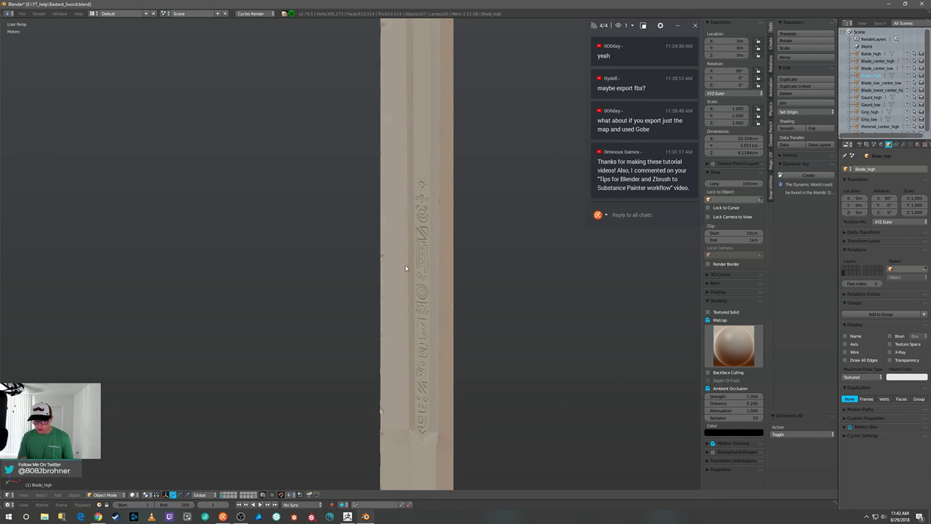
{"action": "middle_click_drag", "start_coordinate": [401, 276], "coordinate": [437, 280]}
{"action": "middle_click_drag", "start_coordinate": [513, 243], "coordinate": [535, 241]}
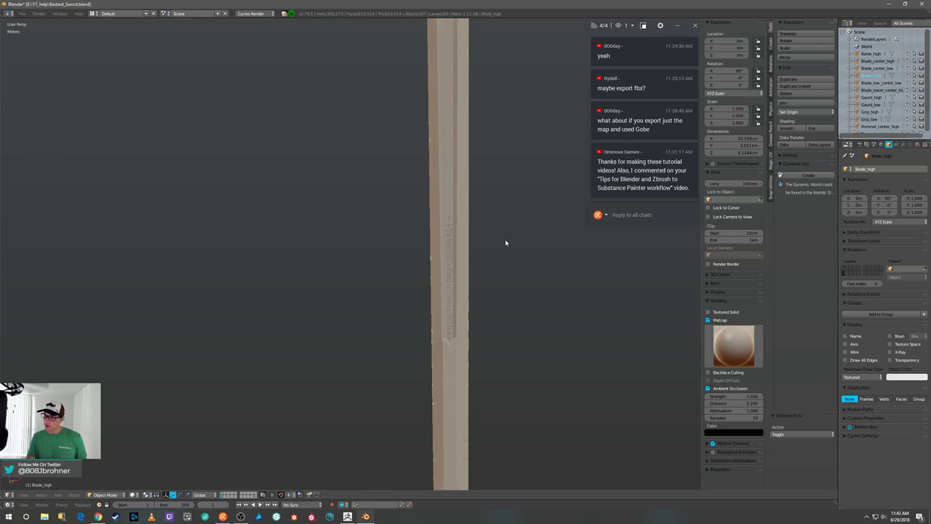
{"action": "left_click", "coordinate": [22, 13]}
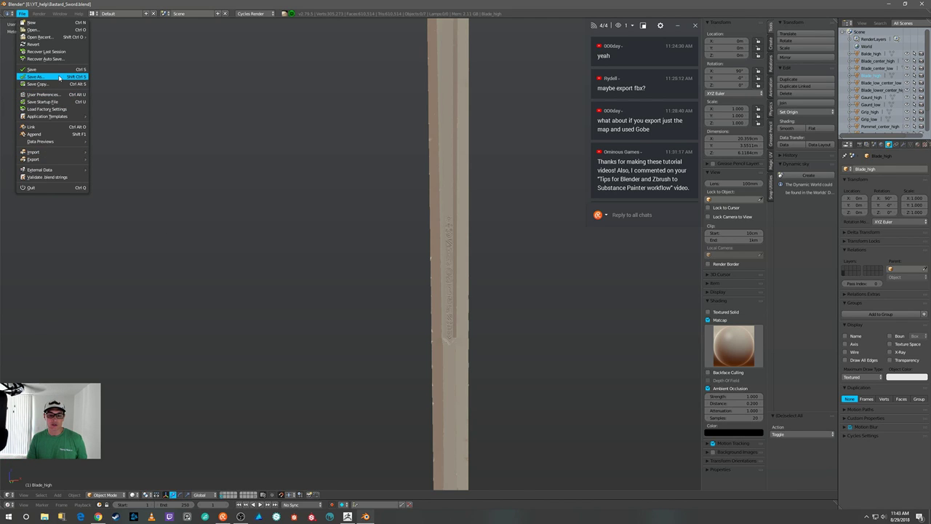
Save the scene as a new file with the incremented name Bastard_Sword1.blend.
{"action": "left_click", "coordinate": [58, 76]}
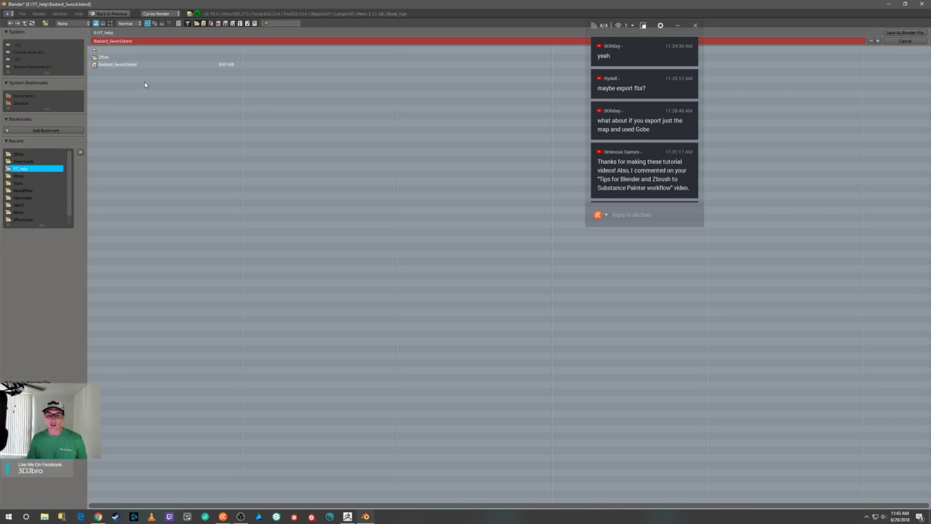
{"action": "left_click", "coordinate": [878, 40]}
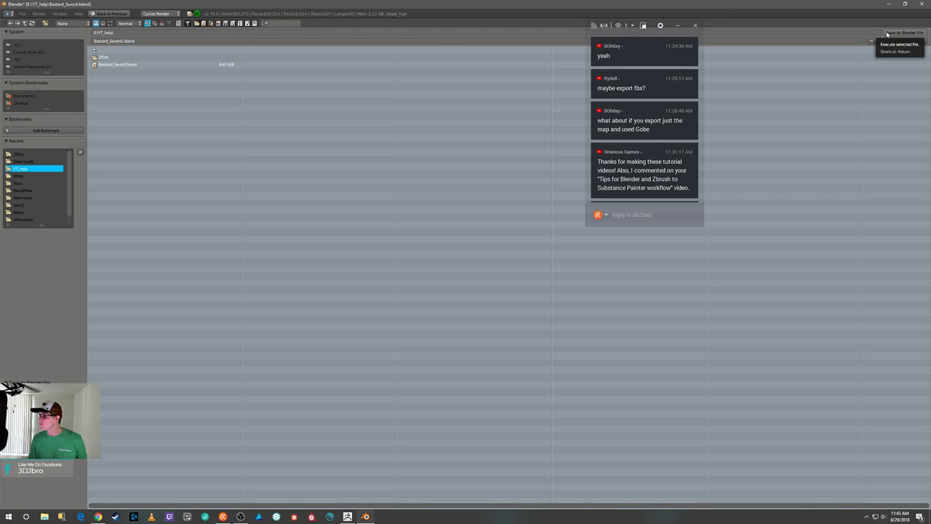
{"action": "left_click", "coordinate": [888, 34]}
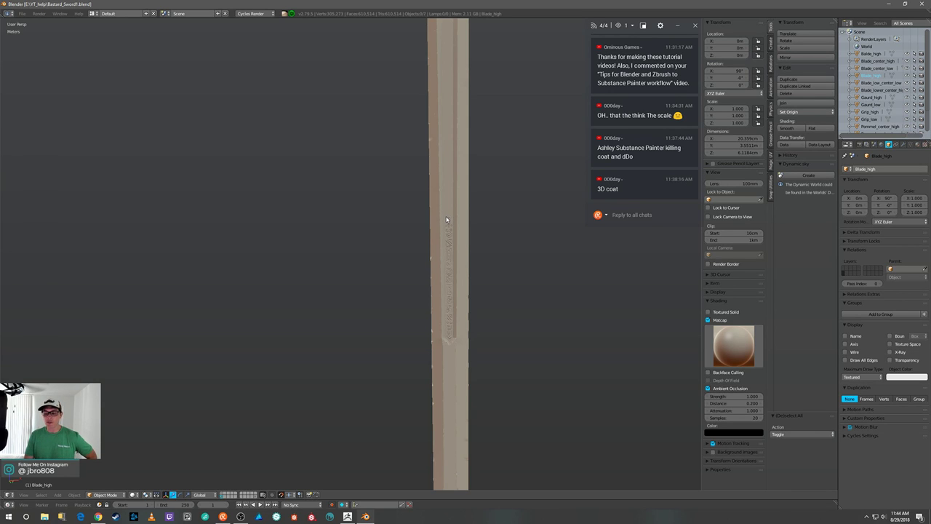
{"action": "mouse_move", "coordinate": [456, 221]}
{"action": "middle_mouse_down"}
{"action": "mouse_move", "coordinate": [482, 221]}
{"action": "mouse_move", "coordinate": [432, 223]}
{"action": "mouse_move", "coordinate": [469, 207]}
{"action": "mouse_move", "coordinate": [429, 234]}
{"action": "middle_mouse_up"}
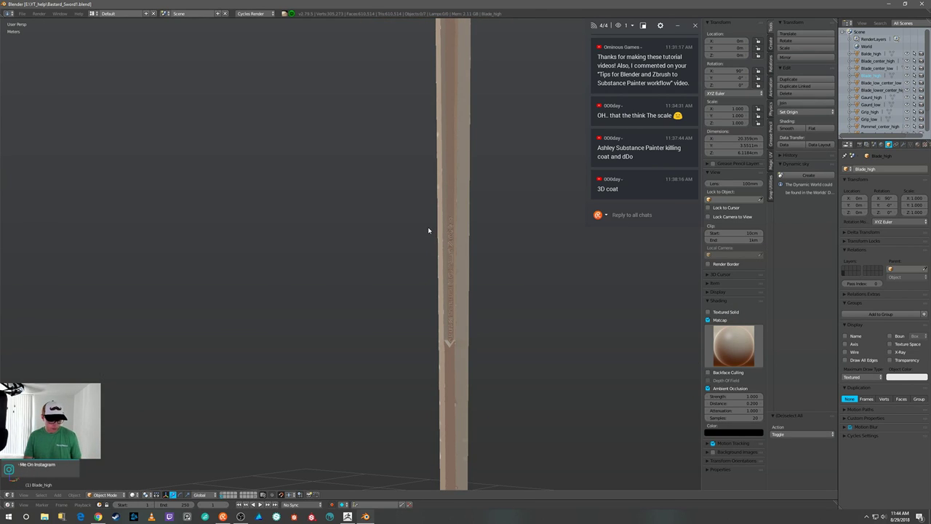
{"action": "middle_click_drag", "start_coordinate": [481, 251], "coordinate": [497, 235]}
{"action": "scroll", "coordinate": [512, 253], "scroll_direction": "down", "scroll_amount": 4}
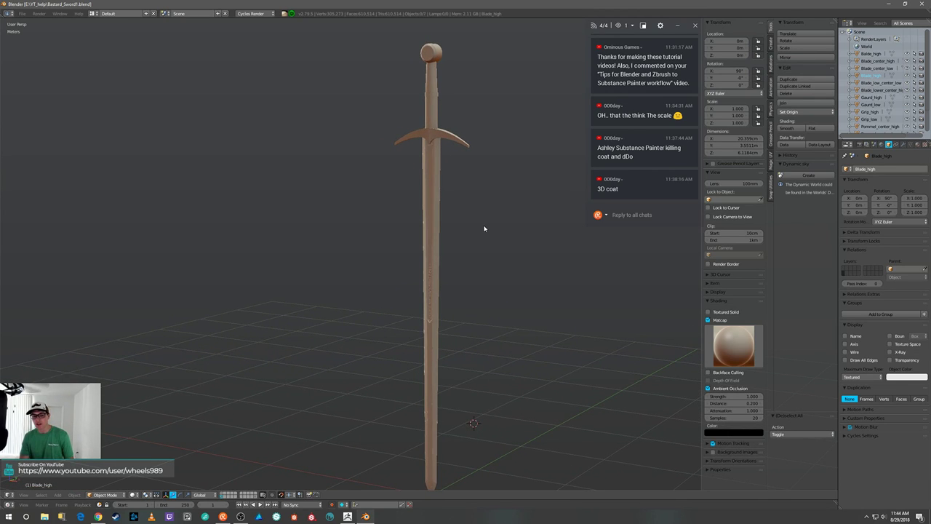
{"action": "middle_click_drag", "start_coordinate": [483, 226], "coordinate": [509, 217]}
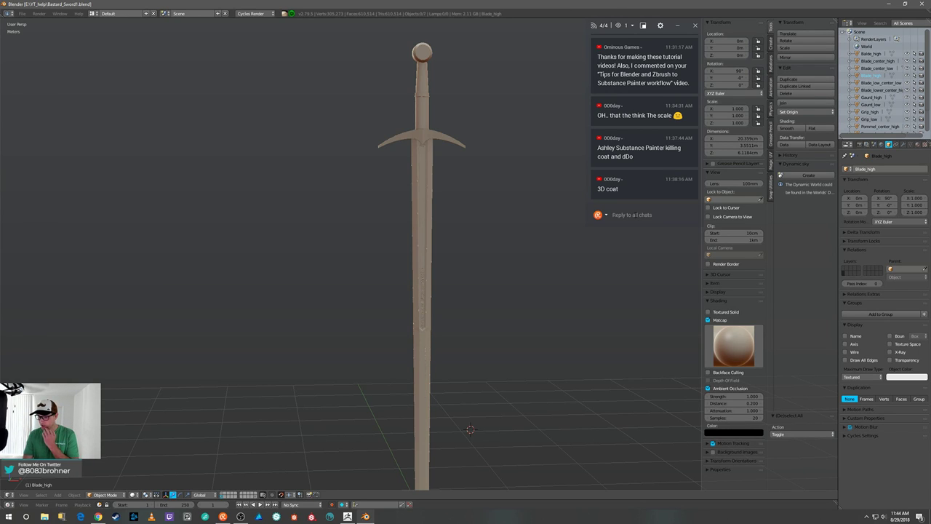
{"action": "middle_click_drag", "start_coordinate": [577, 232], "coordinate": [569, 235]}
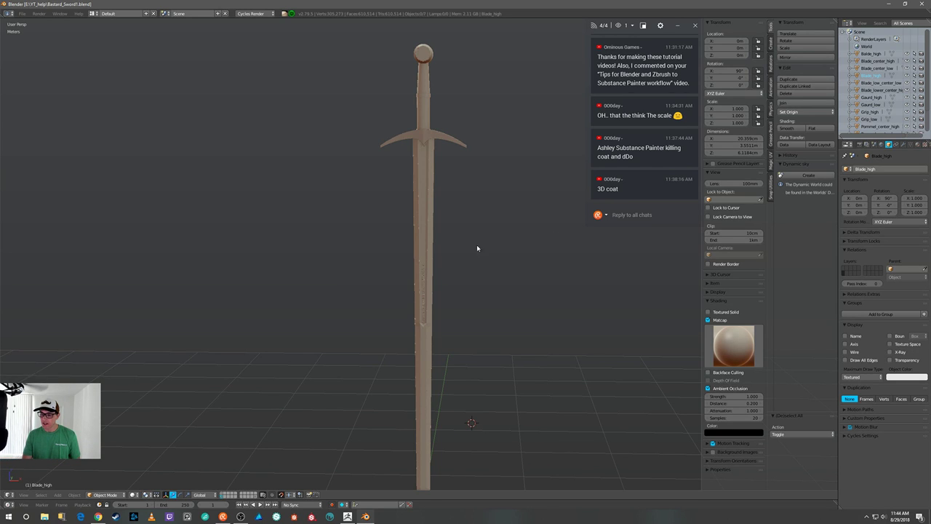
{"action": "middle_click_drag", "start_coordinate": [464, 247], "coordinate": [500, 240]}
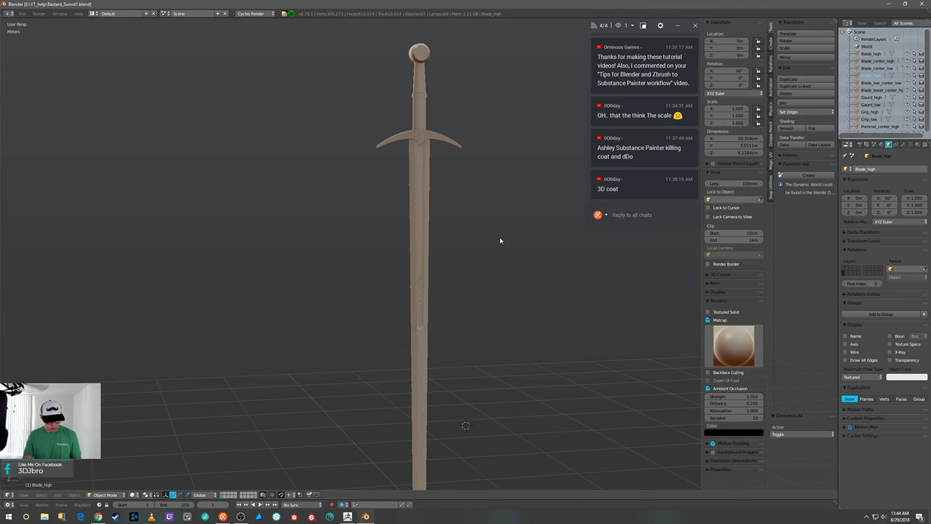
{"action": "key", "text": "shift+s"}
Snap the 3D cursor to the world centre and orbit around the sword to check it.
{"action": "left_click", "coordinate": [507, 198]}
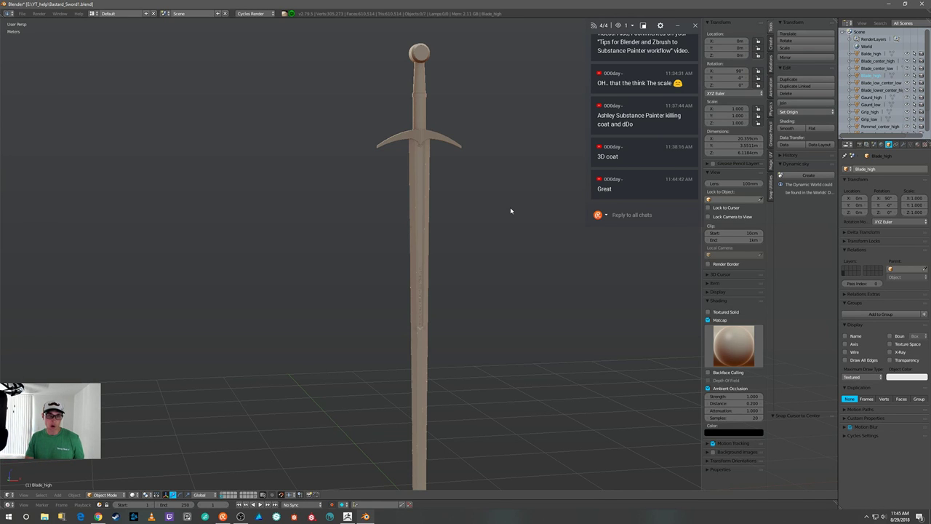
{"action": "middle_click_drag", "start_coordinate": [510, 207], "coordinate": [498, 221]}
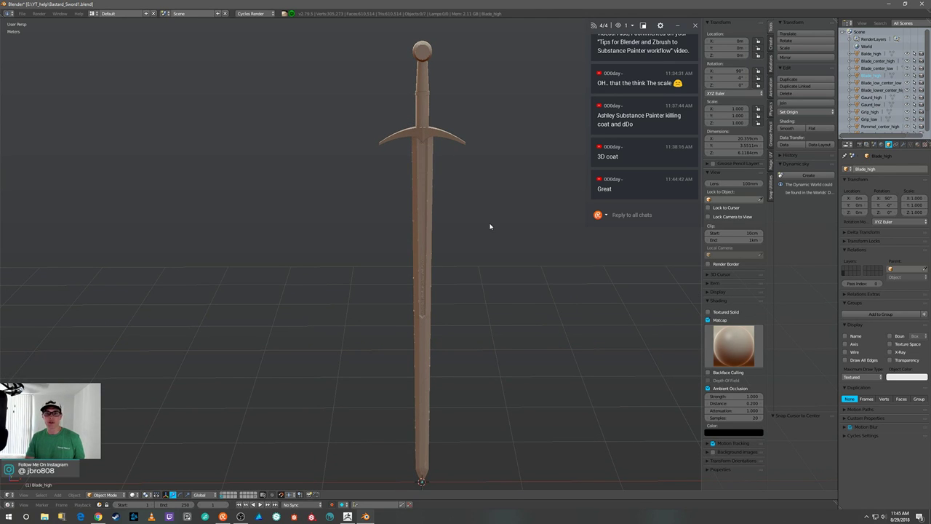
{"action": "middle_click_drag", "start_coordinate": [480, 237], "coordinate": [498, 230]}
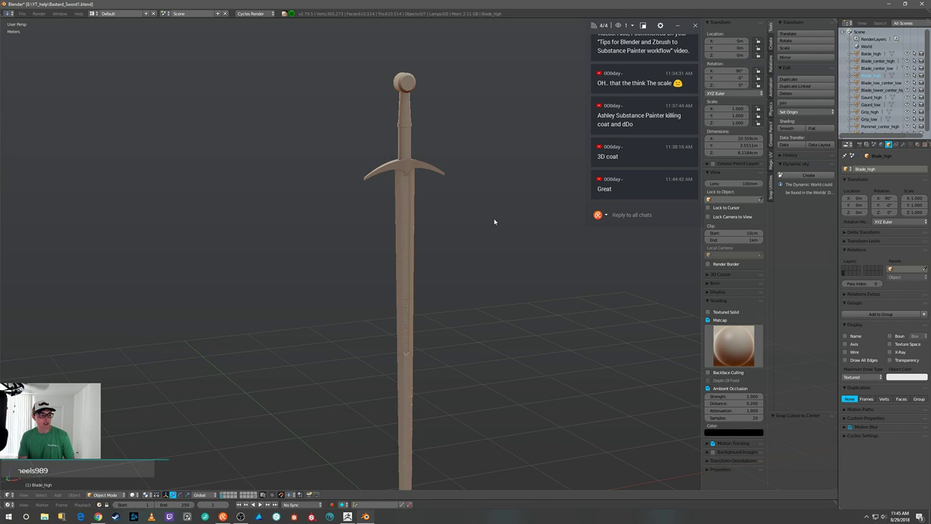
{"action": "middle_click_drag", "start_coordinate": [491, 219], "coordinate": [479, 222]}
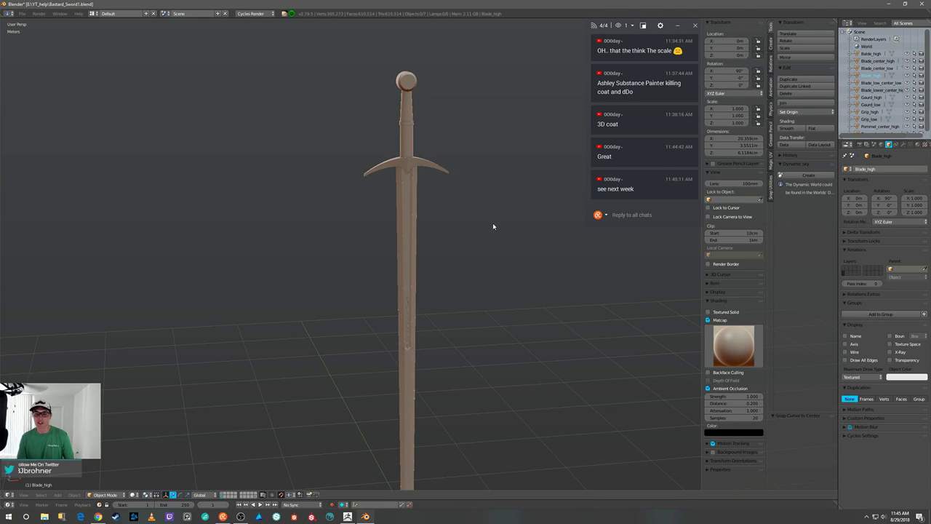
{"action": "left_click", "coordinate": [639, 213]}
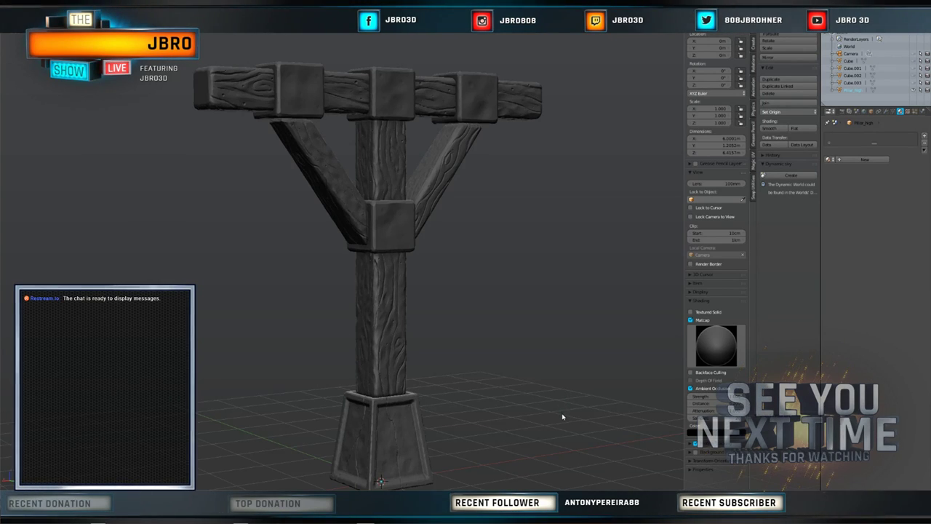
{"action": "key", "text": "KP_1"}
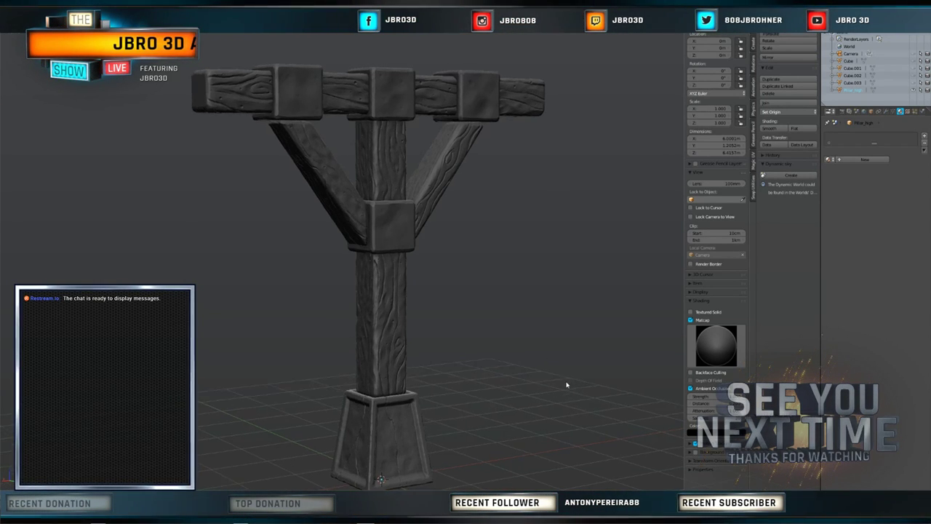
{"action": "middle_click_drag", "start_coordinate": [533, 387], "coordinate": [579, 400]}
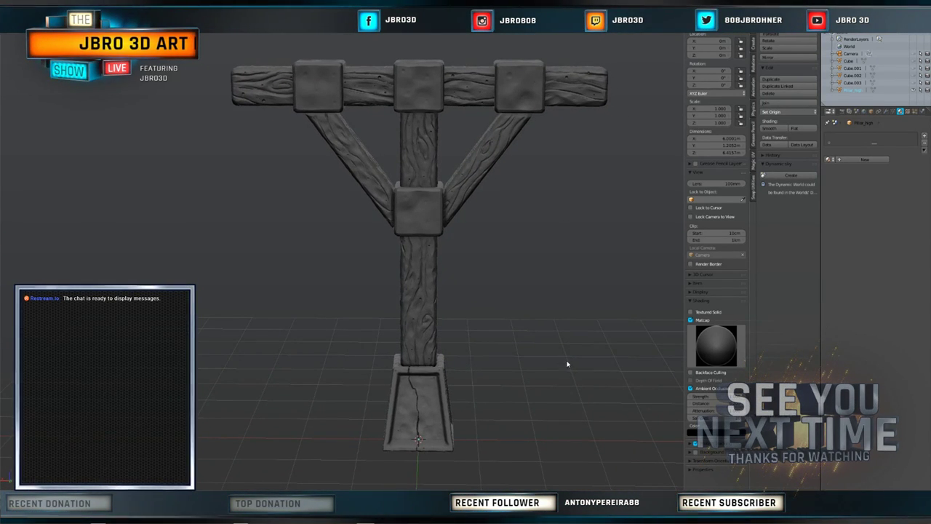
{"action": "scroll", "coordinate": [570, 346], "scroll_direction": "down", "scroll_amount": 2}
{"action": "mouse_move", "coordinate": [572, 337]}
{"action": "middle_mouse_down"}
{"action": "mouse_move", "coordinate": [584, 347]}
{"action": "mouse_move", "coordinate": [561, 371]}
{"action": "mouse_move", "coordinate": [545, 370]}
{"action": "mouse_move", "coordinate": [594, 364]}
{"action": "mouse_move", "coordinate": [575, 352]}
{"action": "middle_mouse_up"}
{"action": "scroll", "coordinate": [584, 348], "scroll_direction": "up", "scroll_amount": 3}
{"action": "scroll", "coordinate": [584, 352], "scroll_direction": "down", "scroll_amount": 3}
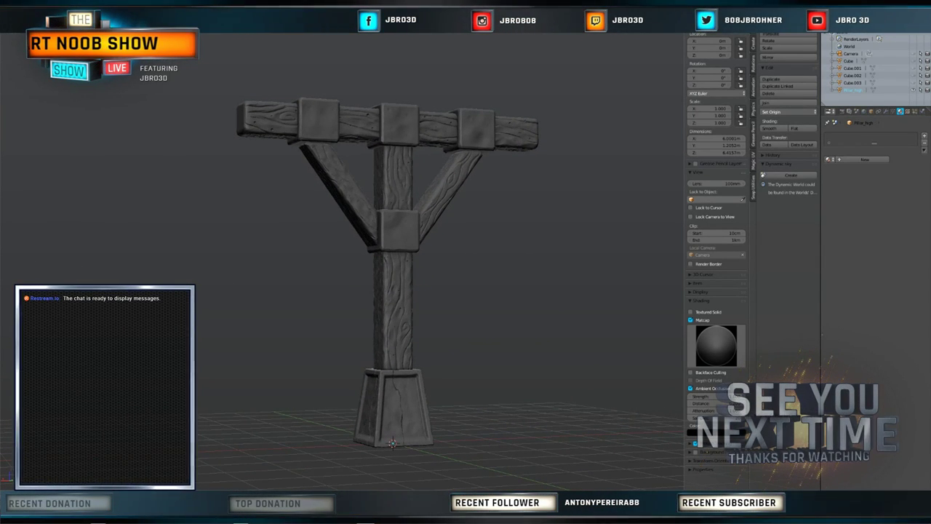